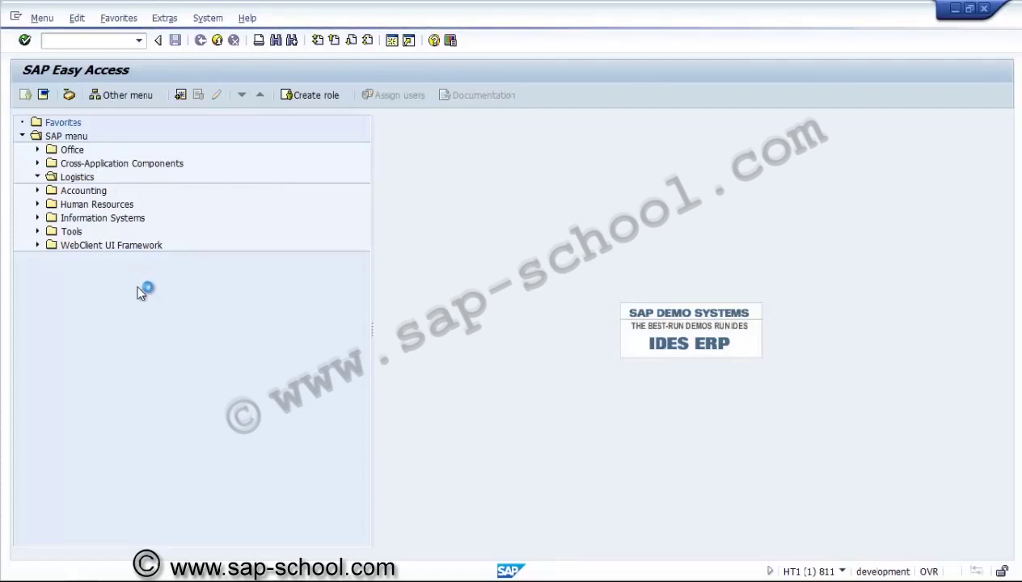
Expand the Project System folder under Logistics and open its Basic Data folder
{"action": "left_click", "coordinate": [106, 314]}
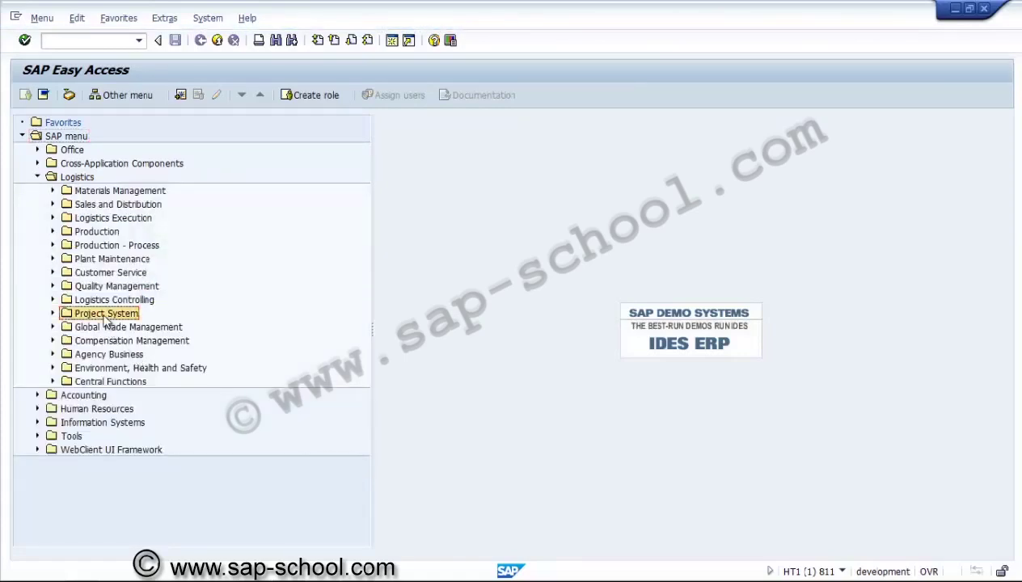
{"action": "left_click", "coordinate": [53, 314]}
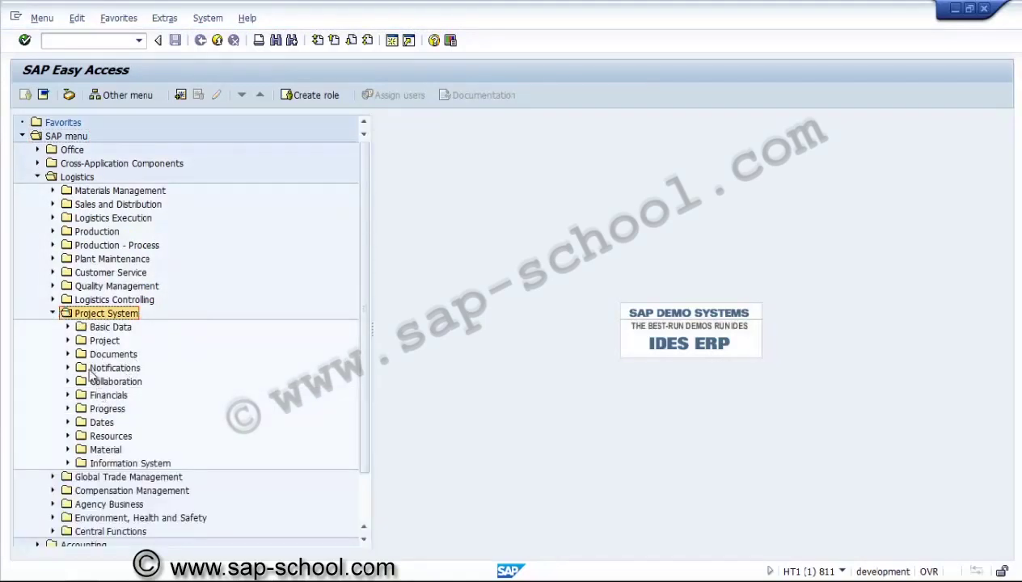
{"action": "left_click", "coordinate": [68, 328]}
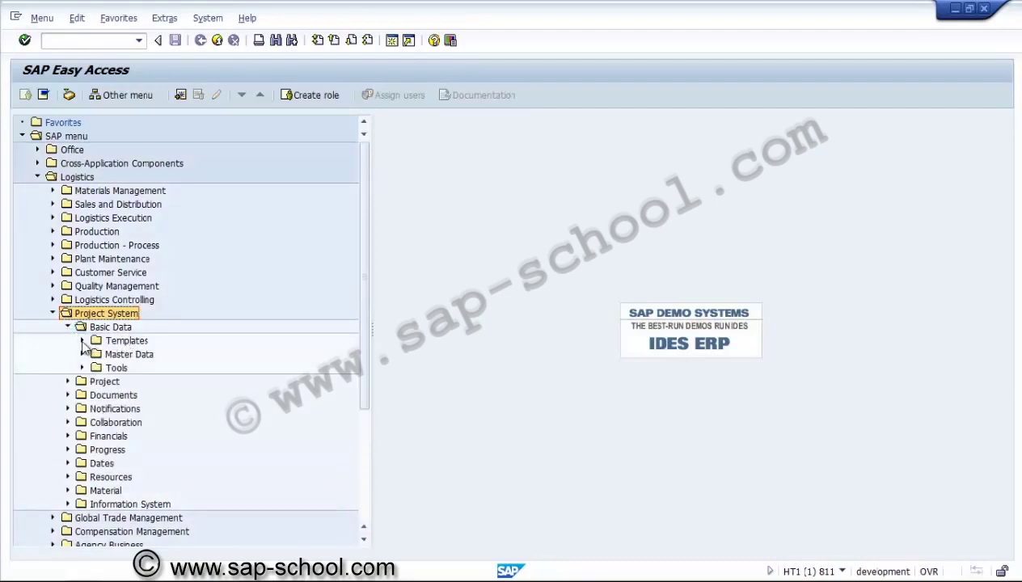
Examine the Standard Network transactions in the Basic Data templates, collapse them, and look at the contents of the Project folder
{"action": "left_click", "coordinate": [82, 341]}
{"action": "left_click", "coordinate": [130, 369]}
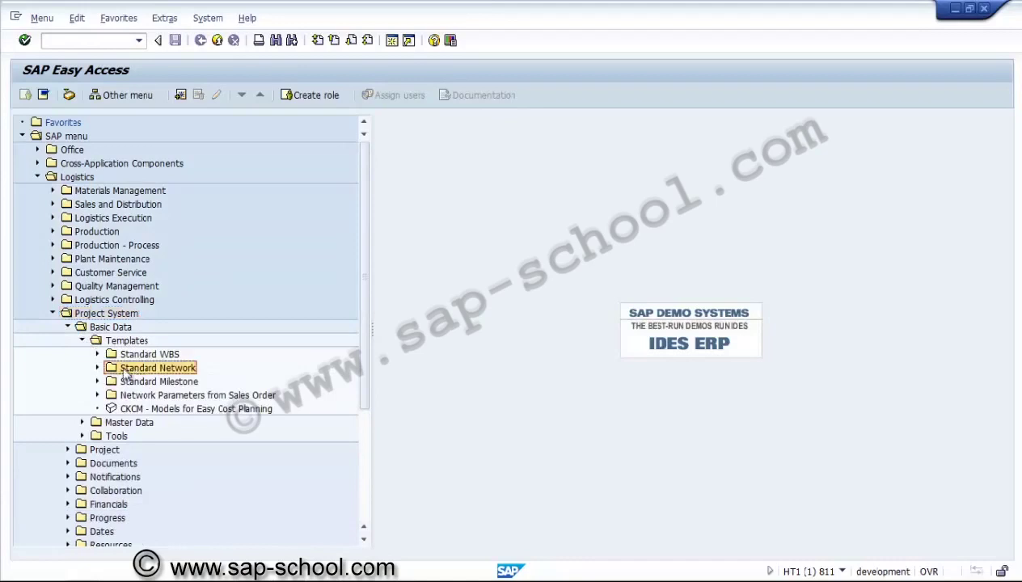
{"action": "left_click", "coordinate": [97, 368]}
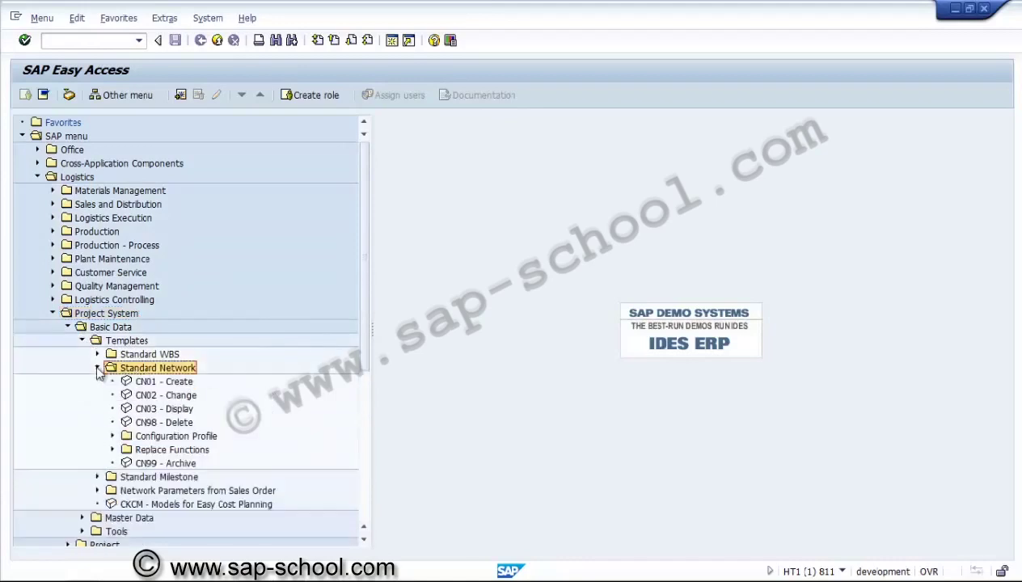
{"action": "left_click", "coordinate": [165, 382]}
{"action": "left_click", "coordinate": [165, 396]}
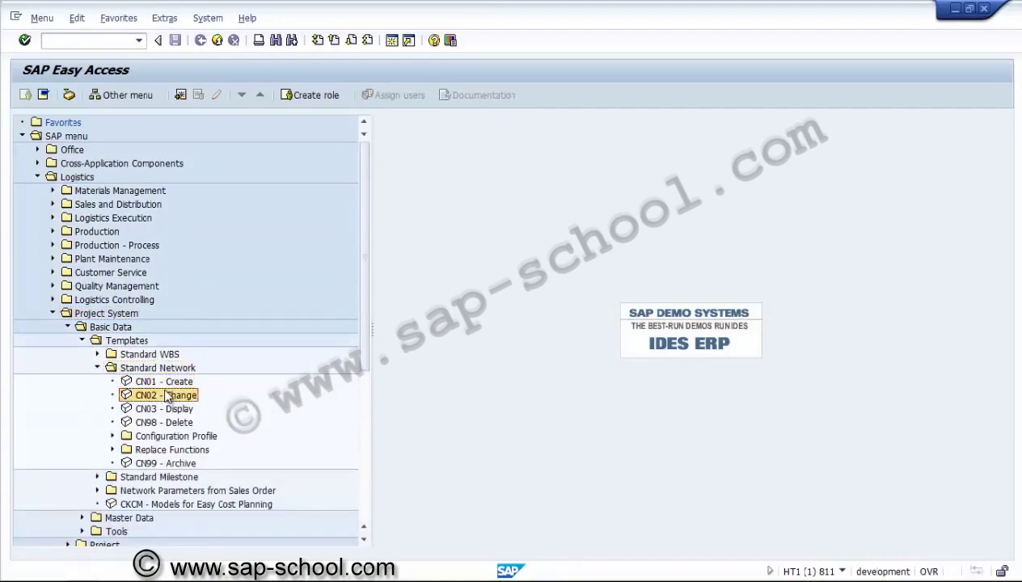
{"action": "left_click", "coordinate": [97, 368]}
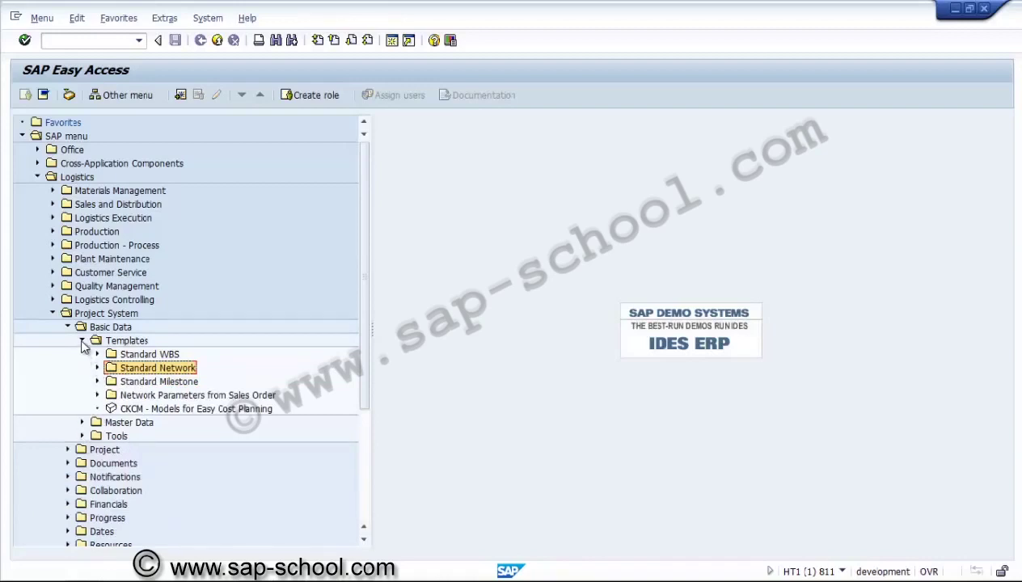
{"action": "left_click", "coordinate": [82, 341]}
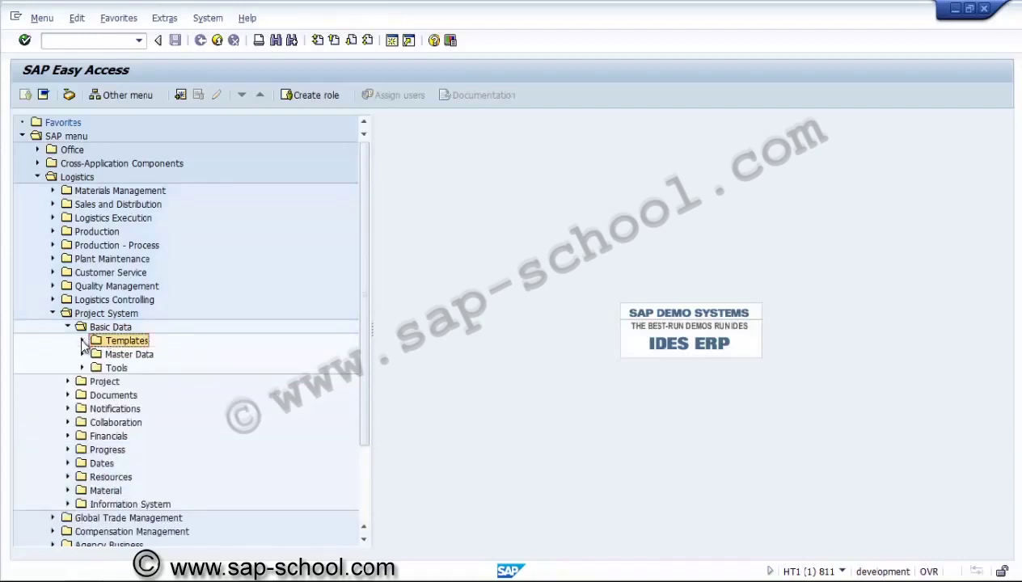
{"action": "left_click", "coordinate": [68, 383]}
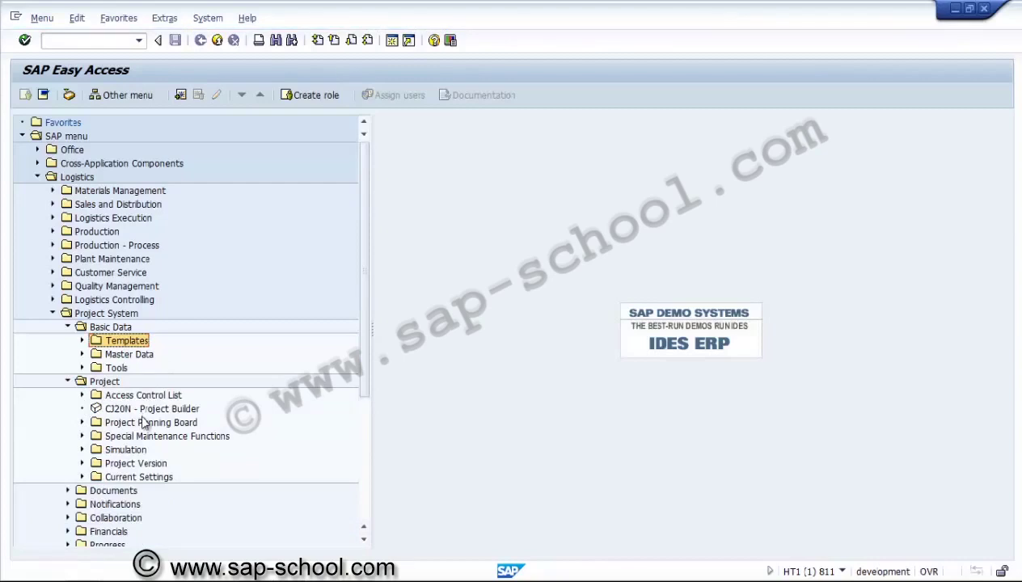
Open the CNR1 create transaction for work center master records in the Basic Data master data
{"action": "left_click", "coordinate": [125, 356]}
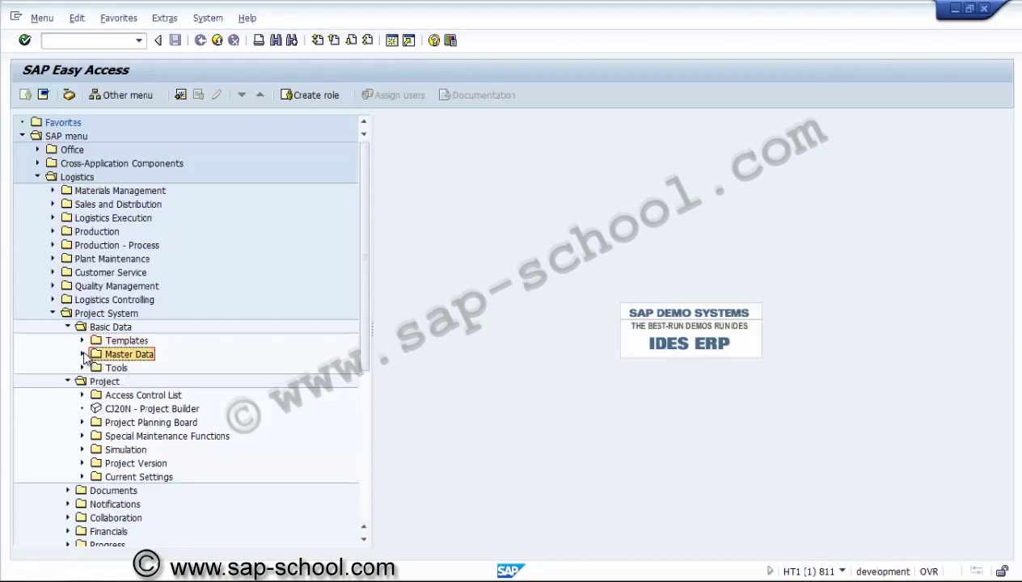
{"action": "left_click", "coordinate": [83, 354]}
{"action": "left_click", "coordinate": [100, 368]}
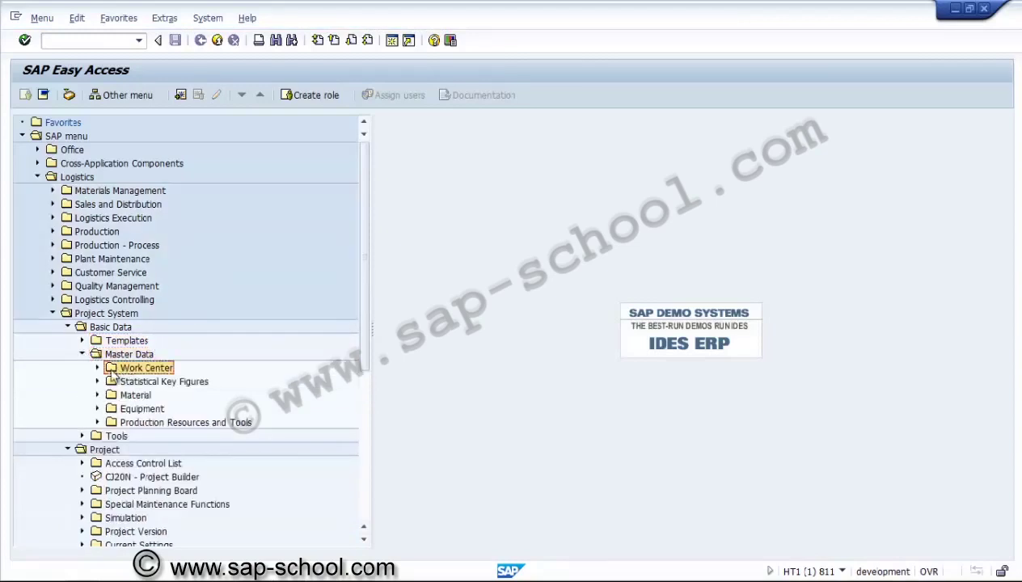
{"action": "left_click", "coordinate": [98, 368]}
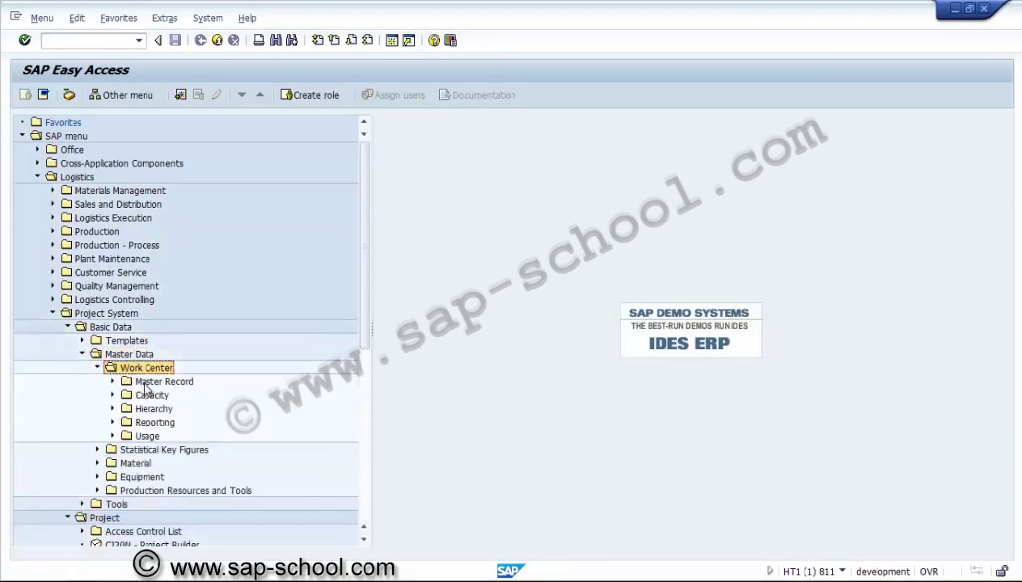
{"action": "left_click", "coordinate": [146, 382]}
{"action": "left_click", "coordinate": [112, 381]}
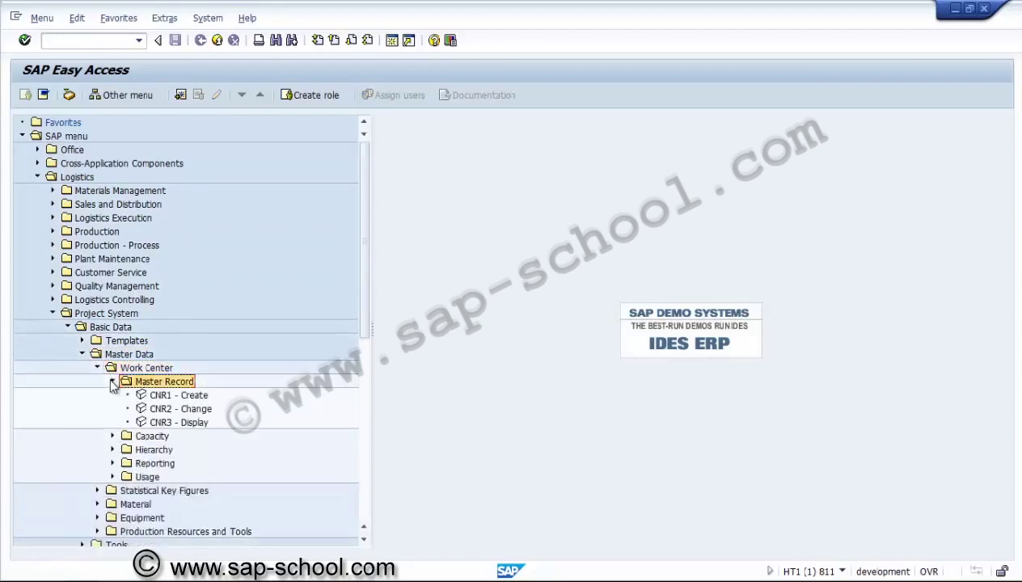
{"action": "double_click", "coordinate": [188, 399]}
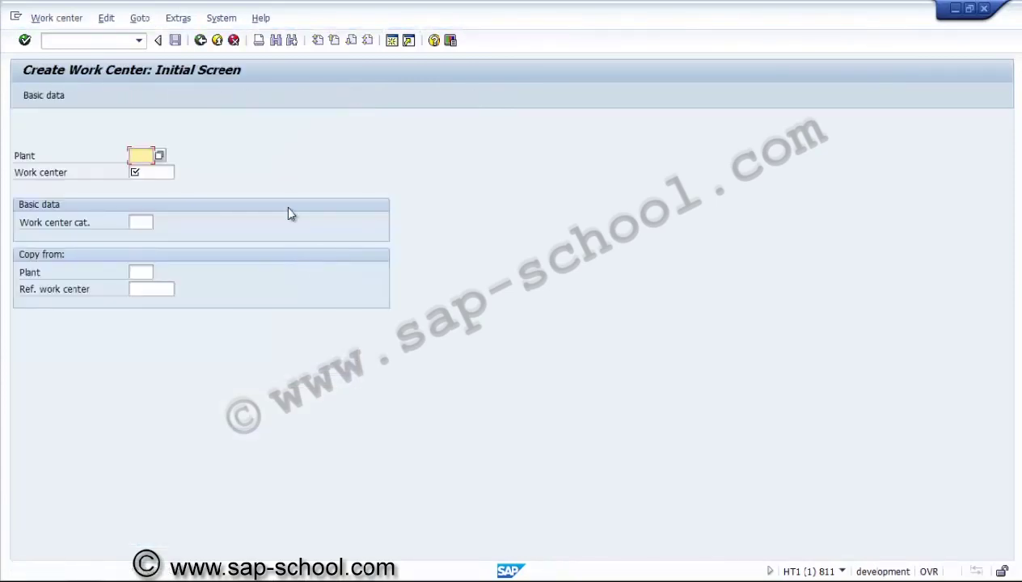
Enter plant 3000, work center USME-01 and work center category 0006, and proceed to the basic data
{"action": "type", "text": "3000"}
{"action": "key", "text": "Tab"}
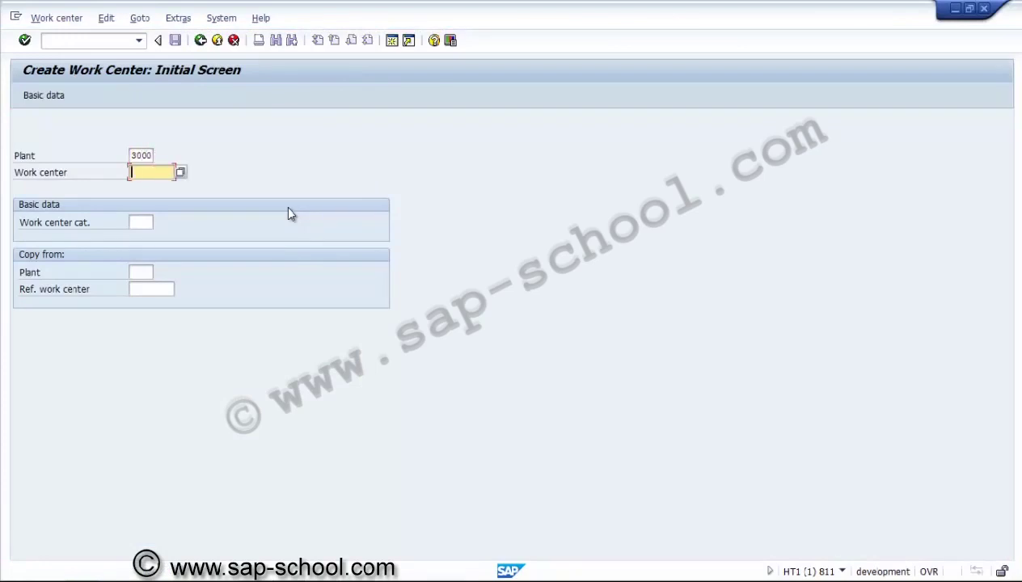
{"action": "type", "text": "US"}
{"action": "type", "text": "ME-01"}
{"action": "left_click", "coordinate": [140, 222]}
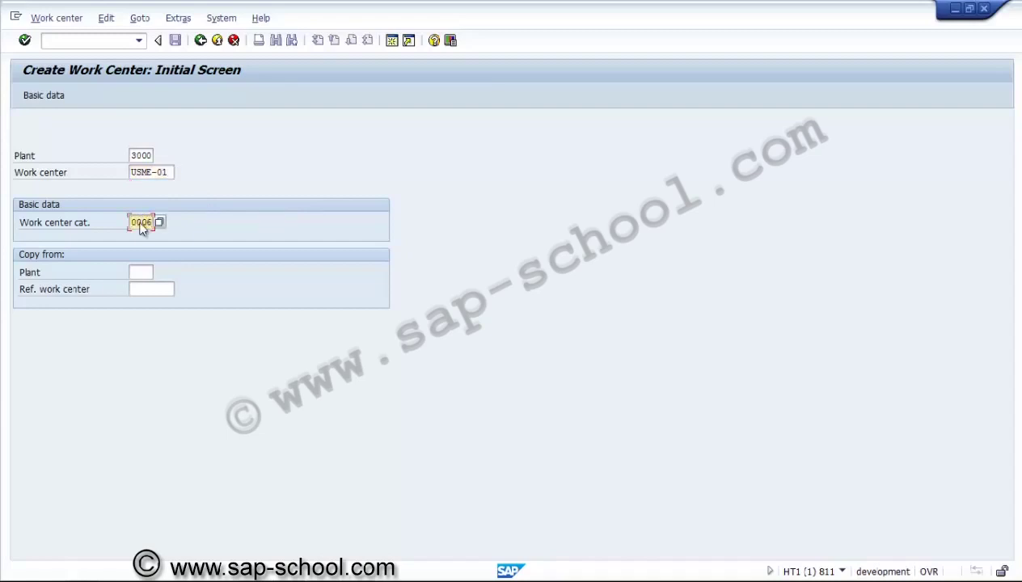
{"action": "key", "text": "Return"}
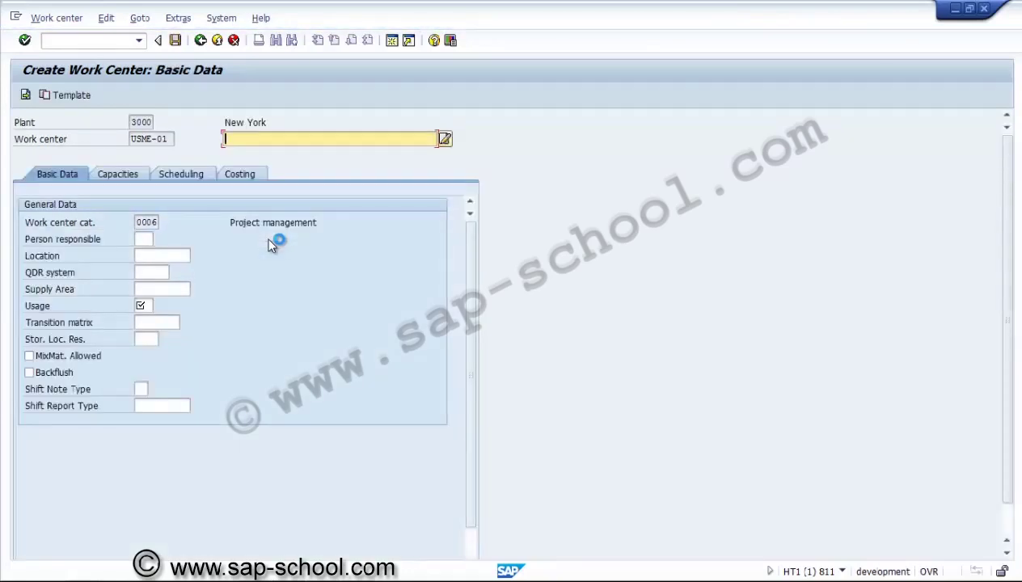
Enter "Work center - Mechanical - PS" as the work center's description
{"action": "type", "text": "wo"}
{"action": "key", "text": "BackSpace"}
{"action": "key", "text": "BackSpace"}
{"action": "type", "text": "Work center - Mechanical"}
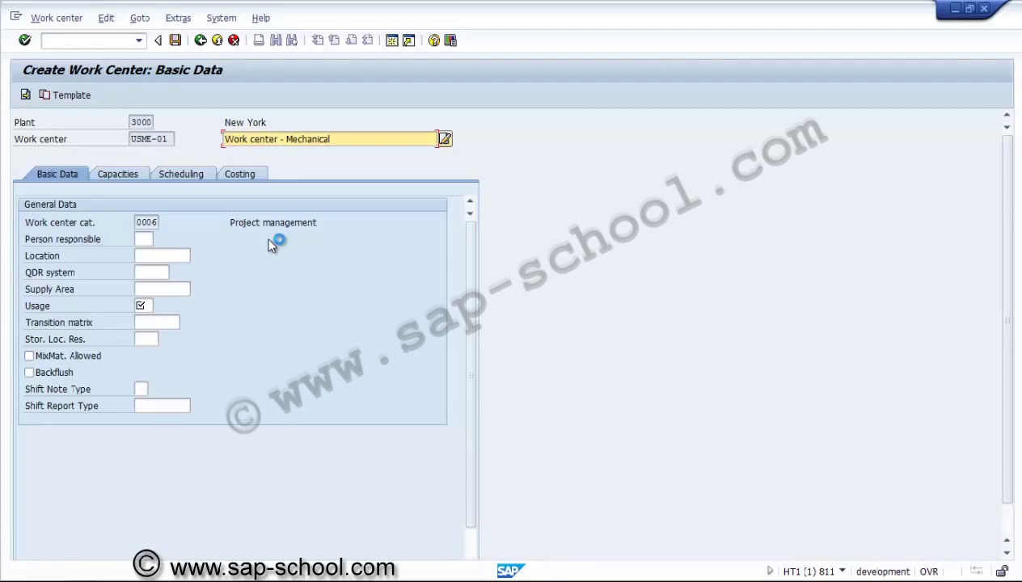
{"action": "type", "text": " - PS"}
{"action": "key", "text": "Tab"}
{"action": "key", "text": "Tab"}
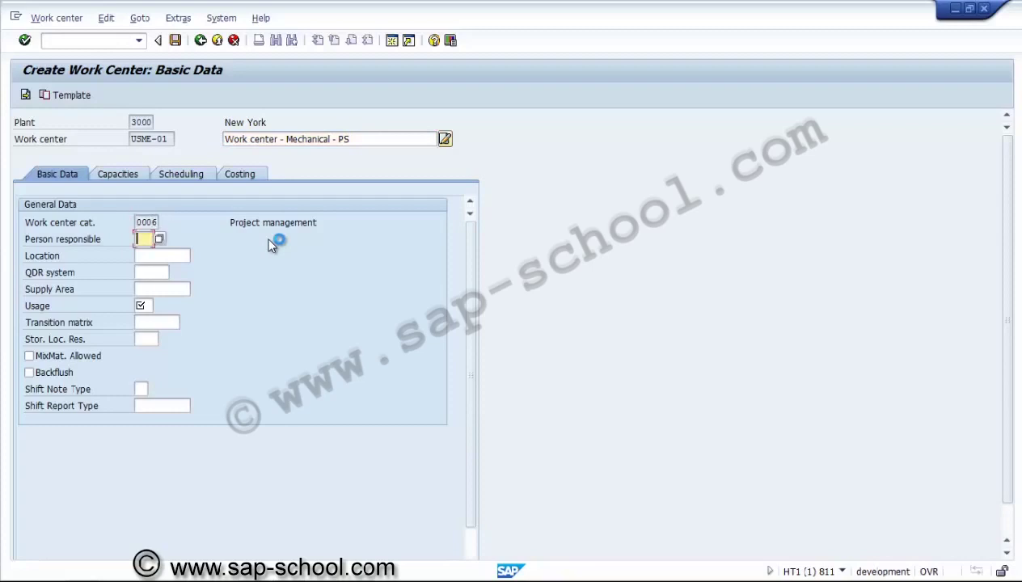
{"action": "key", "text": "Return"}
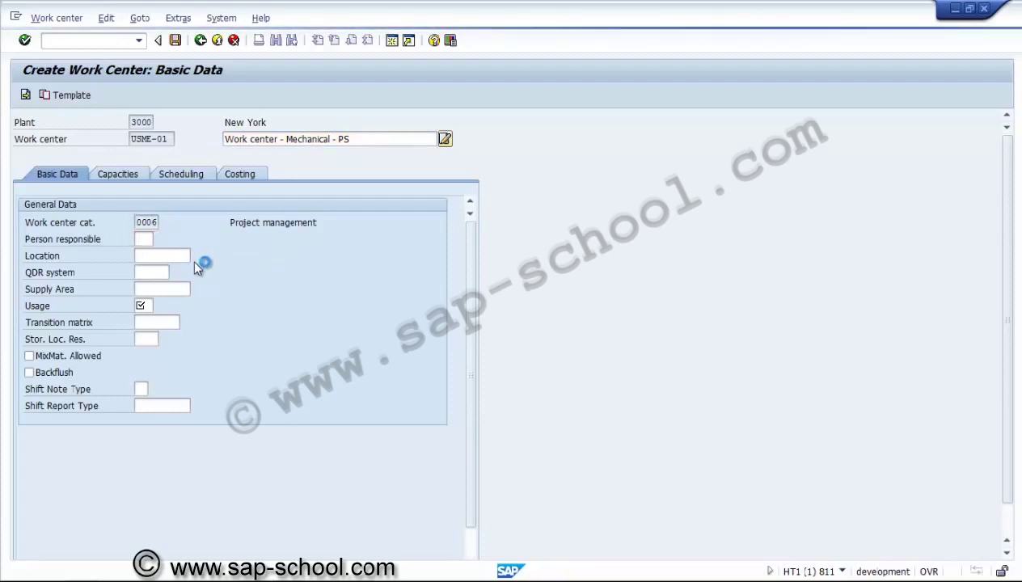
Assign SAN as the person responsible and choose a usage for the work center
{"action": "left_click", "coordinate": [147, 241]}
{"action": "key", "text": "F4"}
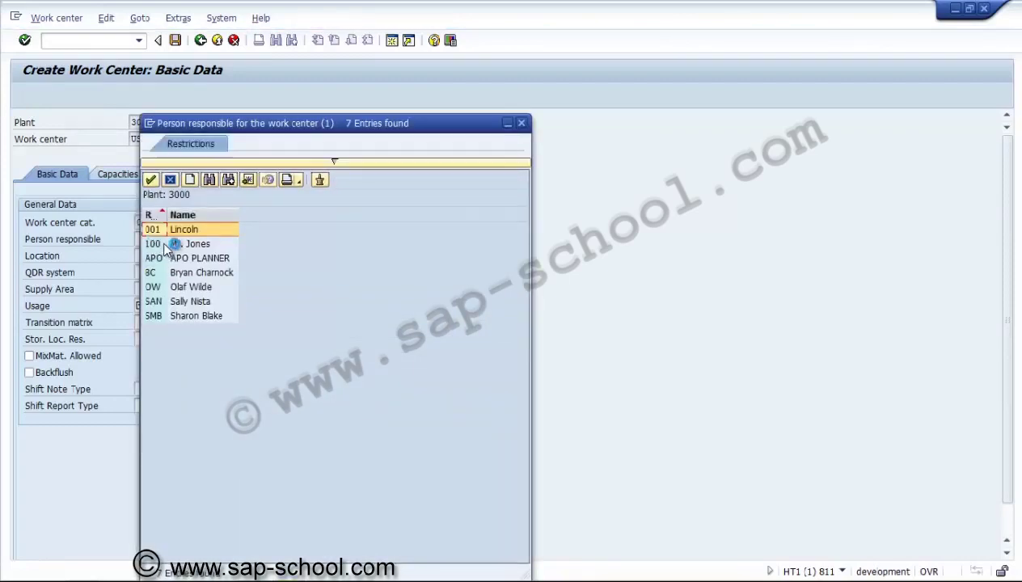
{"action": "double_click", "coordinate": [227, 299]}
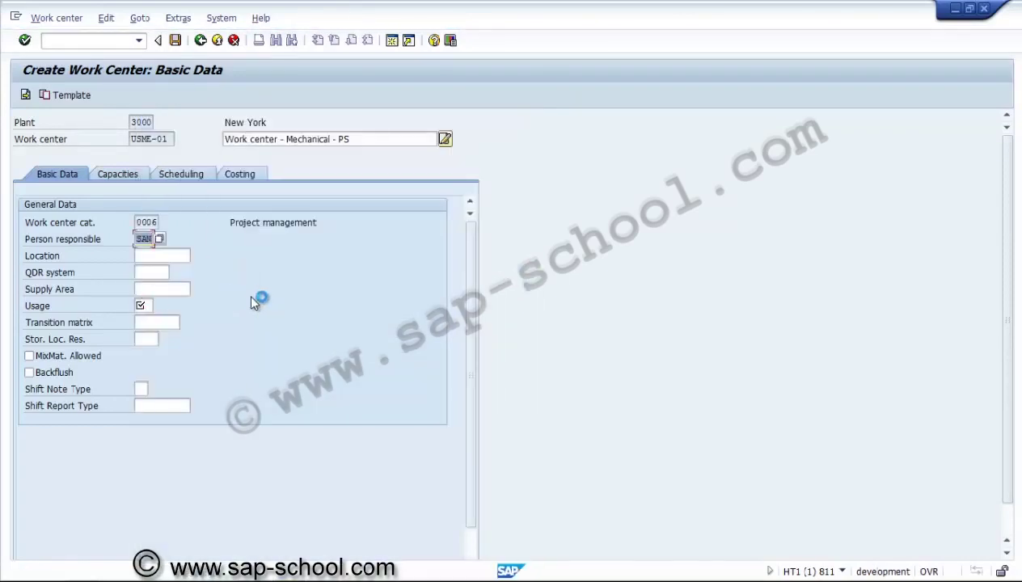
{"action": "key", "text": "Return"}
{"action": "left_click", "coordinate": [159, 305]}
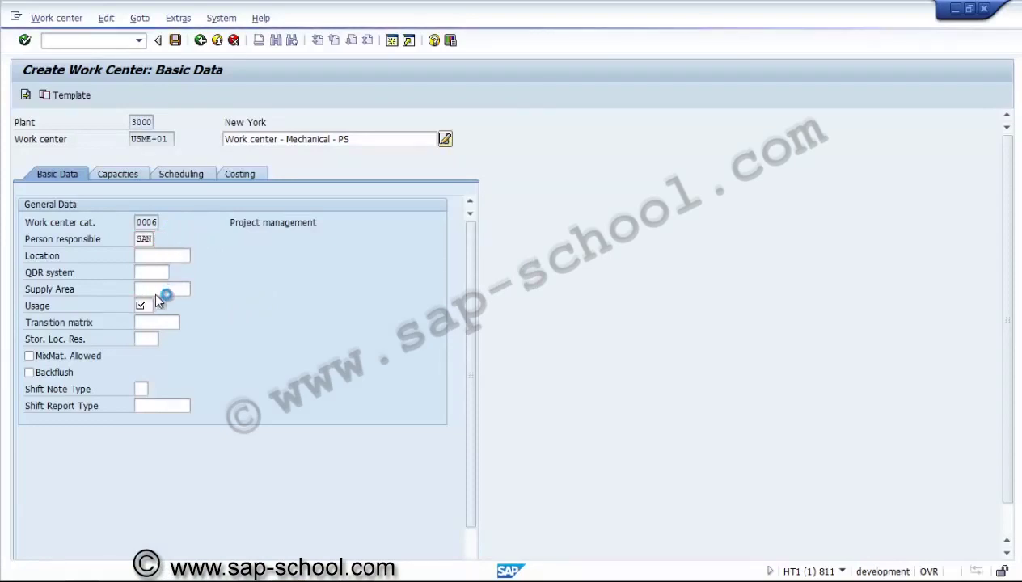
{"action": "double_click", "coordinate": [148, 316]}
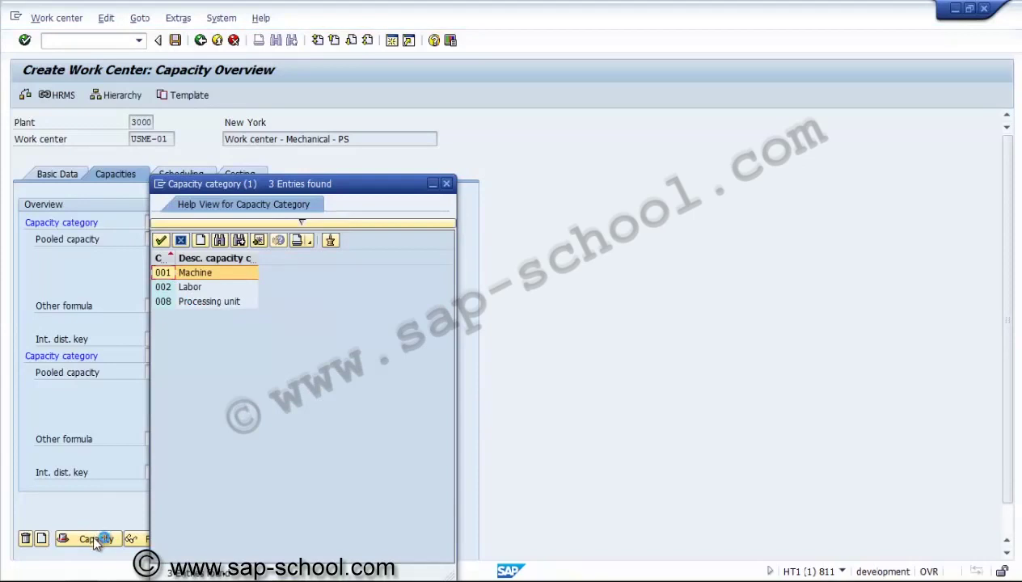
Choose capacity category 002 (Labor) and assign capacity planner group A in its capacity header
{"action": "double_click", "coordinate": [189, 287]}
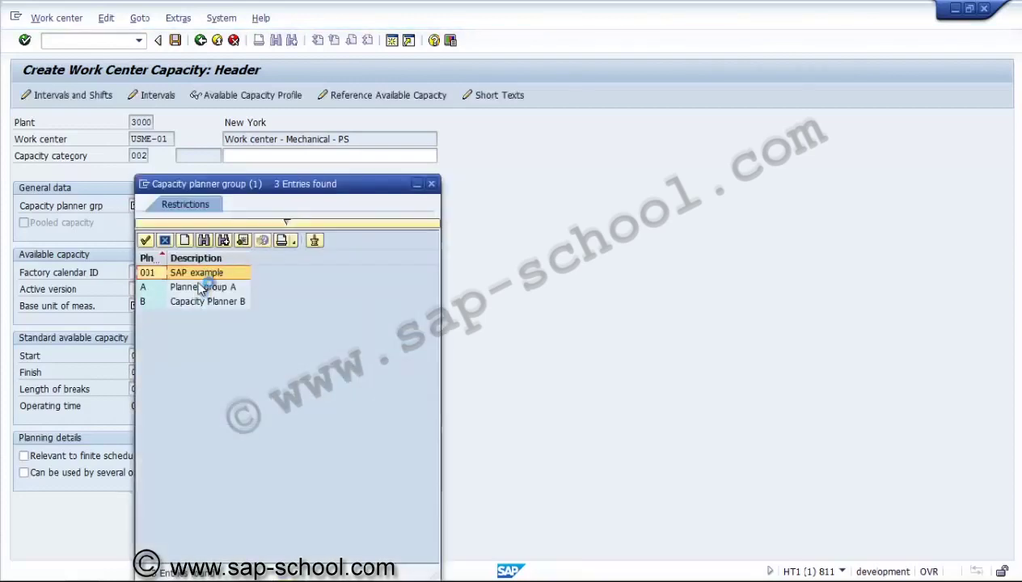
{"action": "left_click", "coordinate": [204, 287]}
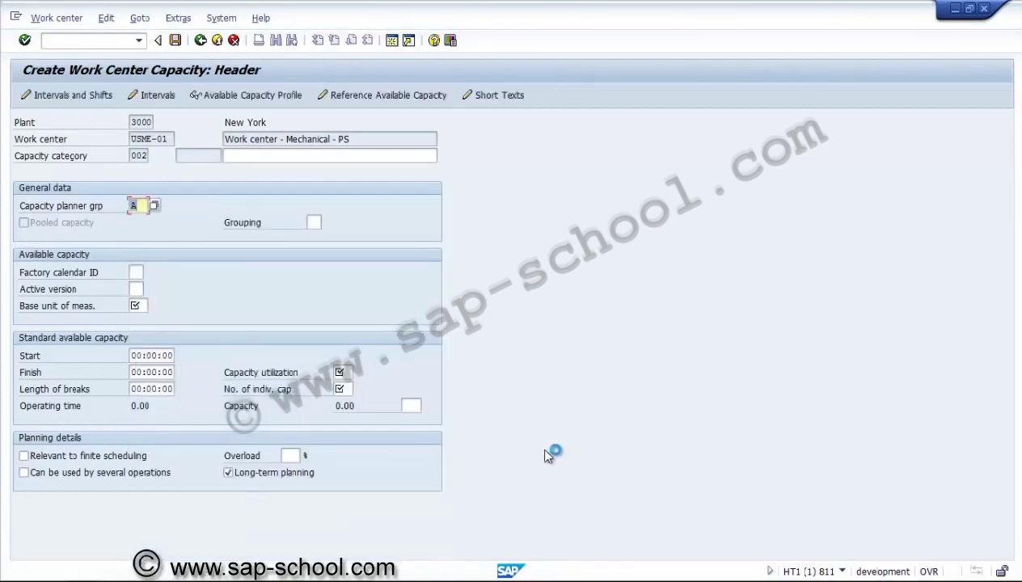
{"action": "key", "text": "Tab"}
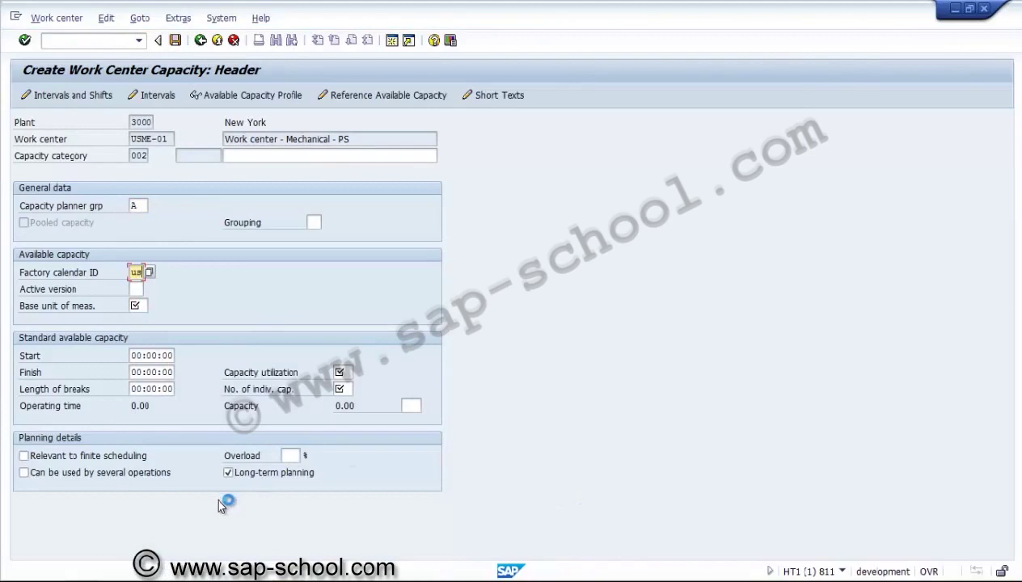
Set the labor capacity's factory calendar to US and its active version to 01 (Normal available capacity)
{"action": "left_click", "coordinate": [138, 289]}
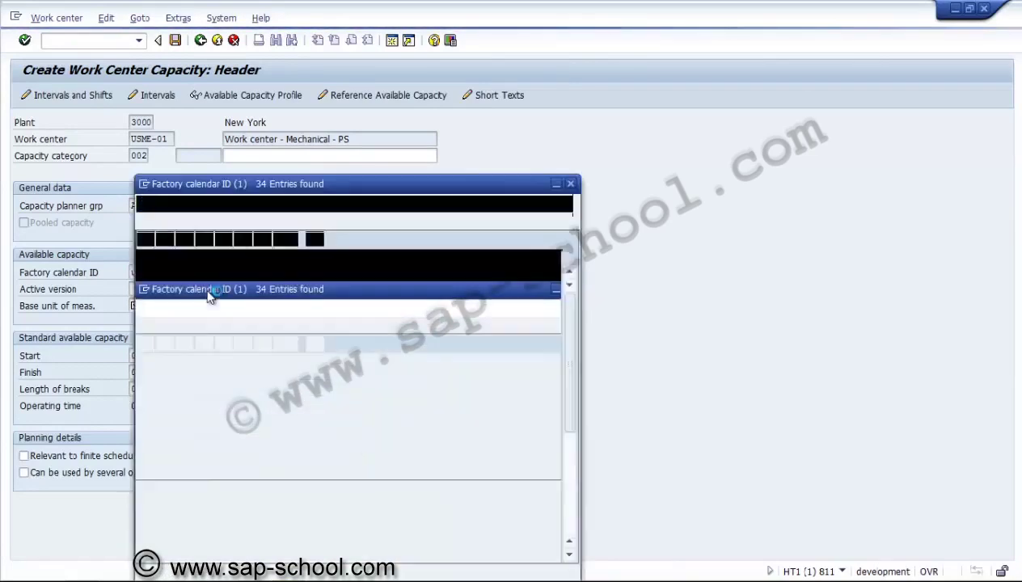
{"action": "scroll", "coordinate": [138, 316], "scroll_direction": "down", "scroll_amount": 5}
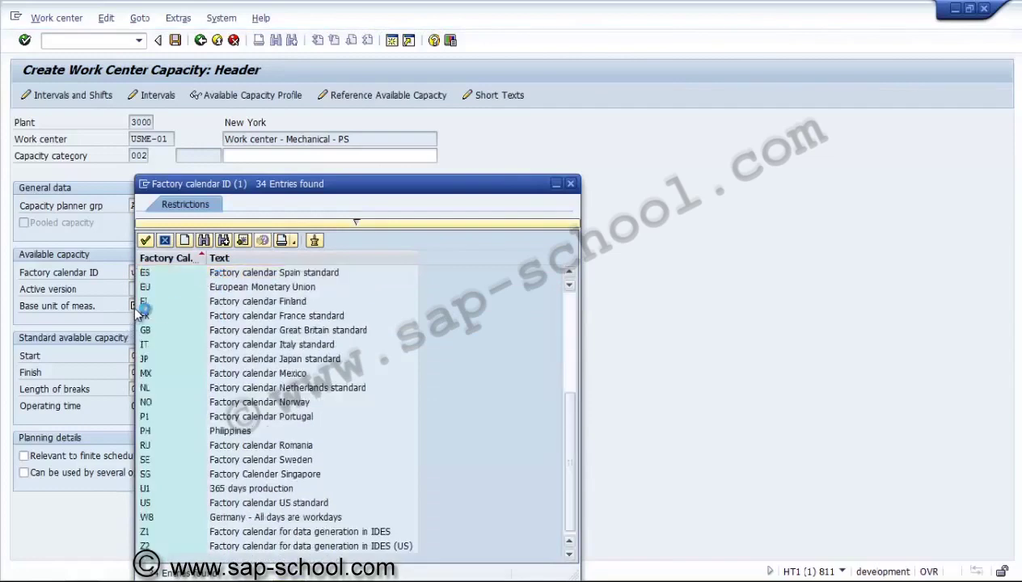
{"action": "double_click", "coordinate": [268, 503]}
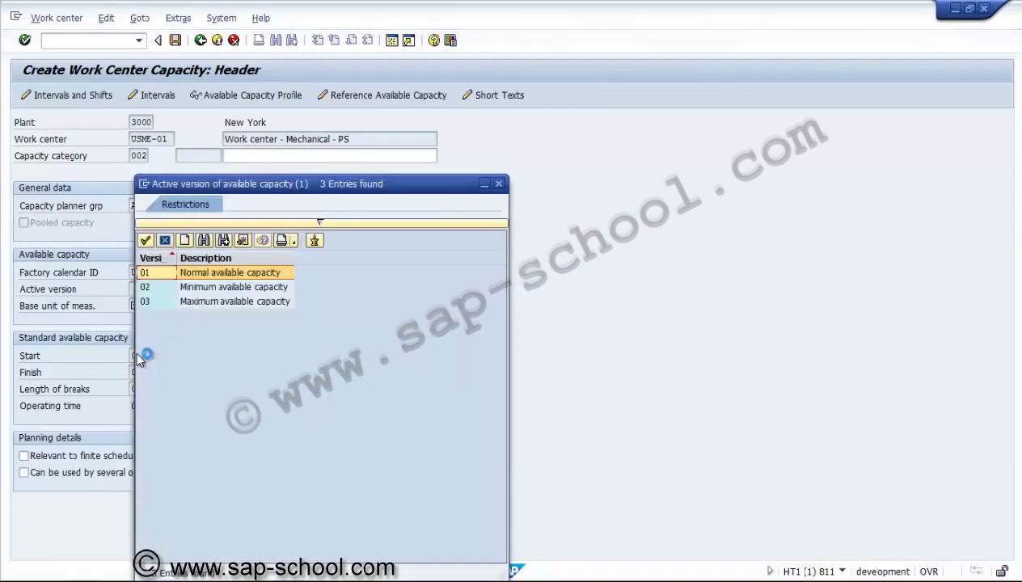
{"action": "key", "text": "Return"}
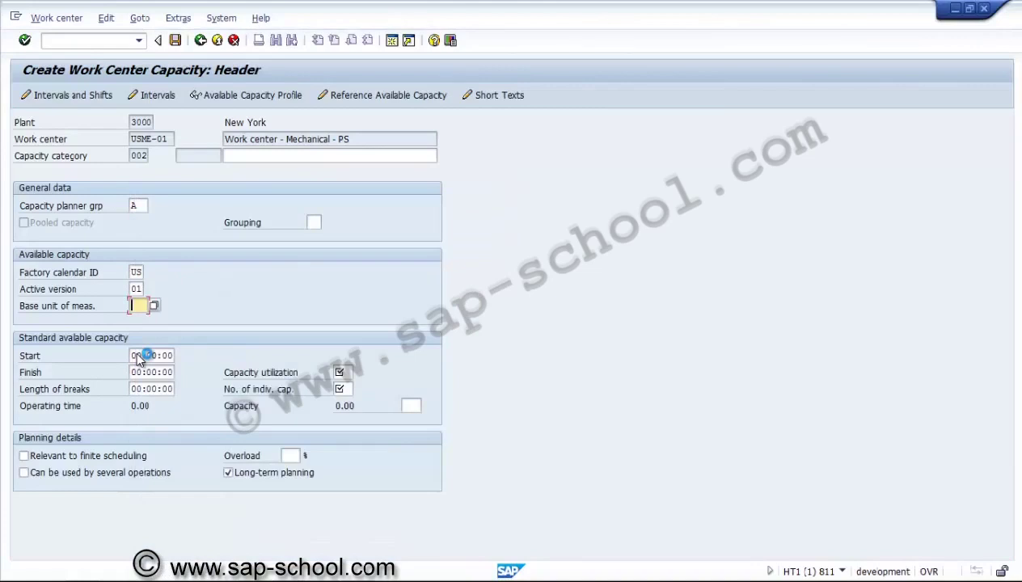
Set the capacity's base unit of measure to HR (Hours)
{"action": "key", "text": "F4"}
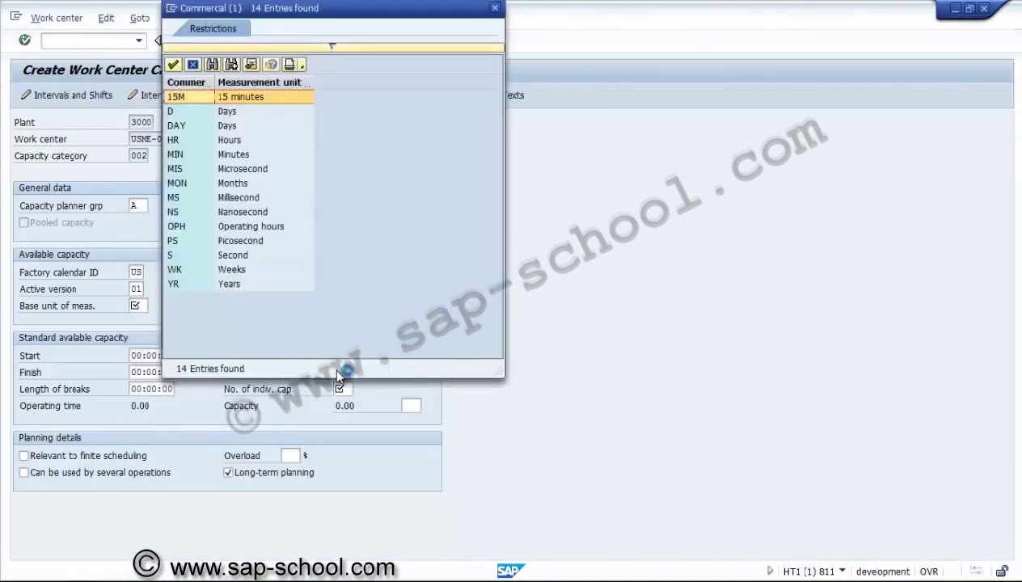
{"action": "key", "text": "Down"}
{"action": "key", "text": "Down"}
{"action": "key", "text": "Down"}
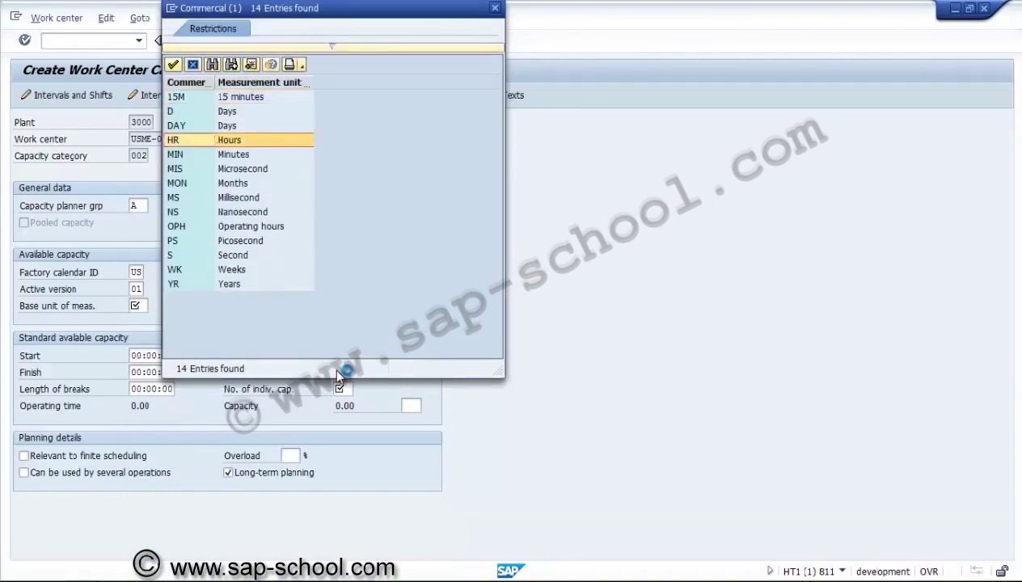
{"action": "key", "text": "Return"}
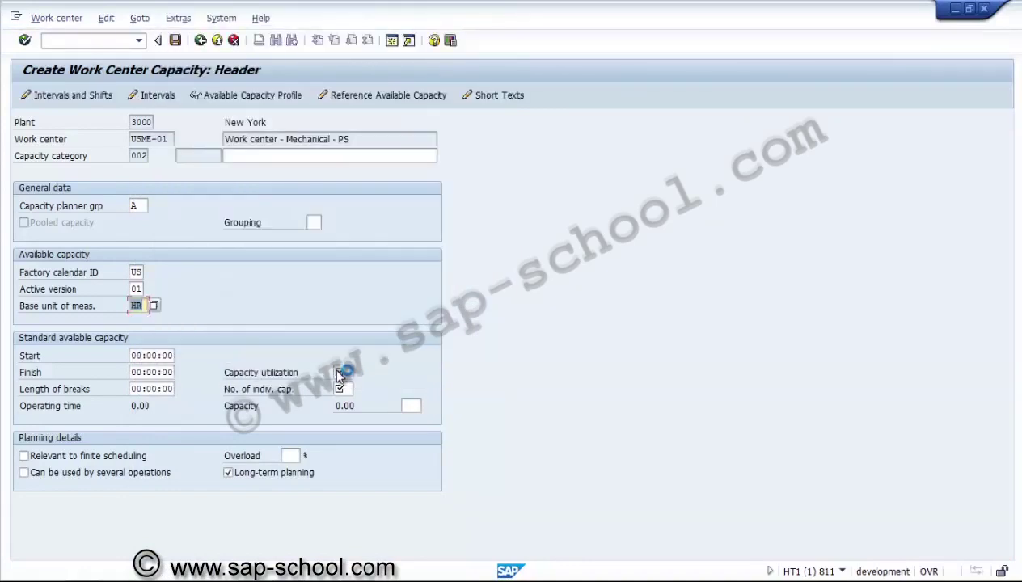
{"action": "key", "text": "Tab"}
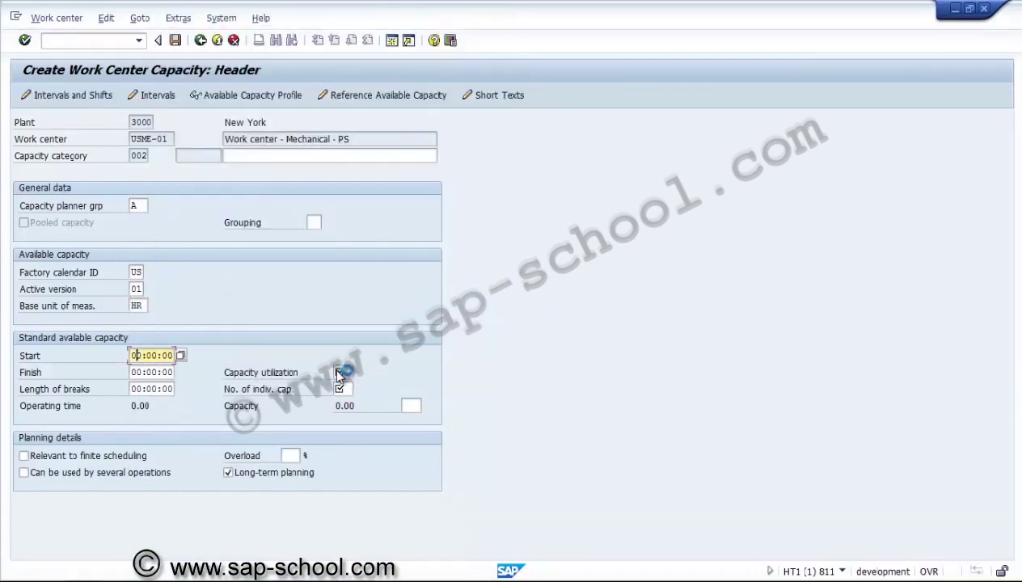
Set the labor capacity's start to 09:00:00, finish to 17:00:00 and length of breaks to 00:30:00
{"action": "type", "text": "09"}
{"action": "key", "text": "Tab"}
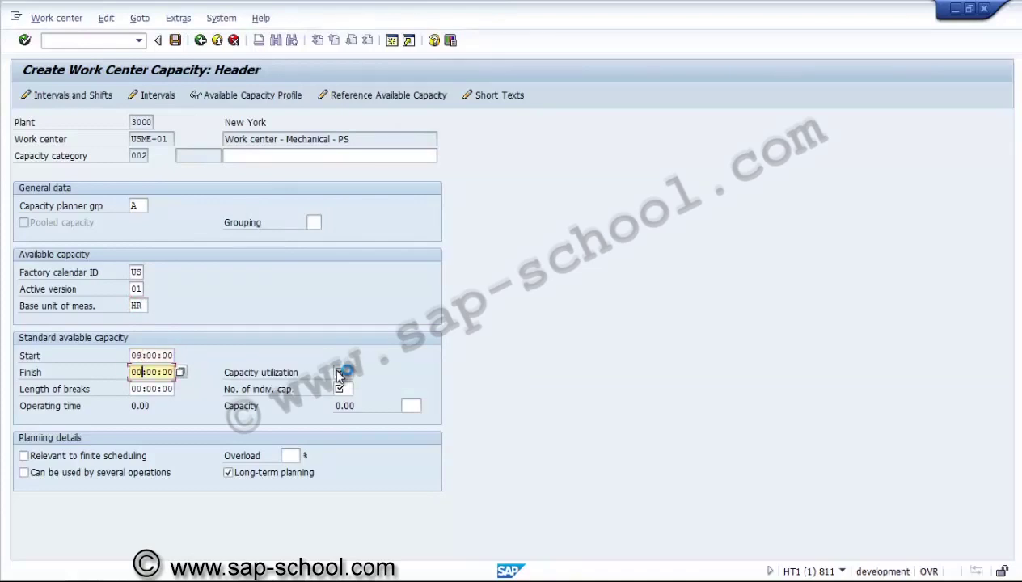
{"action": "type", "text": "17"}
{"action": "key", "text": "Tab"}
{"action": "type", "text": "00:"}
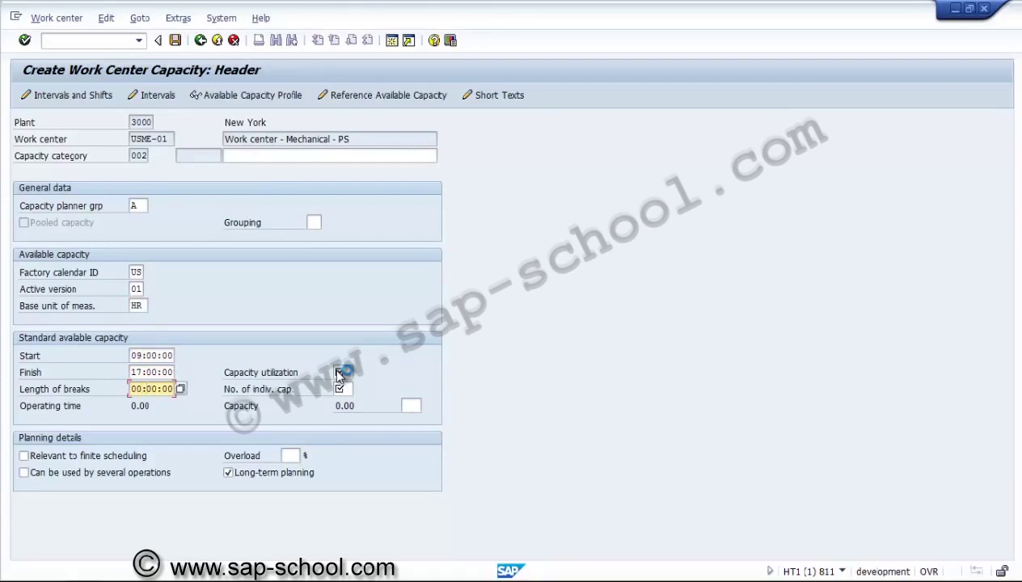
{"action": "type", "text": "3"}
Set the capacity utilization to 85 and the number of individual capacities to 5, and leave the capacity header
{"action": "left_click", "coordinate": [340, 373]}
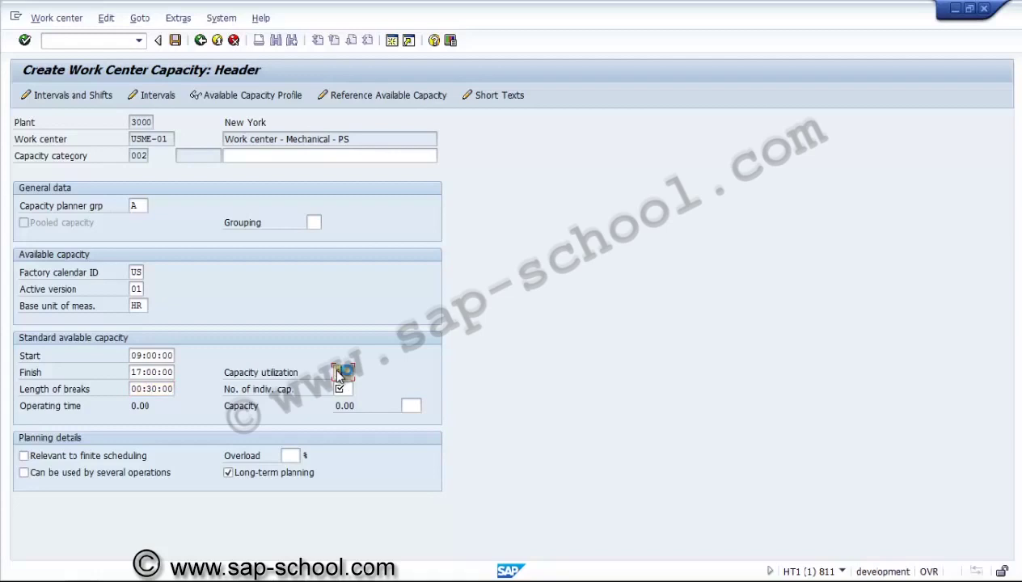
{"action": "key", "text": "Tab"}
{"action": "key", "text": "F3"}
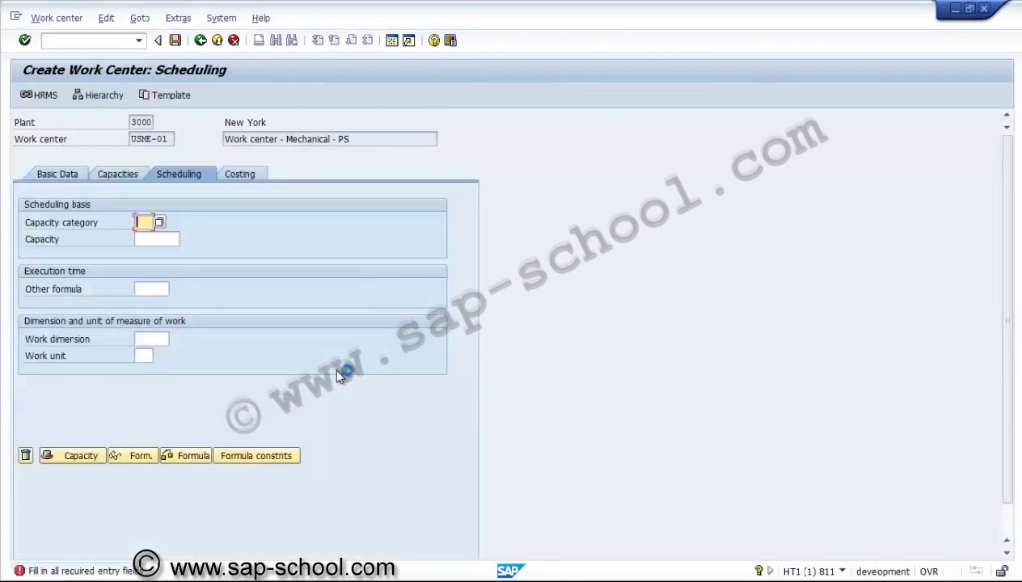
Enter capacity category 002 as the work center's scheduling basis
{"action": "type", "text": "002"}
{"action": "key", "text": "Return"}
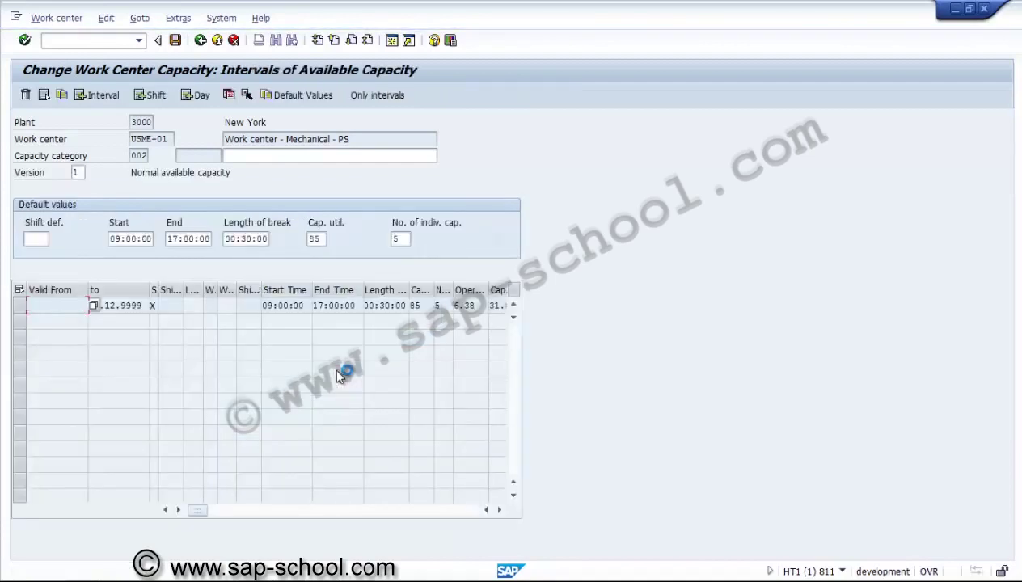
Insert an interval of available capacity valid from 01.01.2014 to 31.03.2014
{"action": "key", "text": "F5"}
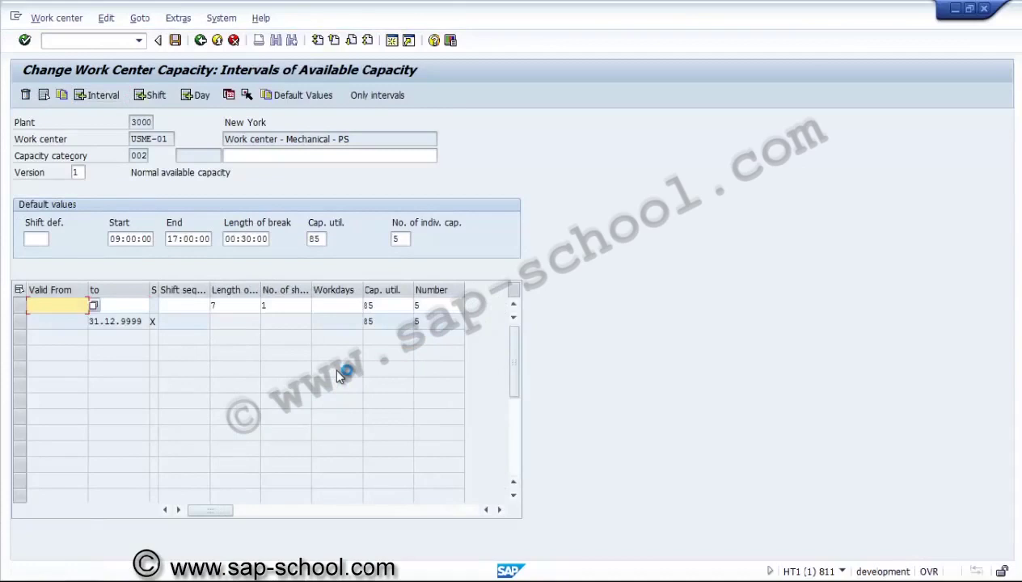
{"action": "type", "text": "01.01.2014"}
{"action": "key", "text": "Tab"}
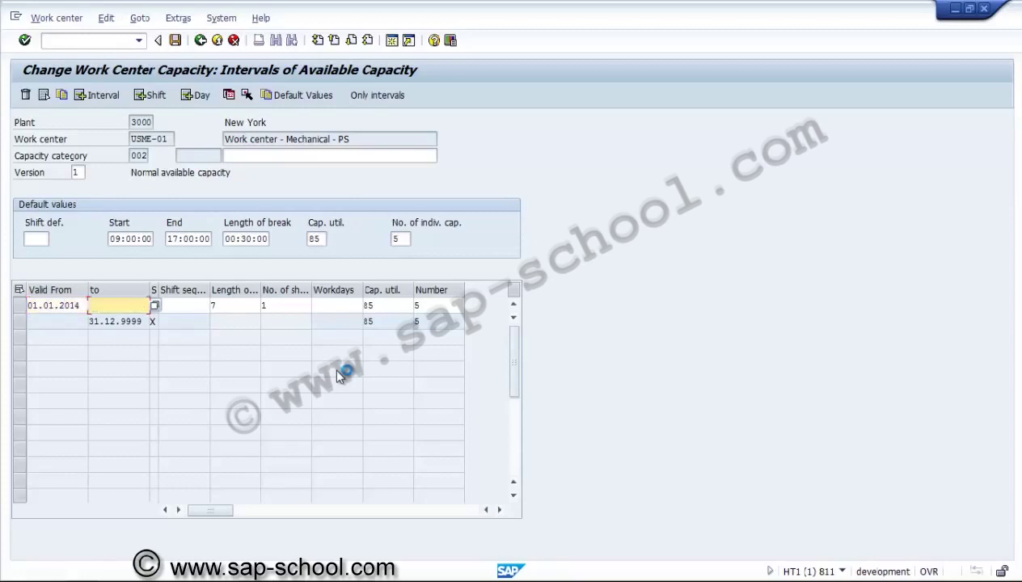
{"action": "type", "text": "31.03.201"}
{"action": "key", "text": "Tab"}
{"action": "key", "text": "shift+Tab"}
{"action": "type", "text": "4"}
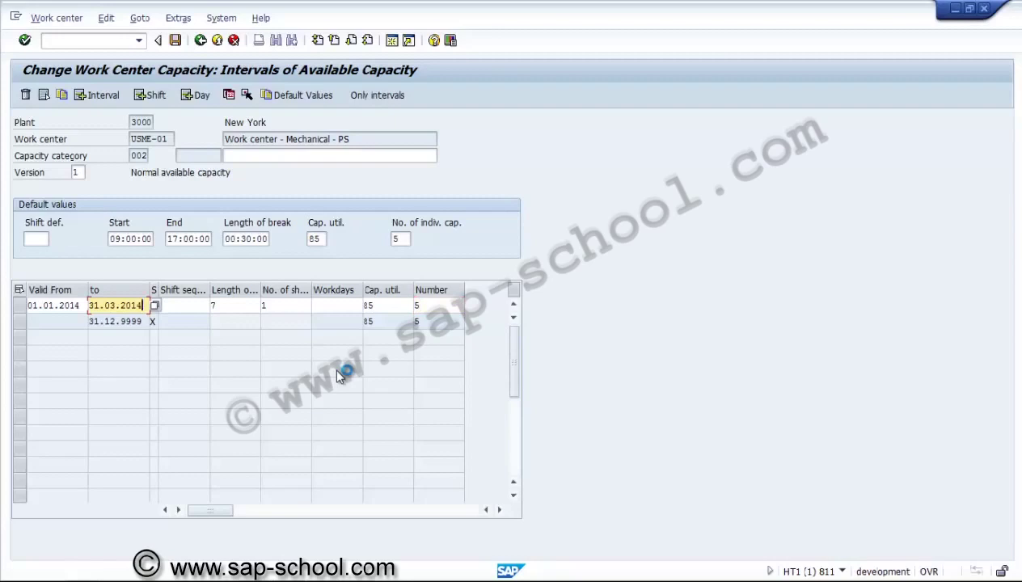
{"action": "key", "text": "Tab"}
{"action": "key", "text": "Return"}
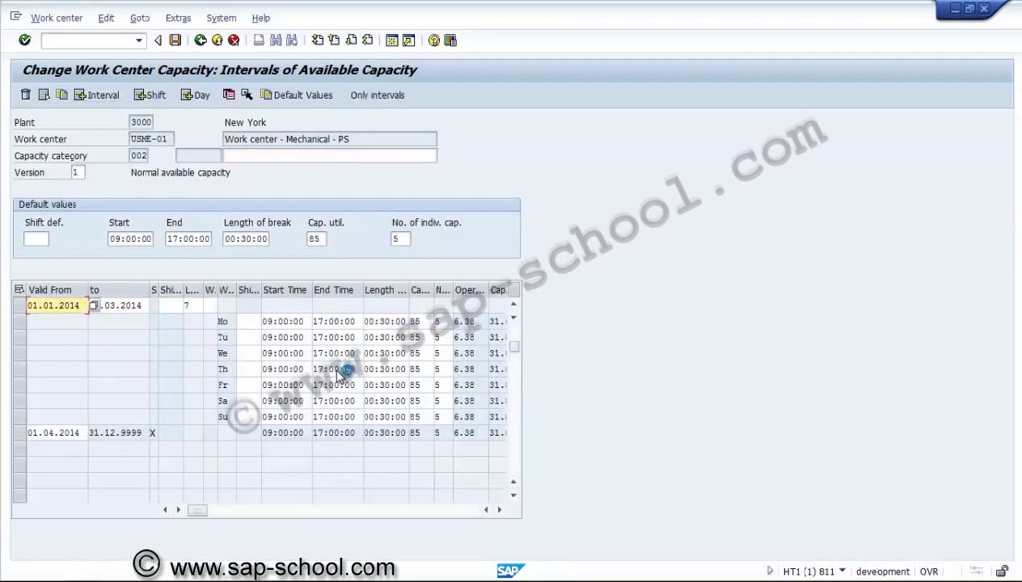
Insert another interval of available capacity valid from 01.04.2014 to 30.04.2014
{"action": "key", "text": "F5"}
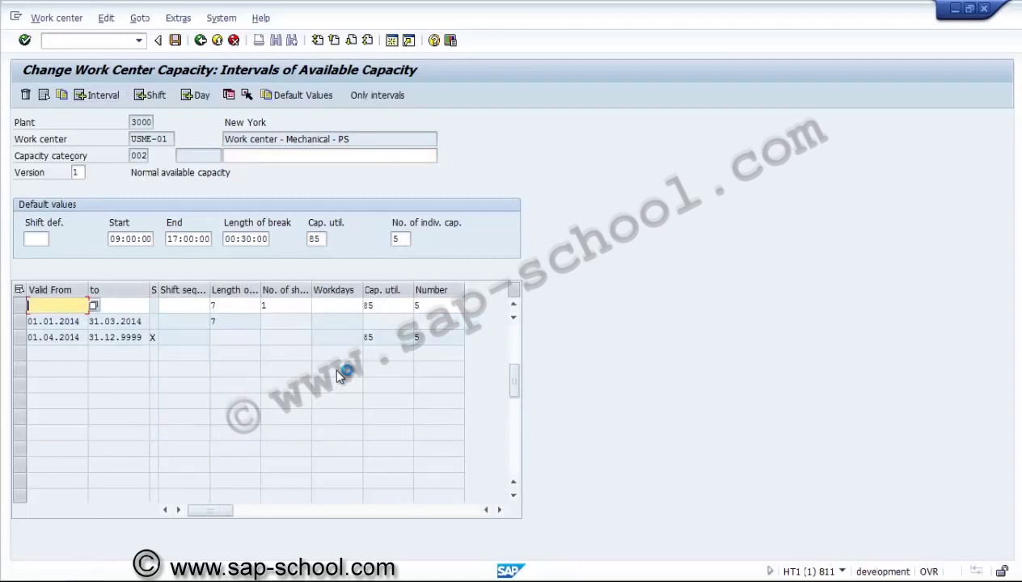
{"action": "type", "text": "01.04.2014"}
{"action": "key", "text": "Tab"}
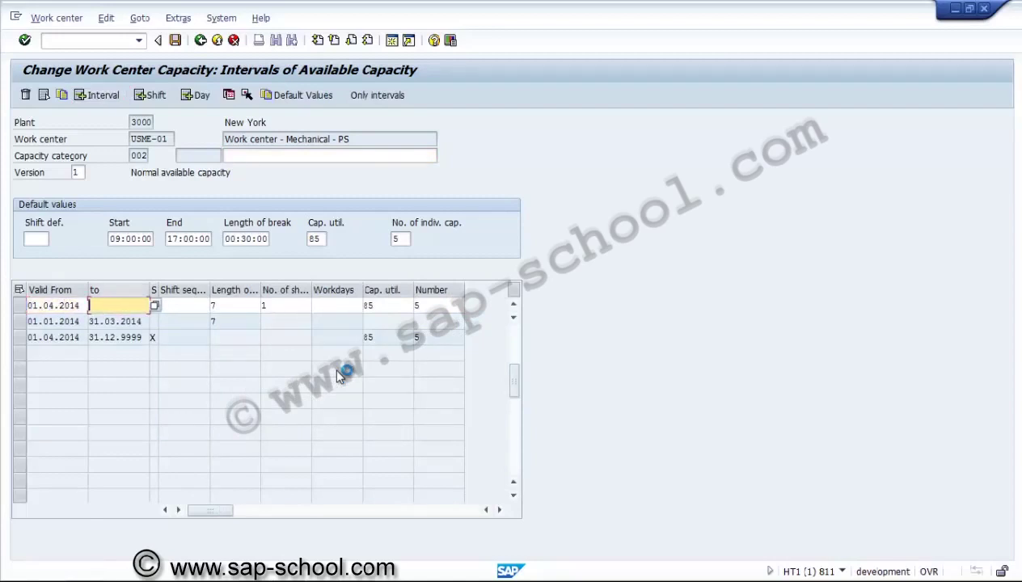
{"action": "type", "text": "30.04.2014"}
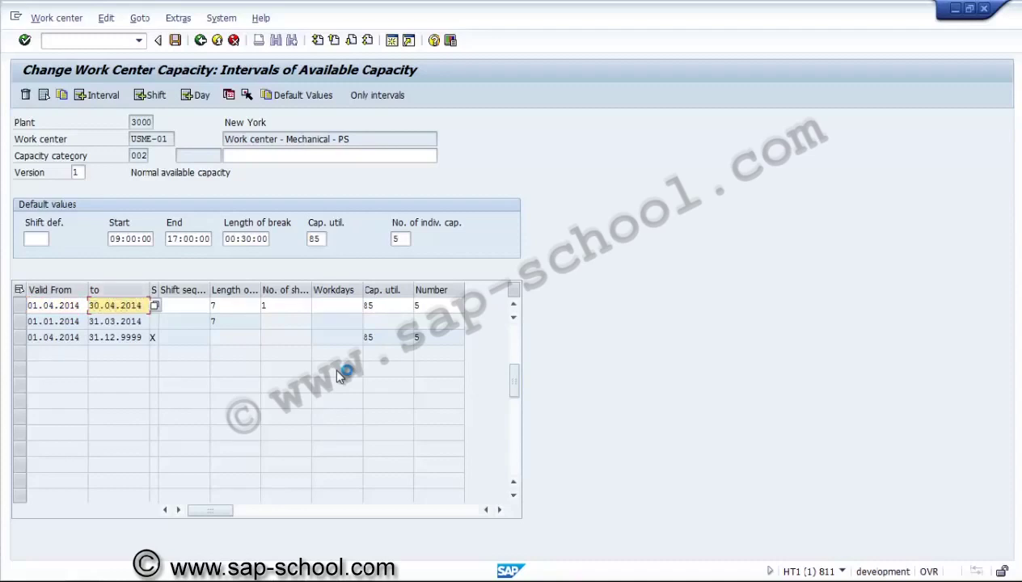
{"action": "key", "text": "Return"}
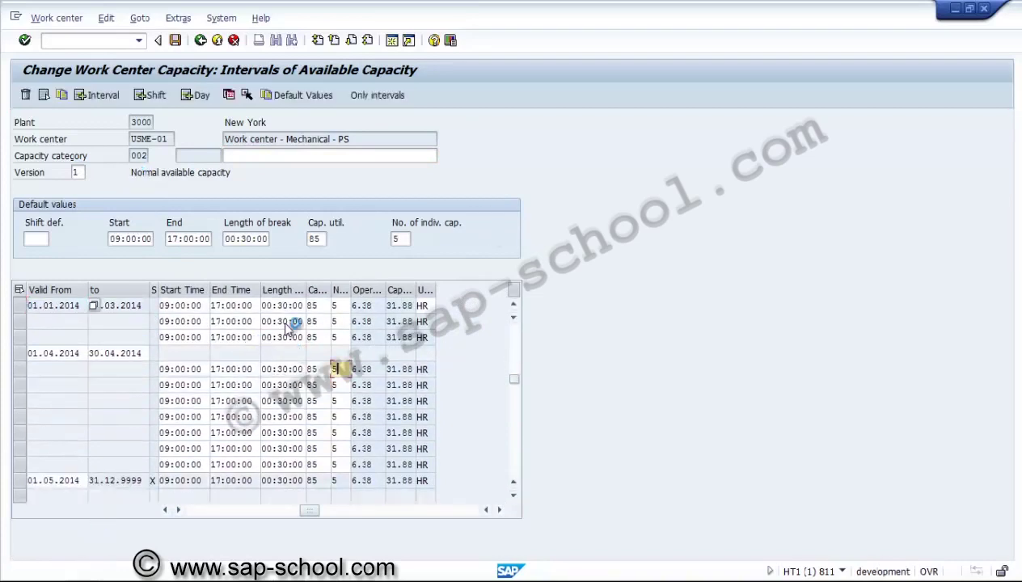
Set the number of individual capacities to 4 for all seven weekdays of the April 2014 interval
{"action": "type", "text": "4"}
{"action": "key", "text": "Down"}
{"action": "type", "text": "4"}
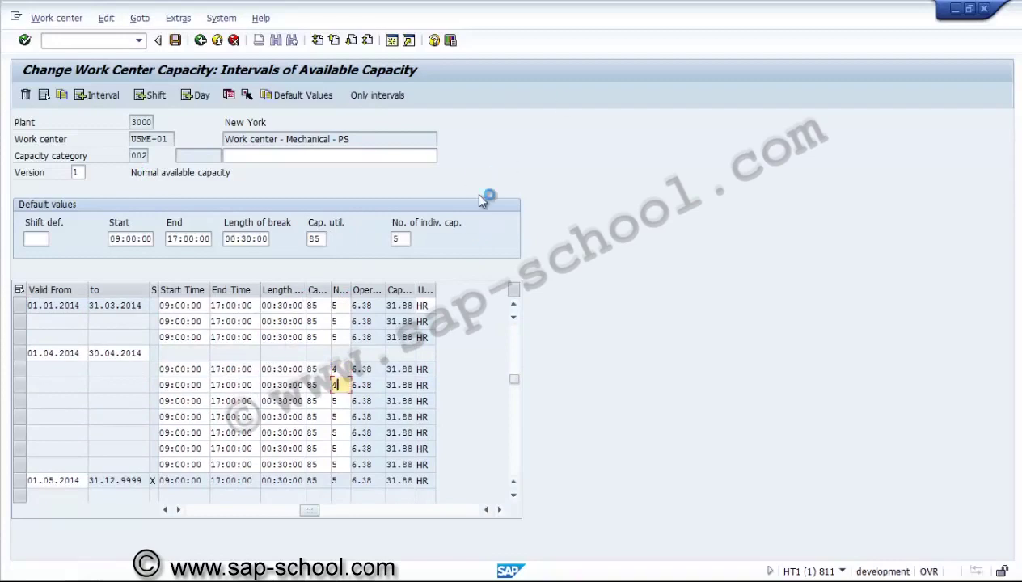
{"action": "key", "text": "Down"}
{"action": "type", "text": "4"}
{"action": "key", "text": "Down"}
{"action": "type", "text": "4"}
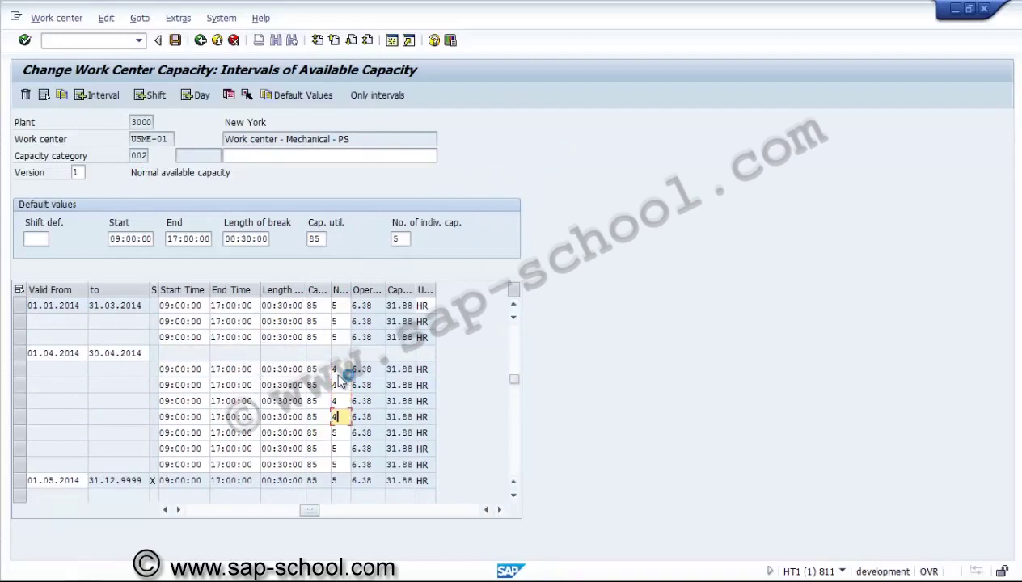
{"action": "key", "text": "Down"}
{"action": "type", "text": "4"}
{"action": "key", "text": "Down"}
{"action": "type", "text": "4"}
{"action": "key", "text": "Down"}
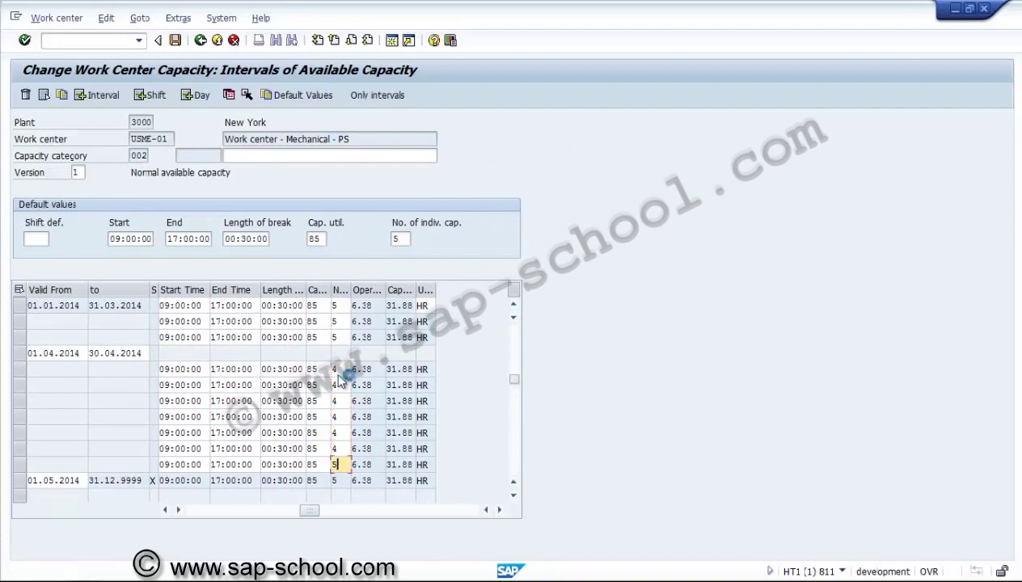
{"action": "type", "text": "4"}
{"action": "key", "text": "Return"}
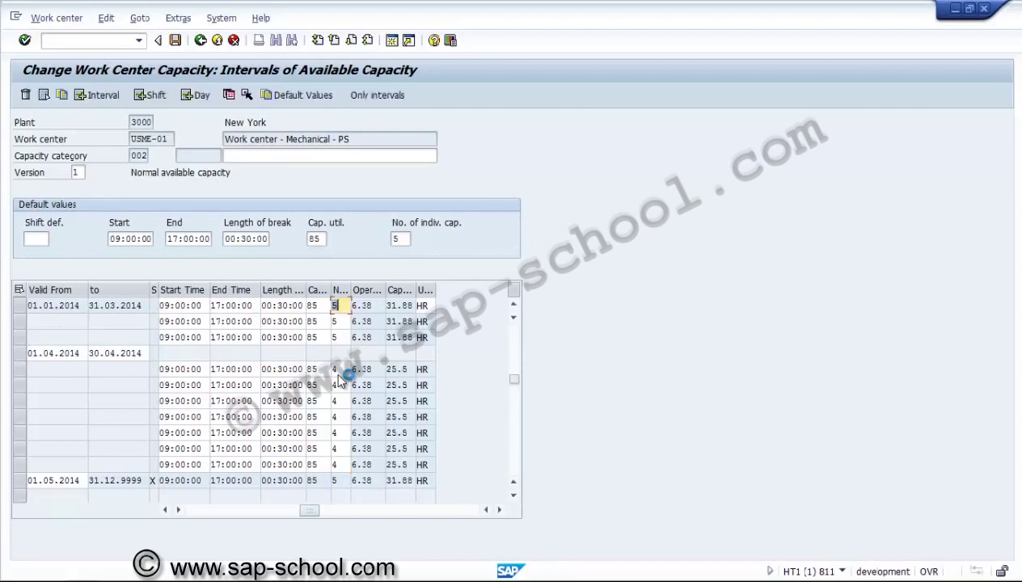
Insert an interval of available capacity valid from 01.06.2014 to 30.06.2014
{"action": "key", "text": "F5"}
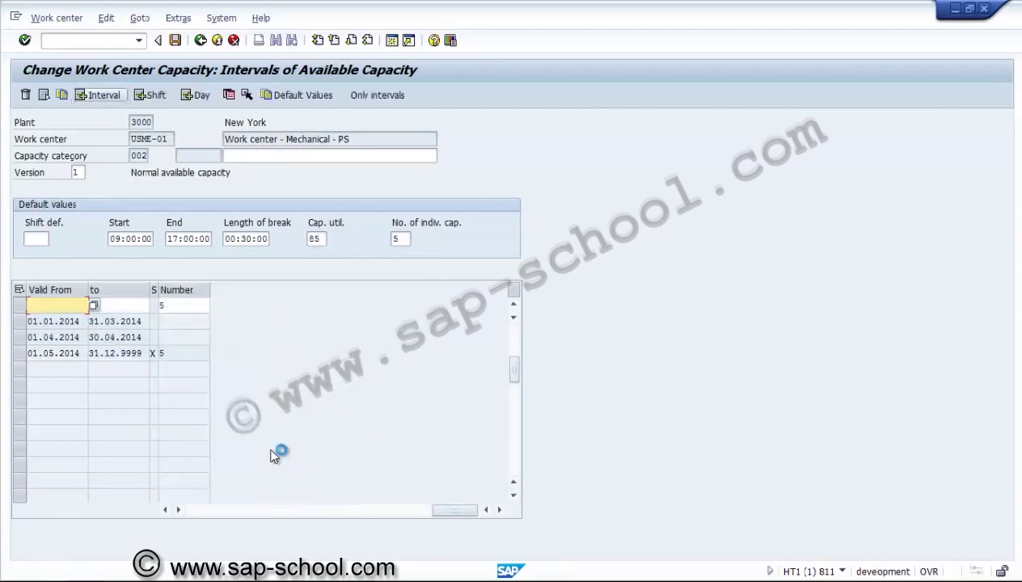
{"action": "type", "text": "01.06."}
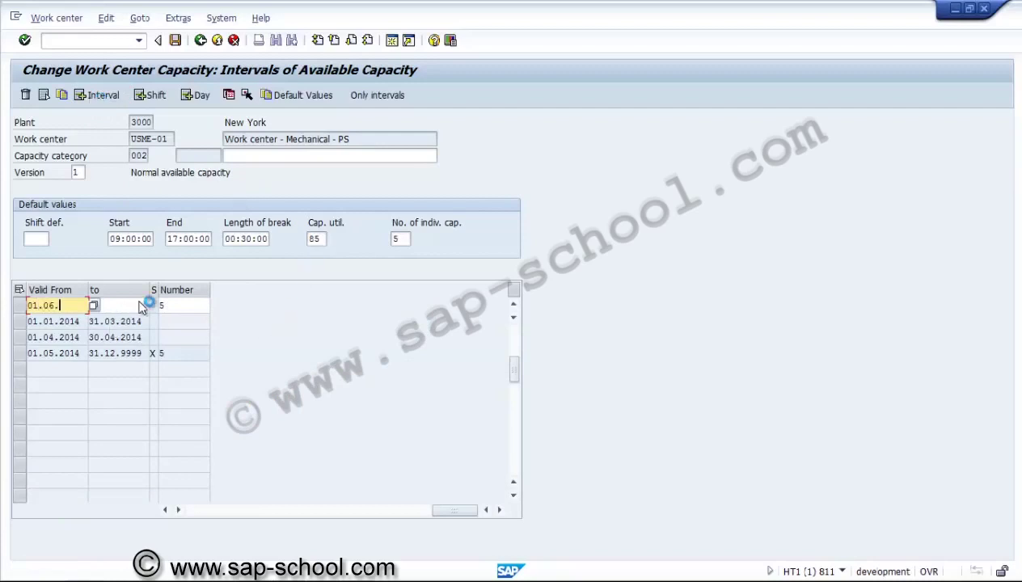
{"action": "type", "text": "2014"}
{"action": "key", "text": "Tab"}
{"action": "type", "text": "30."}
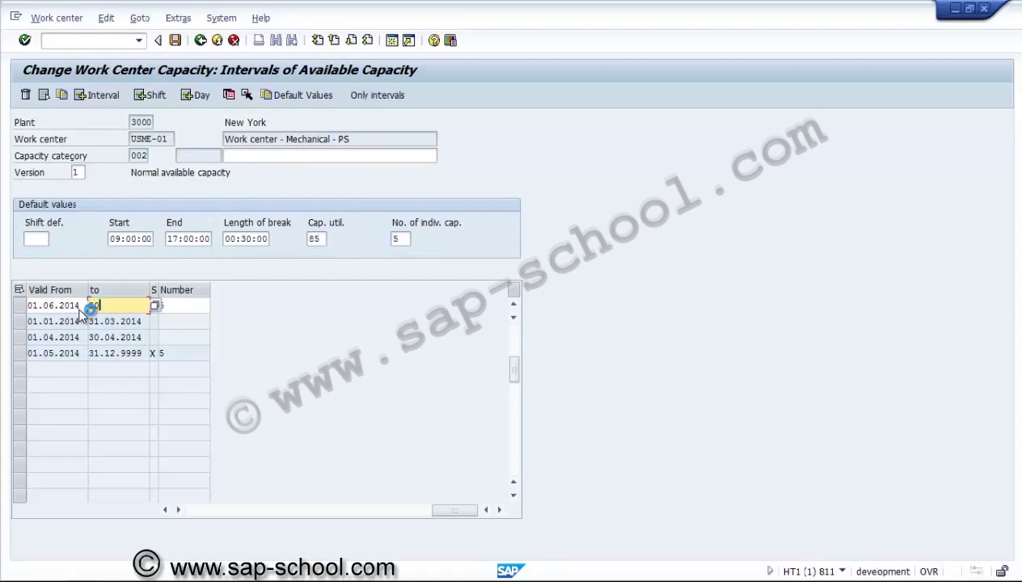
{"action": "type", "text": "06.2014"}
{"action": "key", "text": "Tab"}
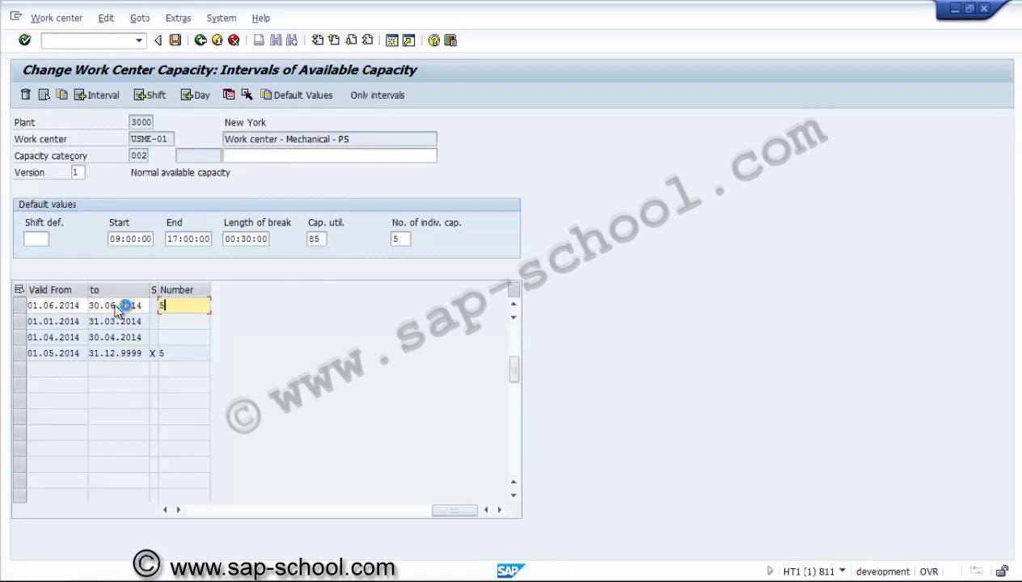
Try to set the number of individual capacities to 3.5 for the June interval and in the default values
{"action": "key", "text": "BackSpace"}
{"action": "type", "text": "3.5"}
{"action": "key", "text": "Return"}
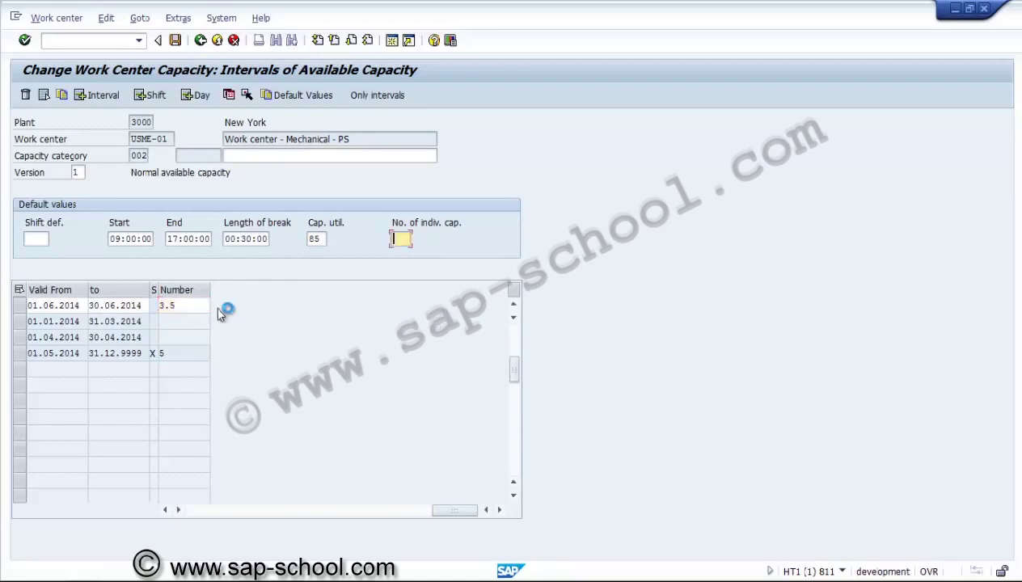
{"action": "type", "text": "3.5"}
{"action": "left_click", "coordinate": [103, 96]}
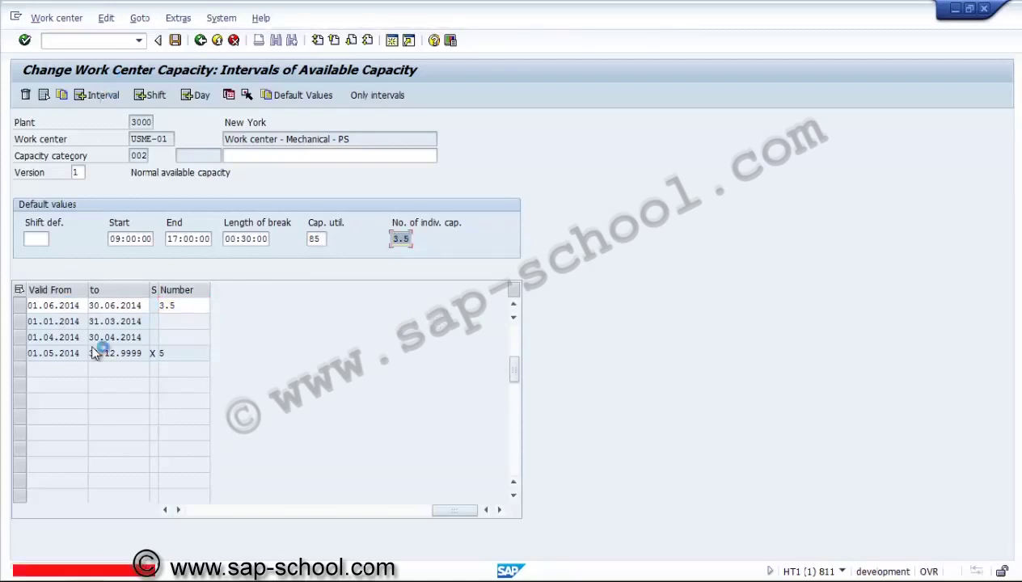
{"action": "left_click", "coordinate": [81, 304]}
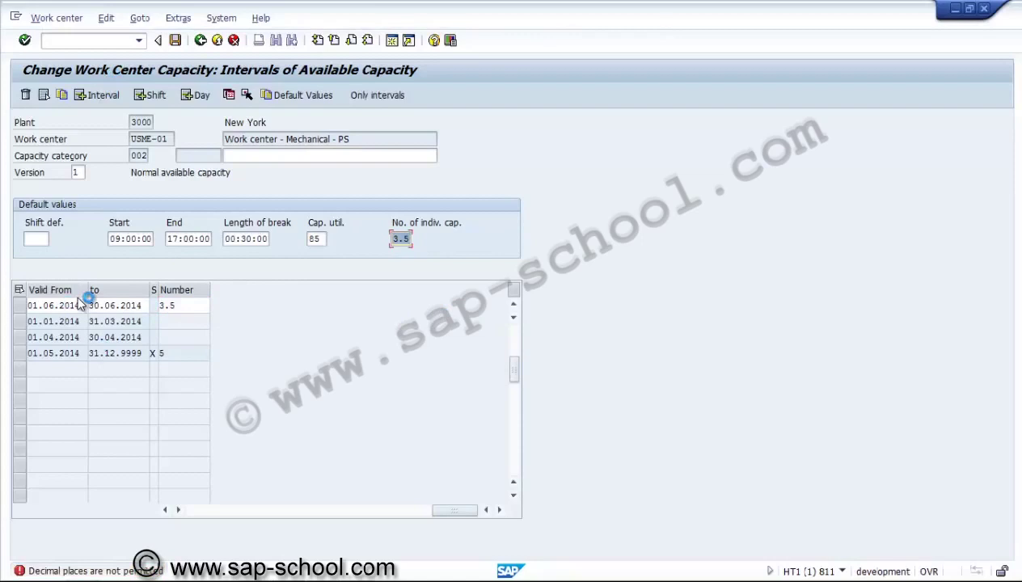
Set the number of individual capacities to 3 in the default values and in the June 2014 interval
{"action": "left_click", "coordinate": [101, 302]}
{"action": "type", "text": "3"}
{"action": "key", "text": "Return"}
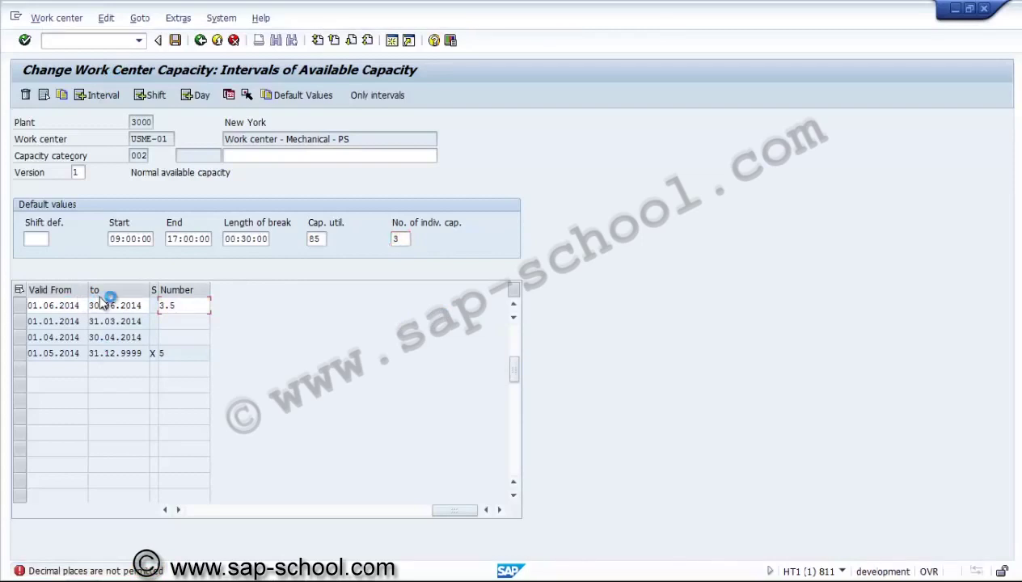
{"action": "type", "text": "3"}
{"action": "left_click", "coordinate": [434, 312]}
{"action": "key", "text": "Return"}
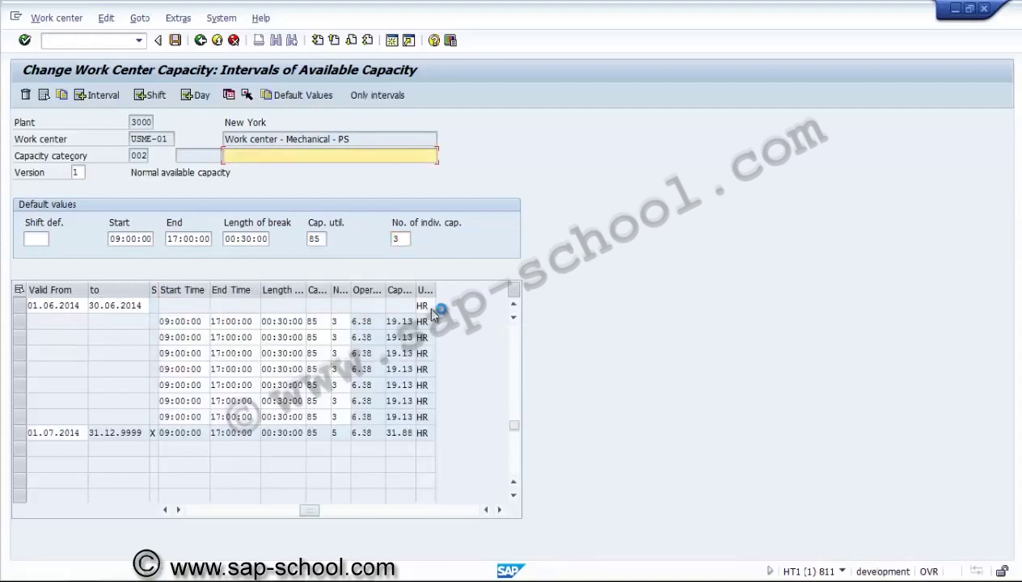
Leave the capacity intervals and set the other formula for the scheduling execution time to SAP004 (Proj:Netw/Maint.Time)
{"action": "key", "text": "F3"}
{"action": "key", "text": "F3"}
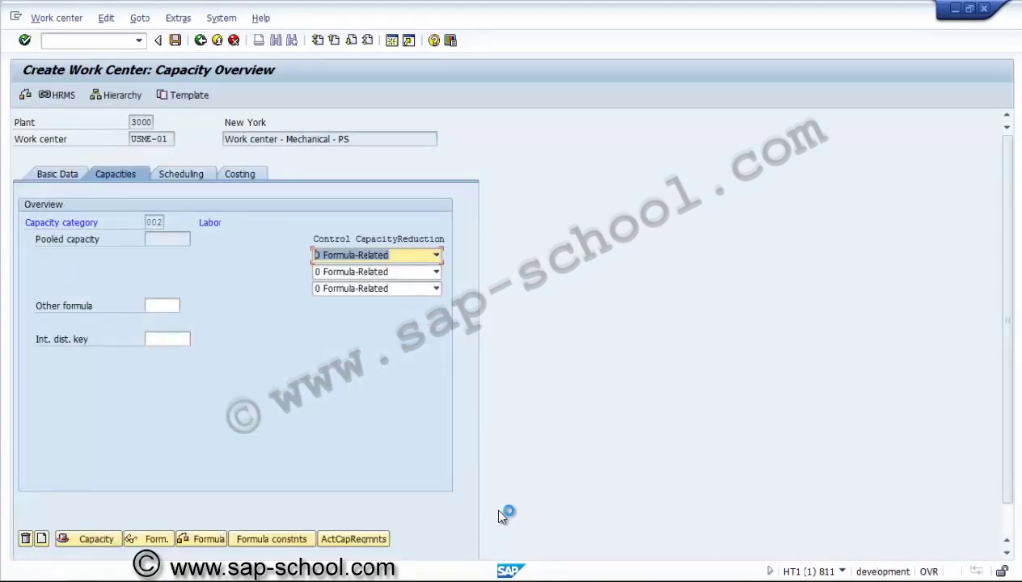
{"action": "key", "text": "Return"}
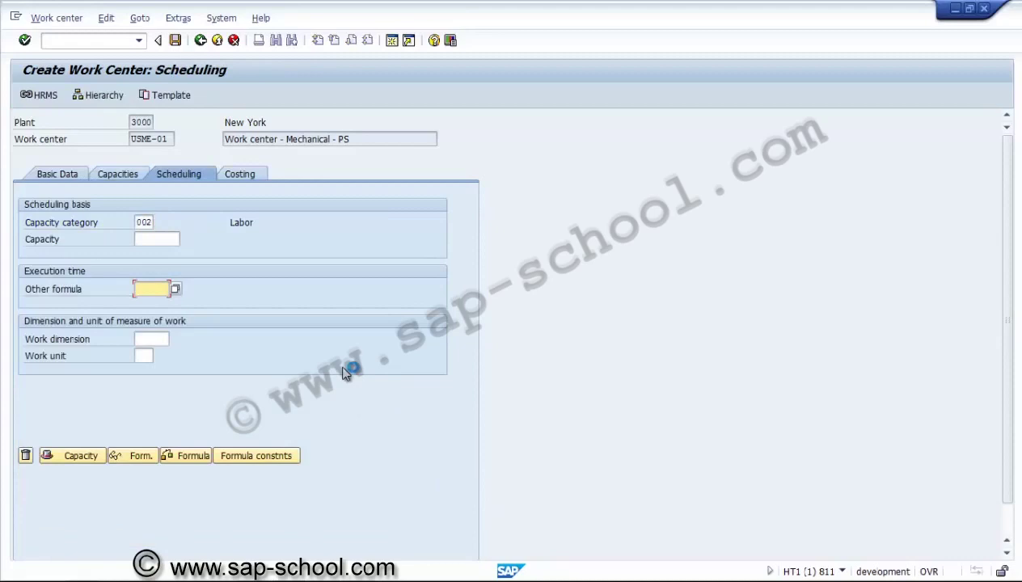
{"action": "type", "text": "sap004"}
{"action": "left_click", "coordinate": [111, 96]}
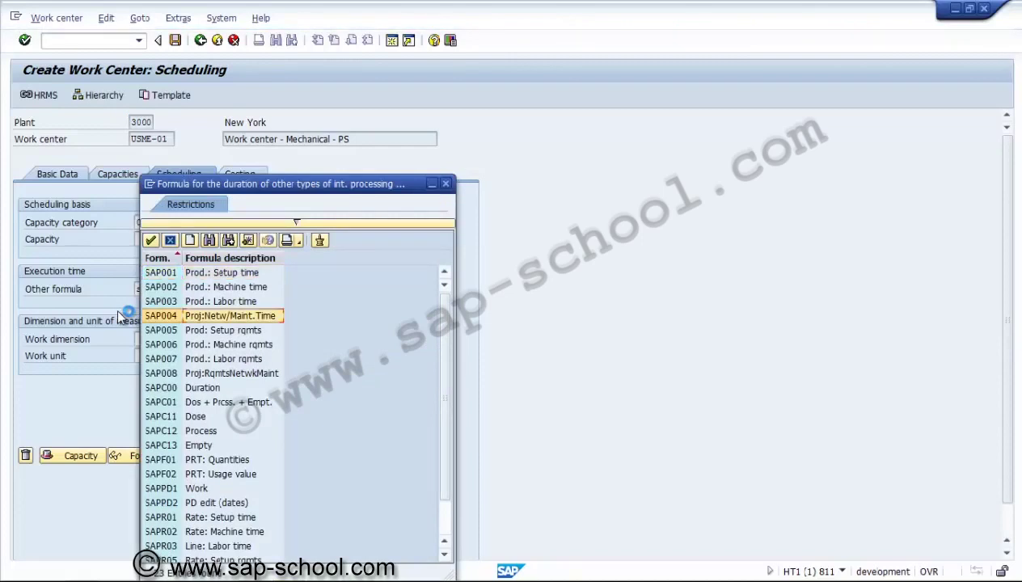
{"action": "key", "text": "Return"}
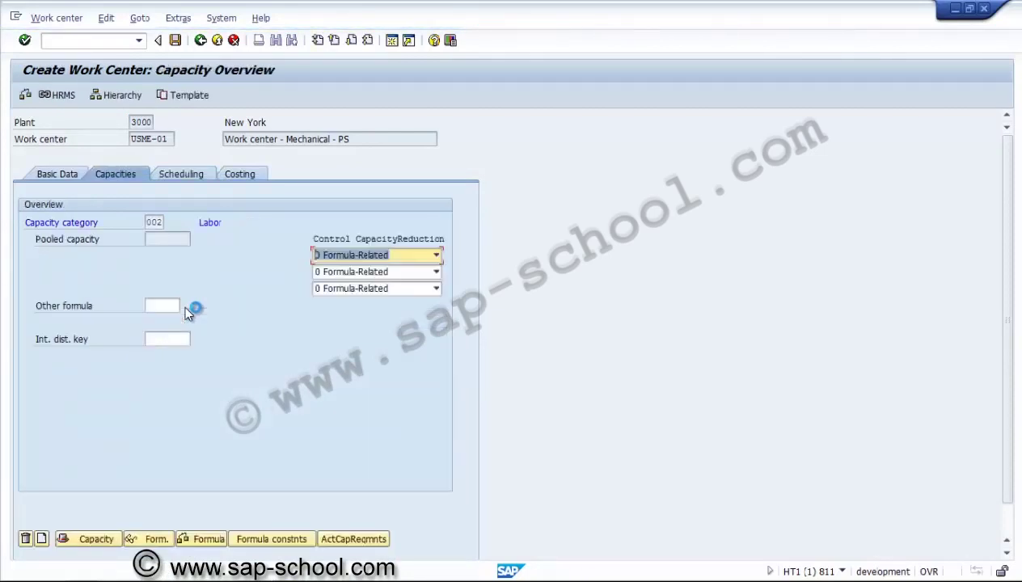
Set the labor capacity's other formula to SAP008 (Proj:RqmtsNetwkMaint) and save the work center
{"action": "left_click", "coordinate": [178, 306]}
{"action": "type", "text": "sap"}
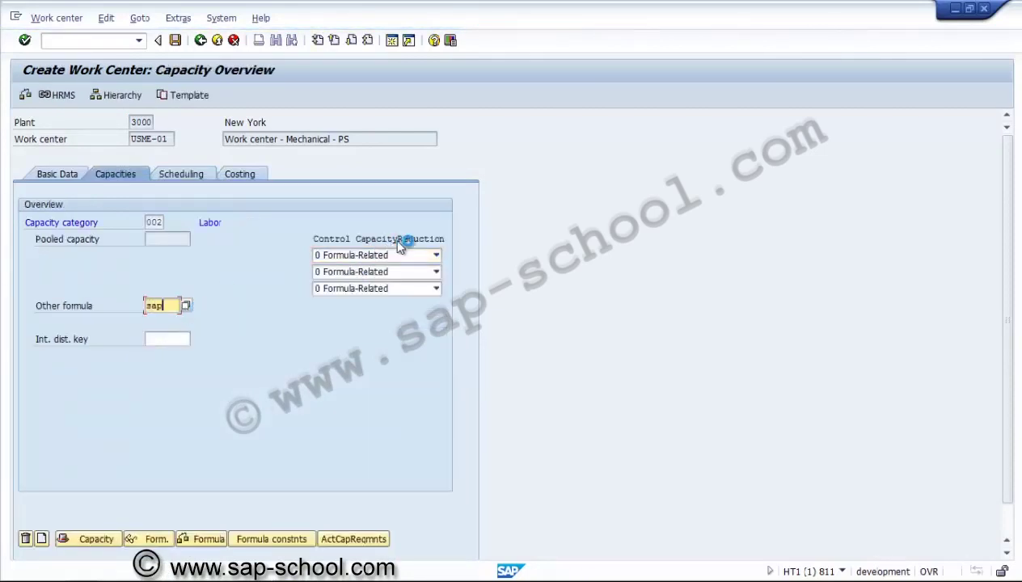
{"action": "type", "text": "008"}
{"action": "key", "text": "F4"}
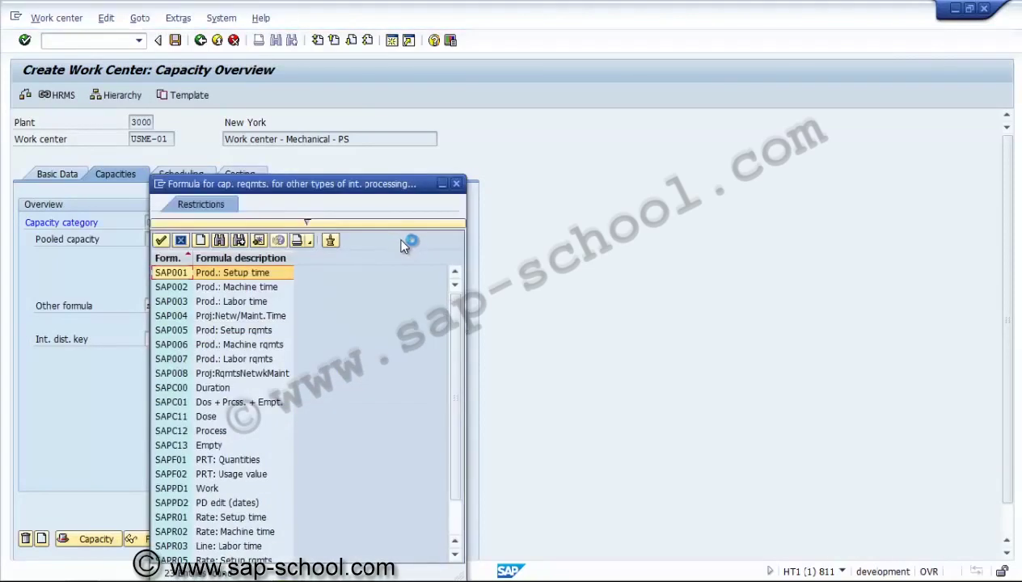
{"action": "key", "text": "Return"}
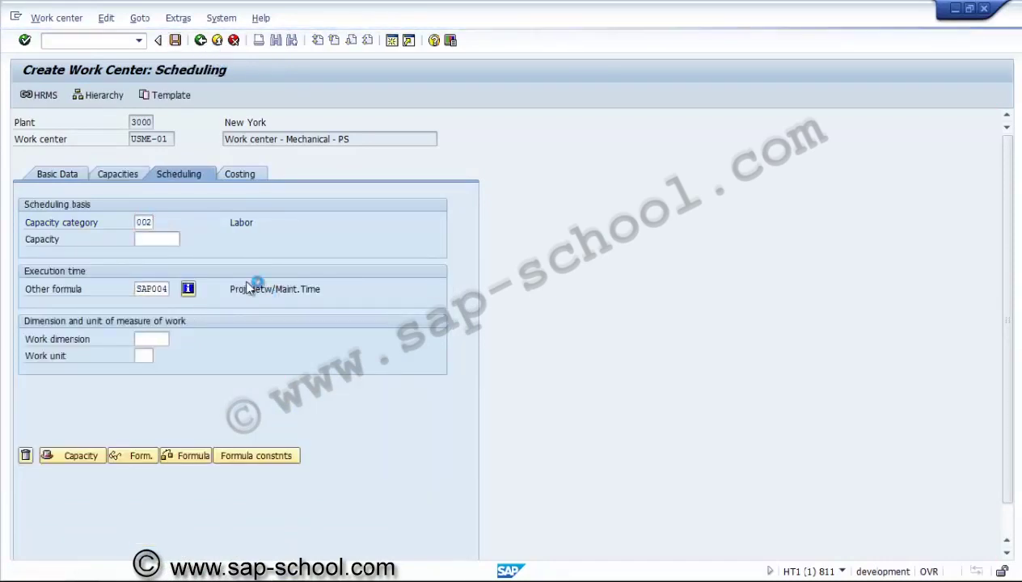
{"action": "left_click", "coordinate": [201, 39]}
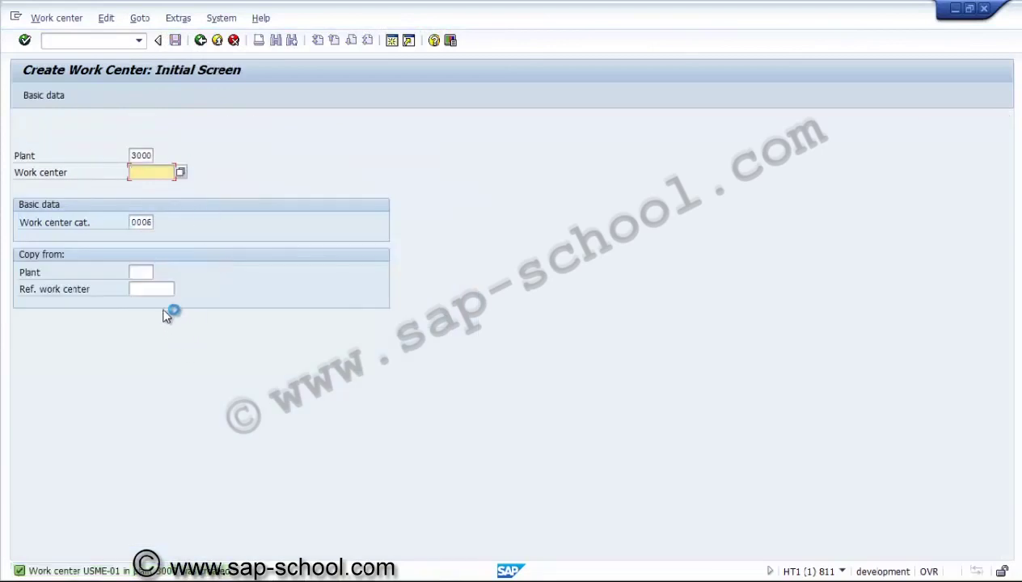
Enter USEL-01 as the new work center, with plant 3000 and reference work center USME-01 as the copy source
{"action": "left_click", "coordinate": [149, 276]}
{"action": "type", "text": "30"}
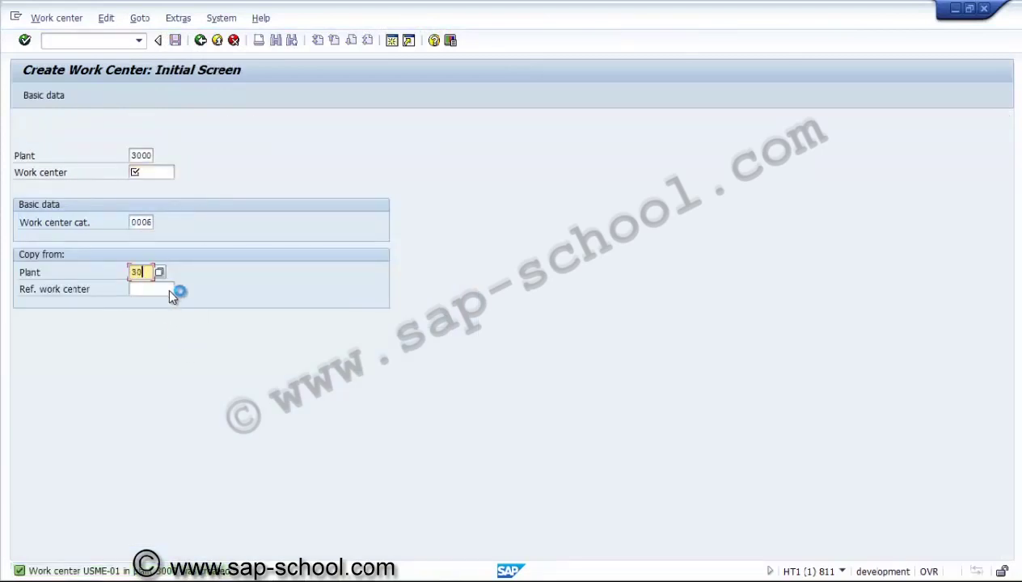
{"action": "type", "text": "00"}
{"action": "left_click", "coordinate": [169, 291]}
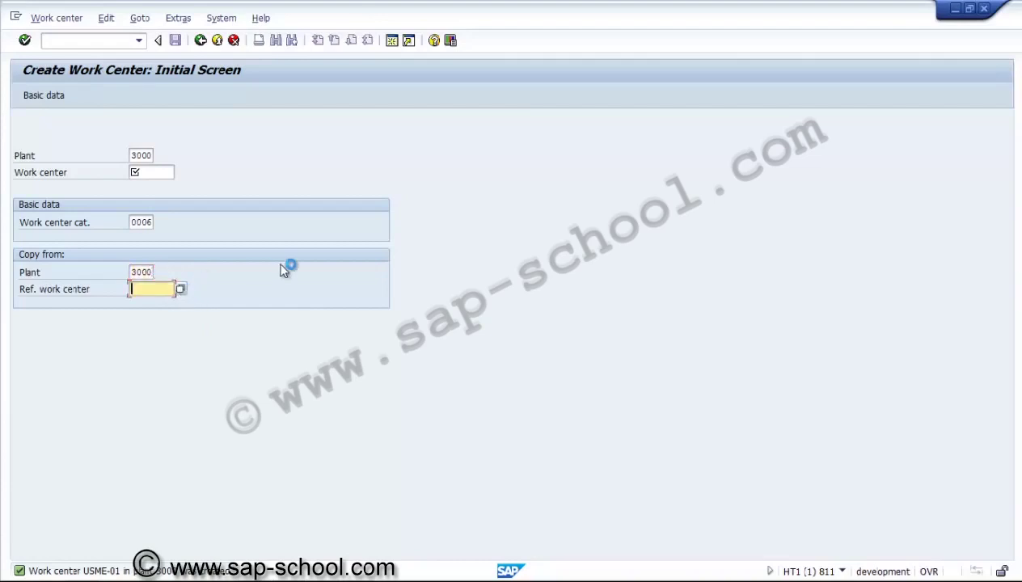
{"action": "type", "text": "U"}
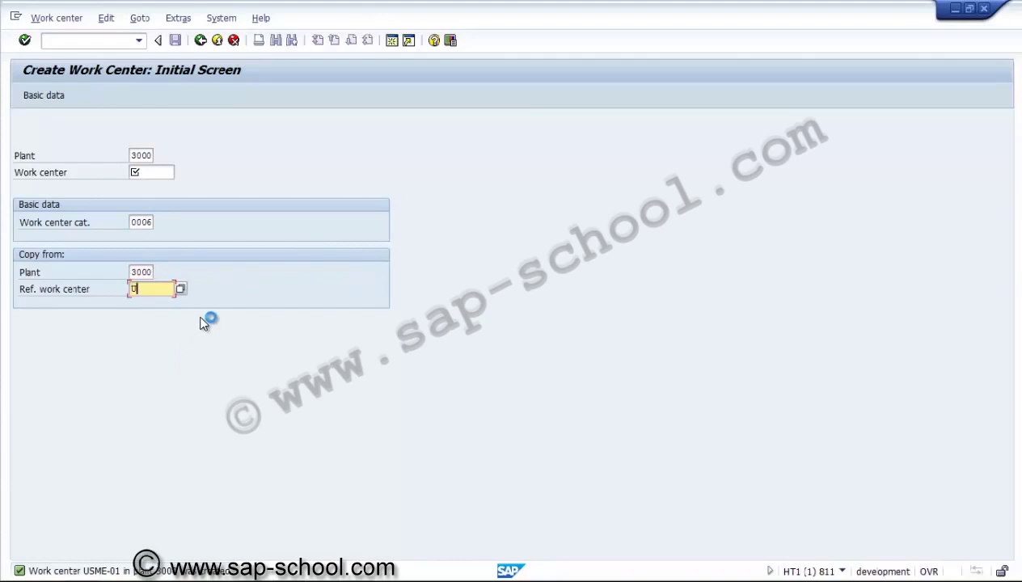
{"action": "type", "text": "SEL"}
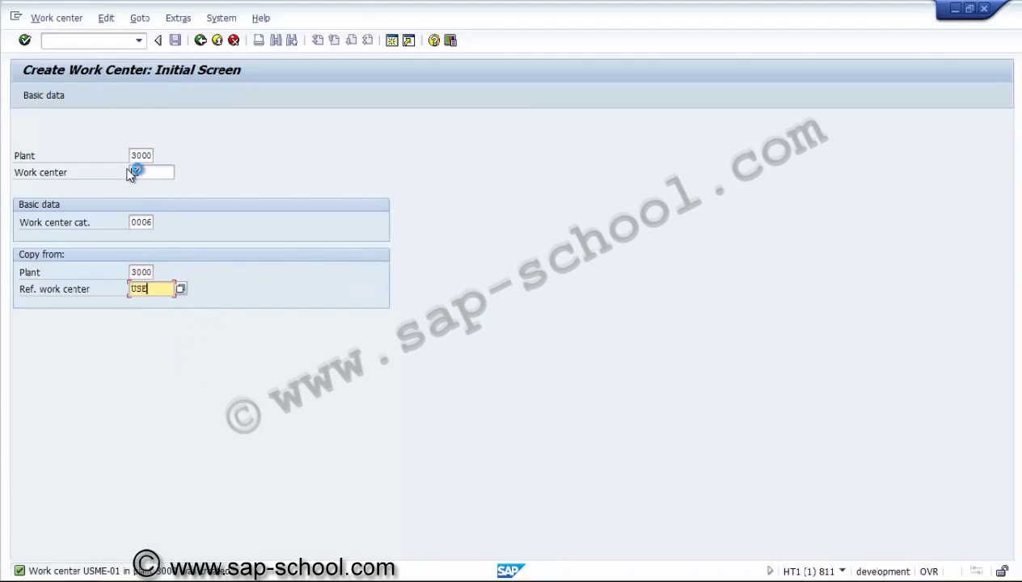
{"action": "type", "text": "01-01"}
{"action": "left_click", "coordinate": [193, 174]}
{"action": "type", "text": "U"}
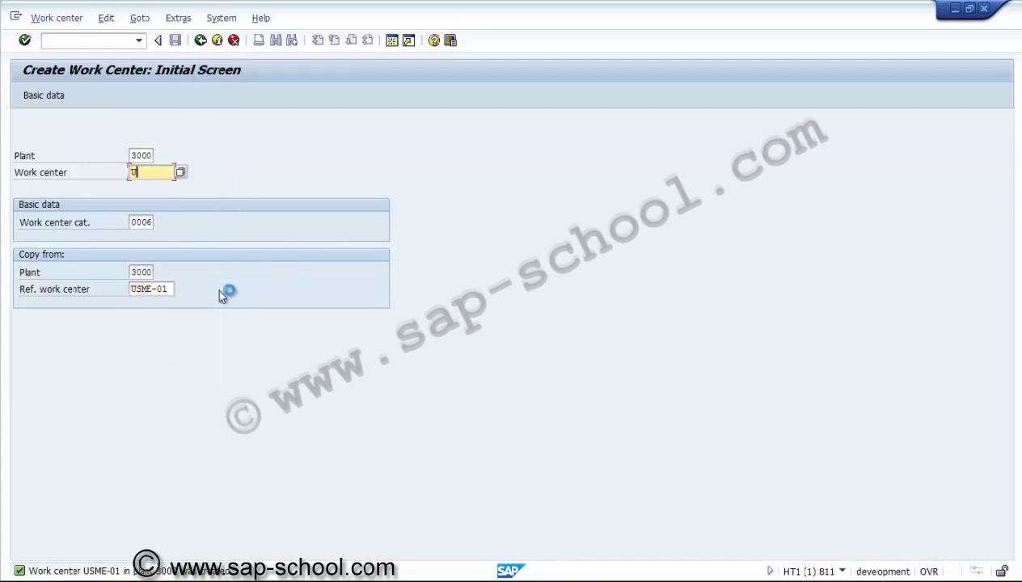
{"action": "type", "text": "SEL-01"}
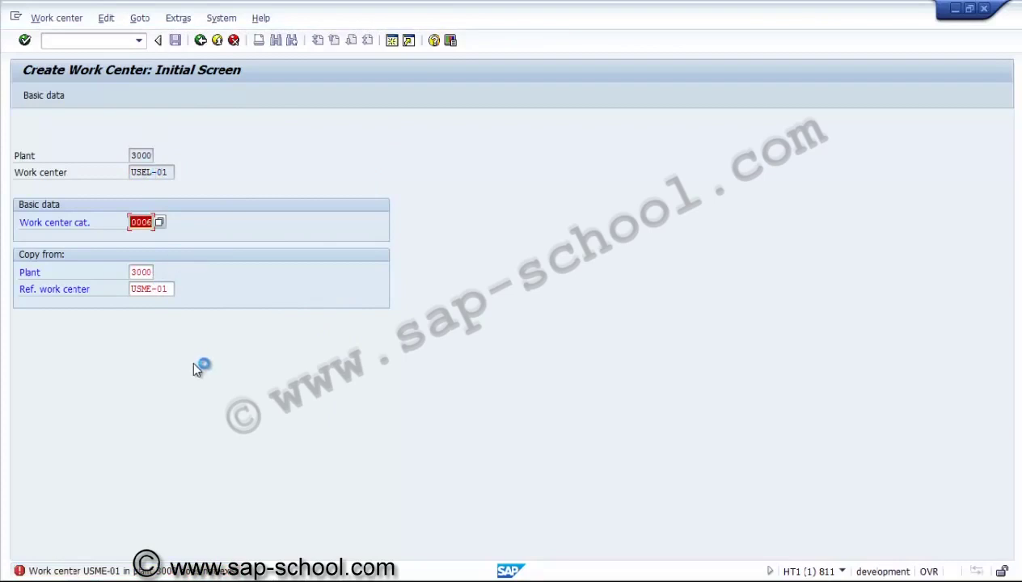
Look up USME-01 under category 0006 as the reference and copy its basic data, texts, classification and subsystem grouping
{"action": "left_click", "coordinate": [164, 291]}
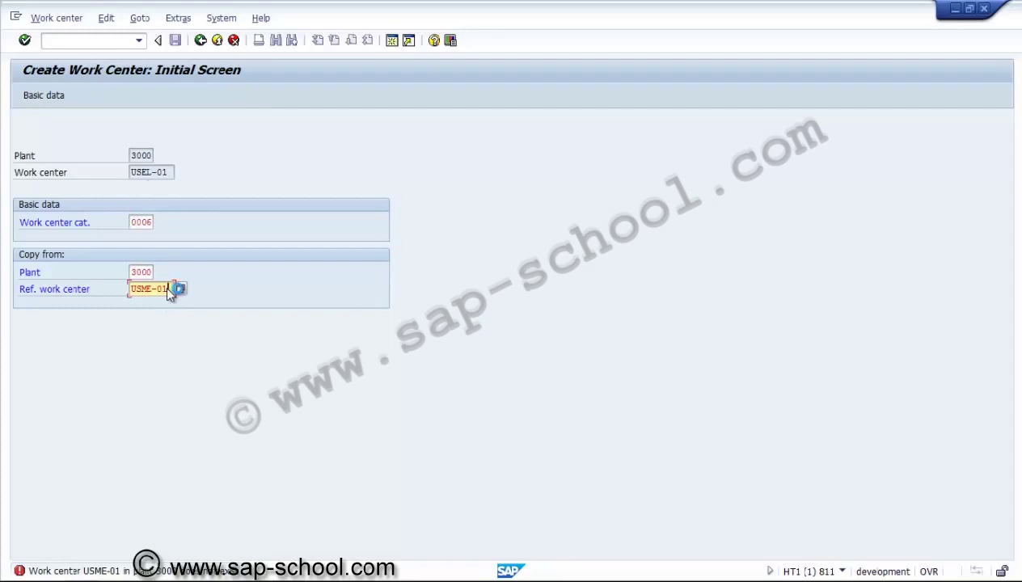
{"action": "key", "text": "Return"}
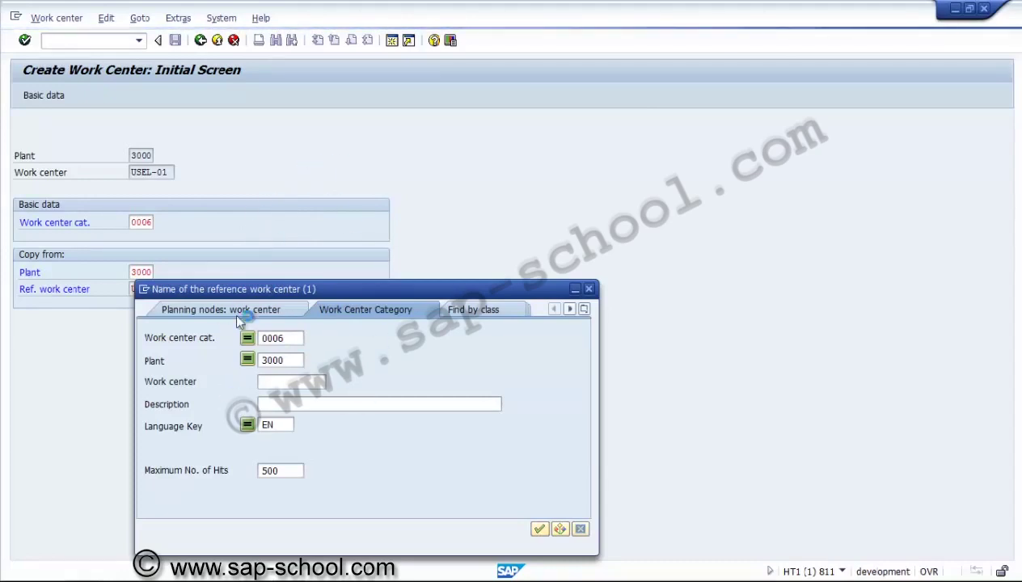
{"action": "double_click", "coordinate": [272, 339]}
{"action": "key", "text": "Return"}
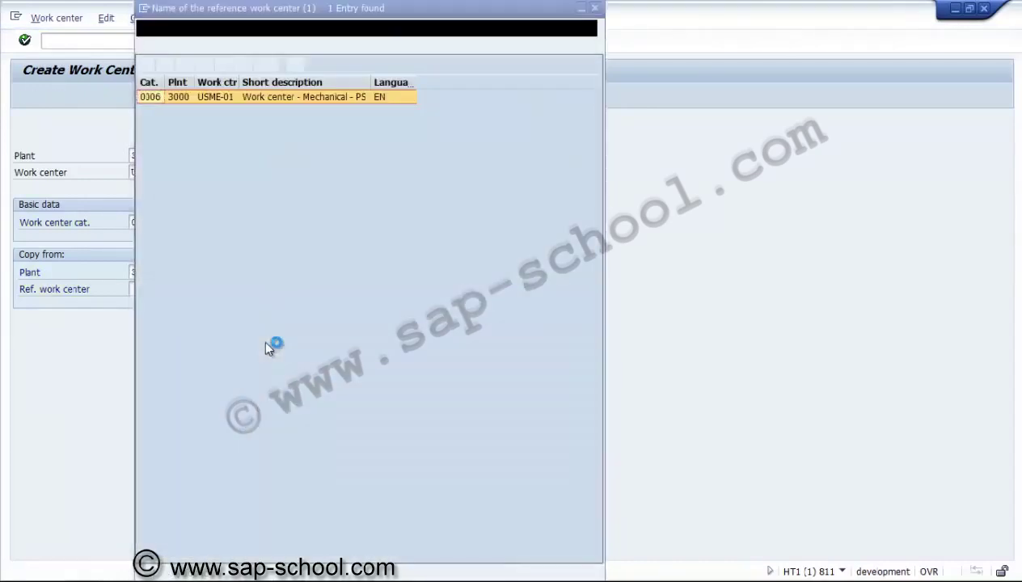
{"action": "key", "text": "Return"}
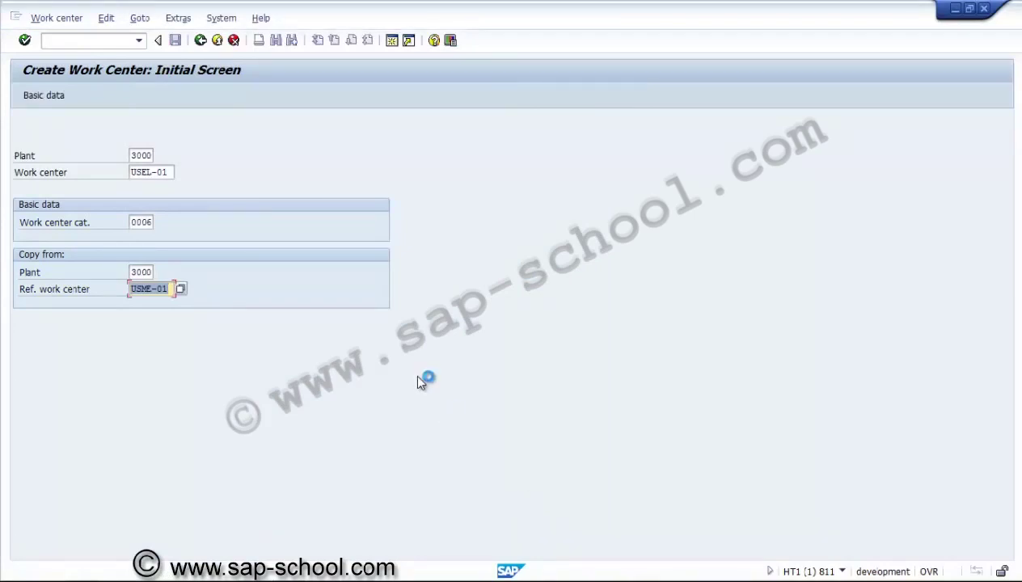
{"action": "key", "text": "Return"}
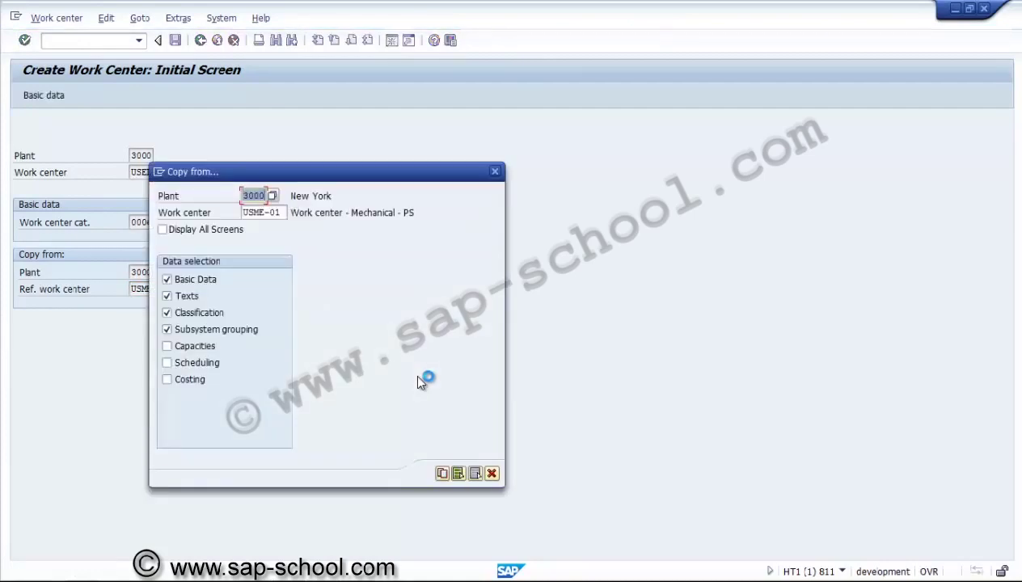
{"action": "key", "text": "Return"}
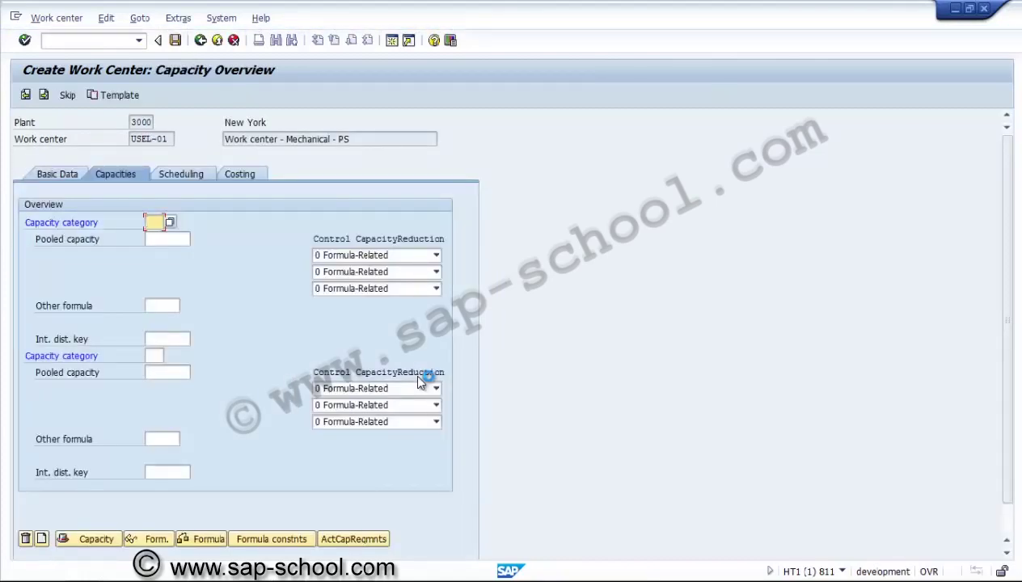
Assign capacity category 002 to work center USEL-01 with SAP008 as its other formula
{"action": "type", "text": "002"}
{"action": "key", "text": "Return"}
{"action": "type", "text": "S"}
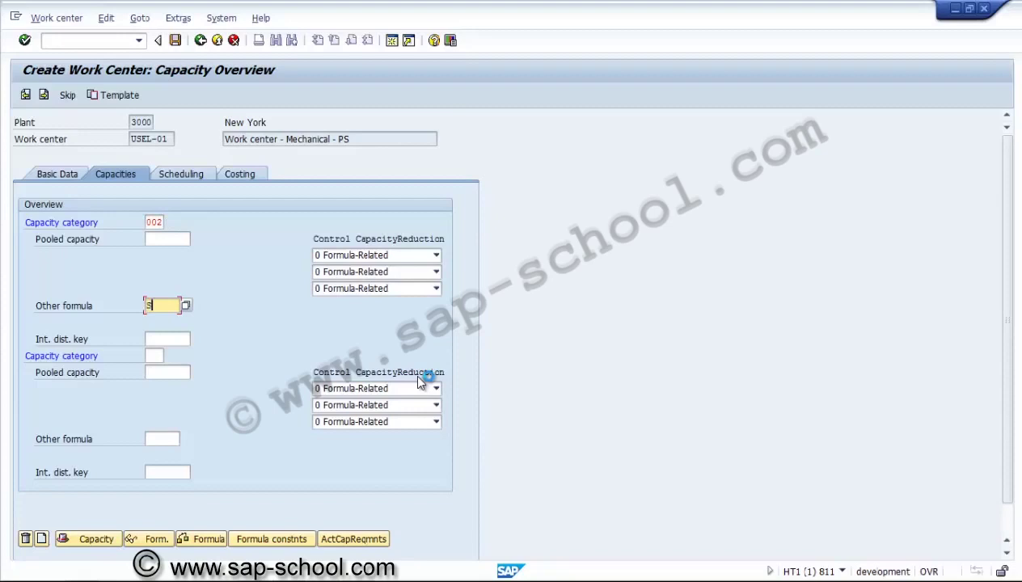
{"action": "type", "text": "AP008"}
{"action": "key", "text": "Return"}
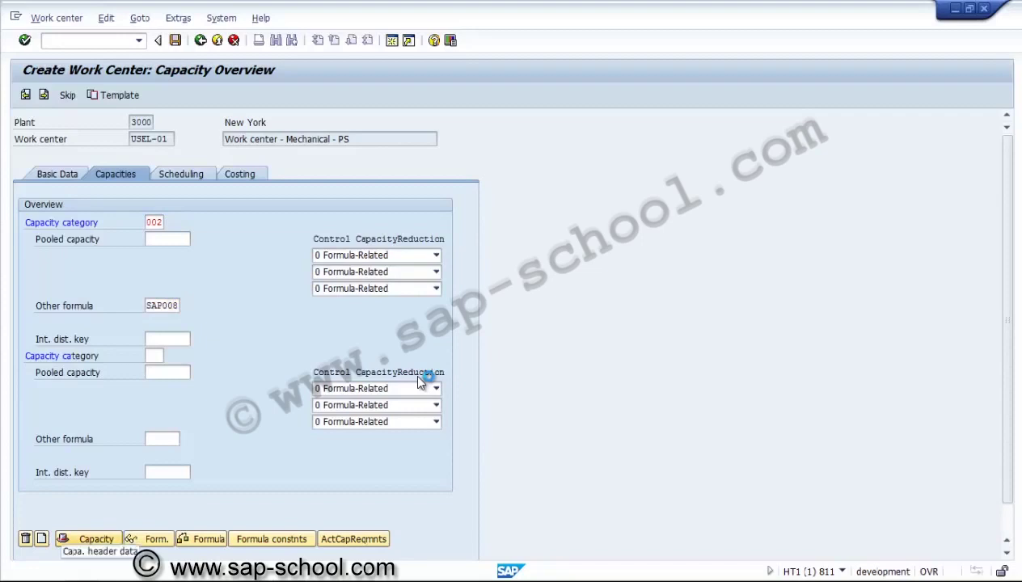
Open the labor capacity header and set factory calendar US, active version 01 and base unit of measure HR
{"action": "left_click", "coordinate": [96, 539]}
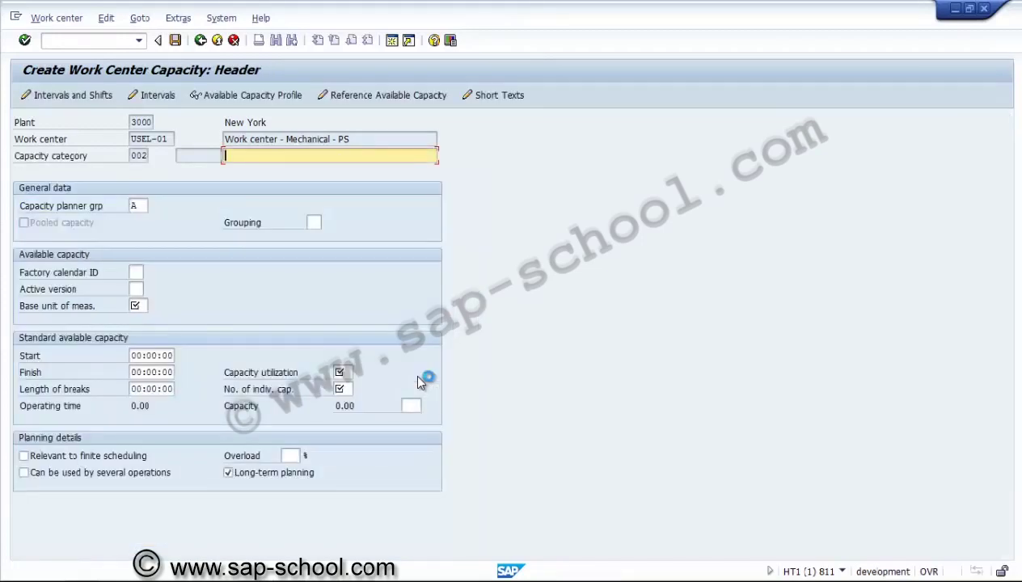
{"action": "key", "text": "Tab"}
{"action": "key", "text": "Tab"}
{"action": "key", "text": "Tab"}
{"action": "type", "text": "US"}
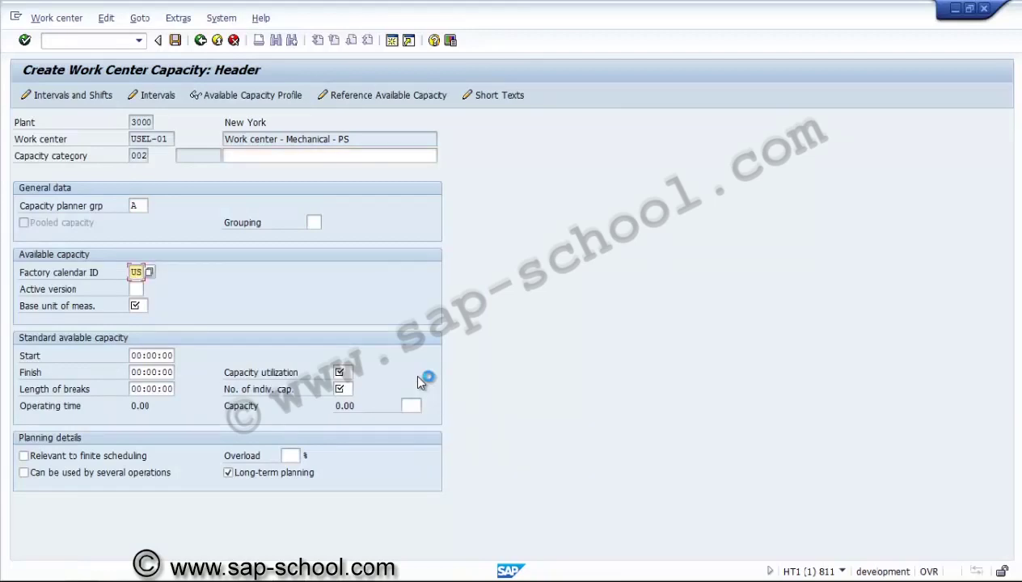
{"action": "key", "text": "Tab"}
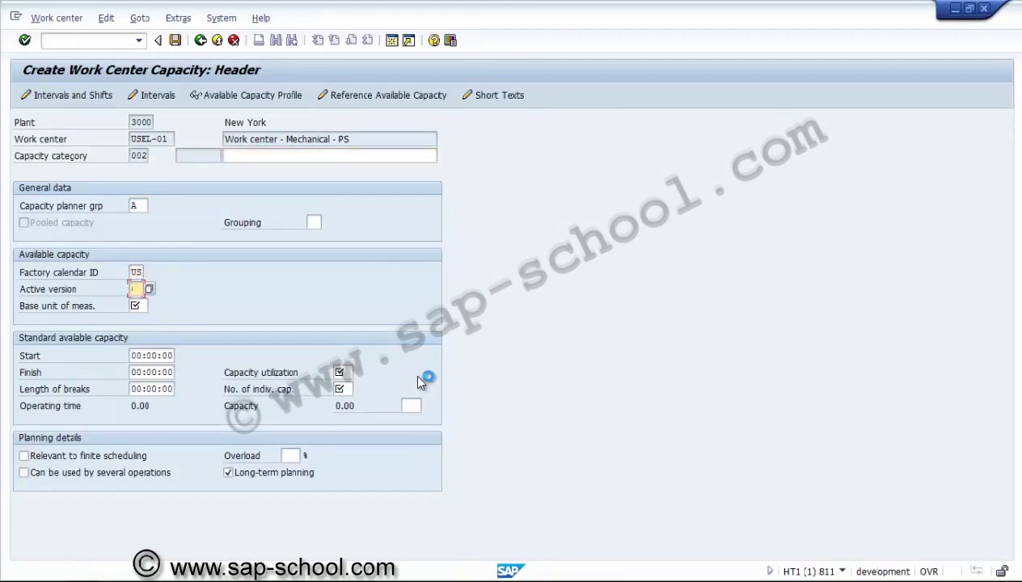
{"action": "type", "text": "01"}
{"action": "key", "text": "Tab"}
{"action": "type", "text": "HR"}
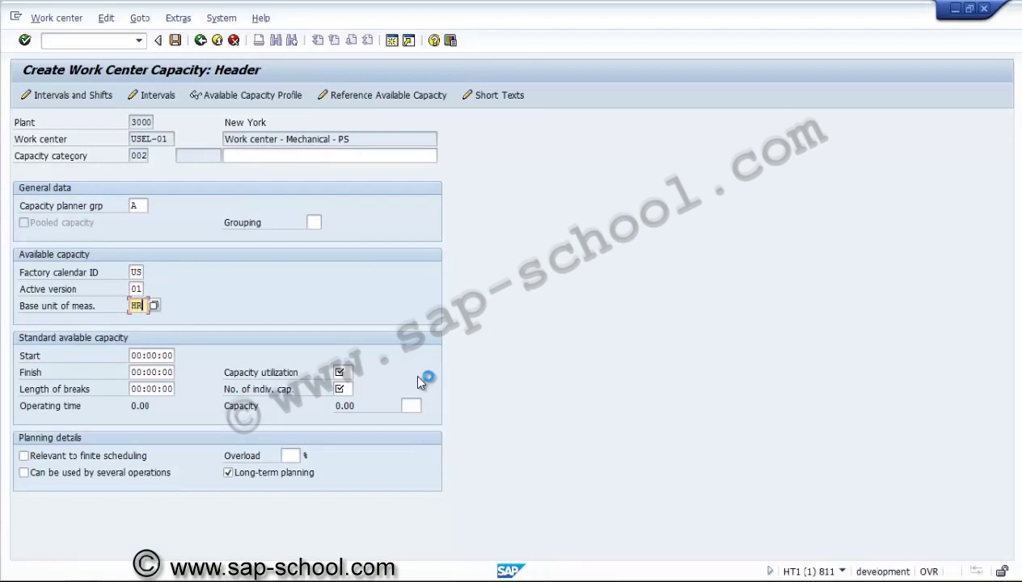
Set the standard available capacity to 09:00:00–17:00:00 with 00:30:00 breaks, 85 percent utilization and 3 individual capacities
{"action": "key", "text": "Tab"}
{"action": "type", "text": "09"}
{"action": "key", "text": "Tab"}
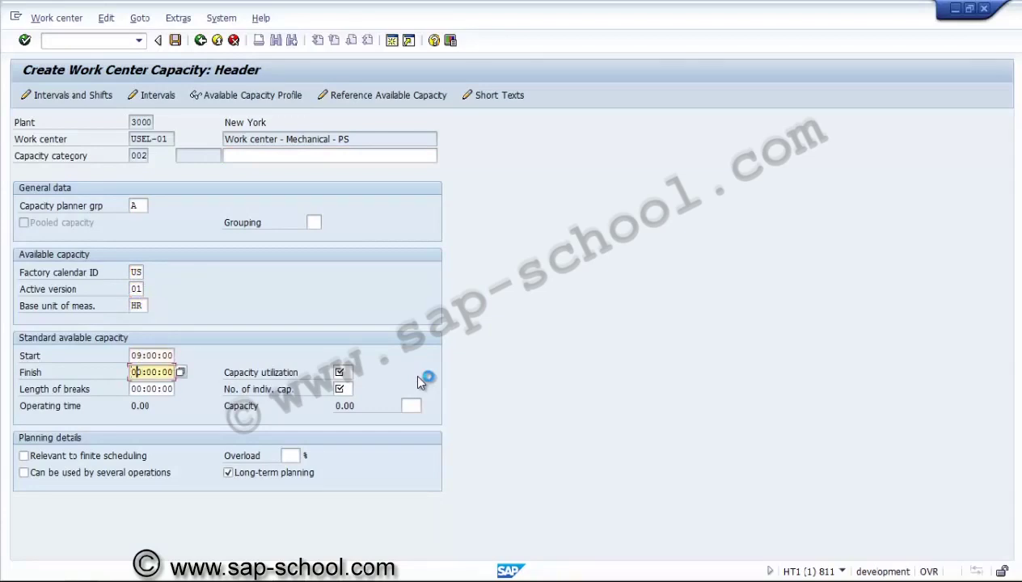
{"action": "type", "text": "17"}
{"action": "key", "text": "Tab"}
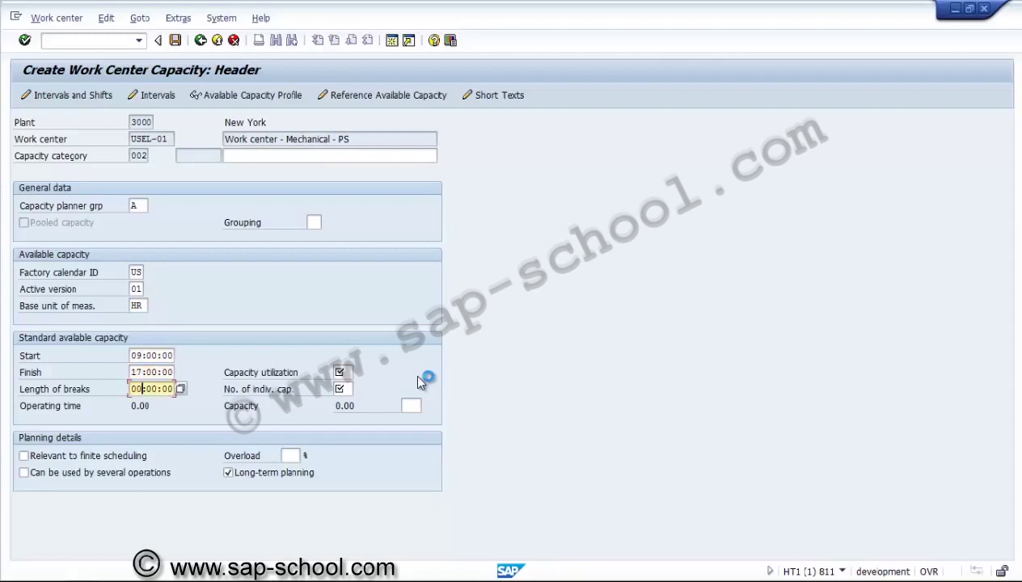
{"action": "type", "text": "003"}
{"action": "key", "text": "Tab"}
{"action": "type", "text": "8"}
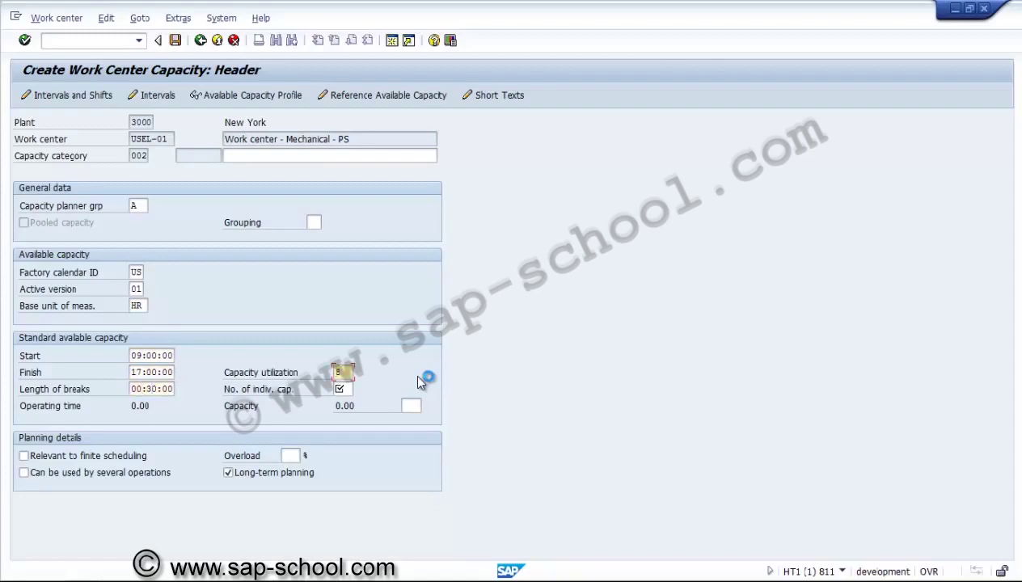
{"action": "type", "text": "5"}
{"action": "key", "text": "Tab"}
{"action": "type", "text": "3"}
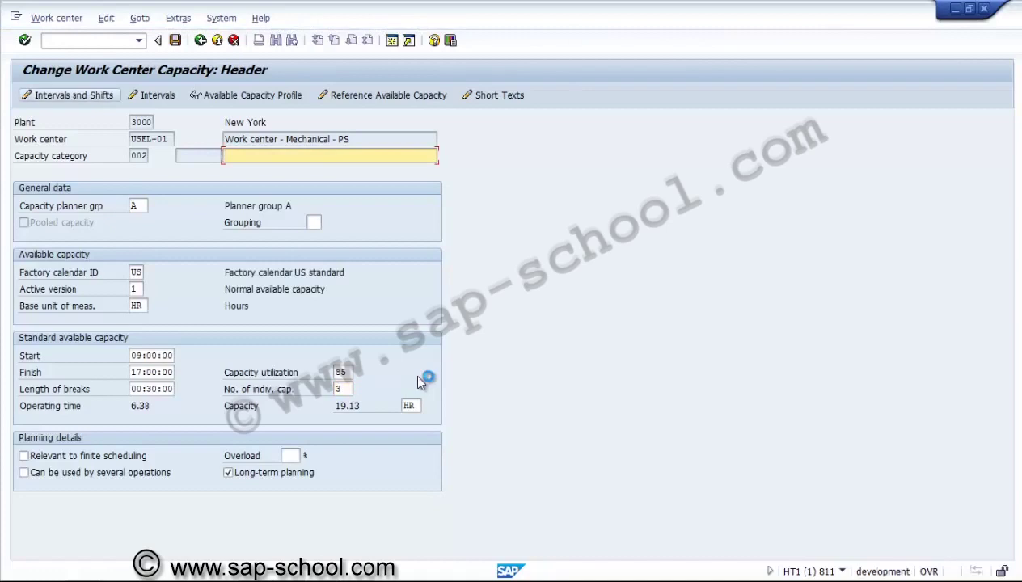
Add a capacity interval with shifts valid from 01.01.2014 to 31.12.2014 and return to the capacity overview
{"action": "key", "text": "F5"}
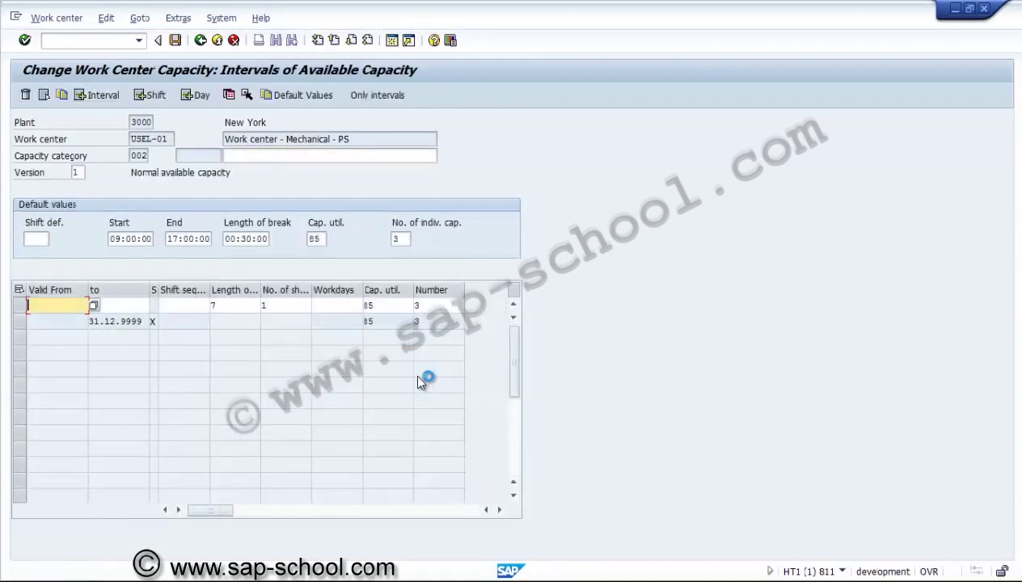
{"action": "type", "text": "01012014"}
{"action": "key", "text": "Tab"}
{"action": "type", "text": "31"}
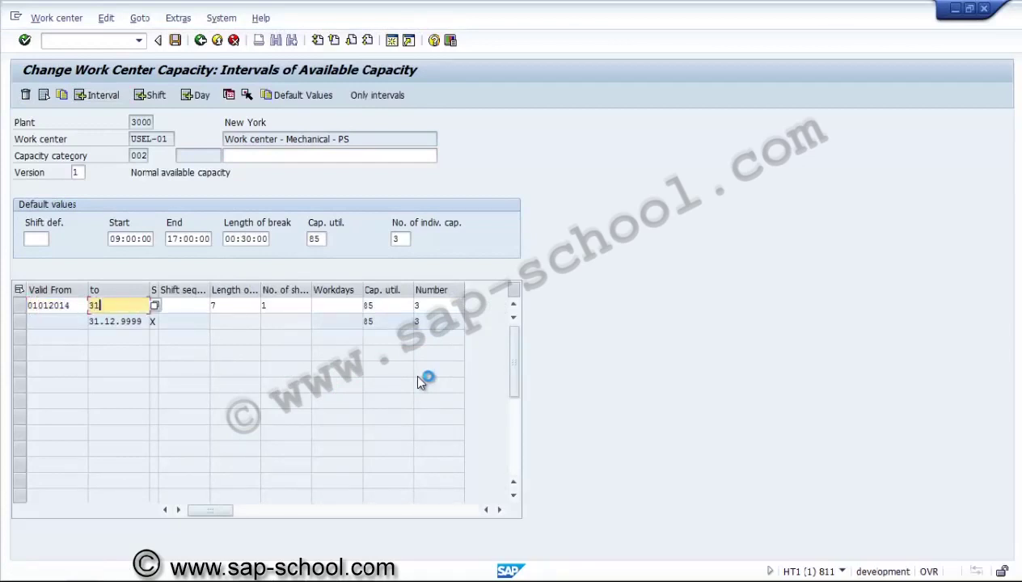
{"action": "type", "text": "122014"}
{"action": "key", "text": "Return"}
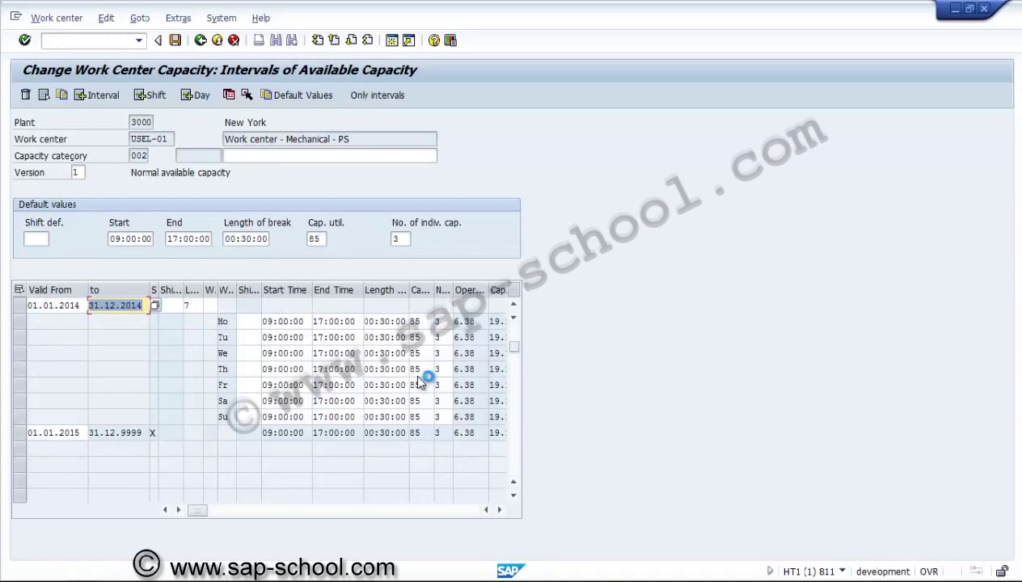
{"action": "key", "text": "F3"}
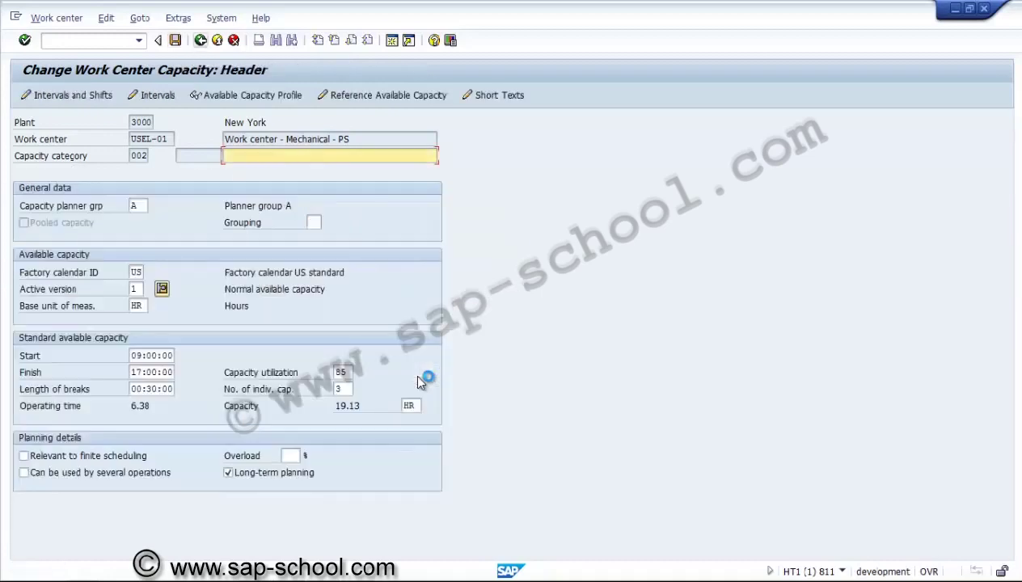
{"action": "key", "text": "F3"}
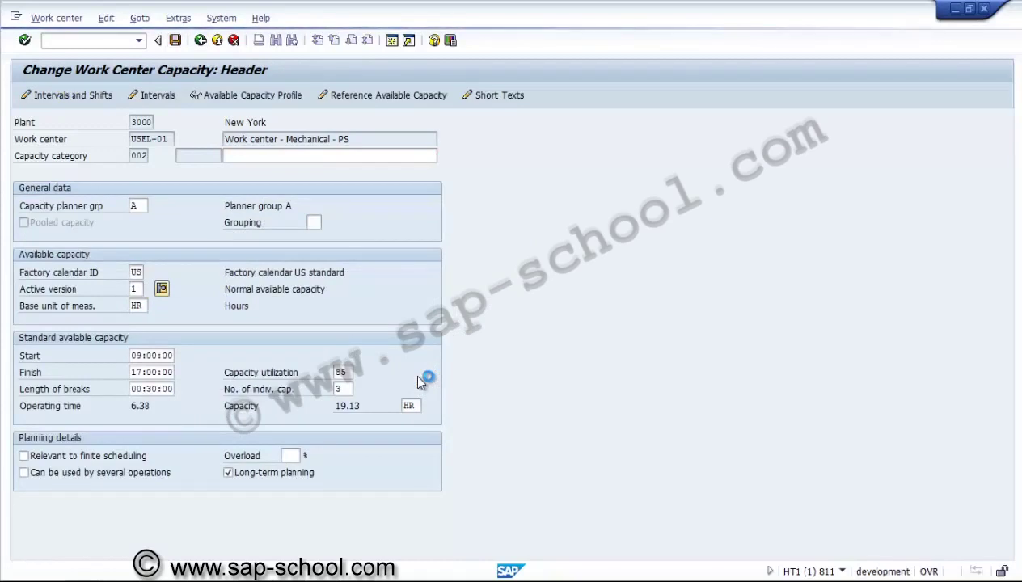
{"action": "key", "text": "F3"}
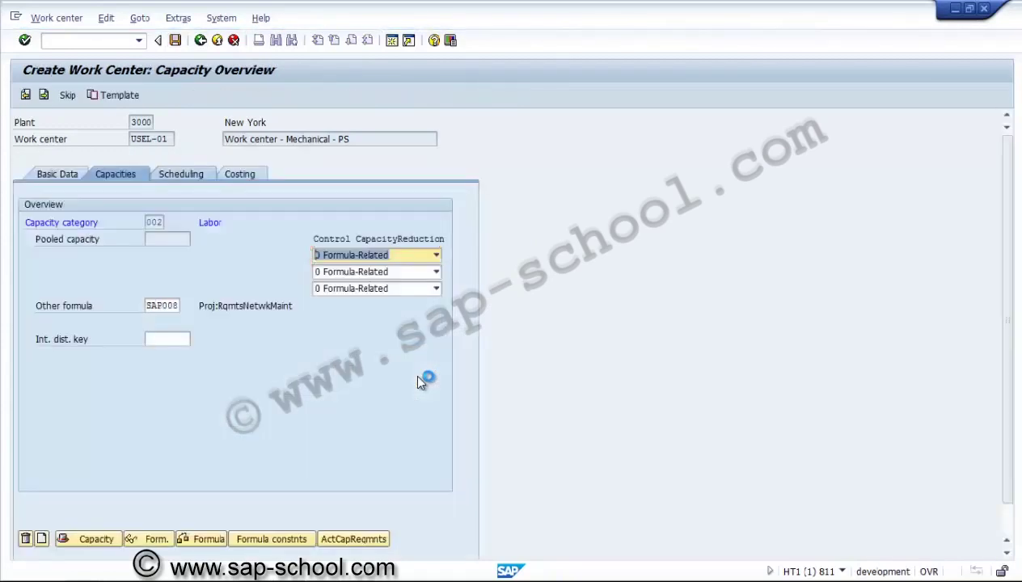
Set the scheduling basis to capacity category 002 and the execution time's other formula to SAP004
{"action": "key", "text": "Return"}
{"action": "type", "text": "002"}
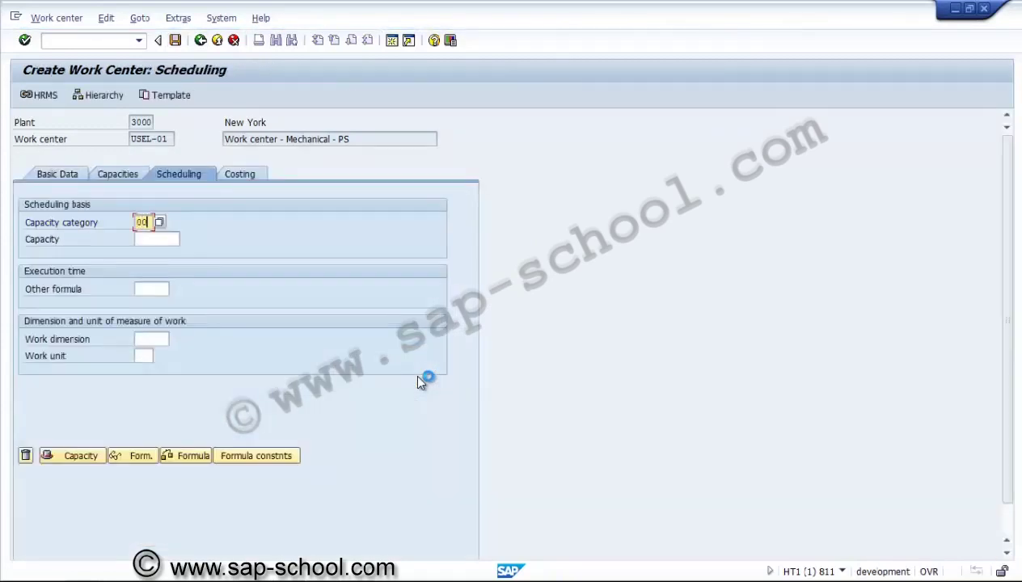
{"action": "key", "text": "Tab"}
{"action": "key", "text": "Tab"}
{"action": "type", "text": "SAP004"}
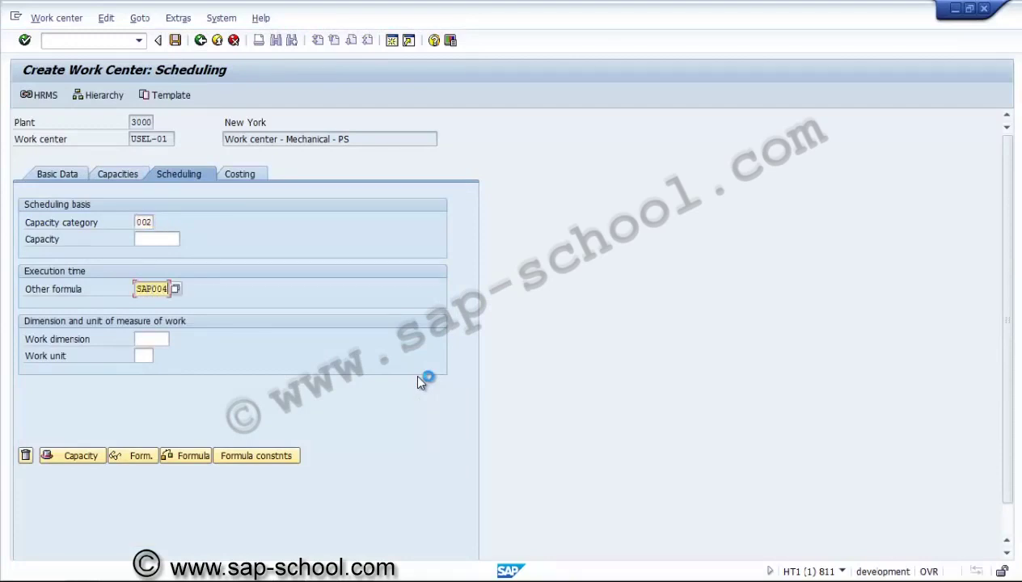
{"action": "key", "text": "Return"}
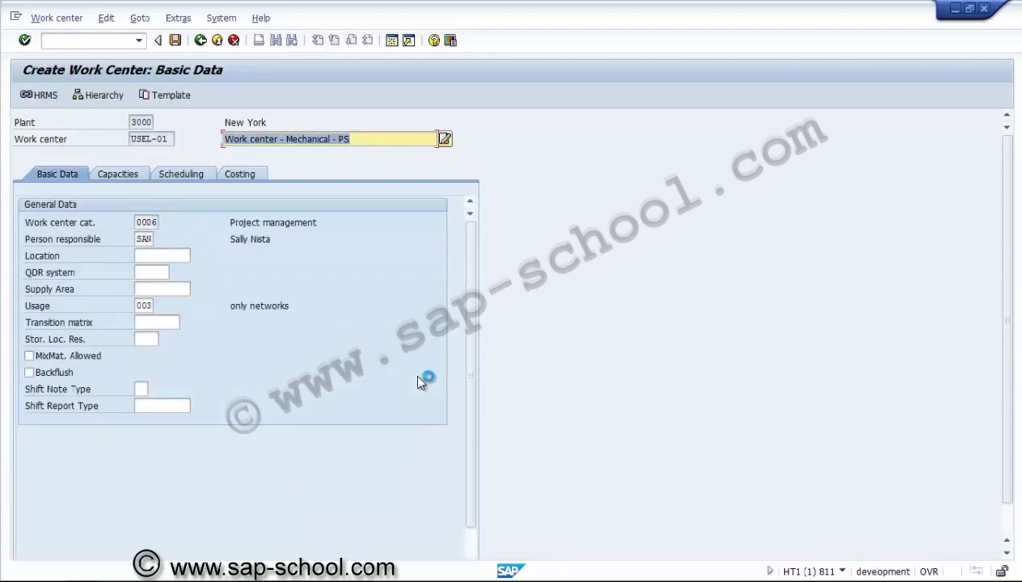
Change "Mechanical" to "Electrical" in the work center description and save work center USEL-01
{"action": "type", "text": "e"}
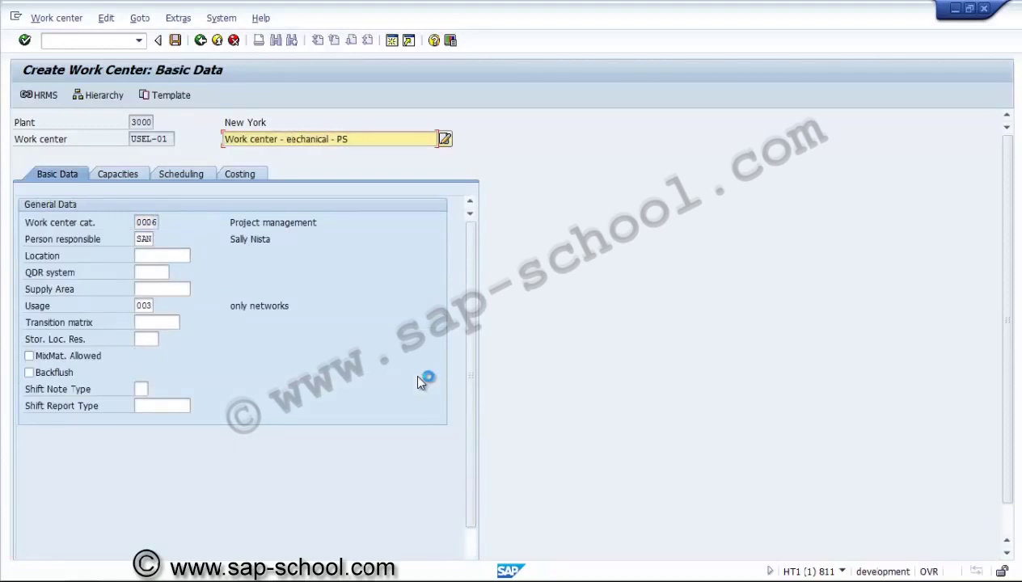
{"action": "key", "text": "Left"}
{"action": "type", "text": "Electr"}
{"action": "key", "text": "ctrl+a"}
{"action": "key", "text": "ctrl+s"}
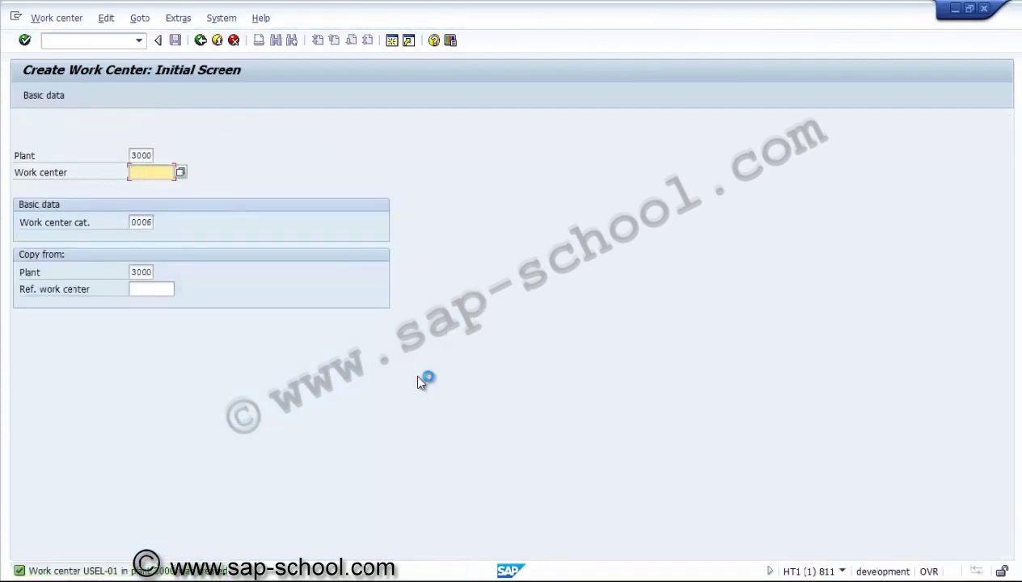
Leave work center creation and collapse the Project System's Master Data folder in the SAP menu
{"action": "key", "text": "F3"}
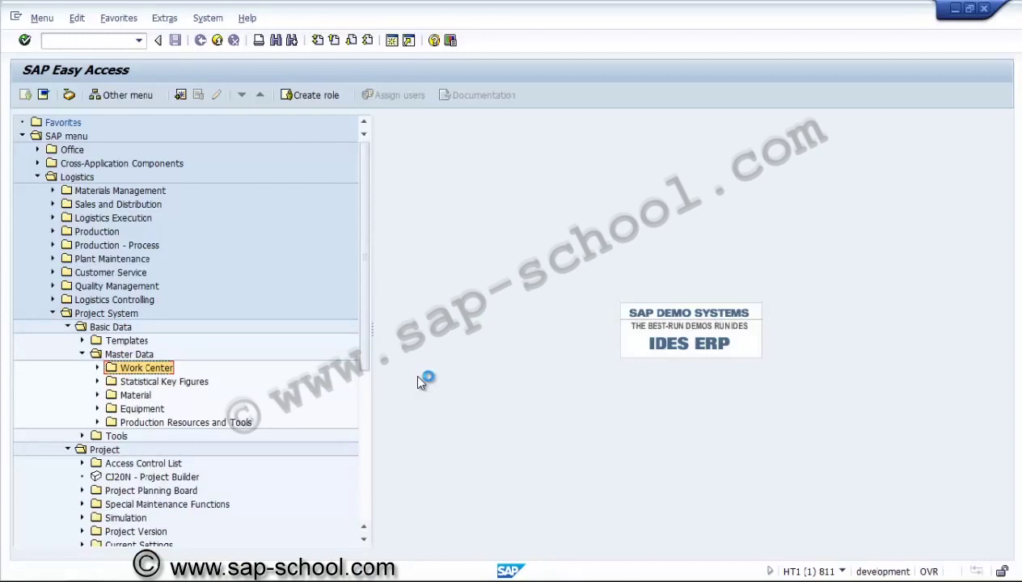
{"action": "key", "text": "Left"}
{"action": "key", "text": "Left"}
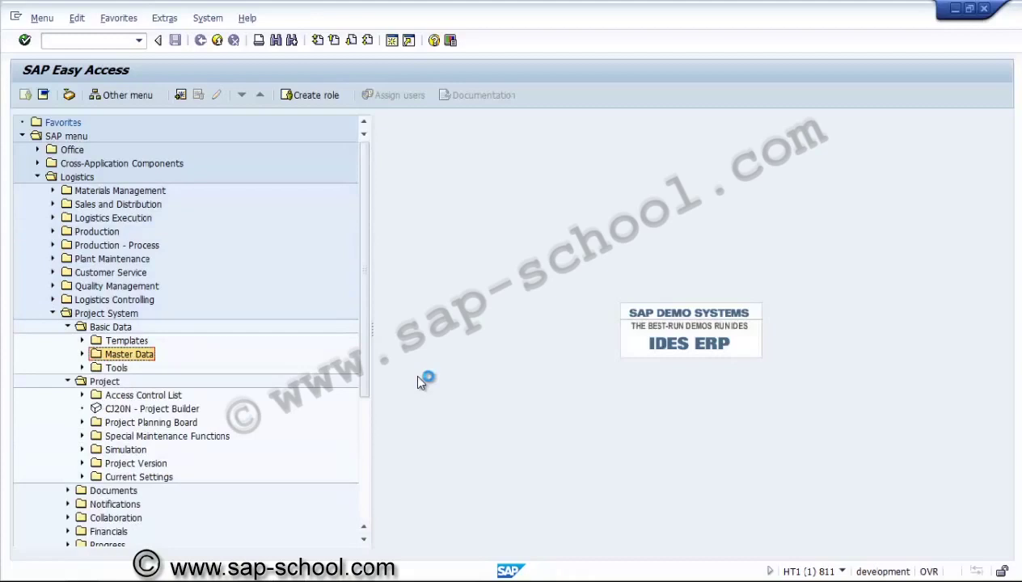
Collapse the Project System's Basic Data folder and expand Special Maintenance Functions under Project in the SAP menu
{"action": "key", "text": "Left"}
{"action": "key", "text": "Left"}
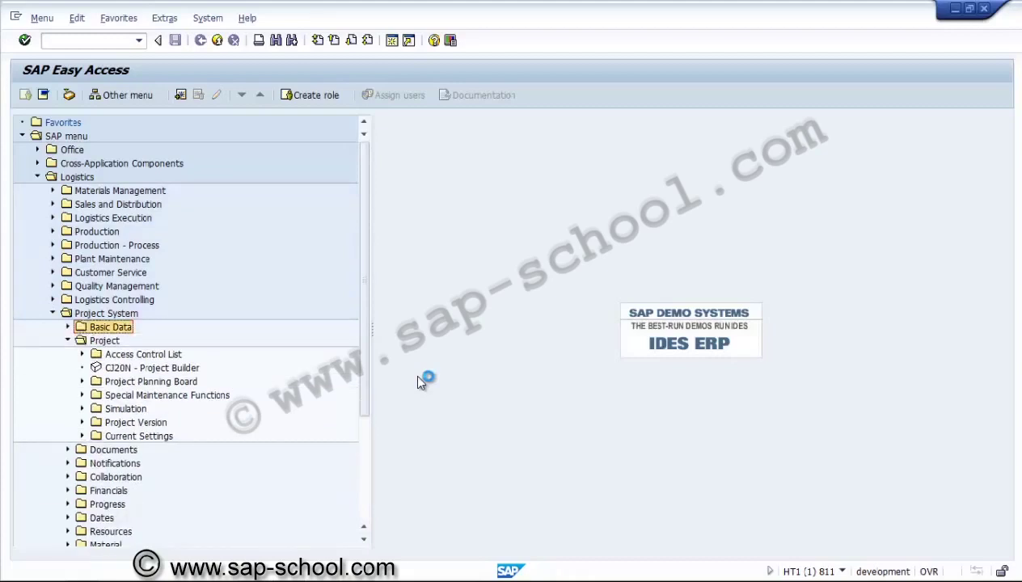
{"action": "key", "text": "Down"}
{"action": "key", "text": "Down"}
{"action": "key", "text": "Down"}
{"action": "key", "text": "Down"}
{"action": "key", "text": "Down"}
{"action": "key", "text": "Right"}
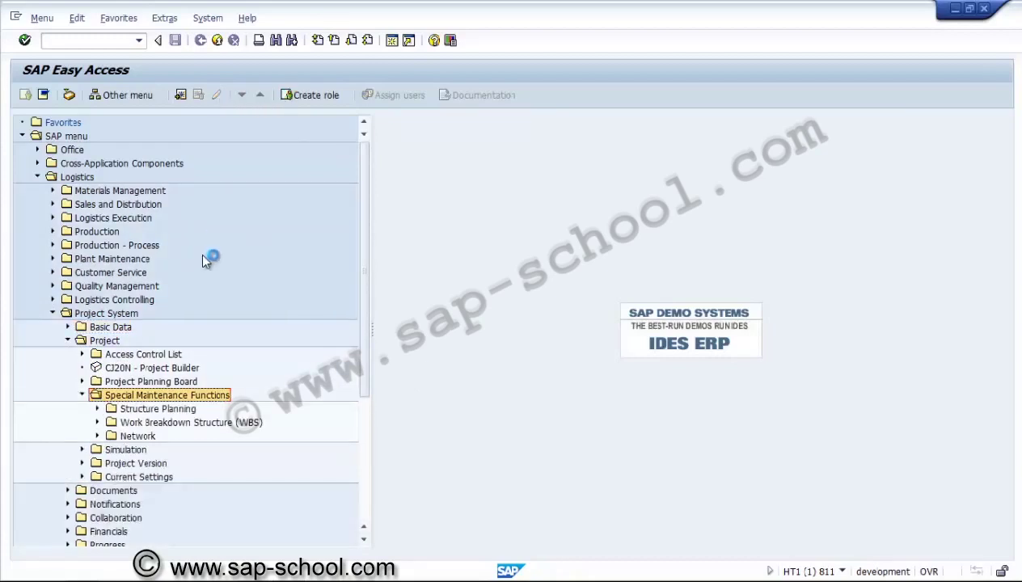
Expand the Network folder and start network creation with transaction CN21
{"action": "key", "text": "Down"}
{"action": "key", "text": "Down"}
{"action": "key", "text": "Down"}
{"action": "key", "text": "Right"}
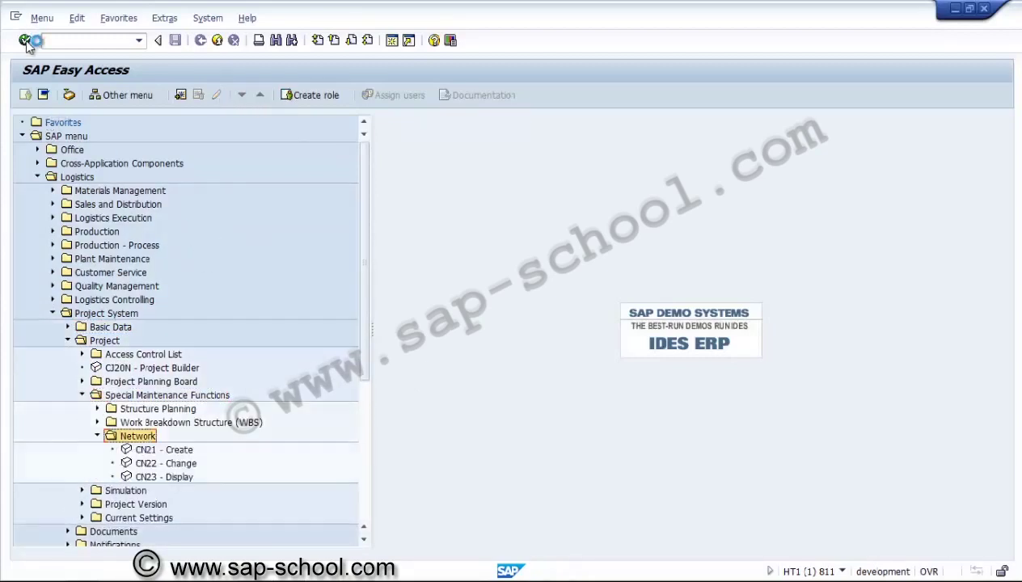
{"action": "key", "text": "Down"}
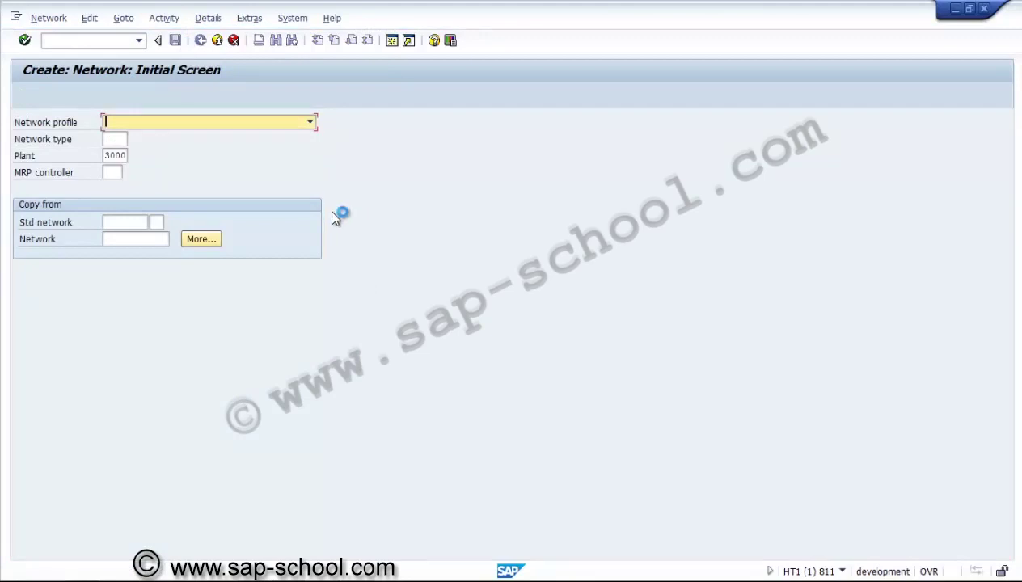
Choose network profile 3000PS1 and set the network type to PS01
{"action": "key", "text": "Tab"}
{"action": "key", "text": "Tab"}
{"action": "key", "text": "Tab"}
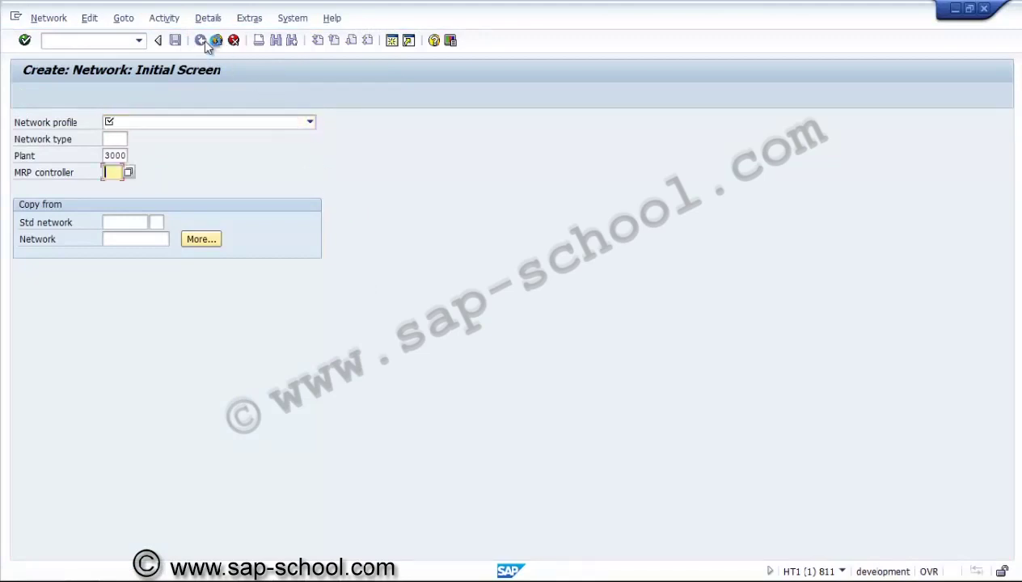
{"action": "key", "text": "shift+Tab"}
{"action": "key", "text": "shift+Tab"}
{"action": "key", "text": "shift+Tab"}
{"action": "key", "text": "F4"}
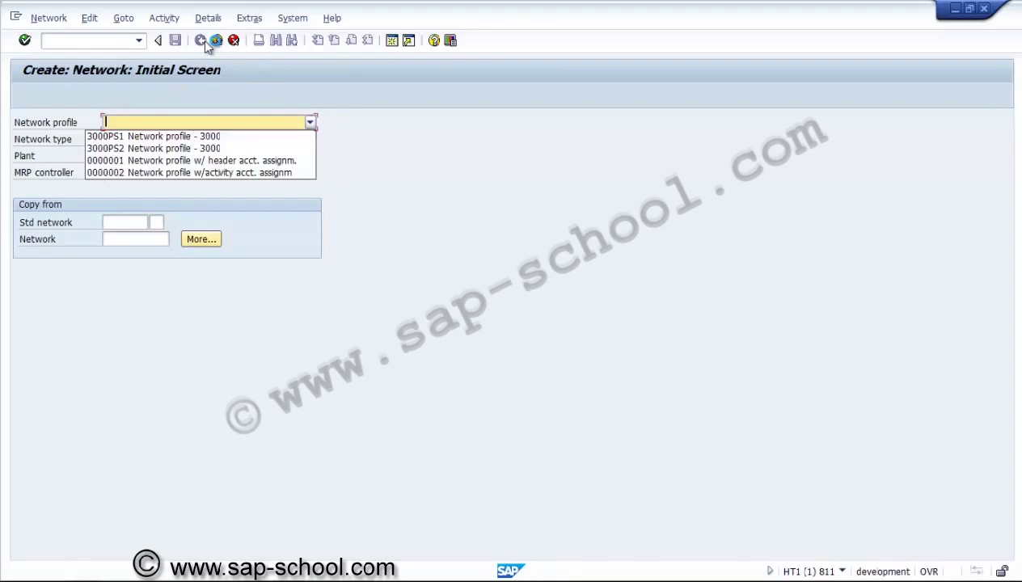
{"action": "key", "text": "Down"}
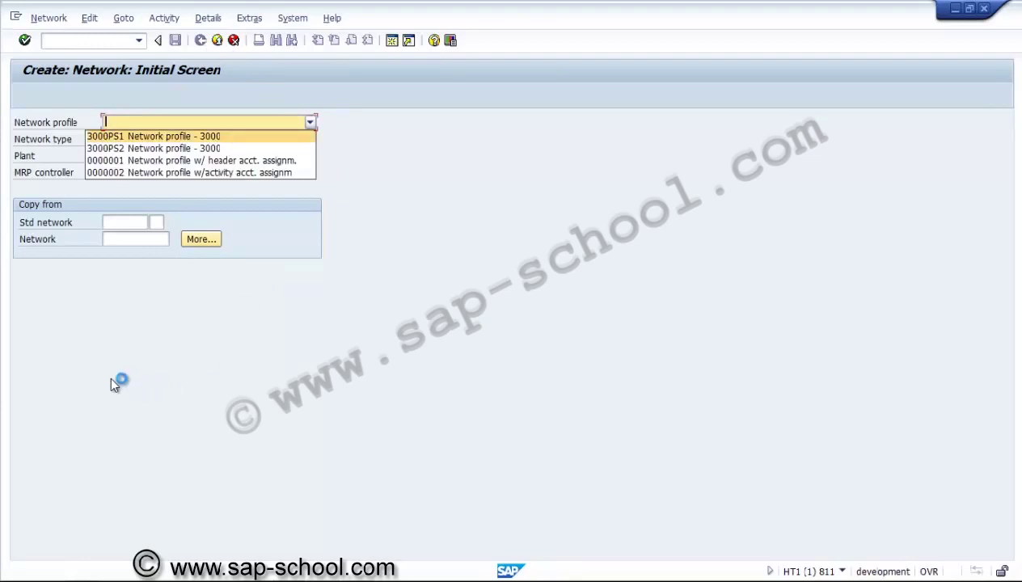
{"action": "key", "text": "Return"}
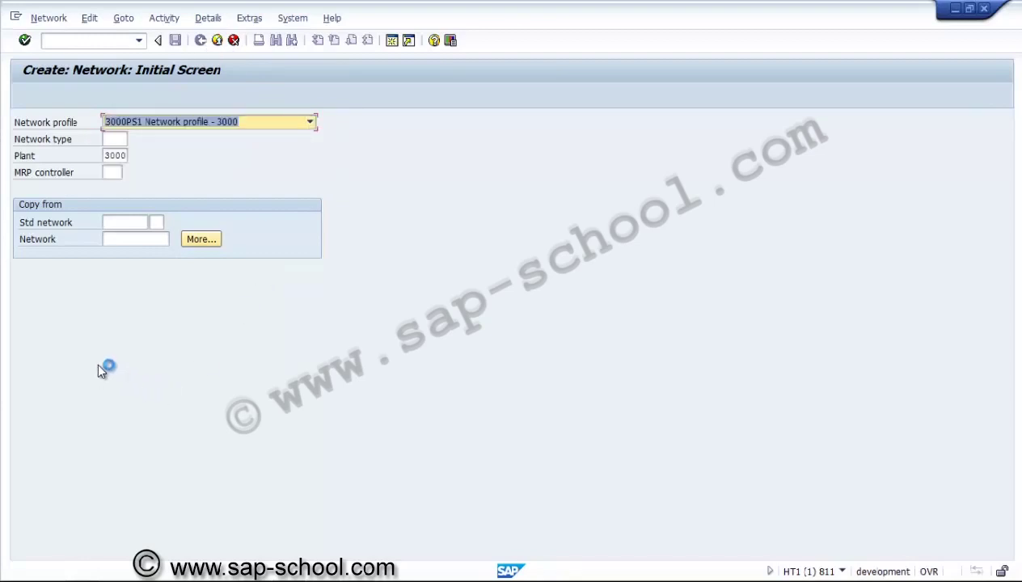
{"action": "key", "text": "Tab"}
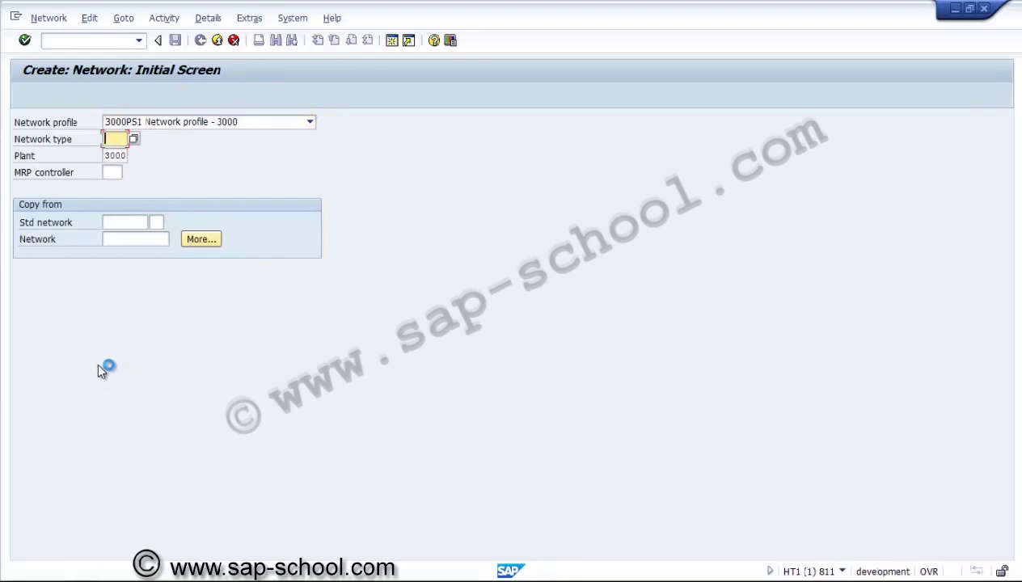
{"action": "type", "text": "ps01"}
Set the MRP controller to LES and enter NU3000 as the external network number
{"action": "key", "text": "Tab"}
{"action": "key", "text": "Return"}
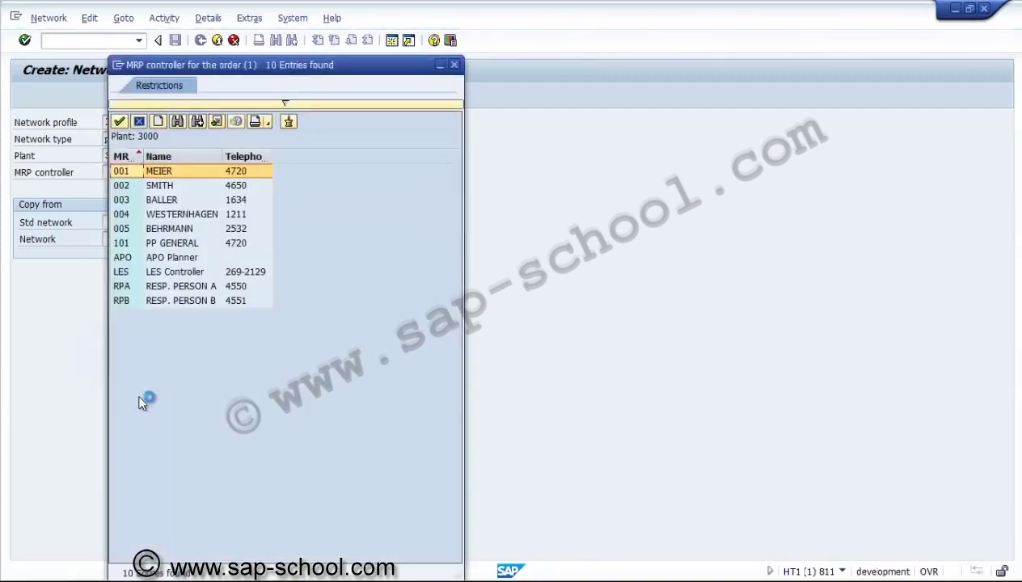
{"action": "key", "text": "Down"}
{"action": "key", "text": "Down"}
{"action": "key", "text": "Down"}
{"action": "key", "text": "Down"}
{"action": "key", "text": "Down"}
{"action": "key", "text": "Down"}
{"action": "key", "text": "Down"}
{"action": "key", "text": "Return"}
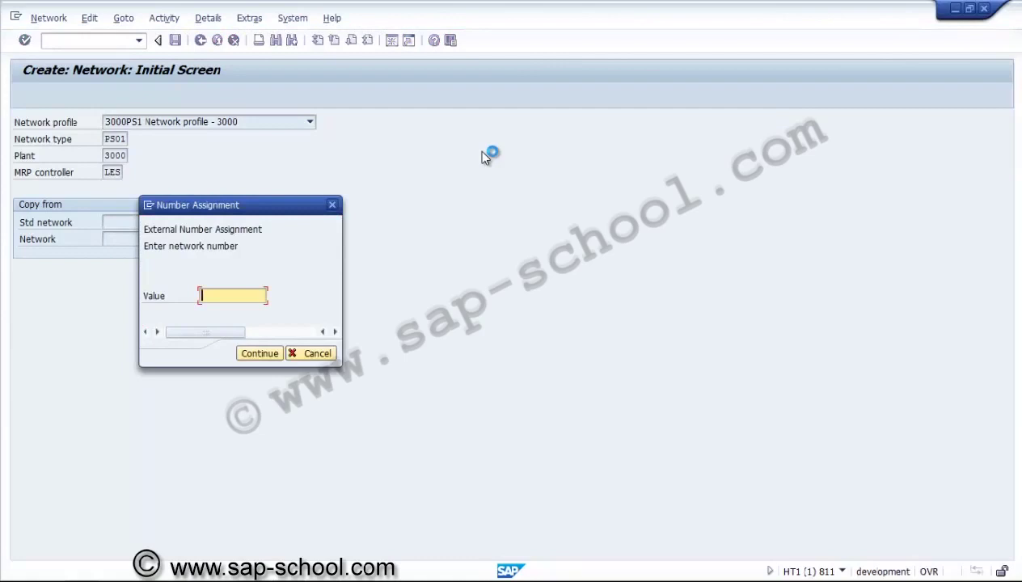
{"action": "type", "text": "NU3000"}
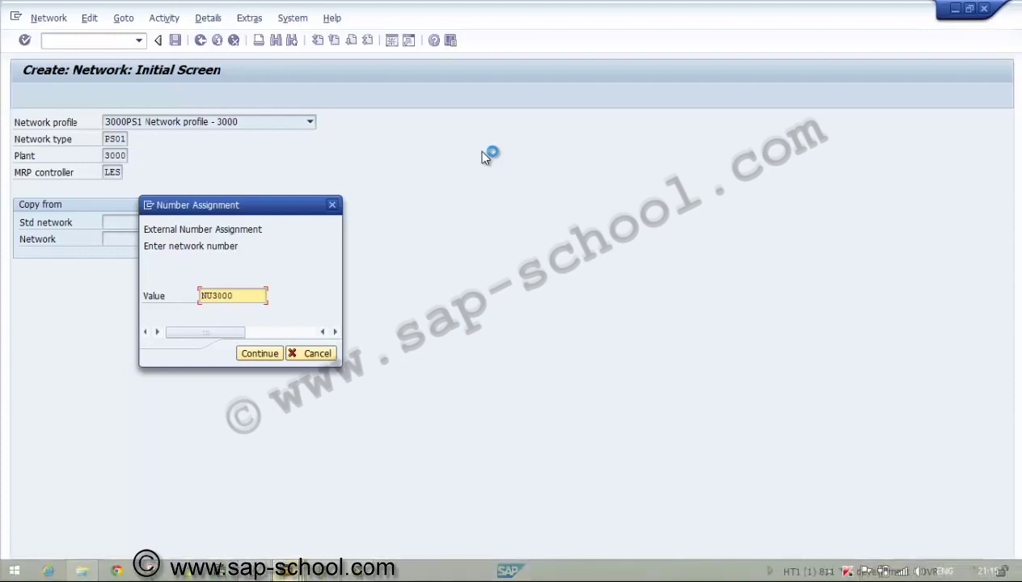
Switch to the Project Builder session and display project U3000.1401
{"action": "mouse_move", "coordinate": [287, 571]}
{"action": "left_click", "coordinate": [423, 489]}
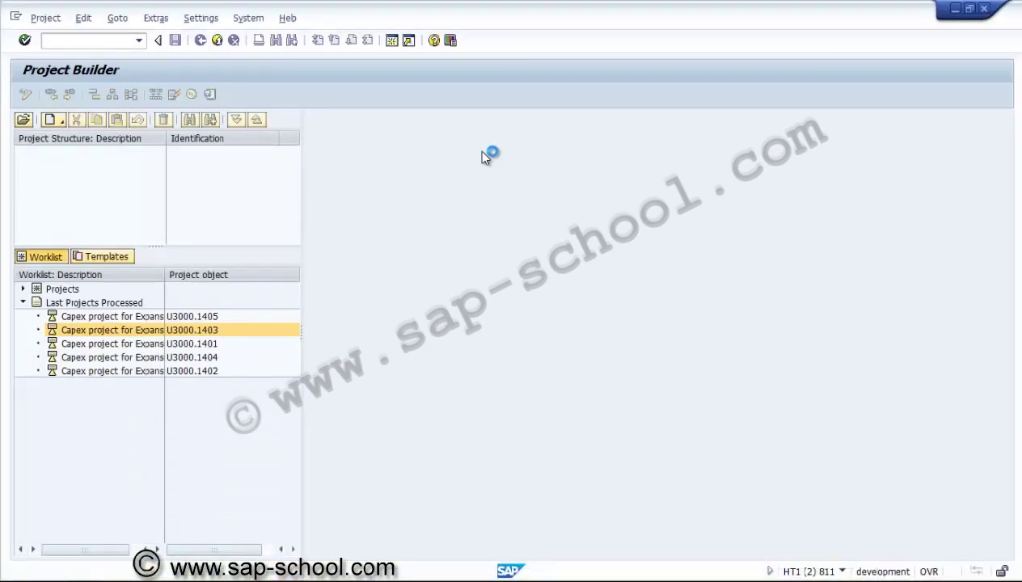
{"action": "key", "text": "Down"}
{"action": "key", "text": "Down"}
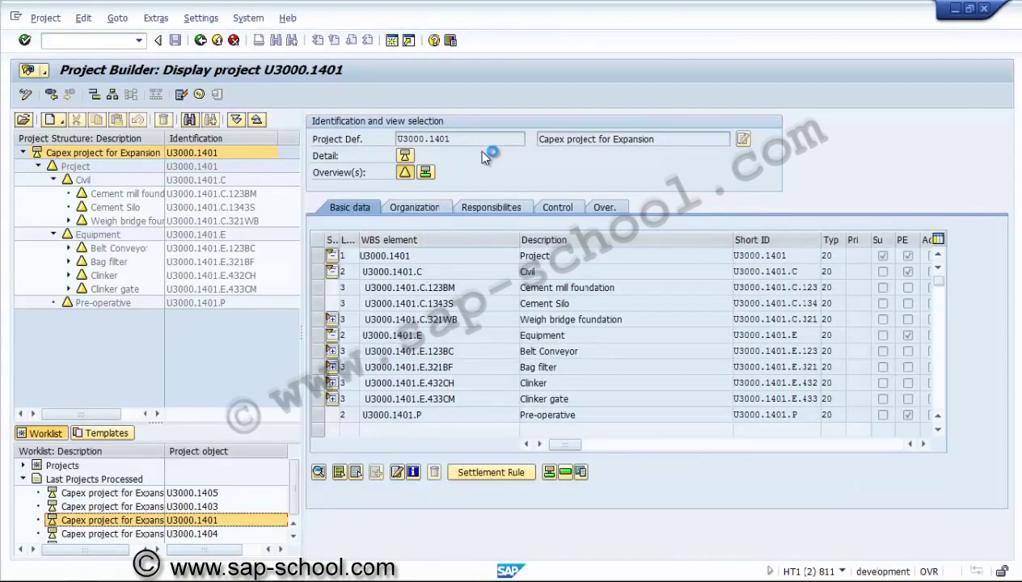
Examine the level 2 WBS elements Civil, Equipment and Pre-operative of project U3000.1401
{"action": "left_click", "coordinate": [408, 335]}
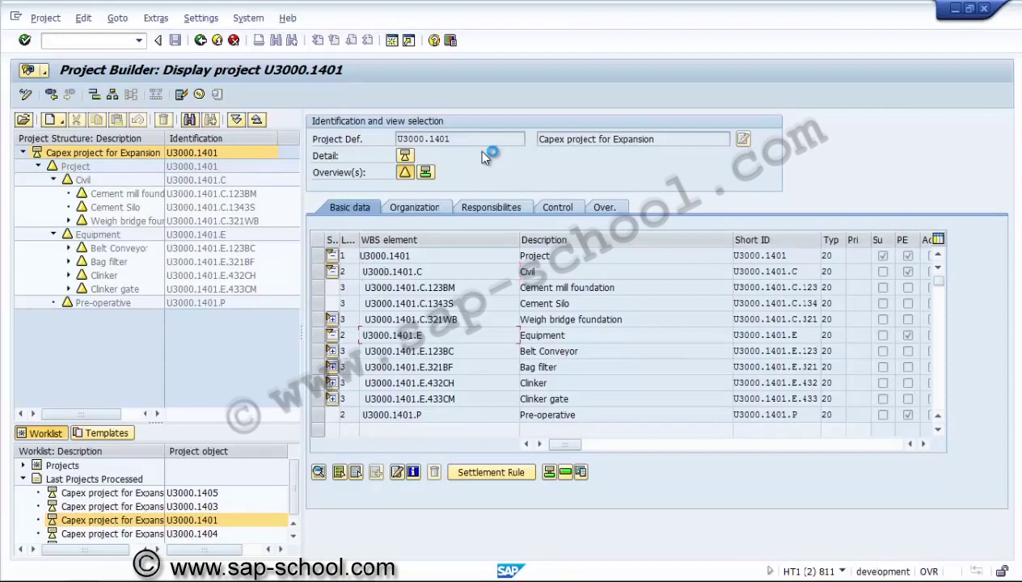
{"action": "left_click", "coordinate": [412, 415]}
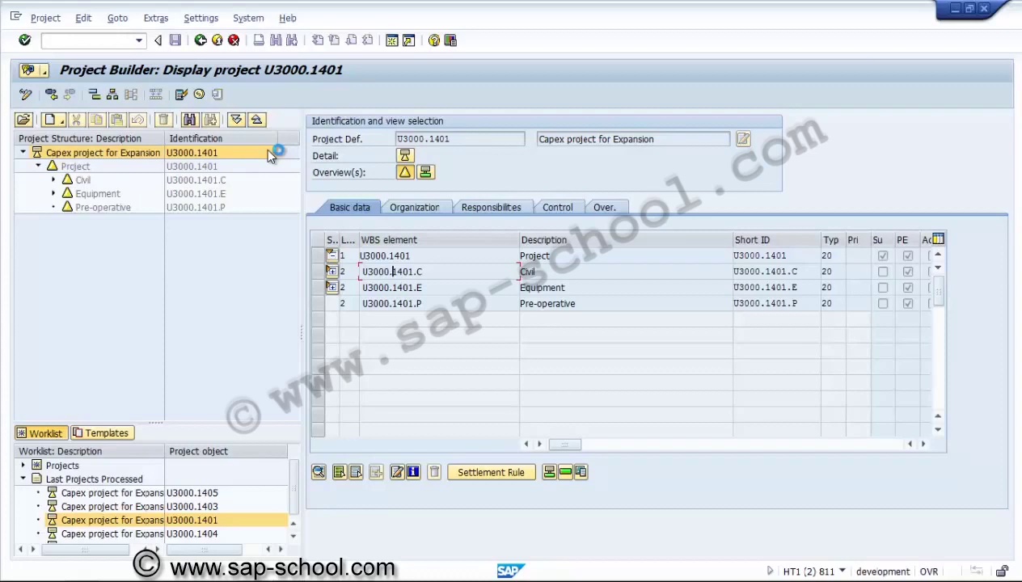
{"action": "key", "text": "End"}
{"action": "key", "text": "Down"}
{"action": "key", "text": "Down"}
{"action": "key", "text": "Down"}
{"action": "key", "text": "Up"}
{"action": "key", "text": "Up"}
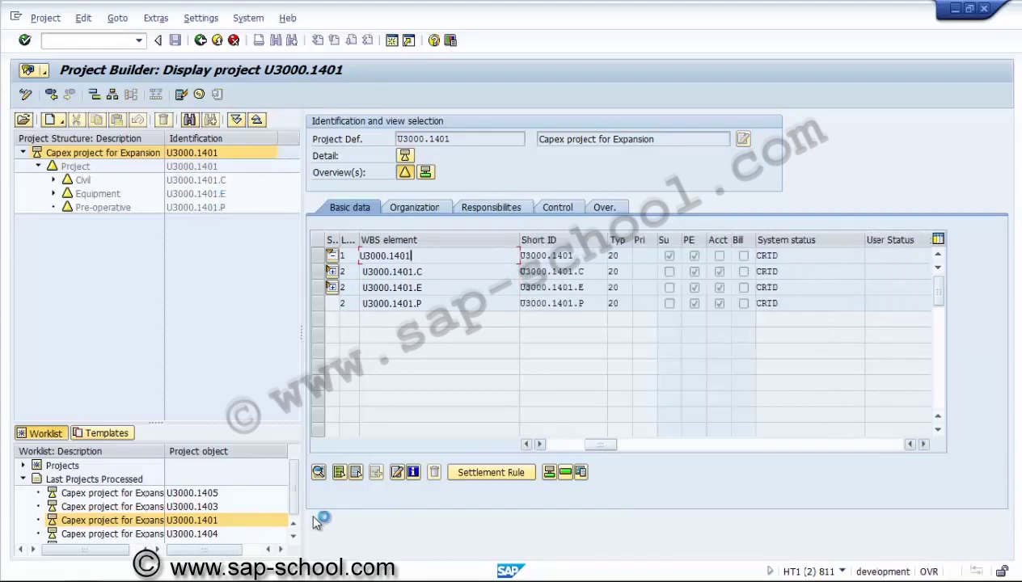
Examine the planning and account assignment indicators of the level 2 WBS elements, starting with Civil
{"action": "key", "text": "Down"}
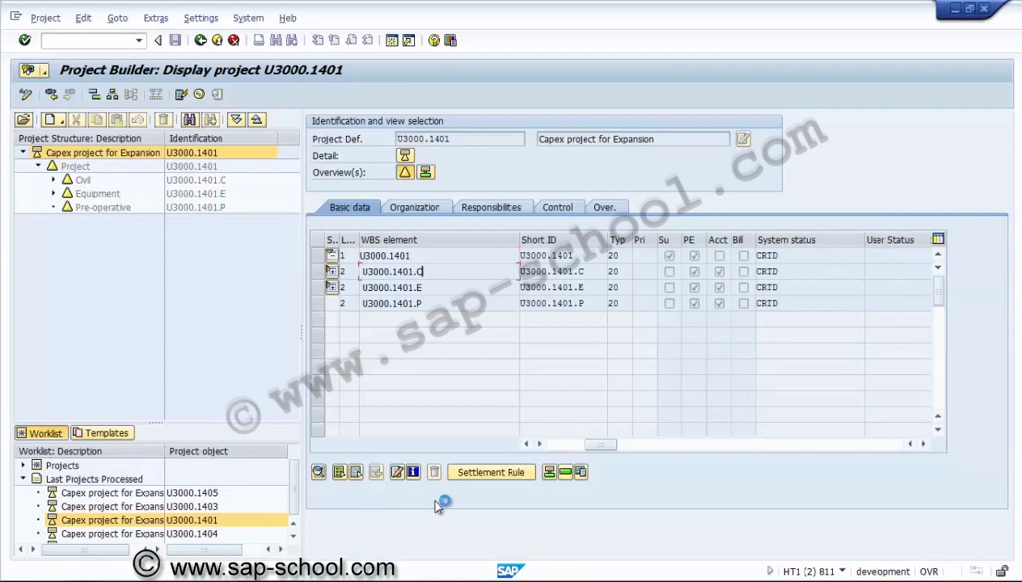
{"action": "key", "text": "Tab"}
{"action": "key", "text": "Tab"}
{"action": "key", "text": "Tab"}
{"action": "key", "text": "Tab"}
{"action": "key", "text": "Tab"}
{"action": "key", "text": "Tab"}
{"action": "key", "text": "Down"}
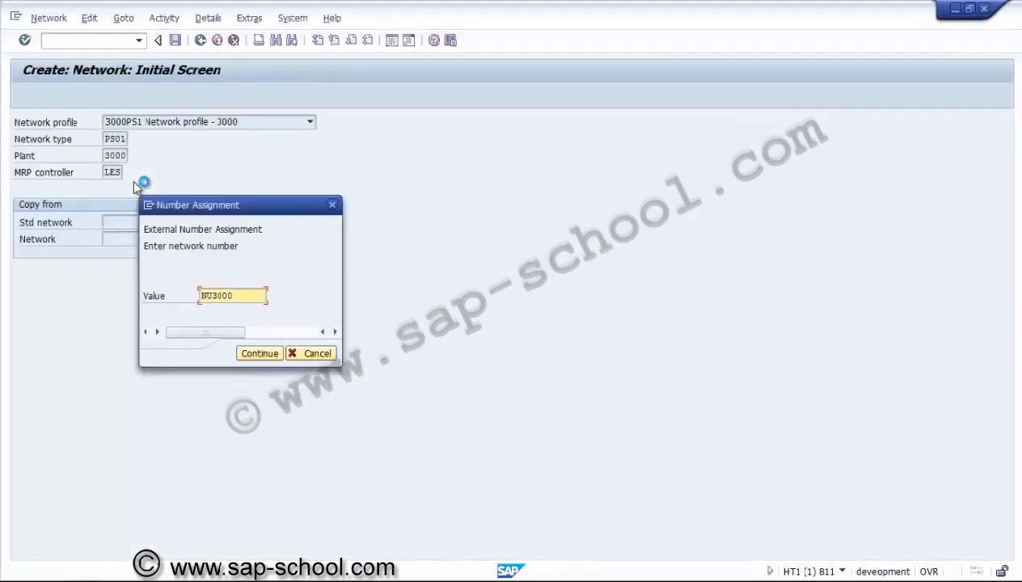
Return to the network creation session and assign NU3000.1401C as the external network number
{"action": "key", "text": "BackSpace"}
{"action": "key", "text": "BackSpace"}
{"action": "key", "text": "BackSpace"}
{"action": "key", "text": "BackSpace"}
{"action": "key", "text": "BackSpace"}
{"action": "key", "text": "BackSpace"}
{"action": "type", "text": "NU3000.1401."}
{"action": "key", "text": "Left"}
{"action": "key", "text": "Left"}
{"action": "key", "text": "Left"}
{"action": "key", "text": "Left"}
{"action": "key", "text": "Left"}
{"action": "key", "text": "Left"}
{"action": "key", "text": "Delete"}
{"action": "key", "text": "Right"}
{"action": "key", "text": "Right"}
{"action": "key", "text": "Right"}
{"action": "key", "text": "Right"}
{"action": "key", "text": "Delete"}
{"action": "type", "text": "C"}
{"action": "key", "text": "Left"}
{"action": "key", "text": "Left"}
{"action": "key", "text": "Left"}
{"action": "key", "text": "Left"}
{"action": "key", "text": "Left"}
{"action": "key", "text": "Insert"}
{"action": "type", "text": "."}
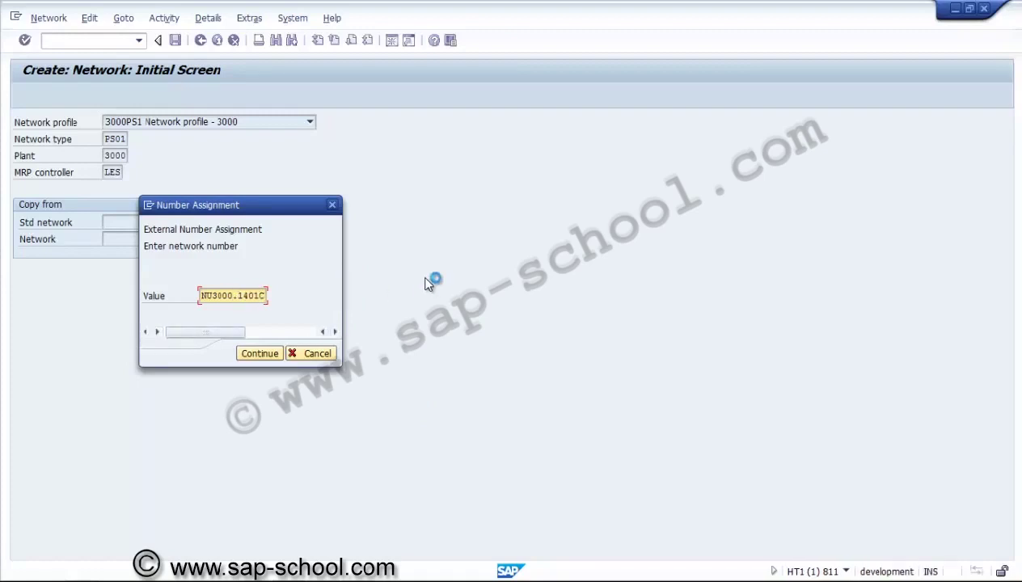
{"action": "key", "text": "Return"}
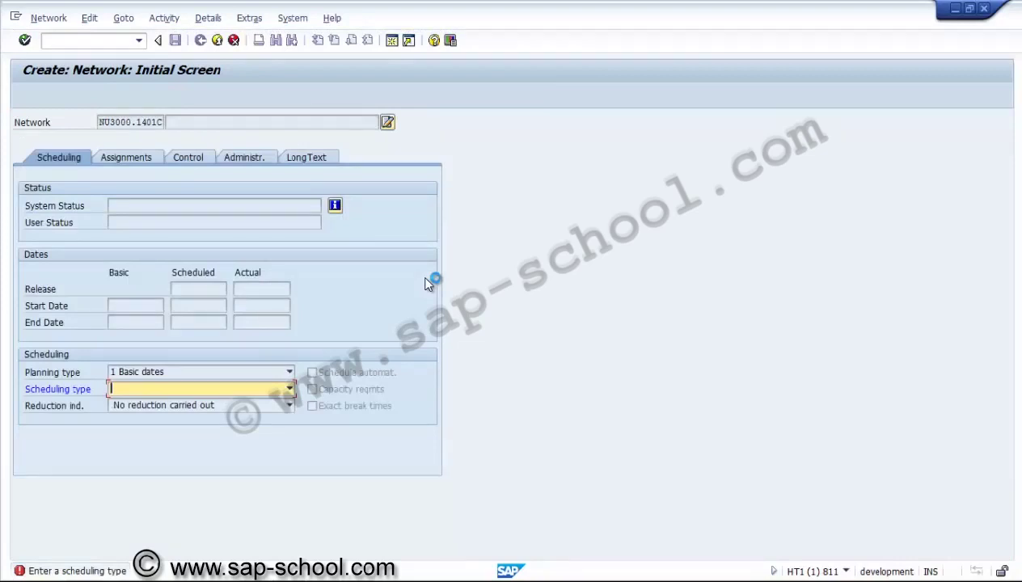
Set the network's scheduling type to 1 Forward and its basic start date to 24.01.2014
{"action": "key", "text": "F4"}
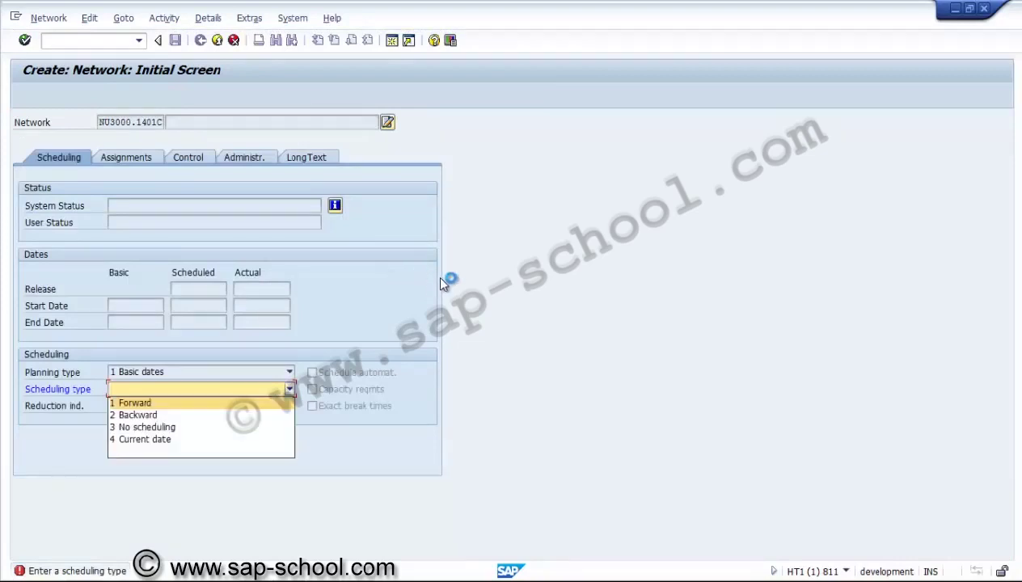
{"action": "key", "text": "Return"}
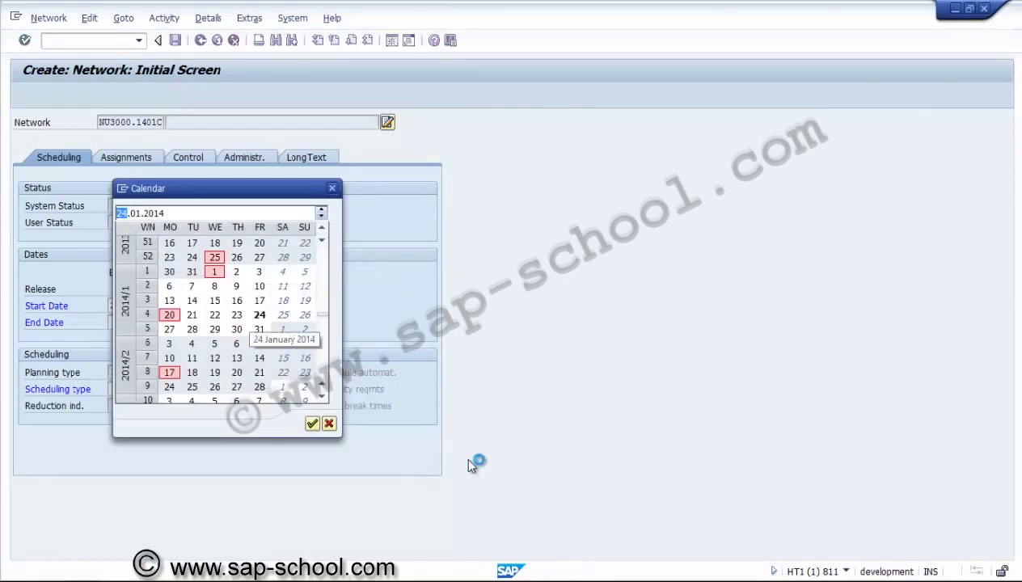
{"action": "double_click", "coordinate": [259, 315]}
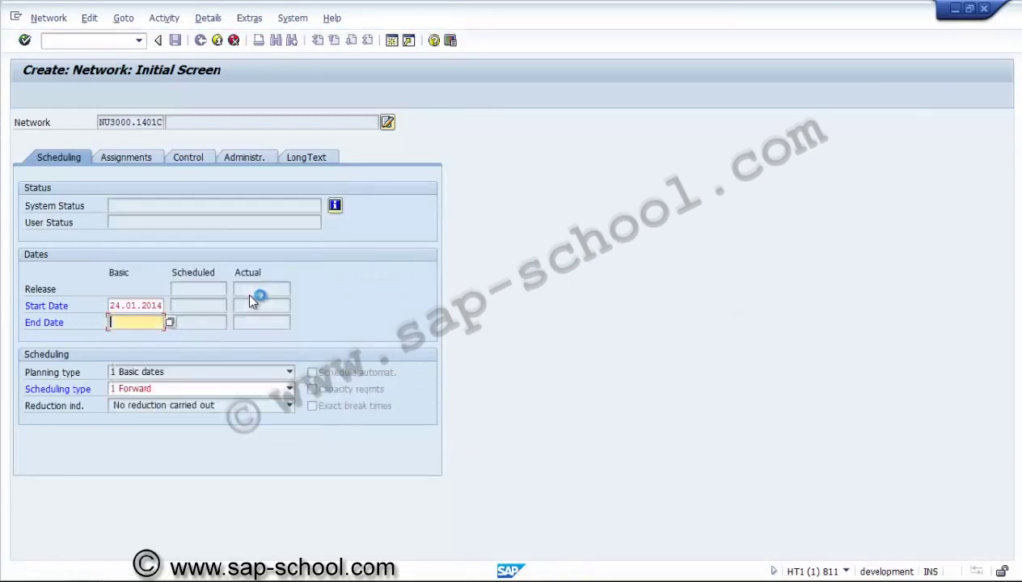
Set the basic end date to 31.07.2014 and continue to the network header data
{"action": "key", "text": "F4"}
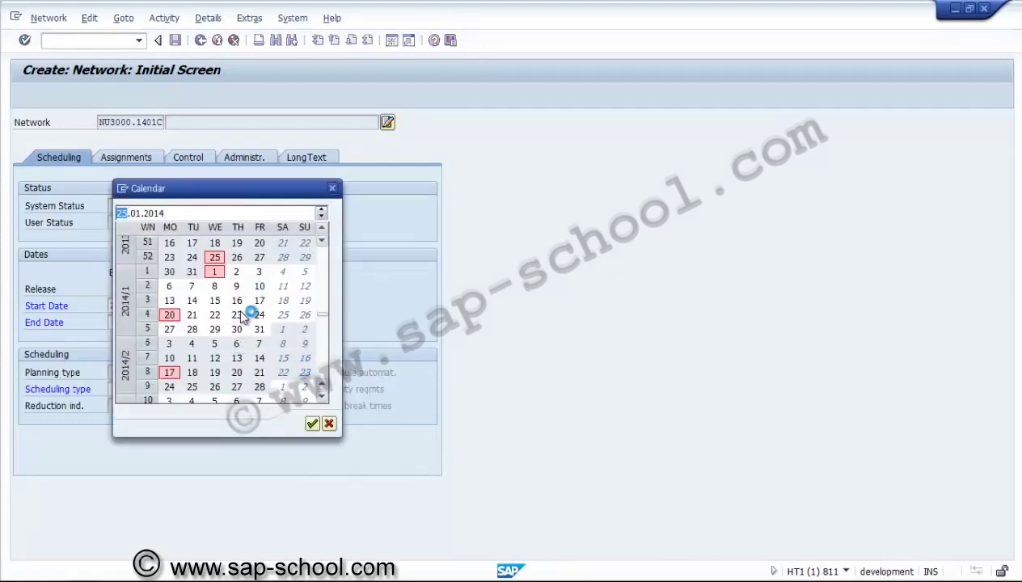
{"action": "scroll", "coordinate": [243, 317], "scroll_direction": "down", "scroll_amount": 4}
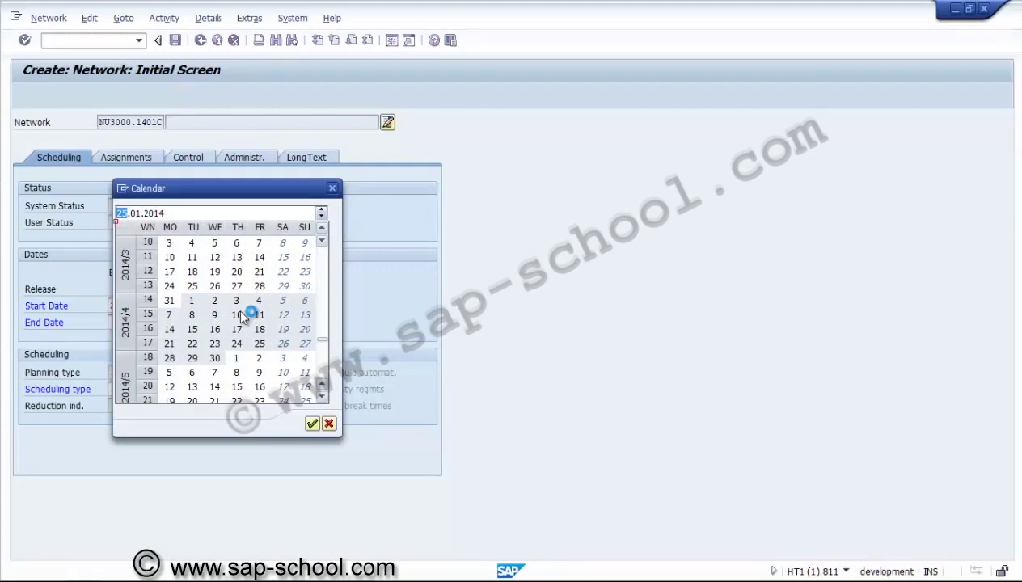
{"action": "scroll", "coordinate": [243, 317], "scroll_direction": "down", "scroll_amount": 4}
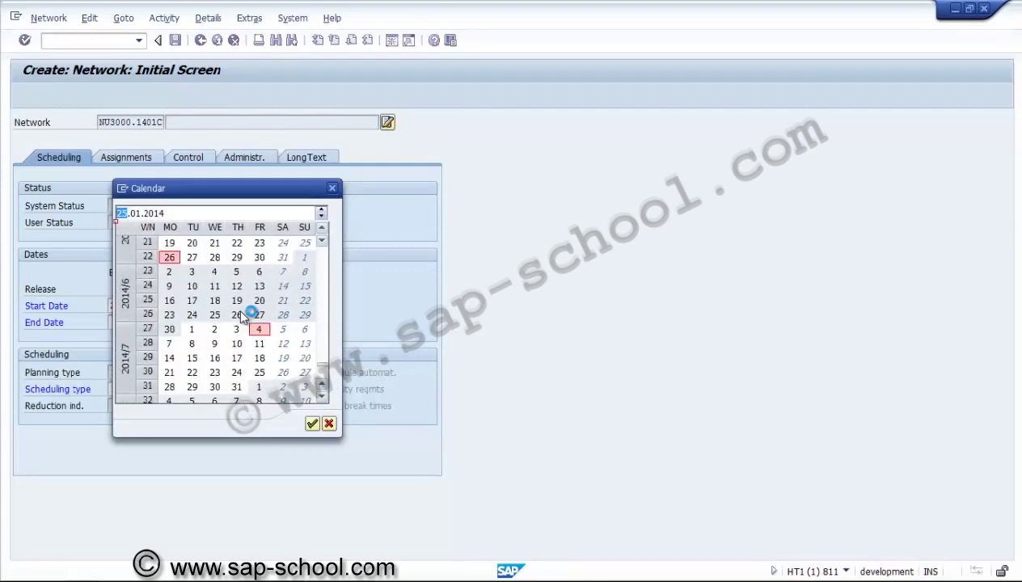
{"action": "double_click", "coordinate": [236, 387]}
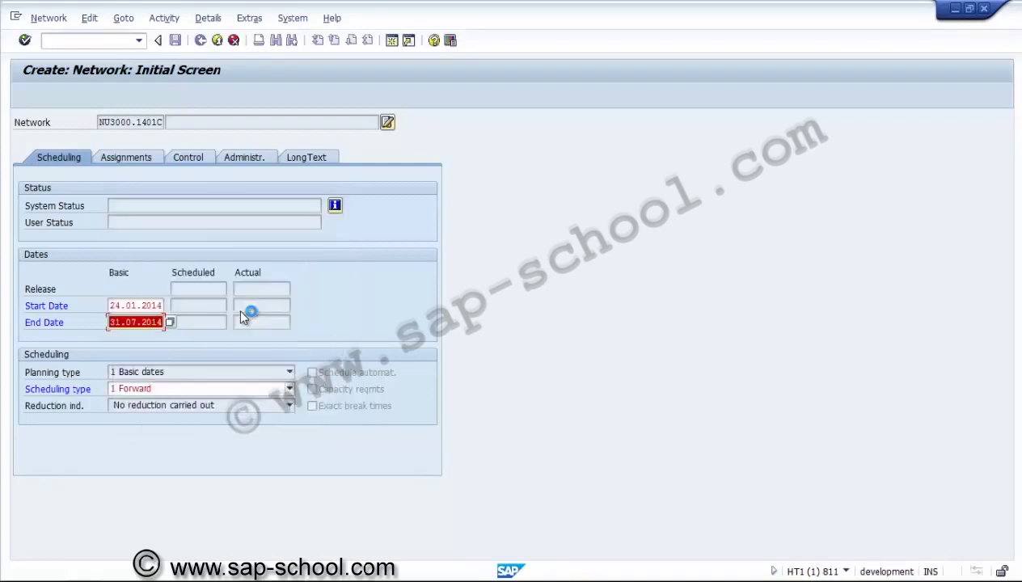
{"action": "key", "text": "Return"}
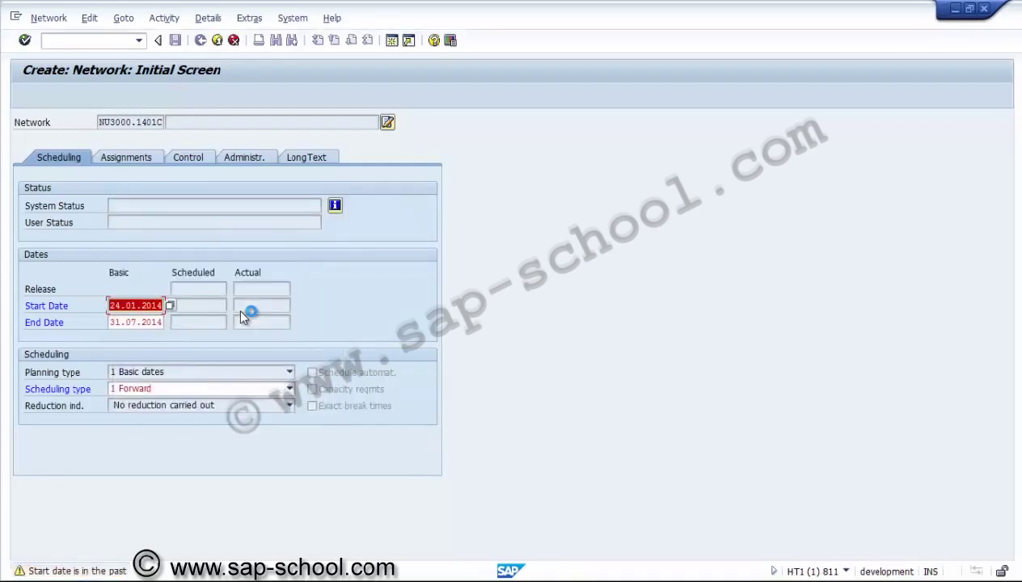
{"action": "key", "text": "Return"}
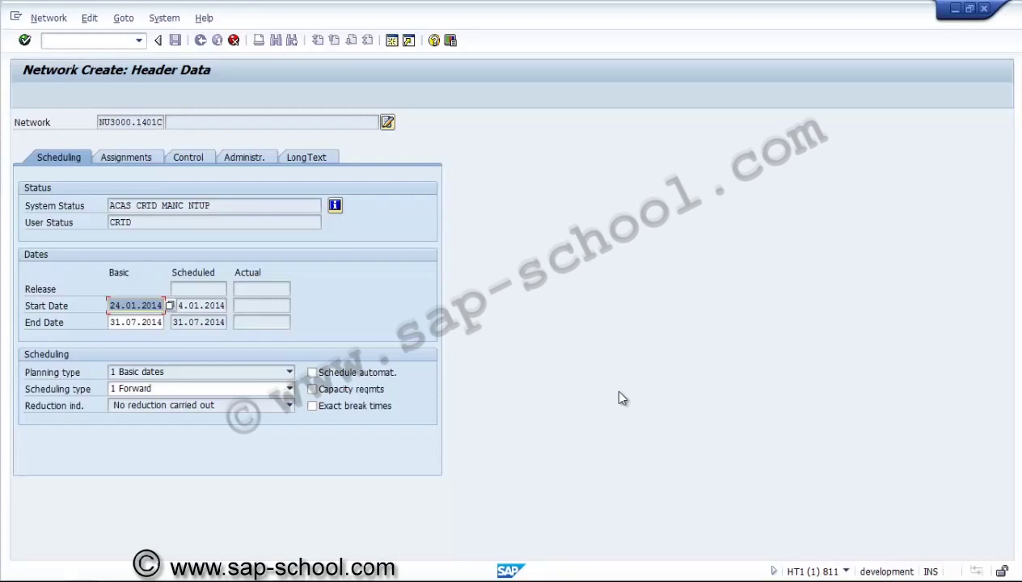
Inspect the network's system status and enter "Network for Civil" as its description
{"action": "left_click", "coordinate": [193, 205]}
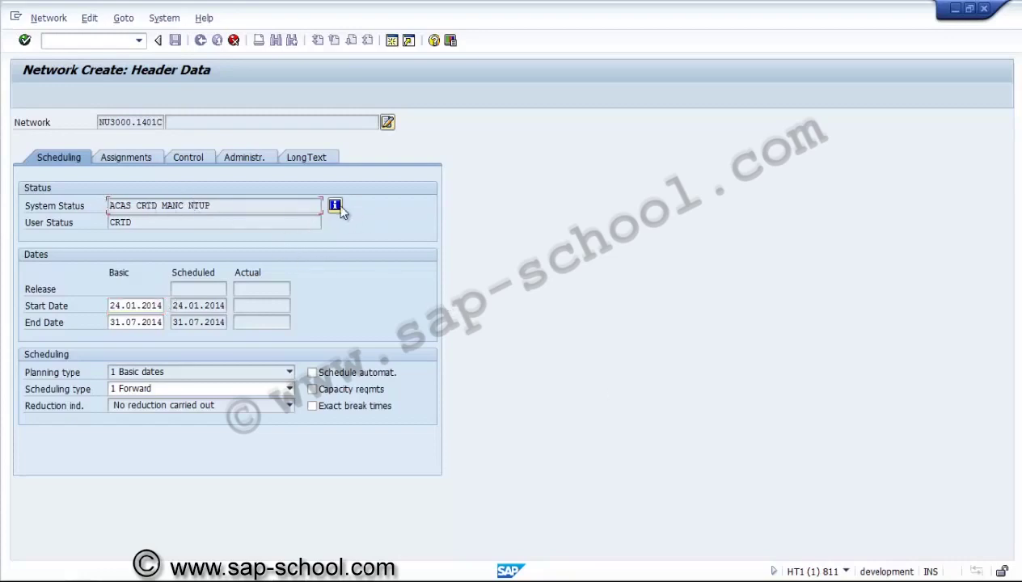
{"action": "left_click", "coordinate": [336, 207]}
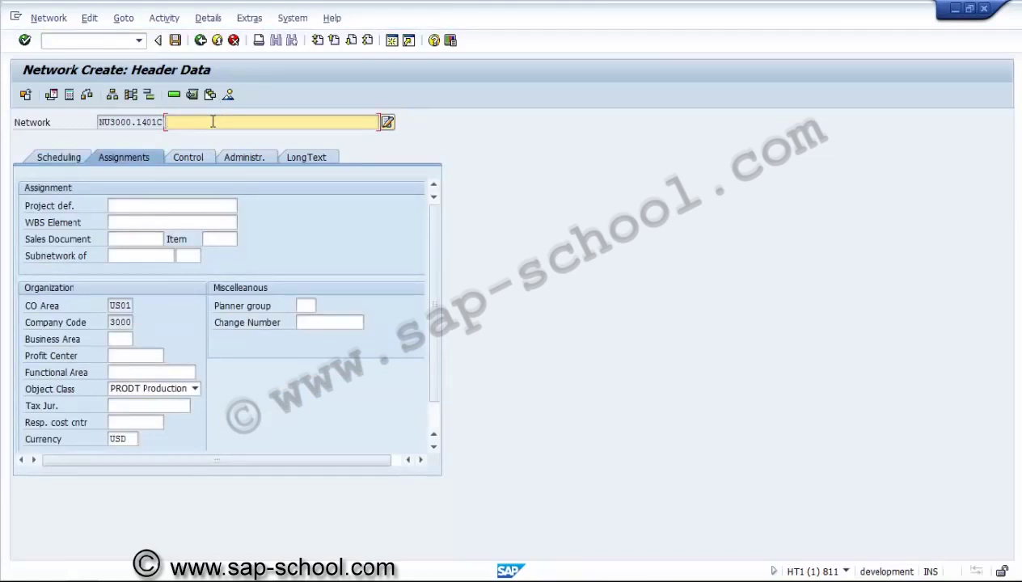
{"action": "type", "text": "Network for Civil"}
Review the network's assignment and organization data, and set its object class to INVST Investment
{"action": "left_click", "coordinate": [188, 222]}
{"action": "left_click", "coordinate": [126, 239]}
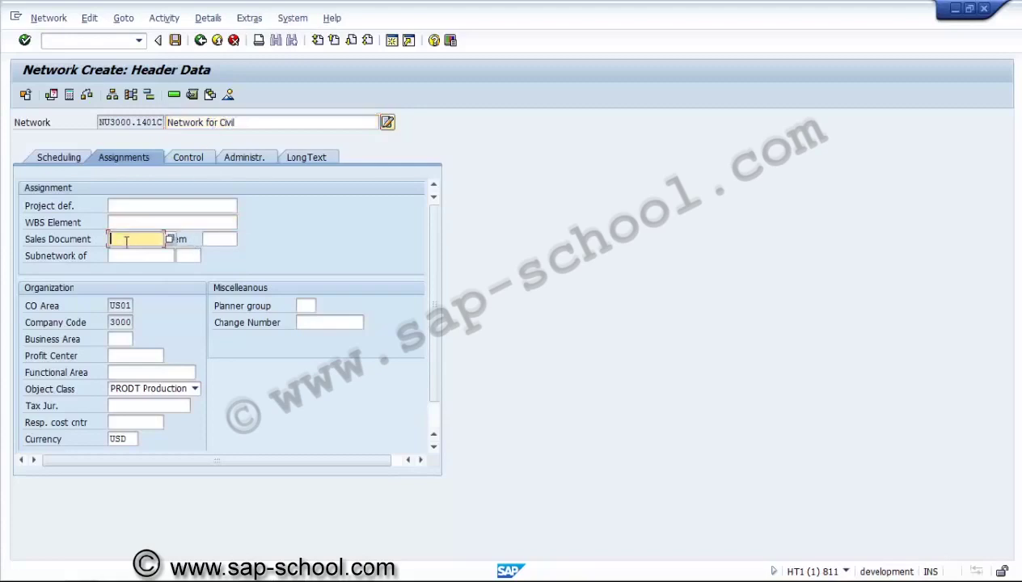
{"action": "left_click", "coordinate": [122, 256]}
{"action": "left_click", "coordinate": [120, 339]}
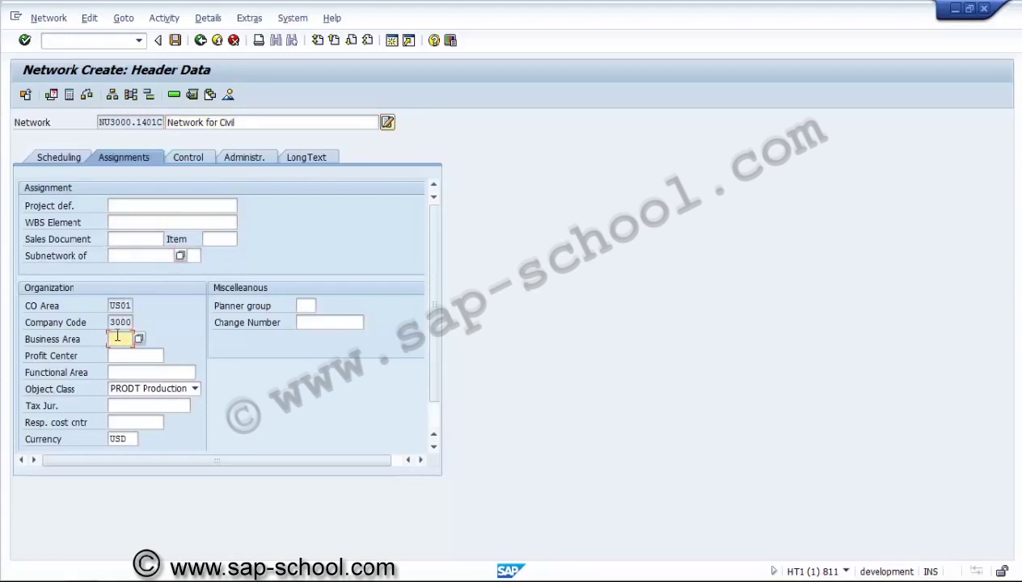
{"action": "left_click", "coordinate": [154, 389]}
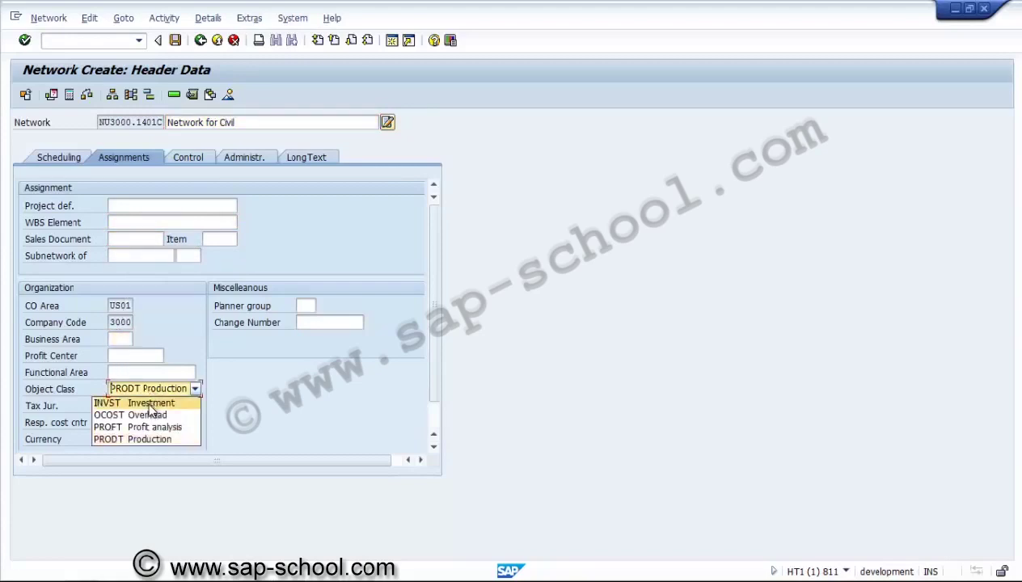
{"action": "left_click", "coordinate": [149, 404]}
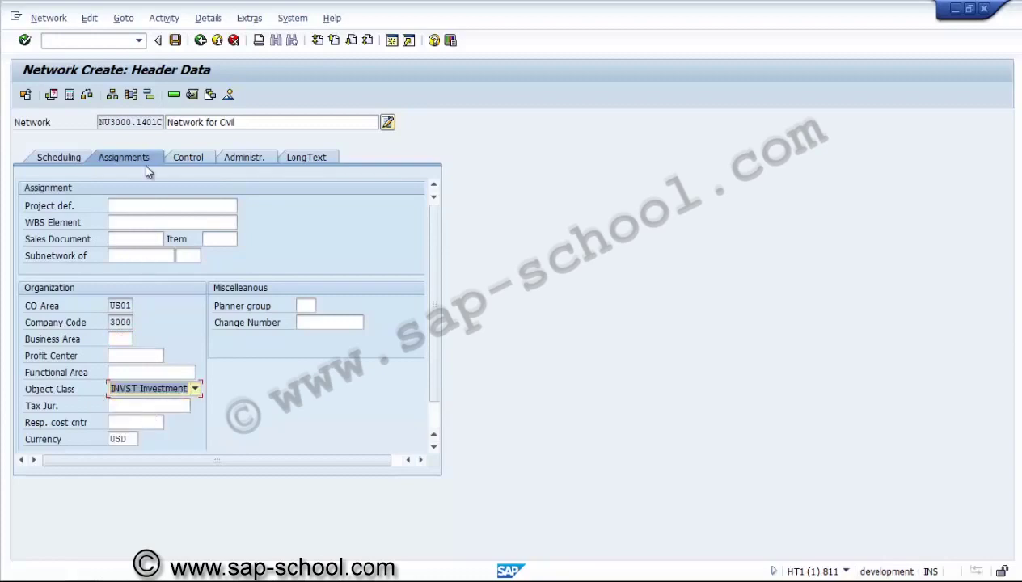
Examine the network's control and administrative data and its detailed system status, and return to the scheduling data
{"action": "left_click", "coordinate": [197, 158]}
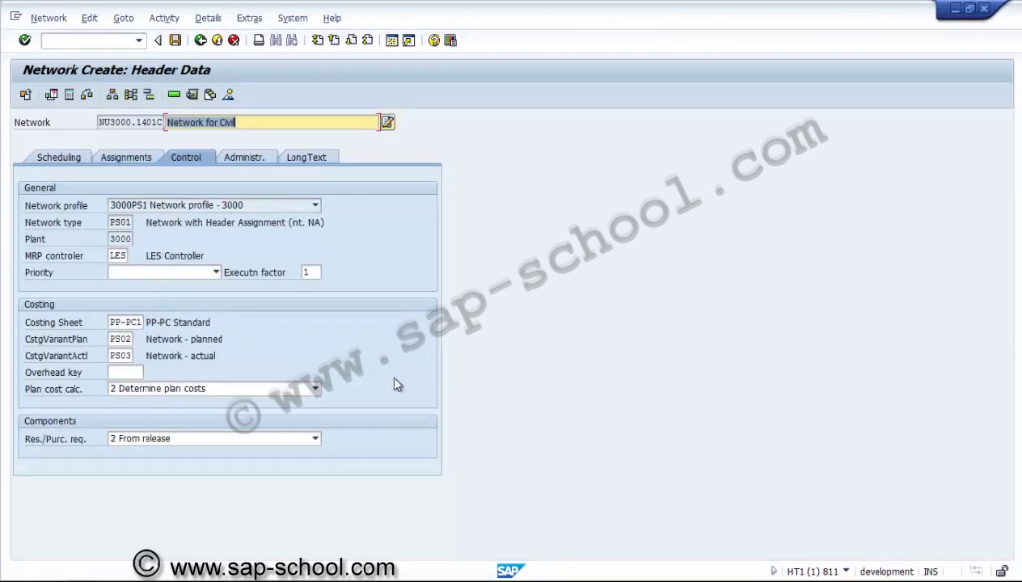
{"action": "left_click", "coordinate": [267, 163]}
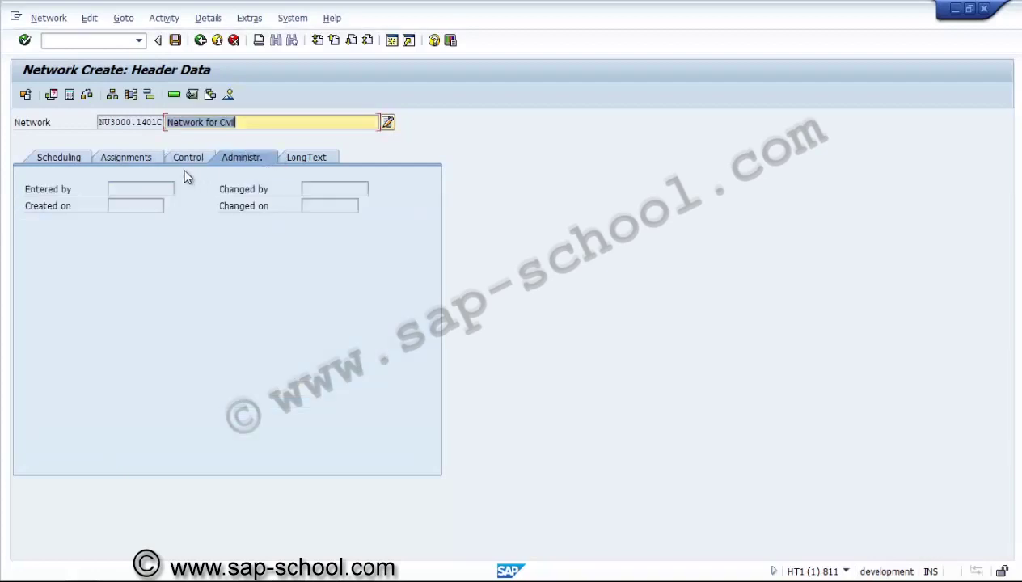
{"action": "left_click", "coordinate": [71, 157]}
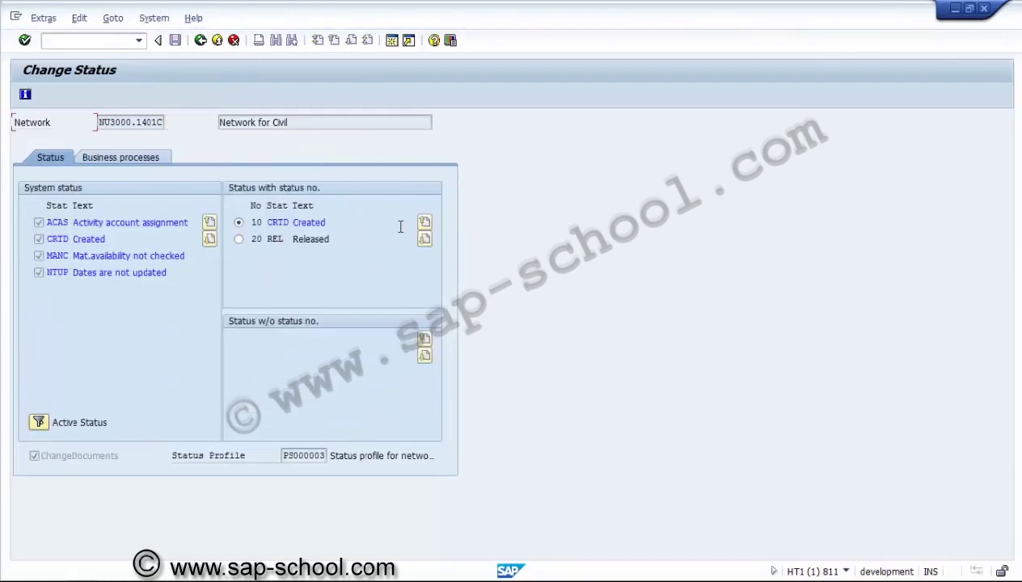
{"action": "left_click", "coordinate": [93, 225]}
{"action": "left_click", "coordinate": [86, 256]}
{"action": "key", "text": "Tab"}
{"action": "left_click", "coordinate": [201, 41]}
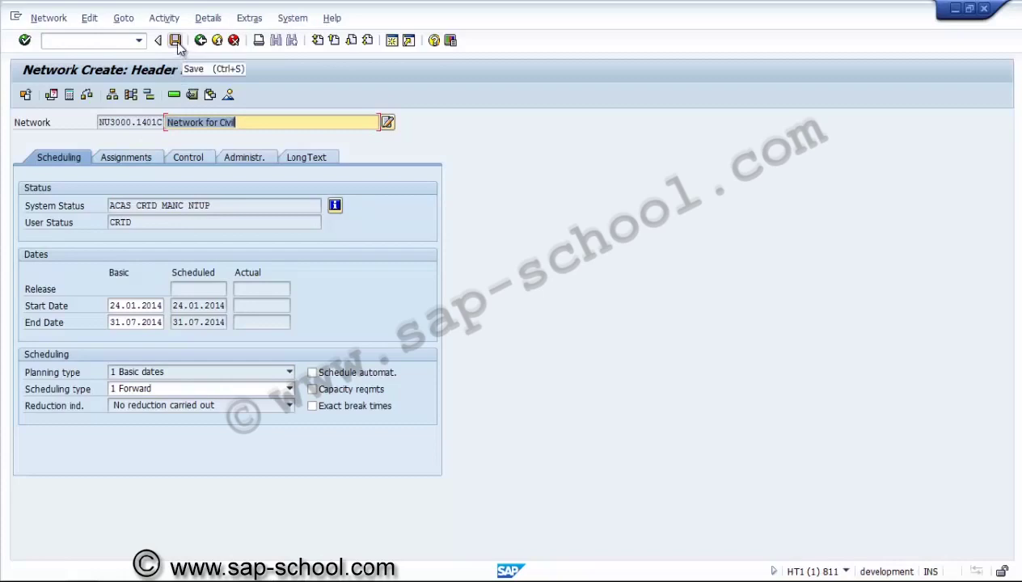
Open the network's activity overview and describe internal activities 0010 as "Foundation" and 0020 as "Piling"
{"action": "left_click", "coordinate": [138, 122]}
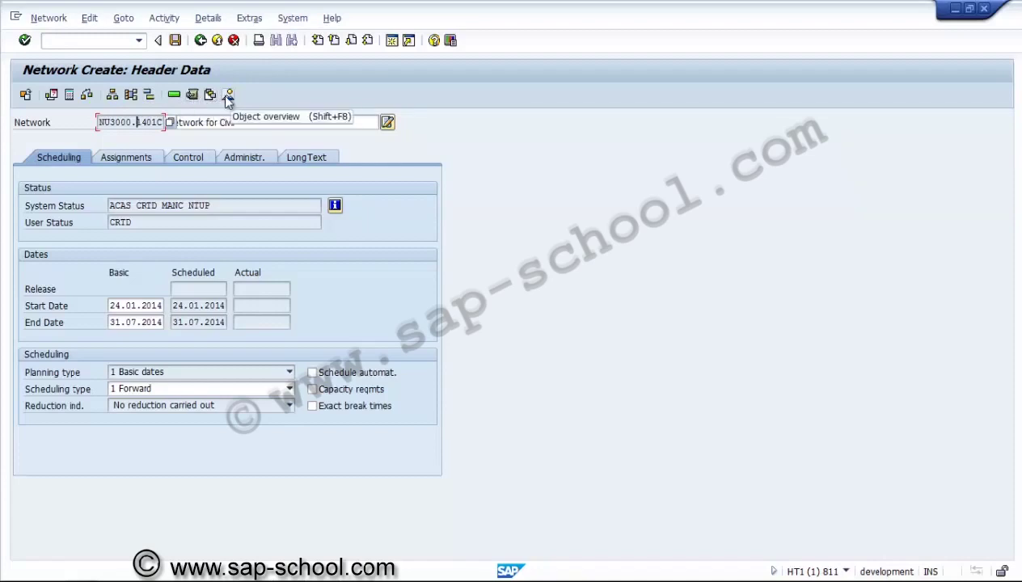
{"action": "left_click", "coordinate": [173, 96]}
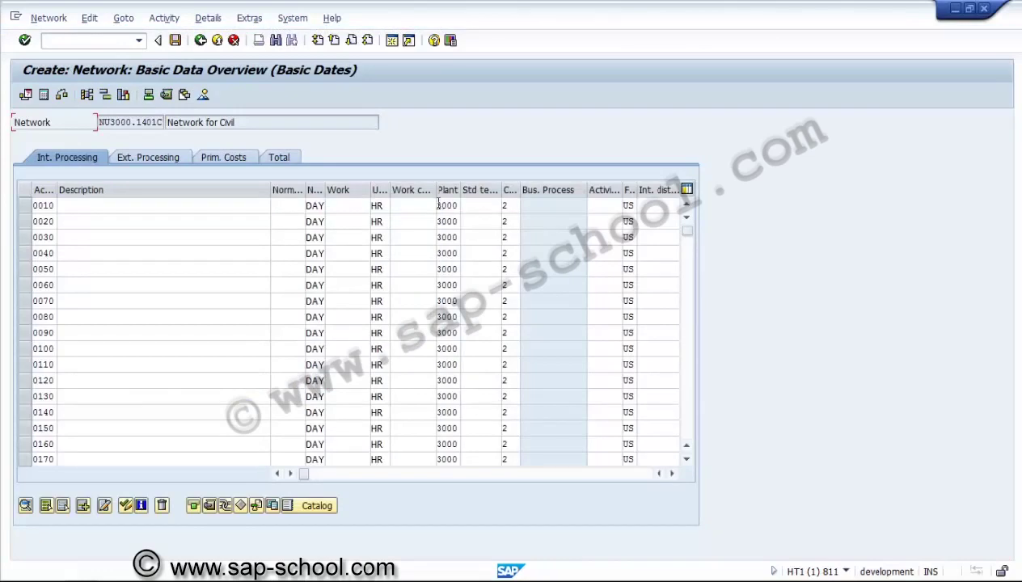
{"action": "left_click", "coordinate": [189, 203]}
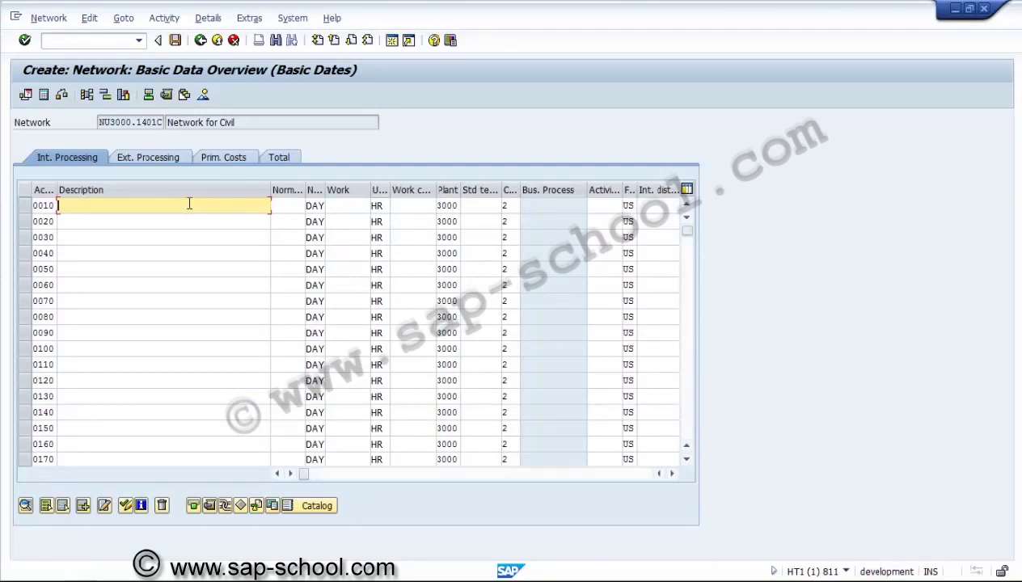
{"action": "type", "text": "Foundation"}
{"action": "left_click", "coordinate": [178, 221]}
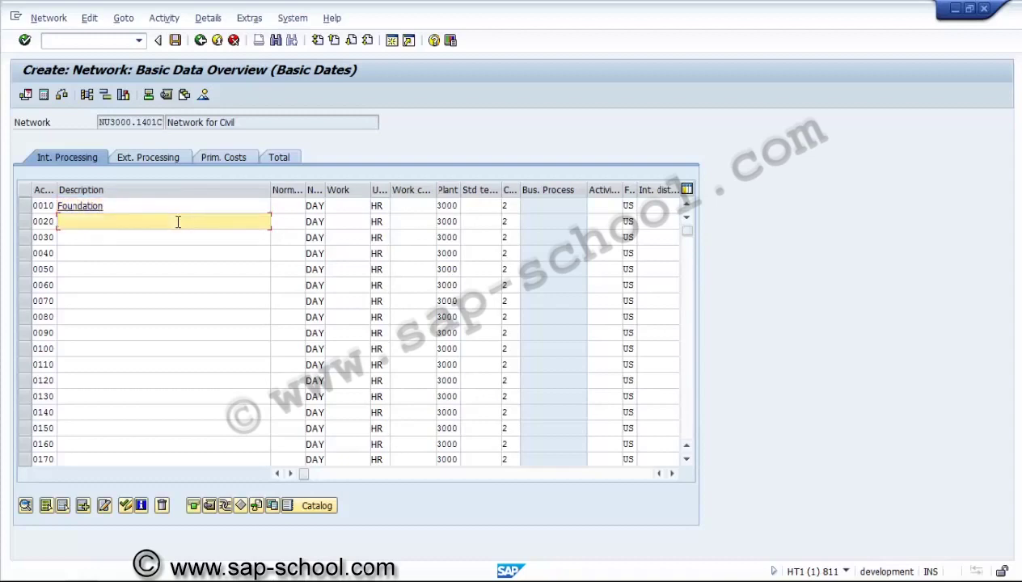
{"action": "type", "text": "Pile"}
{"action": "key", "text": "BackSpace"}
{"action": "type", "text": "ing"}
Describe internal activities 0030 as "Bricking", 0040 as "Plastering" and 0050 as "Cleaning"
{"action": "left_click", "coordinate": [169, 235]}
{"action": "type", "text": "Bri"}
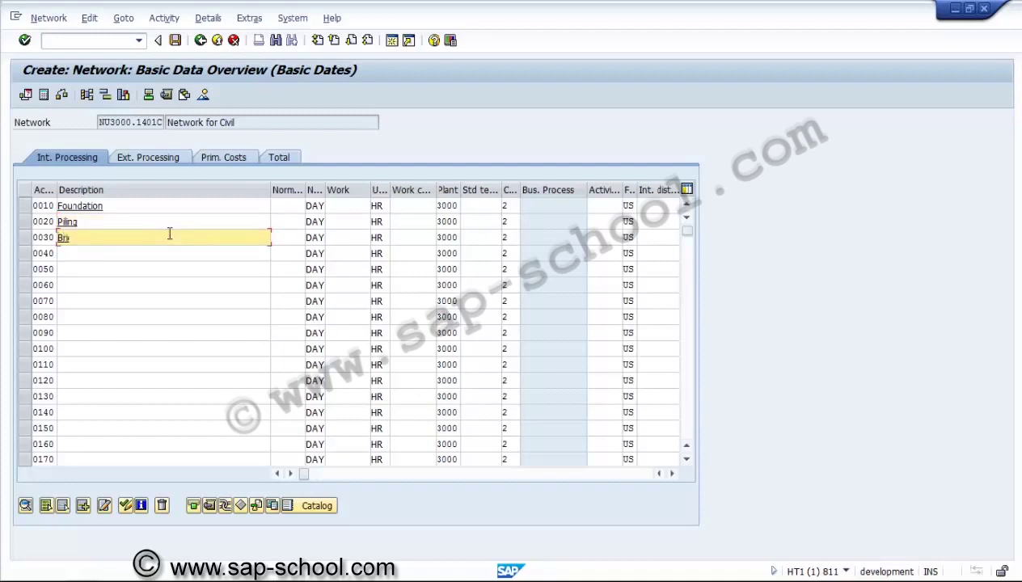
{"action": "type", "text": "cking"}
{"action": "key", "text": "Down"}
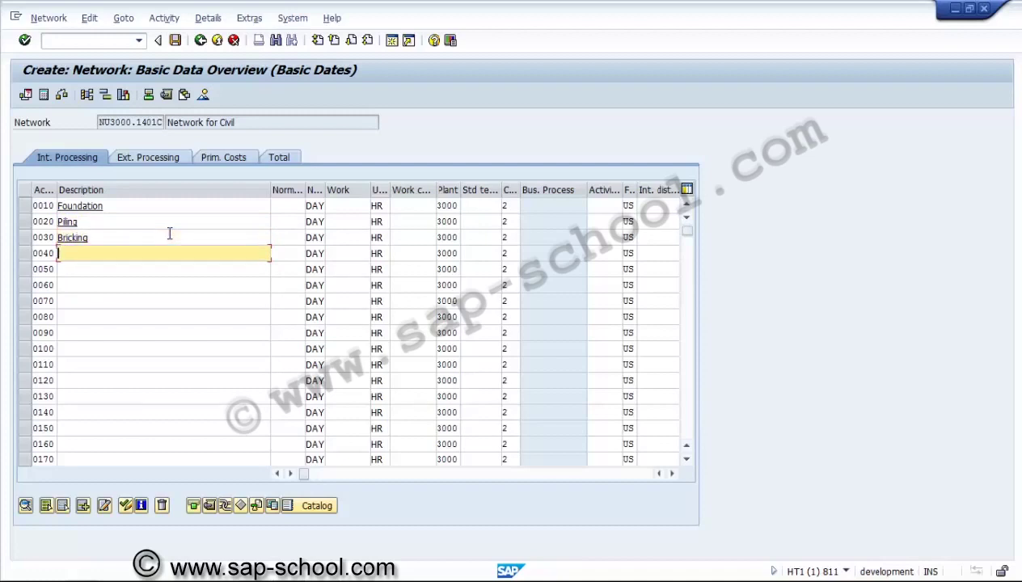
{"action": "type", "text": "Plastering"}
{"action": "left_click", "coordinate": [154, 270]}
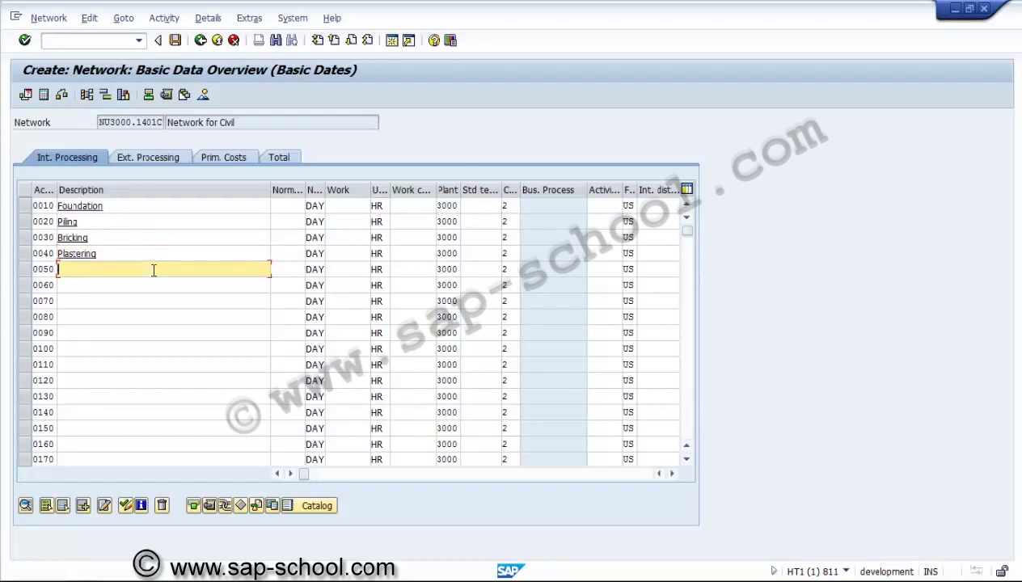
{"action": "type", "text": "Cleaning"}
Set normal durations of 90 days for Foundation, 45 for Piling, 30 for Bricking, 45 for Plastering and 15 for Cleaning
{"action": "left_click_drag", "start_coordinate": [303, 191], "coordinate": [324, 194]}
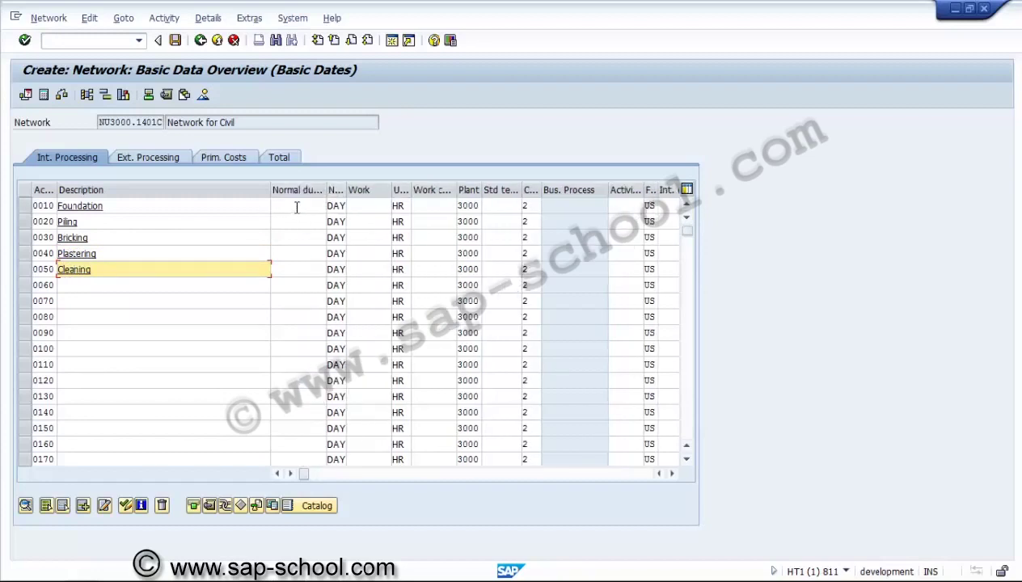
{"action": "left_click", "coordinate": [296, 206]}
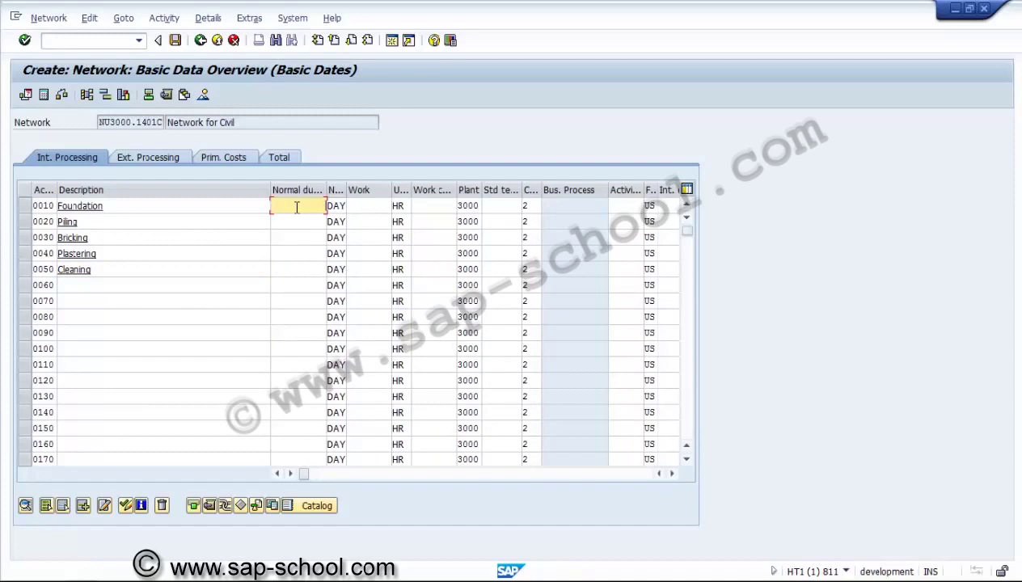
{"action": "type", "text": "90"}
{"action": "key", "text": "Down"}
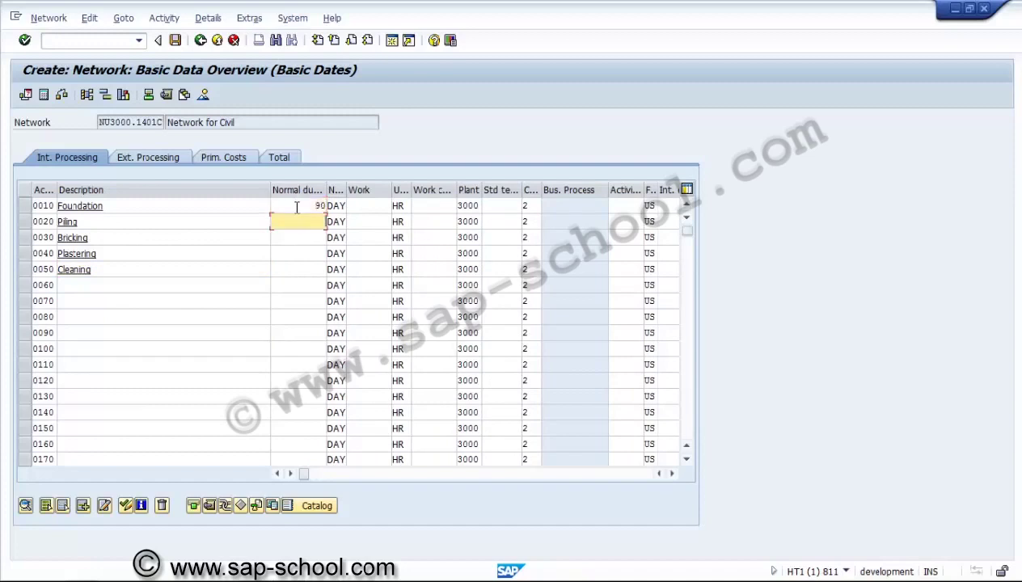
{"action": "type", "text": "45"}
{"action": "key", "text": "Down"}
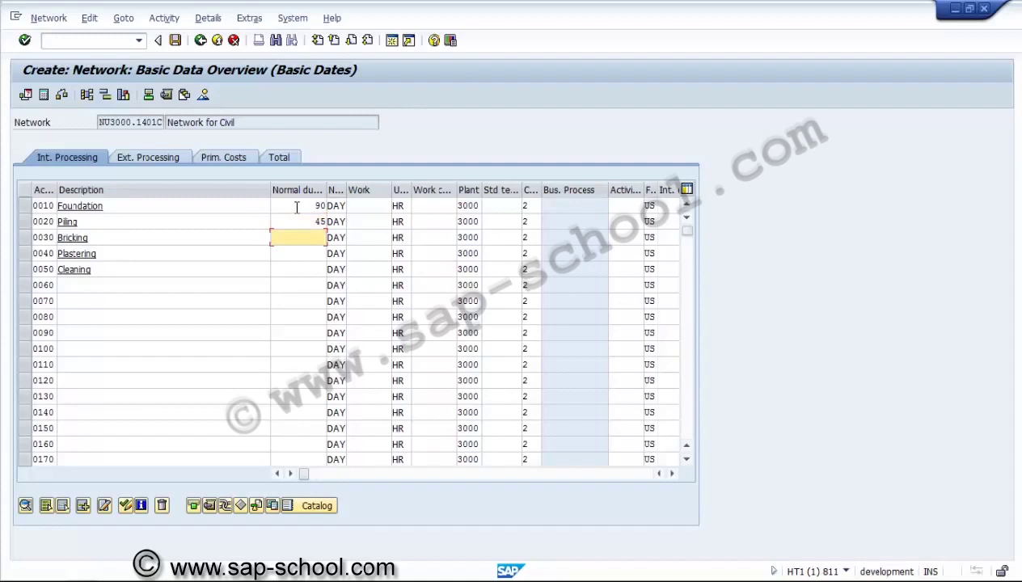
{"action": "type", "text": "30"}
{"action": "key", "text": "Down"}
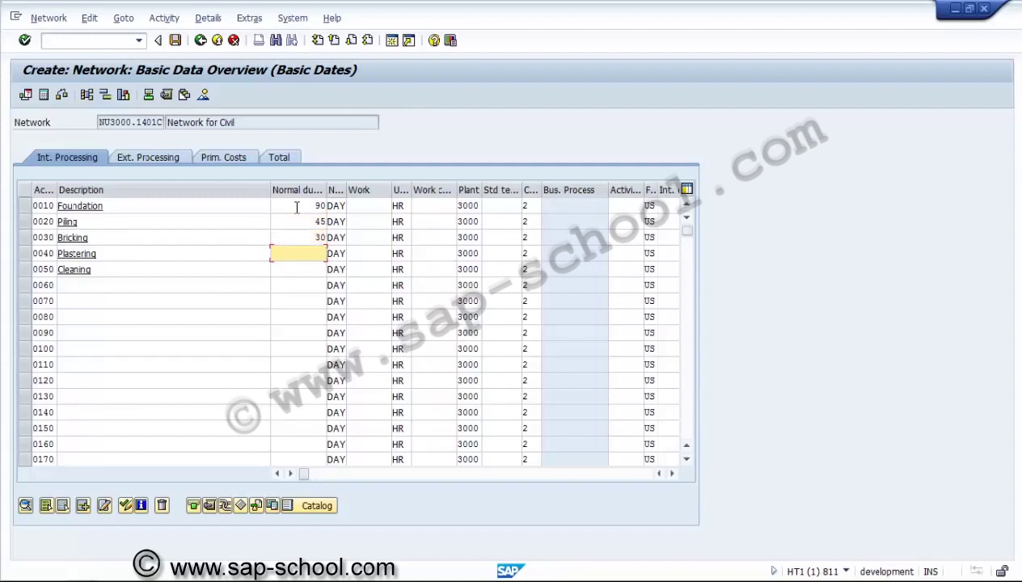
{"action": "type", "text": "45"}
{"action": "key", "text": "Down"}
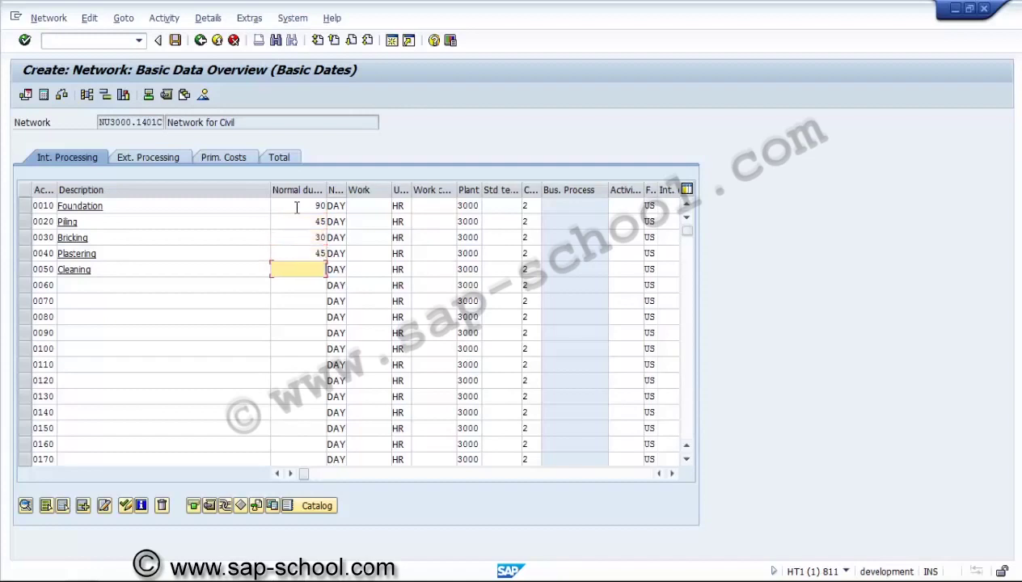
{"action": "type", "text": "15"}
Look up the category 0006 work centers of plant 3000 and assign USME-01 to the Foundation activity
{"action": "left_click", "coordinate": [376, 205]}
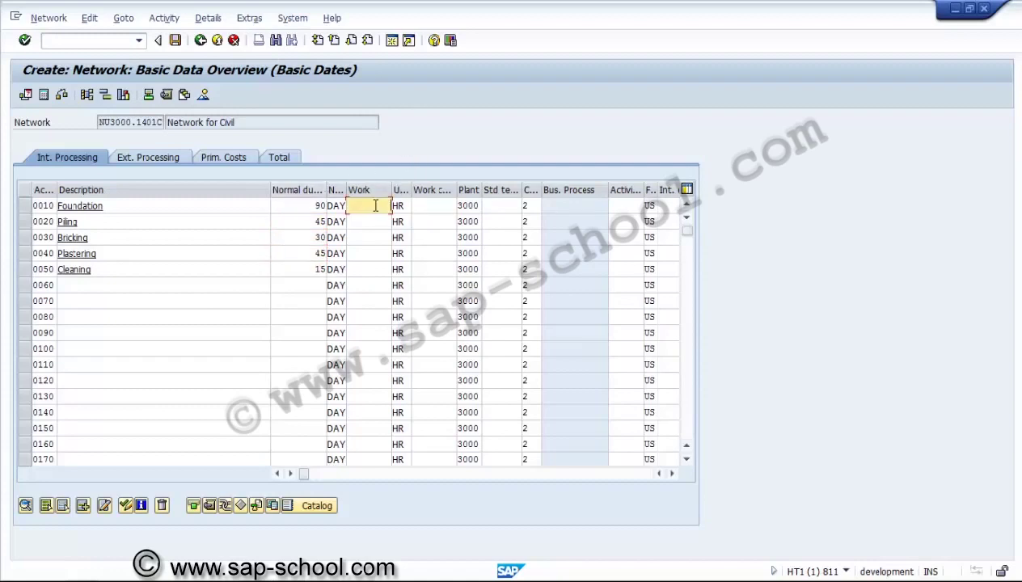
{"action": "left_click", "coordinate": [420, 205]}
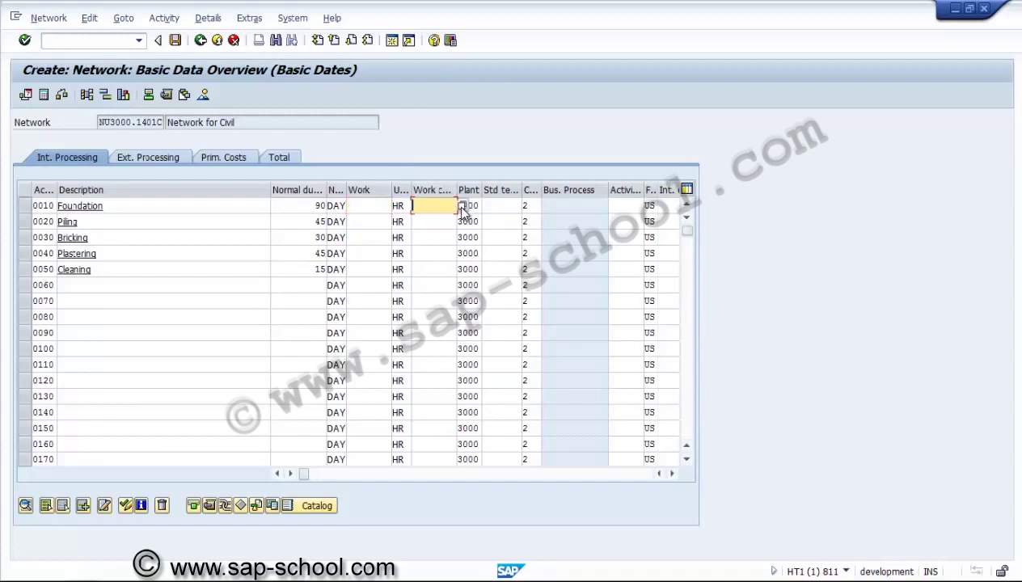
{"action": "left_click", "coordinate": [464, 212]}
{"action": "left_click", "coordinate": [456, 205]}
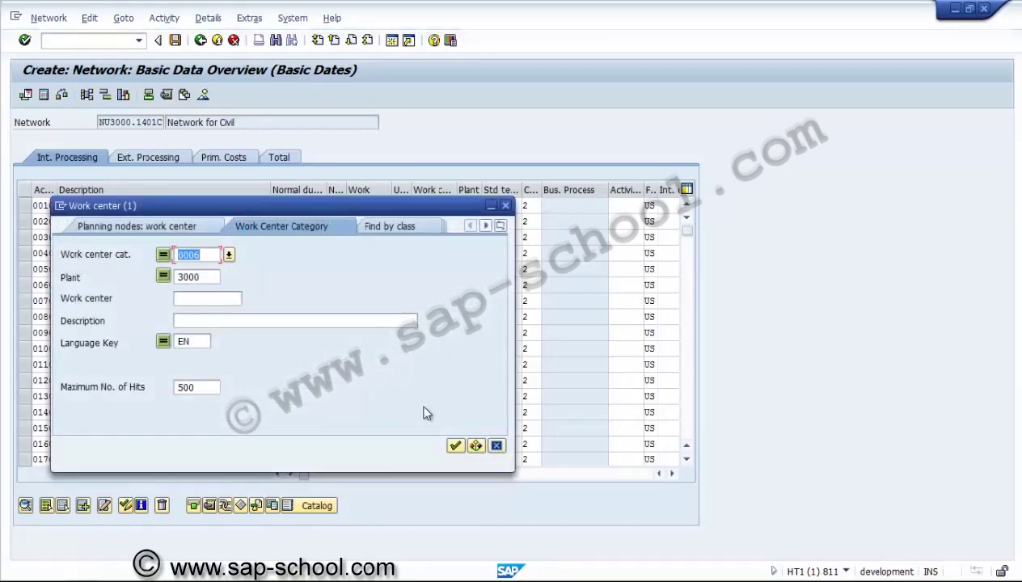
{"action": "left_click", "coordinate": [455, 446]}
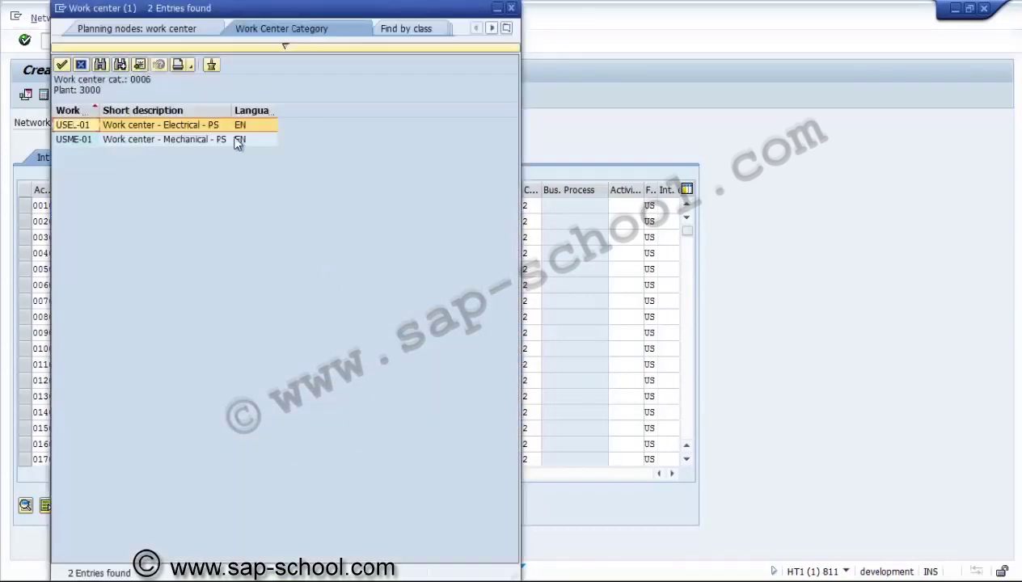
{"action": "double_click", "coordinate": [209, 141]}
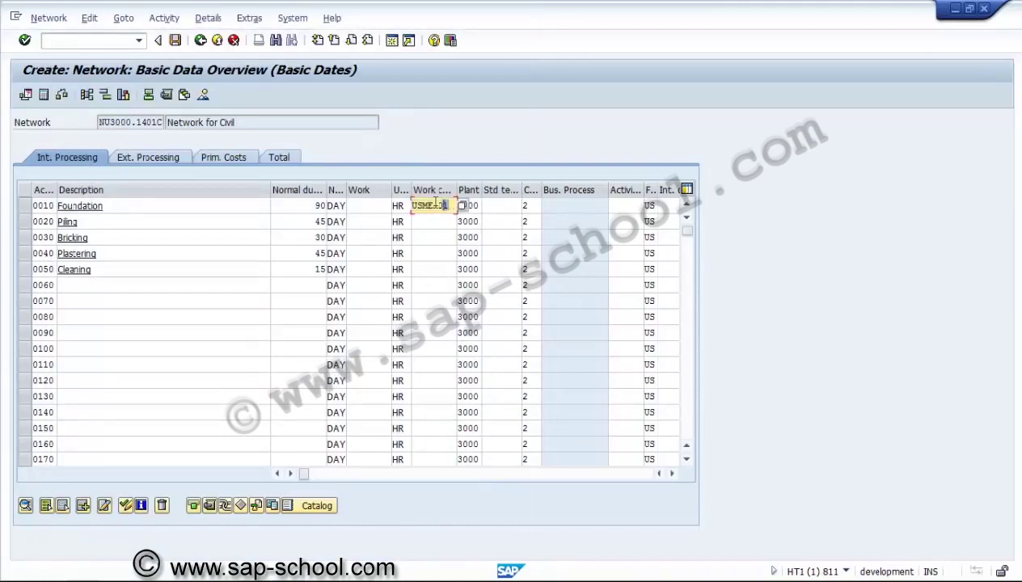
Assign work center USME-01 to the Piling, Bricking, Plastering and Cleaning activities and have their work calculated
{"action": "left_click", "coordinate": [422, 222]}
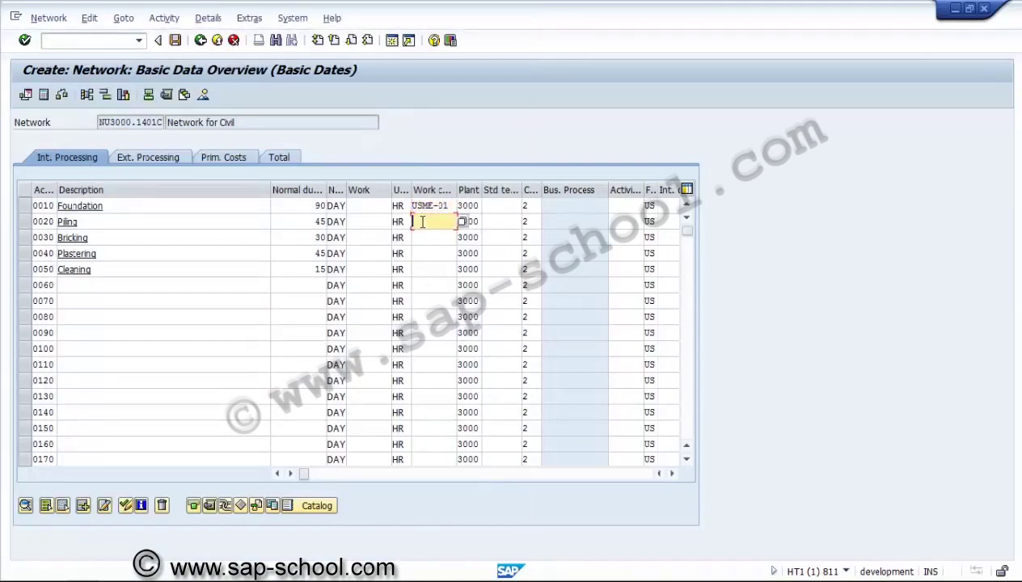
{"action": "type", "text": "USME-01"}
{"action": "key", "text": "Down"}
{"action": "type", "text": "USME-01"}
{"action": "key", "text": "Down"}
{"action": "type", "text": "USME-01"}
{"action": "key", "text": "Down"}
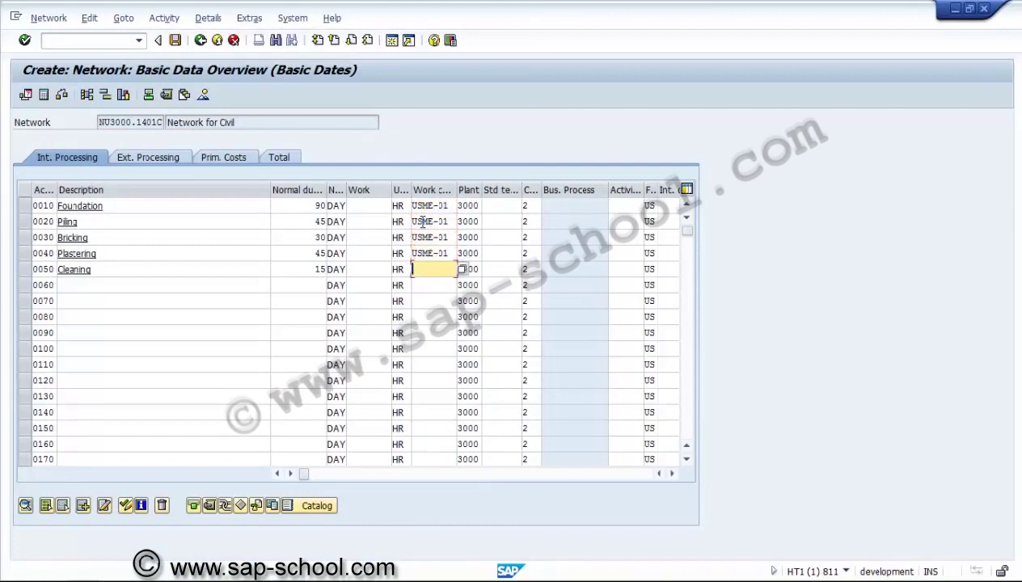
{"action": "type", "text": "USME-01"}
{"action": "key", "text": "Return"}
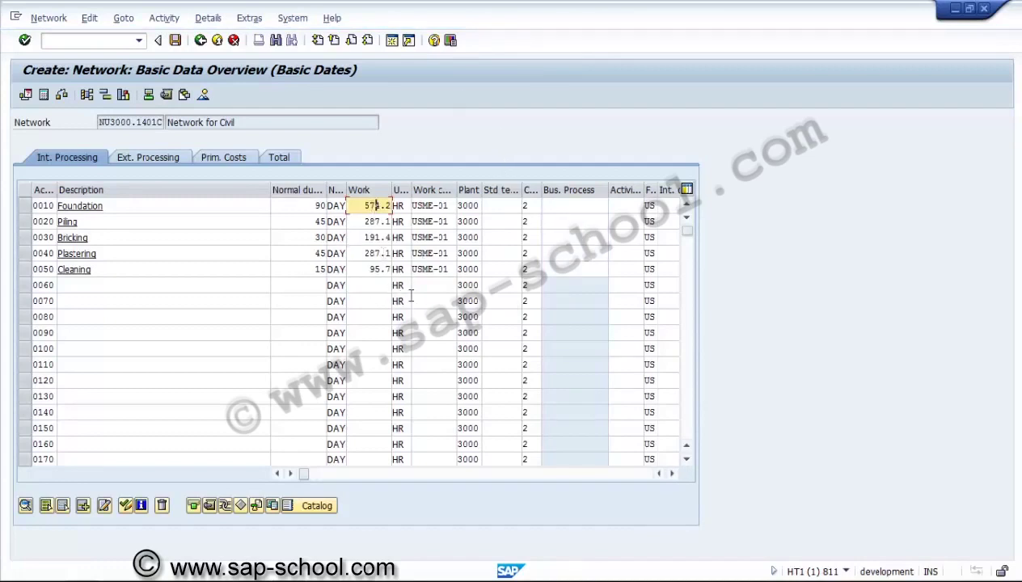
Widen the Number column of the internal activities and set the number to 3 for Foundation and 4 for Piling
{"action": "left_click", "coordinate": [672, 474]}
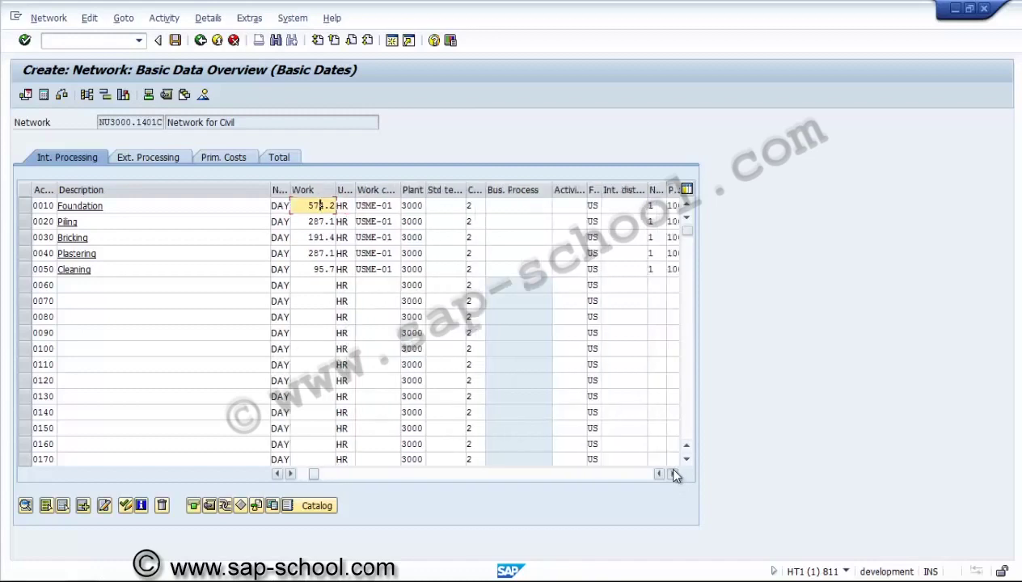
{"action": "left_click", "coordinate": [578, 205]}
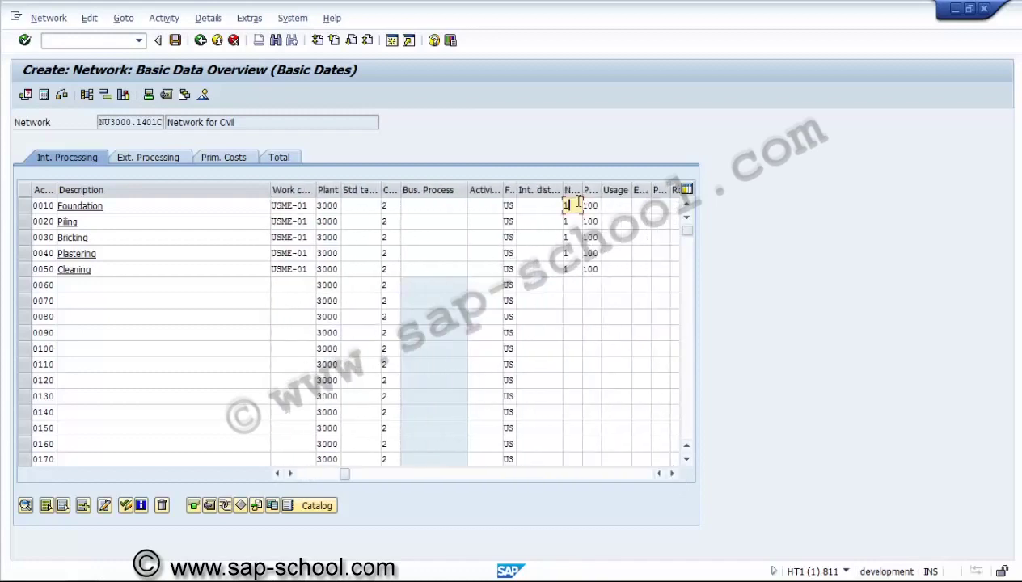
{"action": "left_click_drag", "start_coordinate": [582, 190], "coordinate": [613, 190]}
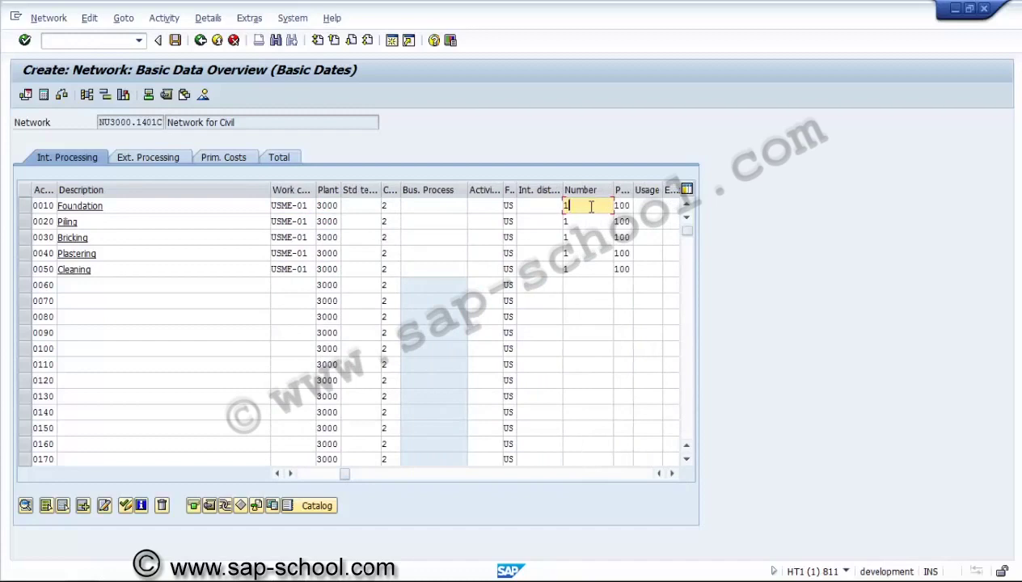
{"action": "key", "text": "BackSpace"}
{"action": "type", "text": "3"}
{"action": "key", "text": "Down"}
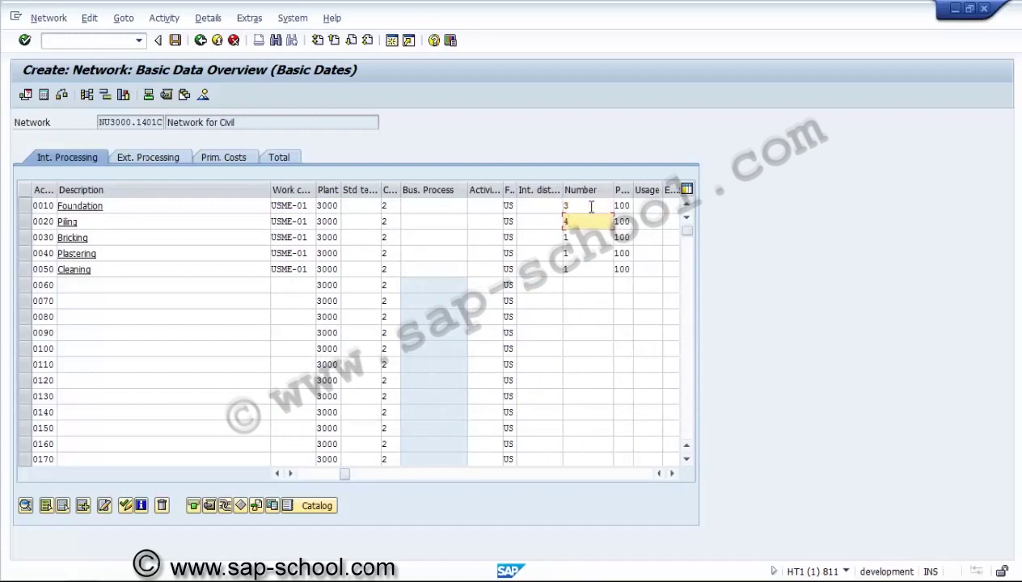
{"action": "type", "text": "4"}
Set the number to 2 for Bricking, 3 for Plastering and 2 for Cleaning, and have the work recalculated
{"action": "key", "text": "Down"}
{"action": "key", "text": "BackSpace"}
{"action": "type", "text": "2"}
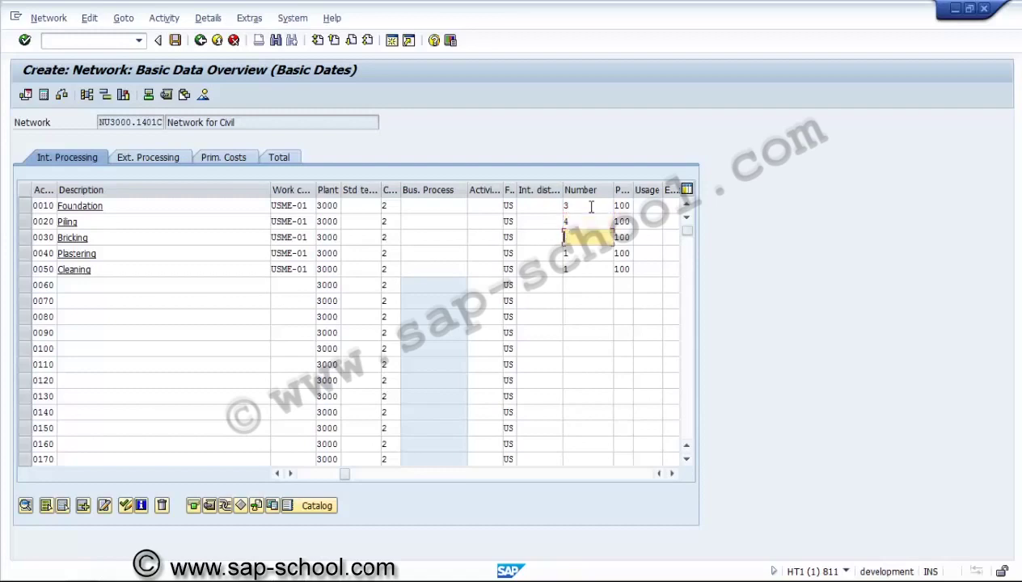
{"action": "key", "text": "Down"}
{"action": "key", "text": "BackSpace"}
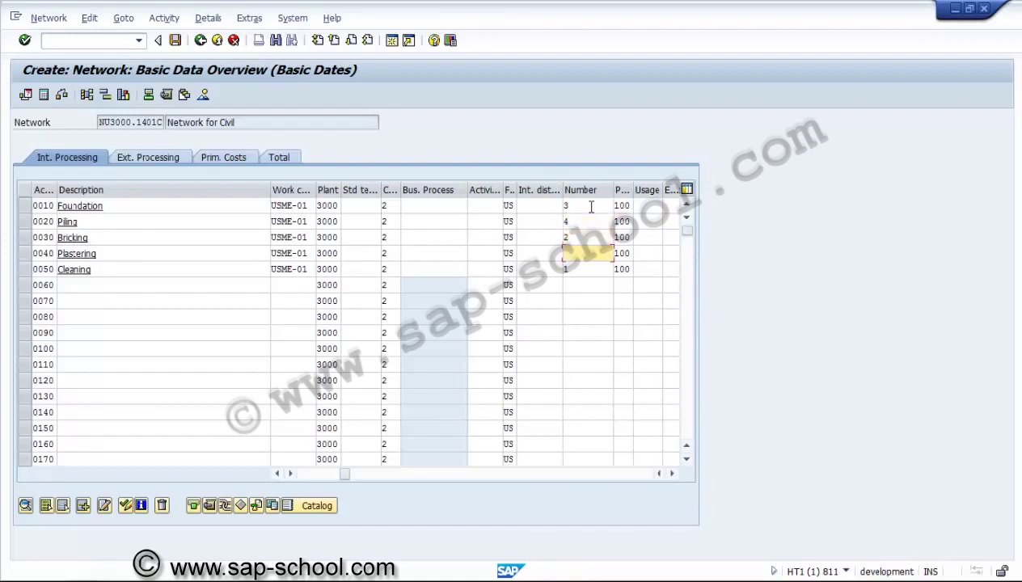
{"action": "type", "text": "3"}
{"action": "key", "text": "Down"}
{"action": "key", "text": "BackSpace"}
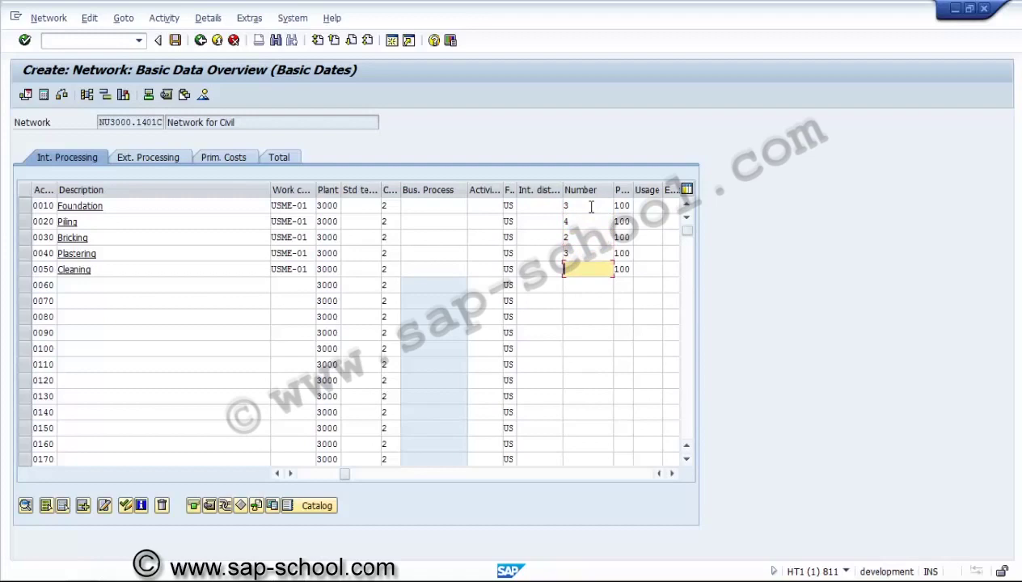
{"action": "type", "text": "2"}
{"action": "key", "text": "Return"}
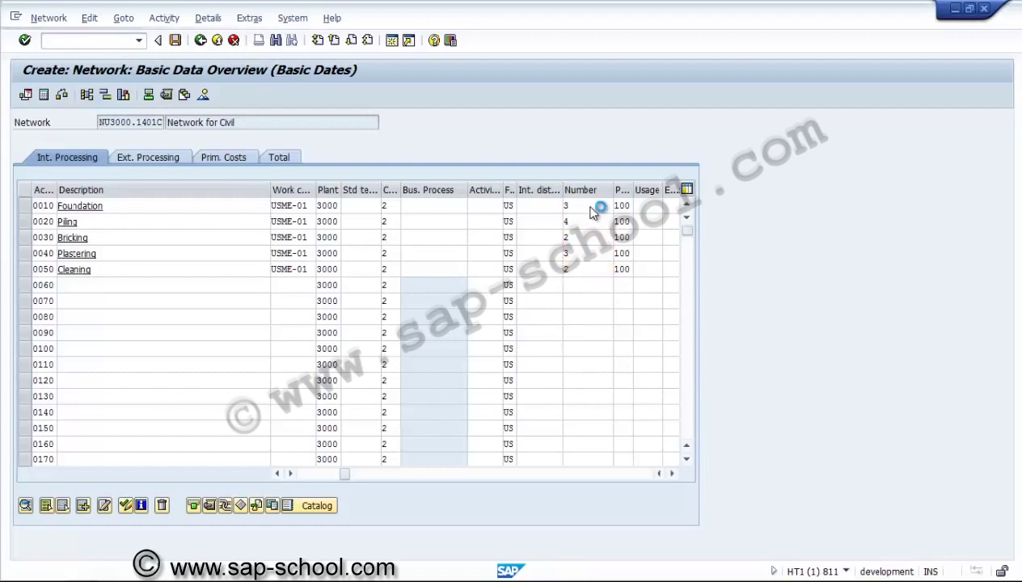
Check the durations and recalculated work of the five activities from Foundation to Cleaning, and save the network
{"action": "left_click", "coordinate": [306, 474]}
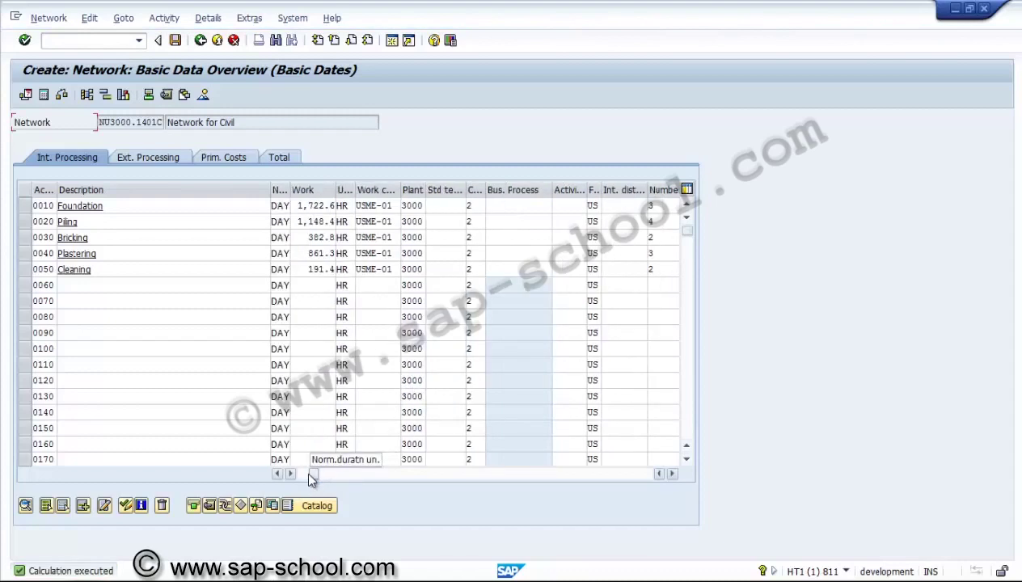
{"action": "left_click", "coordinate": [307, 474]}
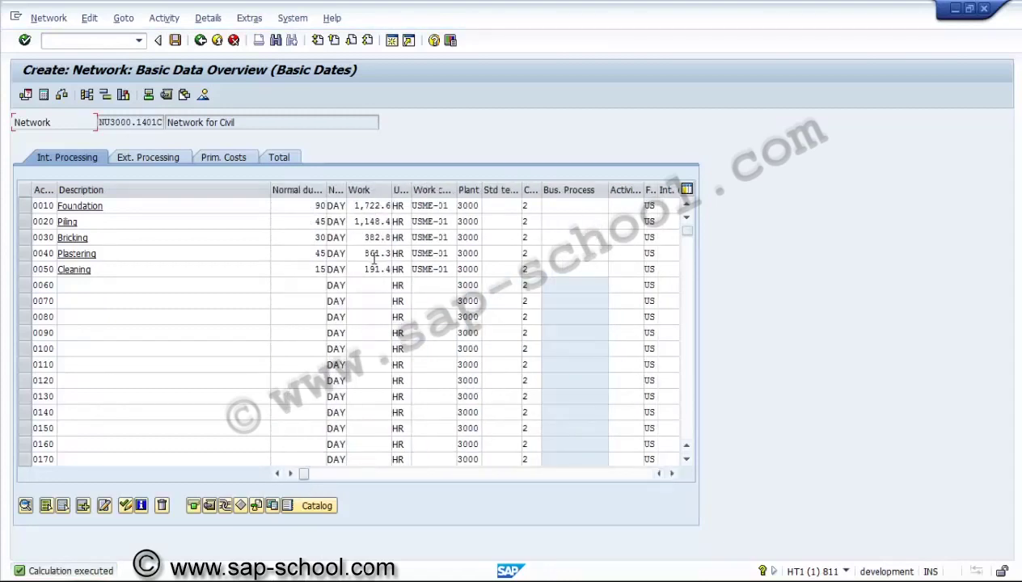
{"action": "left_click", "coordinate": [115, 206]}
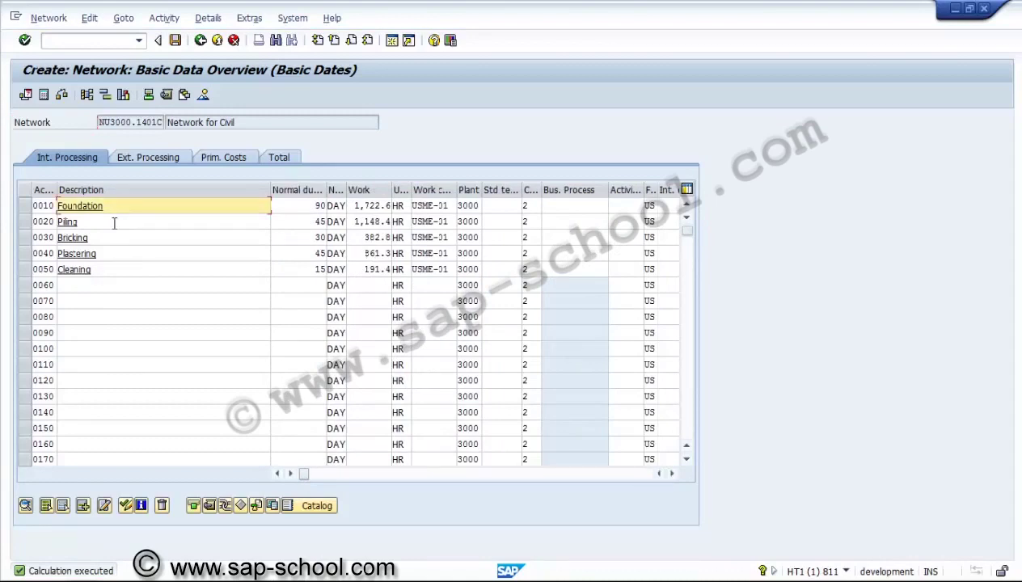
{"action": "left_click", "coordinate": [114, 223]}
{"action": "left_click", "coordinate": [114, 238]}
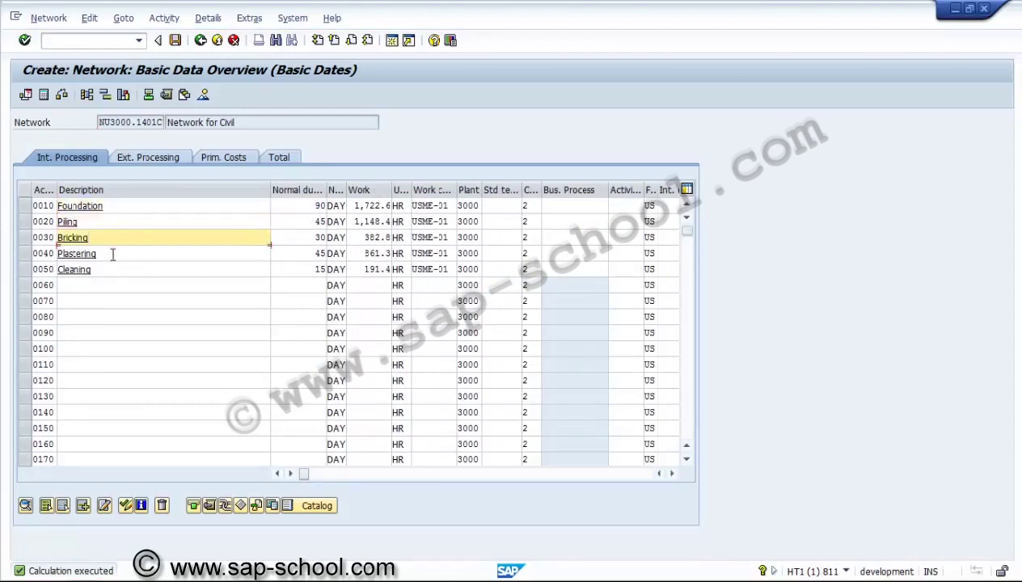
{"action": "left_click", "coordinate": [114, 253]}
{"action": "left_click", "coordinate": [112, 270]}
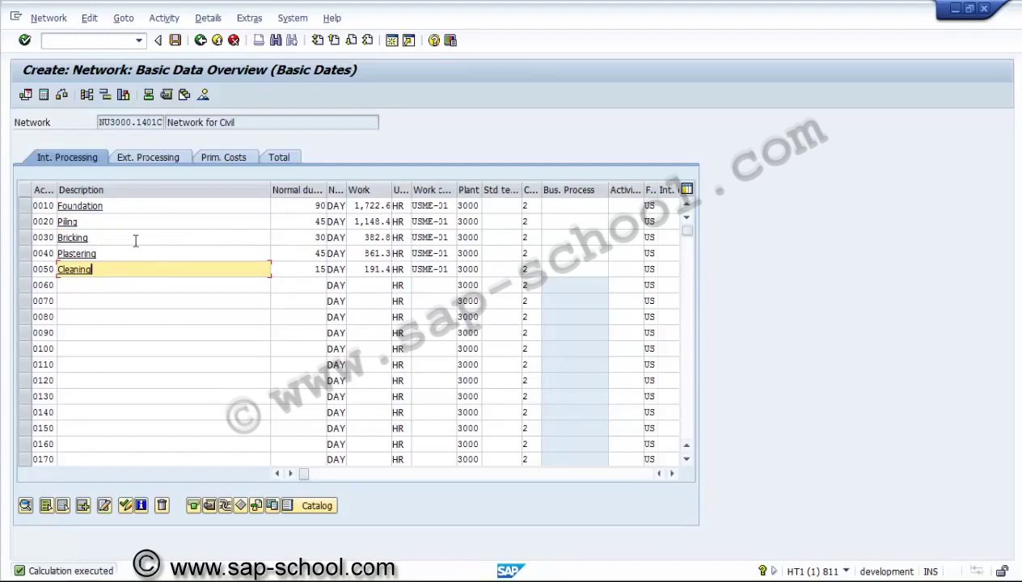
{"action": "left_click", "coordinate": [176, 42]}
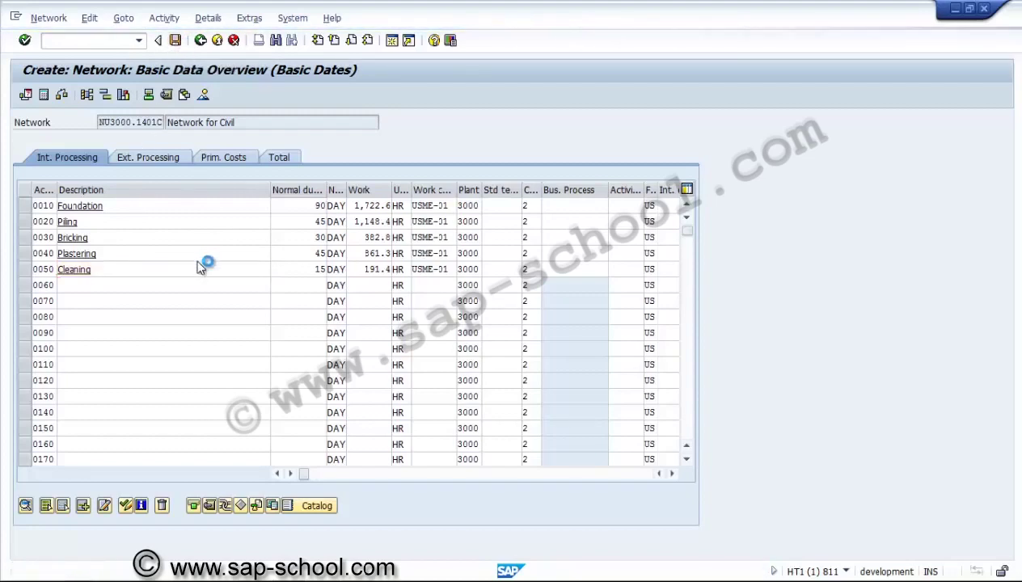
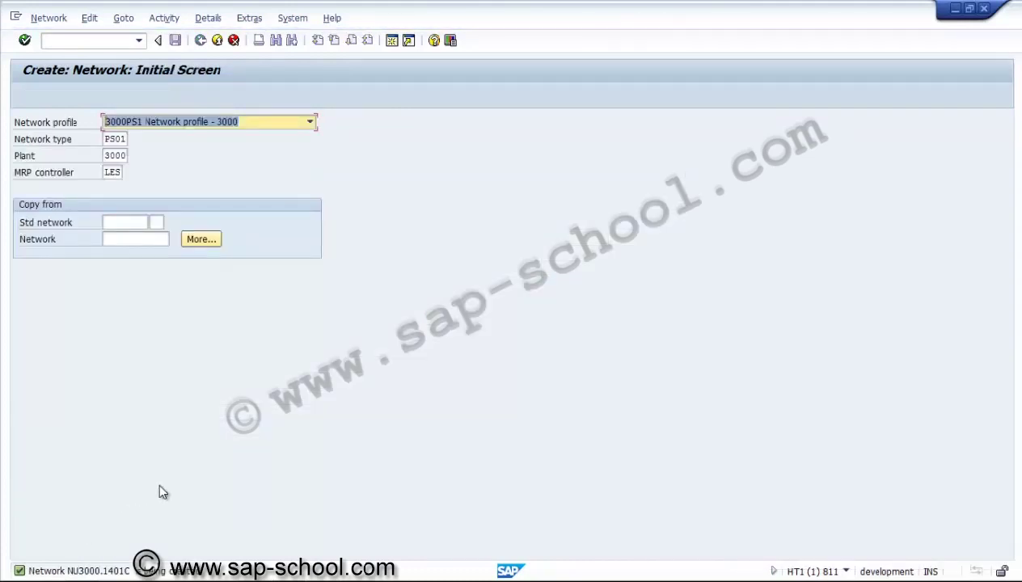
Switch to changing networks and open the header data of network NU3000.1401C
{"action": "left_click", "coordinate": [56, 17]}
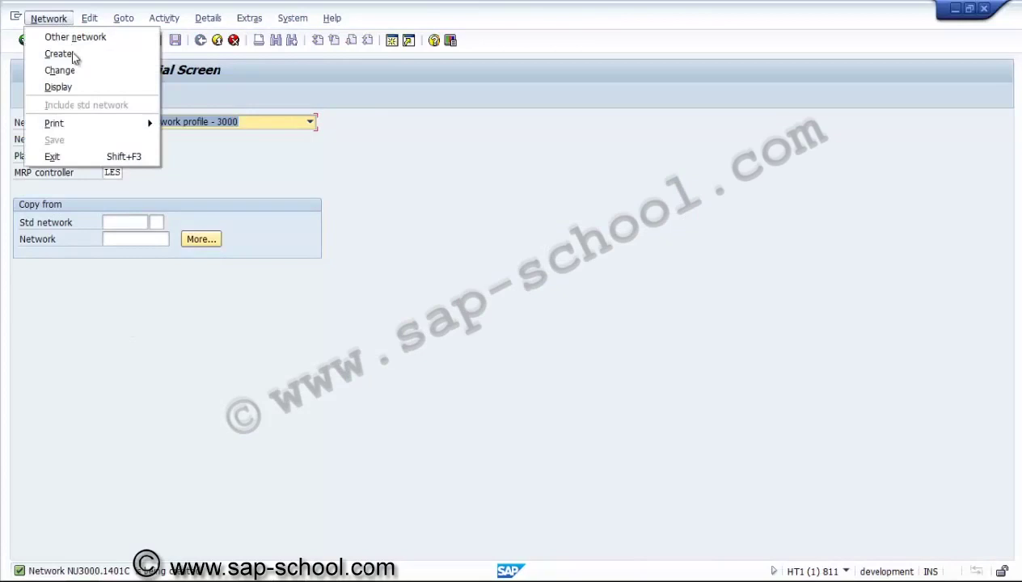
{"action": "left_click", "coordinate": [76, 69]}
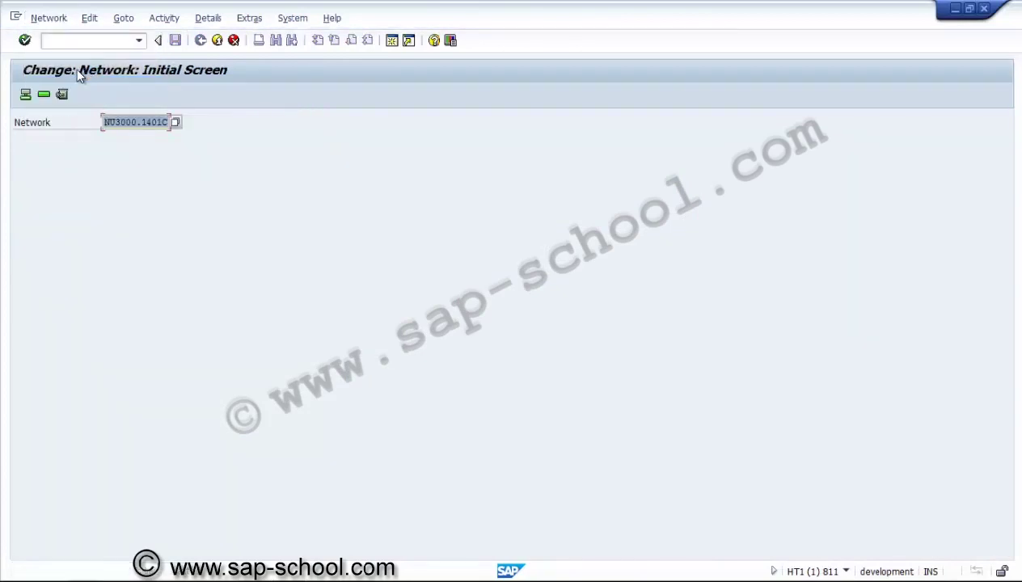
{"action": "left_click", "coordinate": [25, 95]}
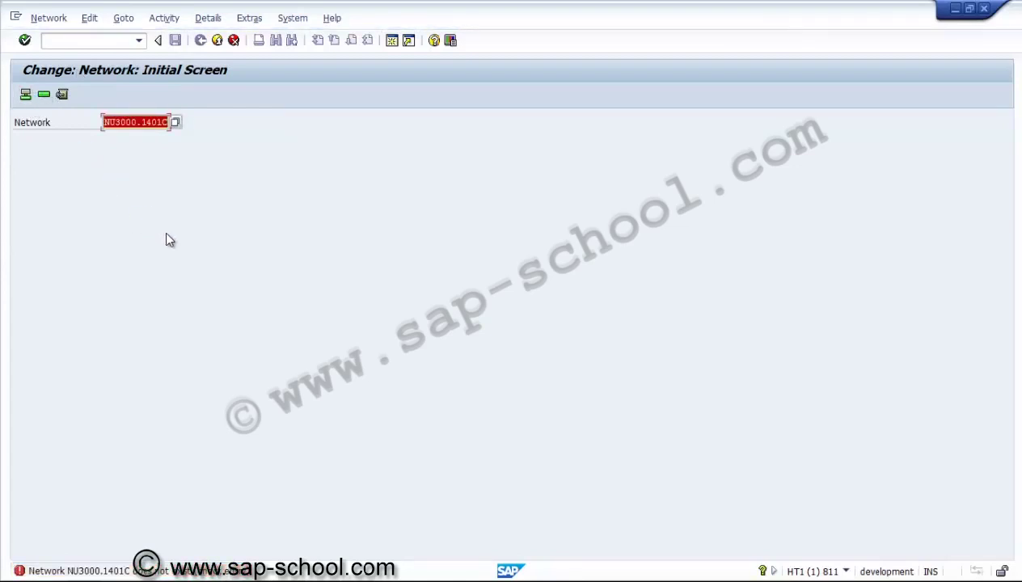
{"action": "left_click", "coordinate": [26, 95]}
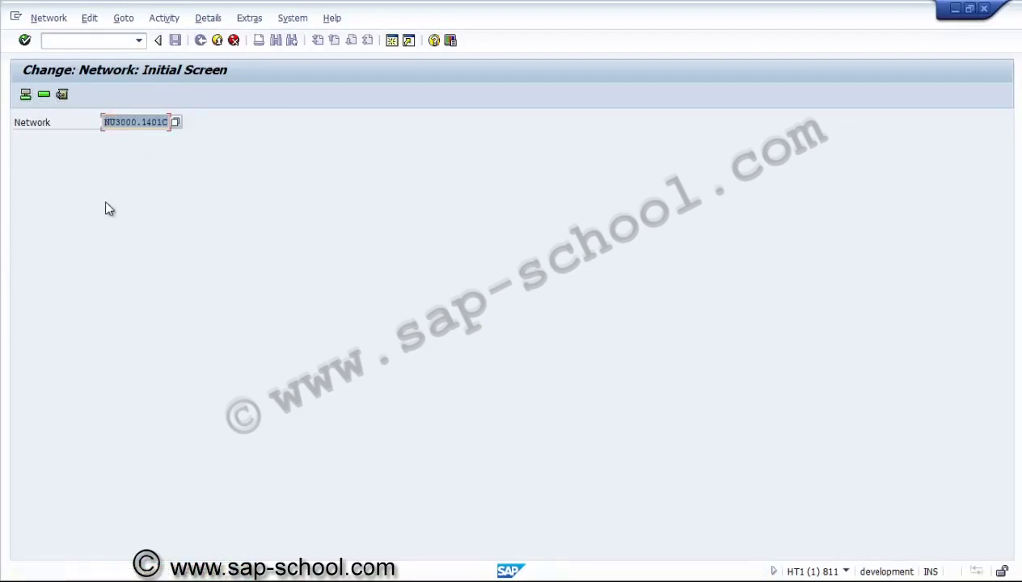
{"action": "key", "text": "Return"}
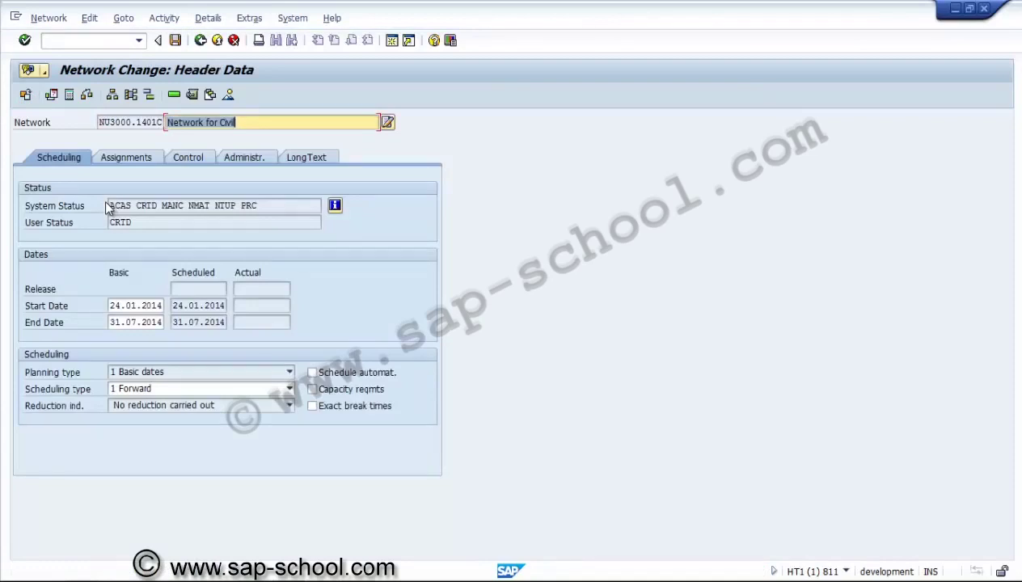
Enter NU3000.1401.C as the WBS element in the network's assignments and try to save
{"action": "key", "text": "ctrl+Page_Down"}
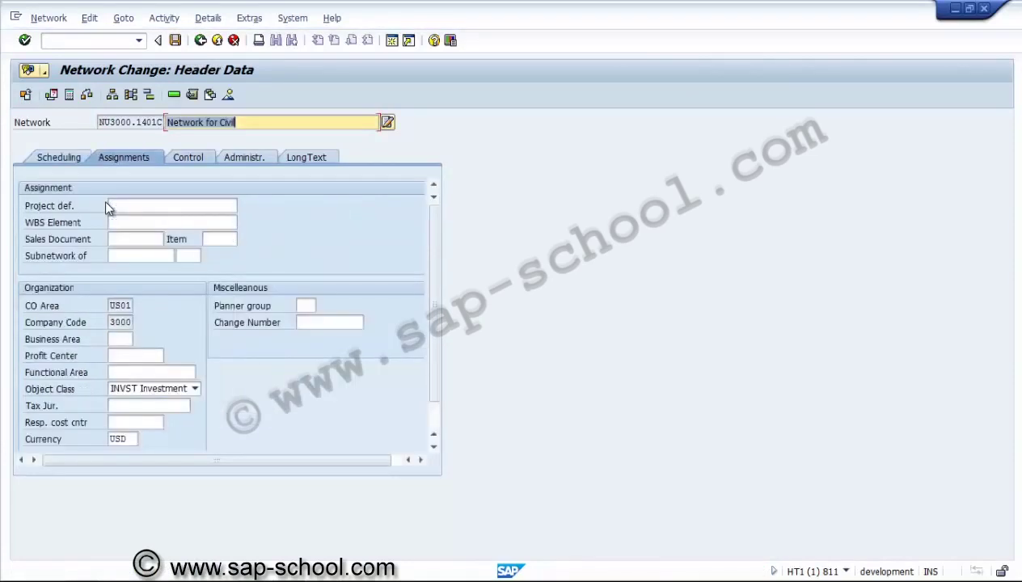
{"action": "key", "text": "Tab"}
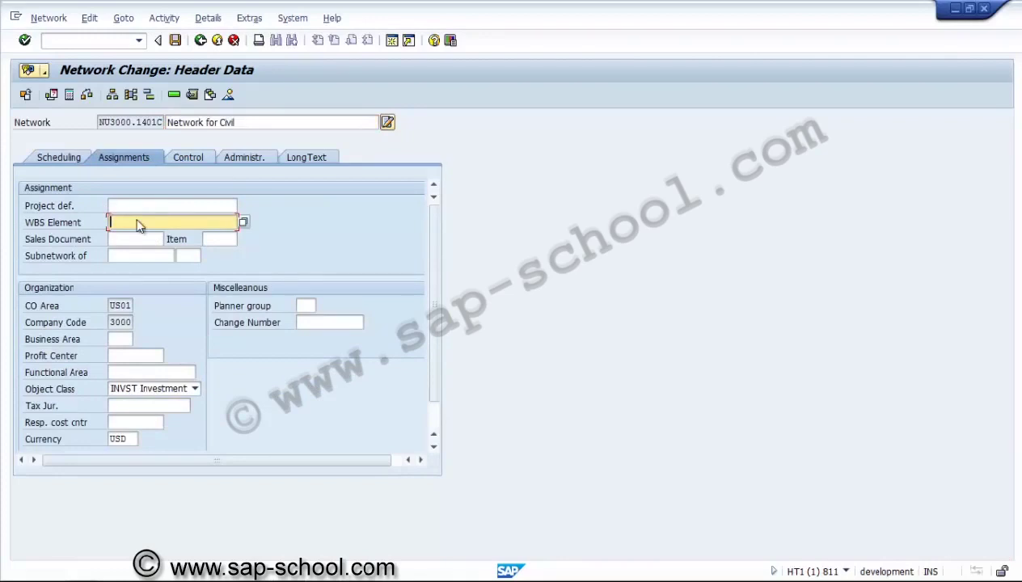
{"action": "type", "text": "NU3000.1401.C"}
{"action": "left_click", "coordinate": [175, 41]}
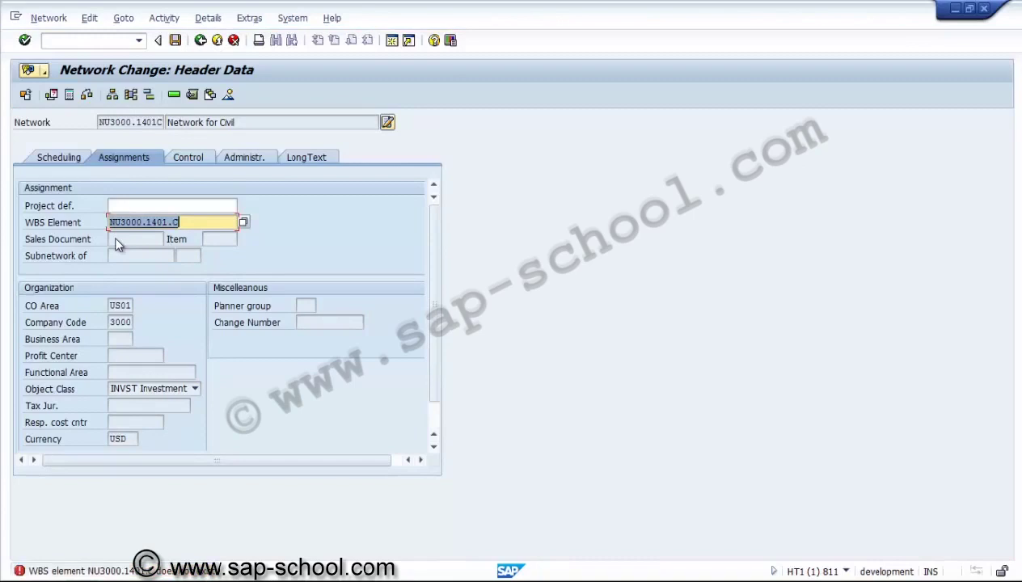
Correct the WBS element to U3000.1401.C and copy its dates to the network
{"action": "left_click", "coordinate": [223, 220]}
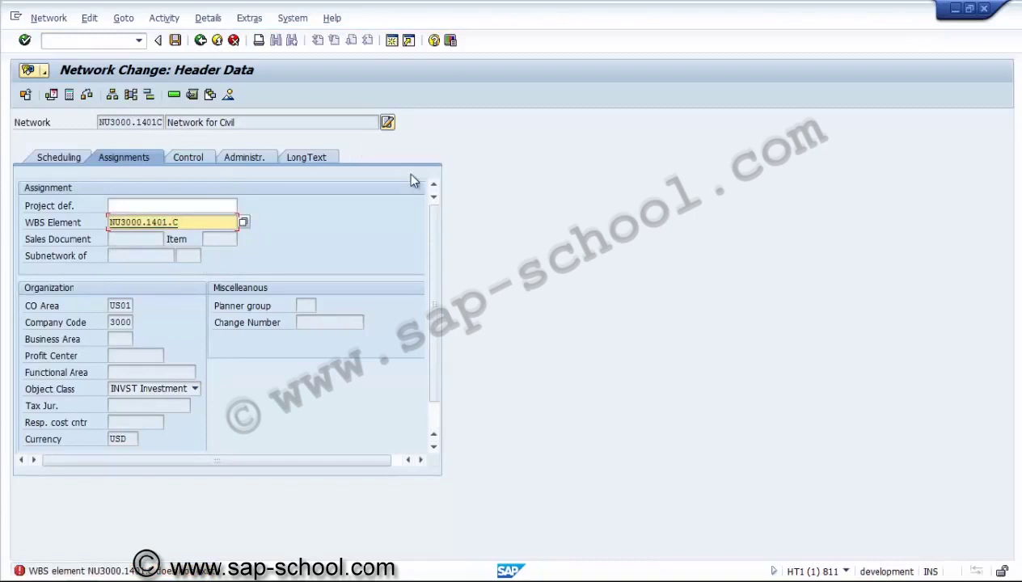
{"action": "key", "text": "Left"}
{"action": "key", "text": "Left"}
{"action": "key", "text": "Left"}
{"action": "key", "text": "Left"}
{"action": "key", "text": "Left"}
{"action": "key", "text": "Left"}
{"action": "key", "text": "Left"}
{"action": "key", "text": "Left"}
{"action": "key", "text": "Left"}
{"action": "key", "text": "Left"}
{"action": "key", "text": "Left"}
{"action": "key", "text": "Left"}
{"action": "key", "text": "BackSpace"}
{"action": "key", "text": "Return"}
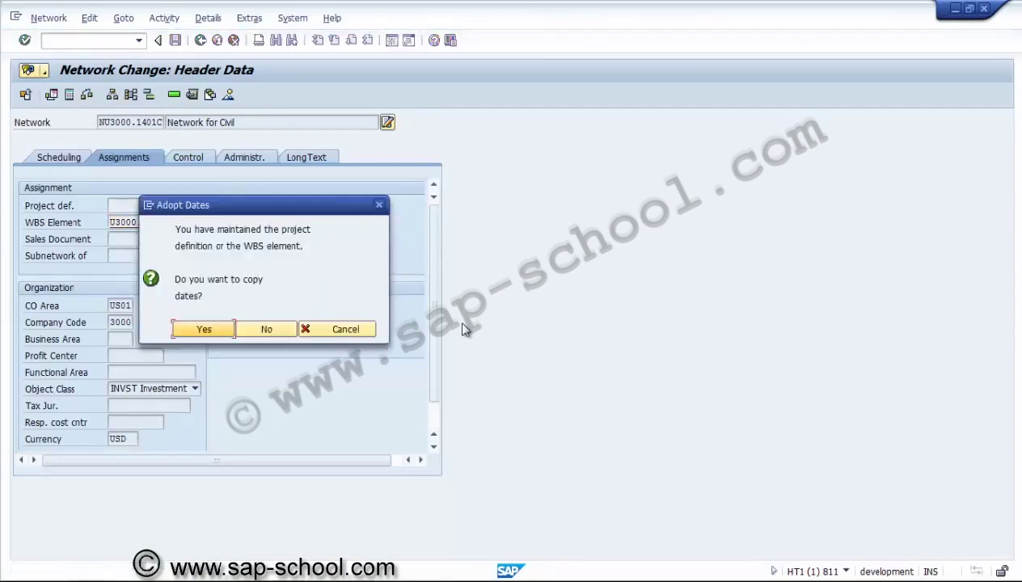
{"action": "key", "text": "Return"}
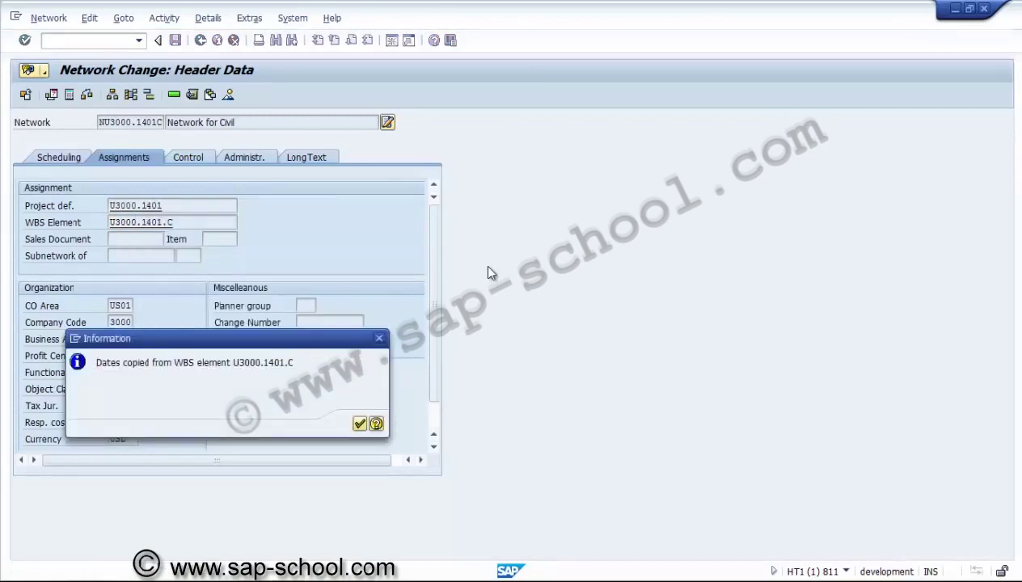
{"action": "key", "text": "Return"}
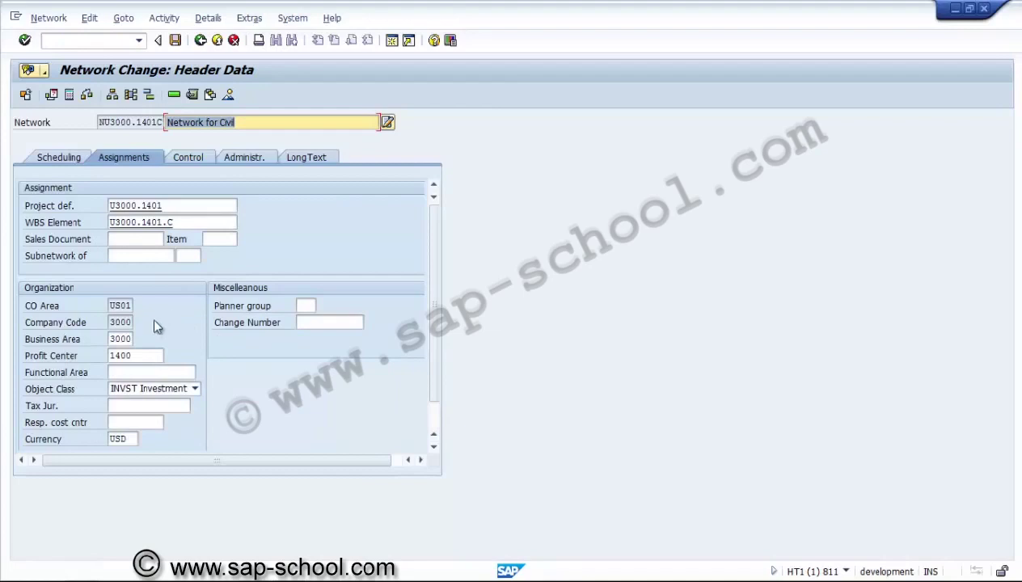
Examine the assignment, control, administrative, long text and scheduling data in the network header
{"action": "left_click", "coordinate": [146, 205]}
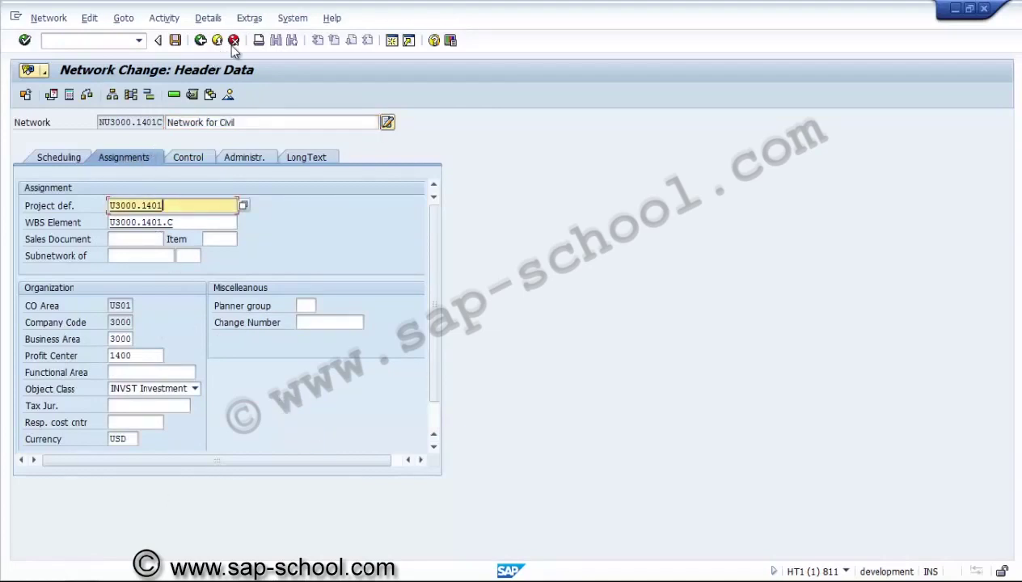
{"action": "left_click", "coordinate": [142, 254]}
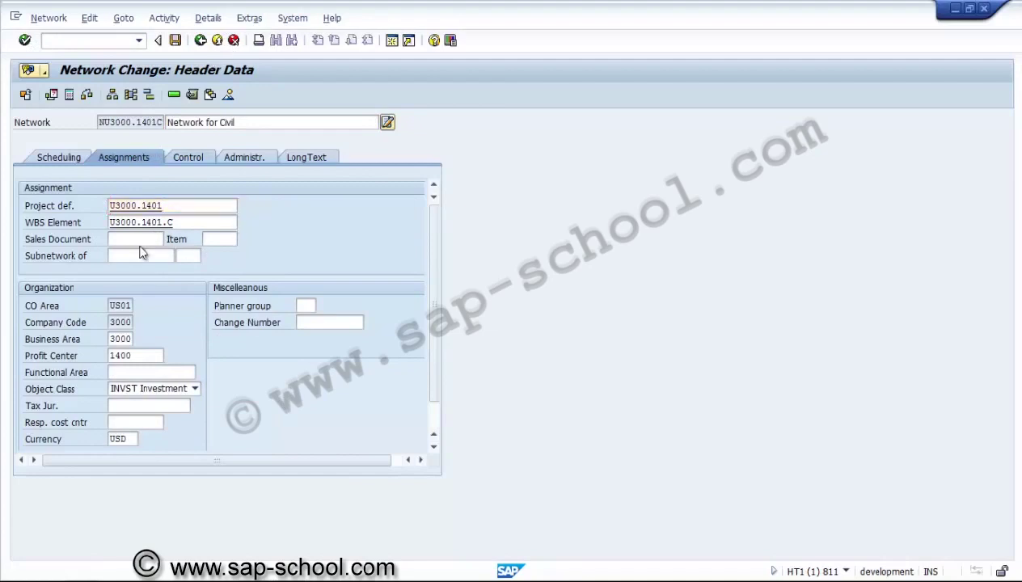
{"action": "key", "text": "ctrl+Page_Down"}
{"action": "key", "text": "ctrl+Page_Down"}
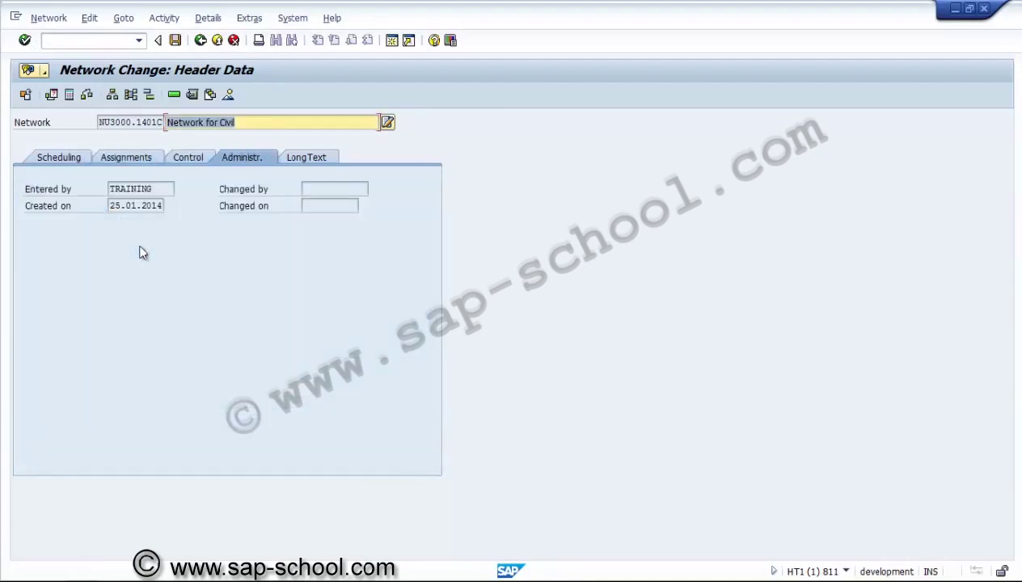
{"action": "left_click", "coordinate": [194, 349]}
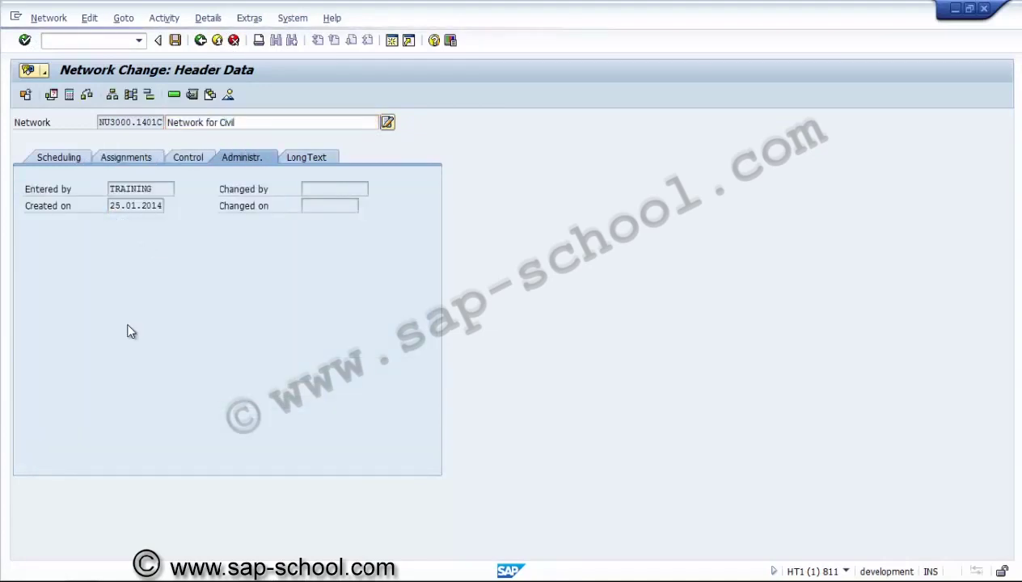
{"action": "key", "text": "ctrl+Page_Down"}
{"action": "key", "text": "ctrl+Page_Down"}
{"action": "key", "text": "ctrl+Page_Down"}
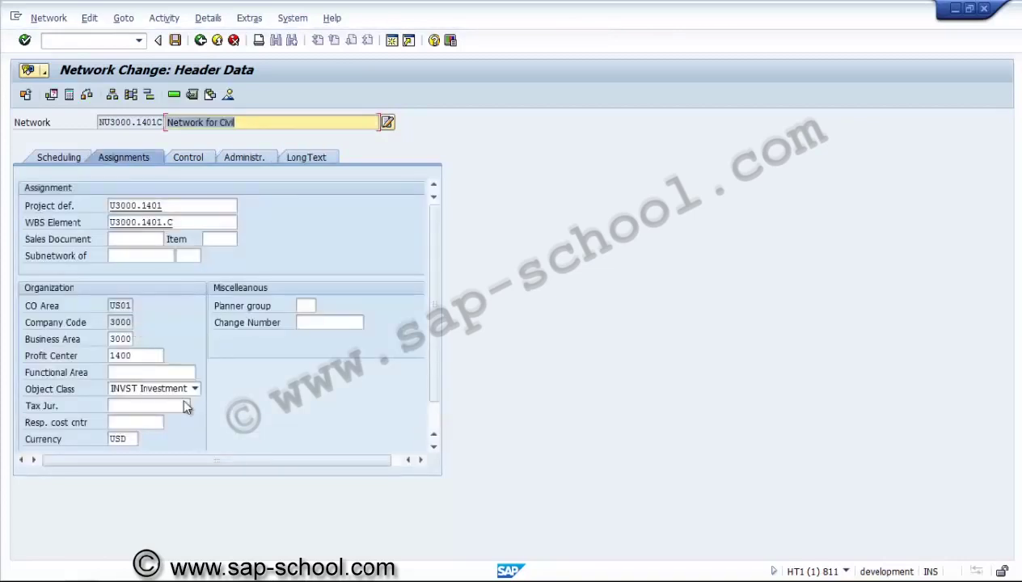
Return to the network's activity overview and save the changed network
{"action": "left_click", "coordinate": [227, 360]}
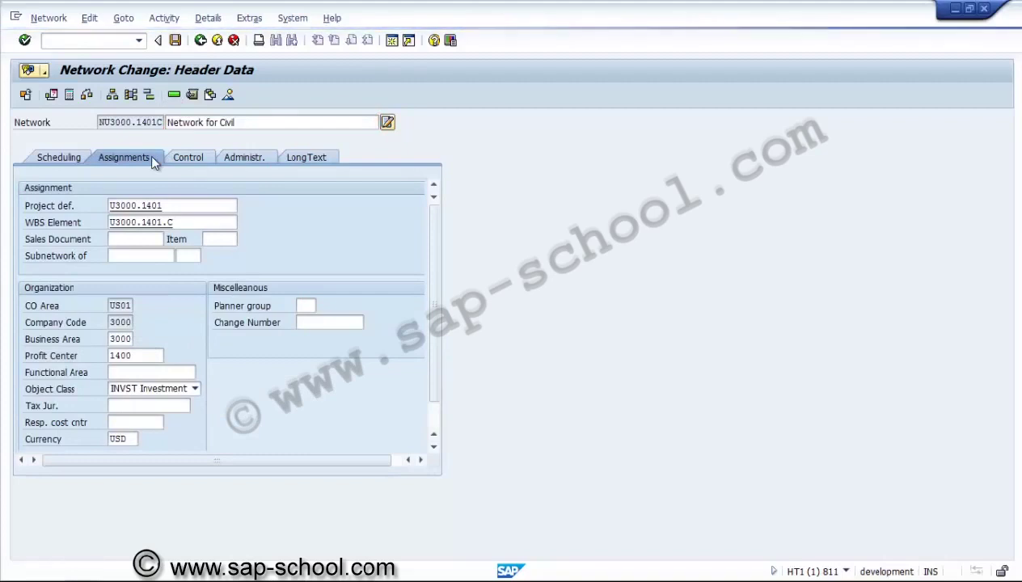
{"action": "key", "text": "F3"}
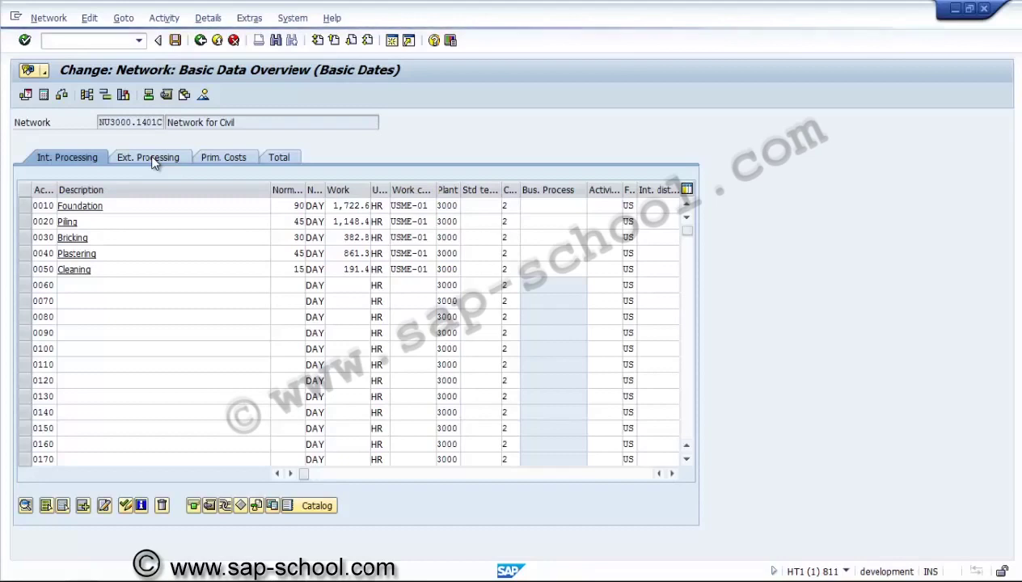
{"action": "key", "text": "ctrl+s"}
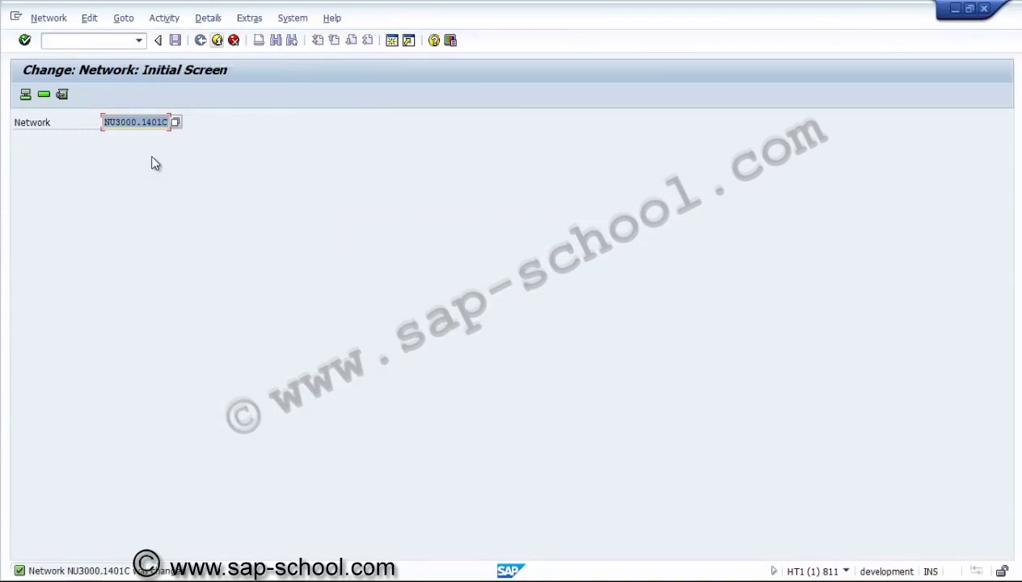
Start creating a new network with profile 3000PS1 for plant 3000, using network NU3000.1401C as the copy source
{"action": "key", "text": "shift+F3"}
{"action": "key", "text": "Up"}
{"action": "key", "text": "Up"}
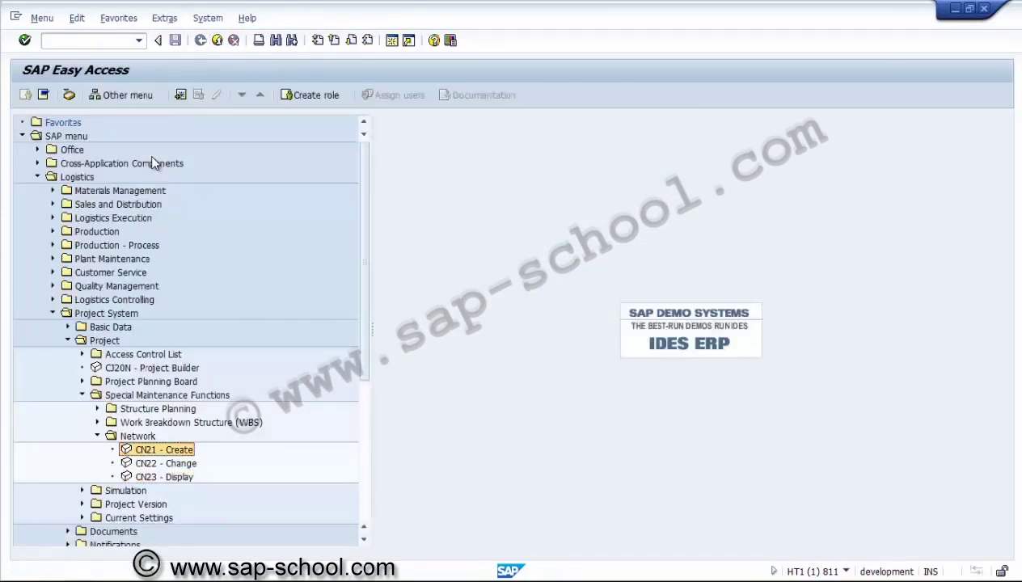
{"action": "key", "text": "Return"}
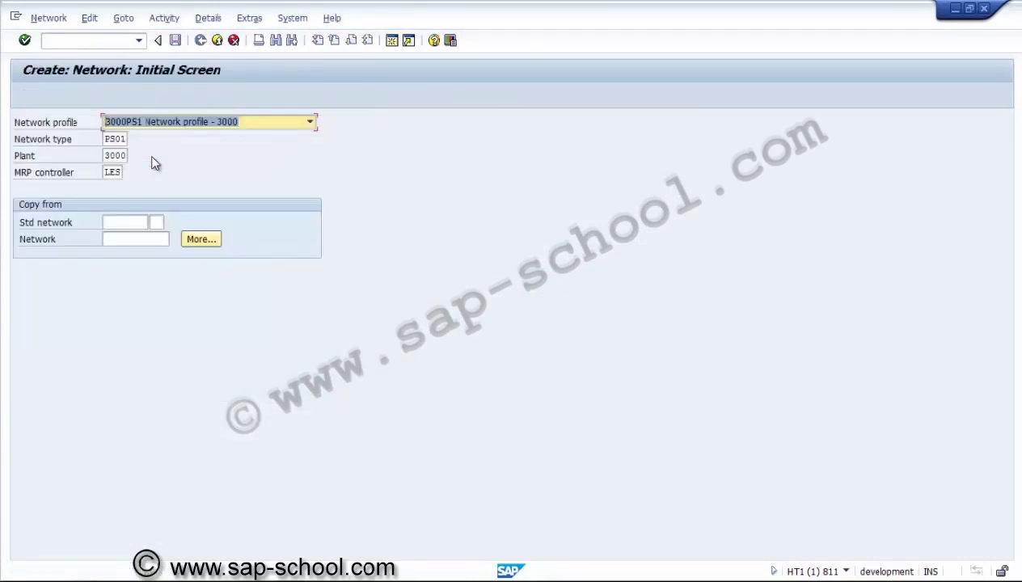
{"action": "key", "text": "F4"}
{"action": "key", "text": "Escape"}
{"action": "key", "text": "Tab"}
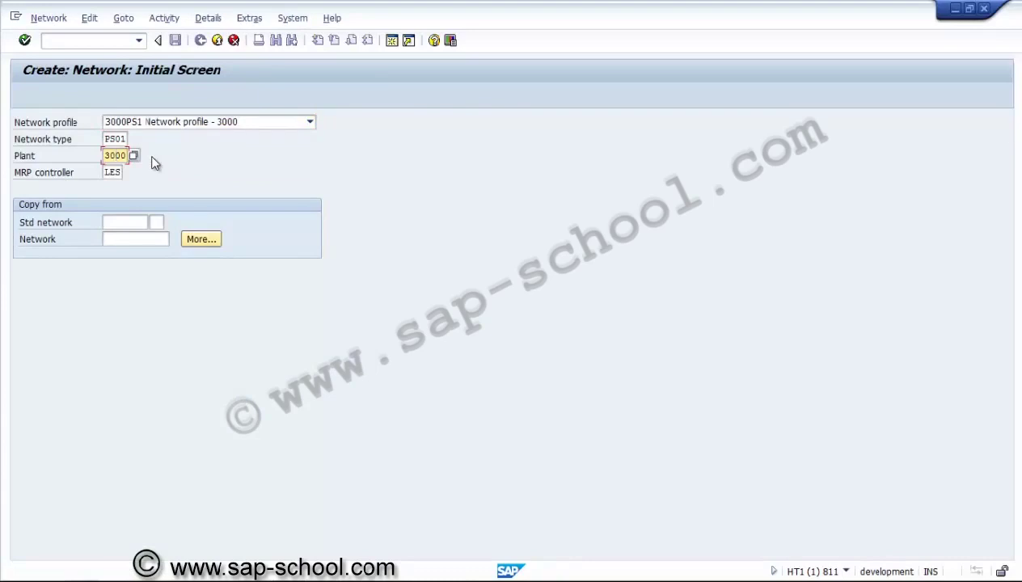
{"action": "key", "text": "Tab"}
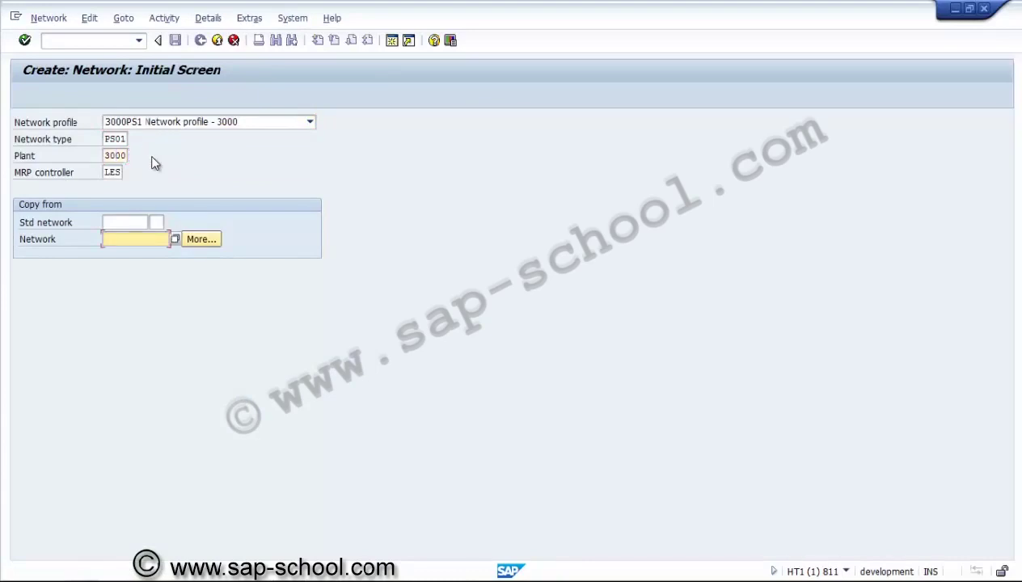
{"action": "type", "text": "NU3000.14010"}
{"action": "key", "text": "Return"}
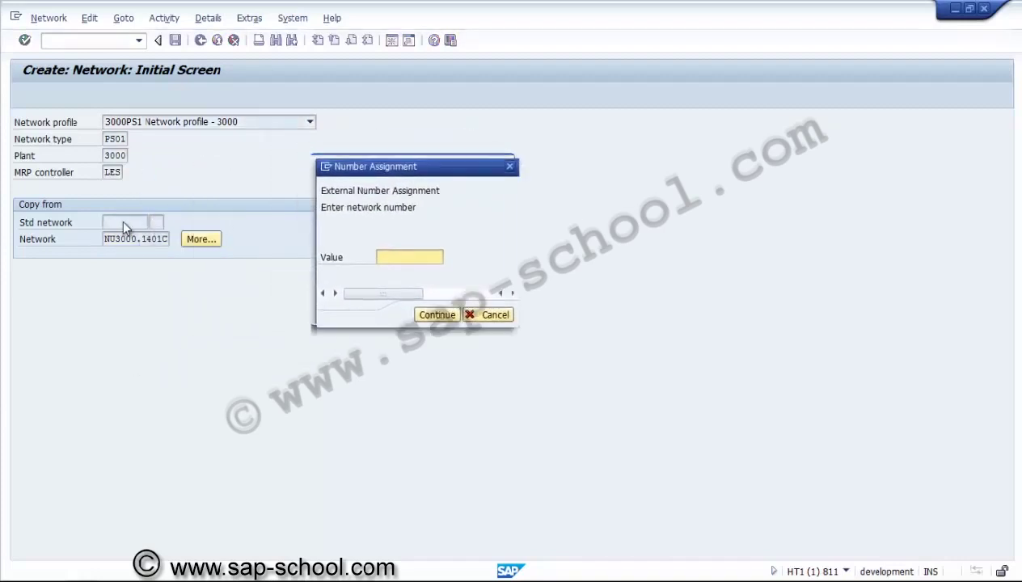
Assign the number NU3000.1401E to the copied network and accept its proposed start date
{"action": "type", "text": "N"}
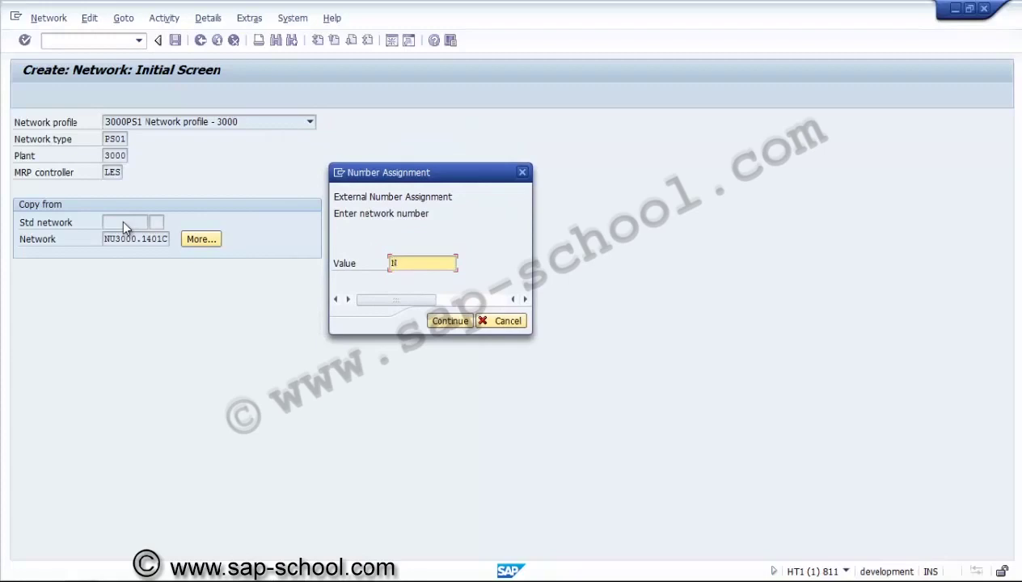
{"action": "type", "text": "U3000.1401E"}
{"action": "key", "text": "Tab"}
{"action": "key", "text": "Tab"}
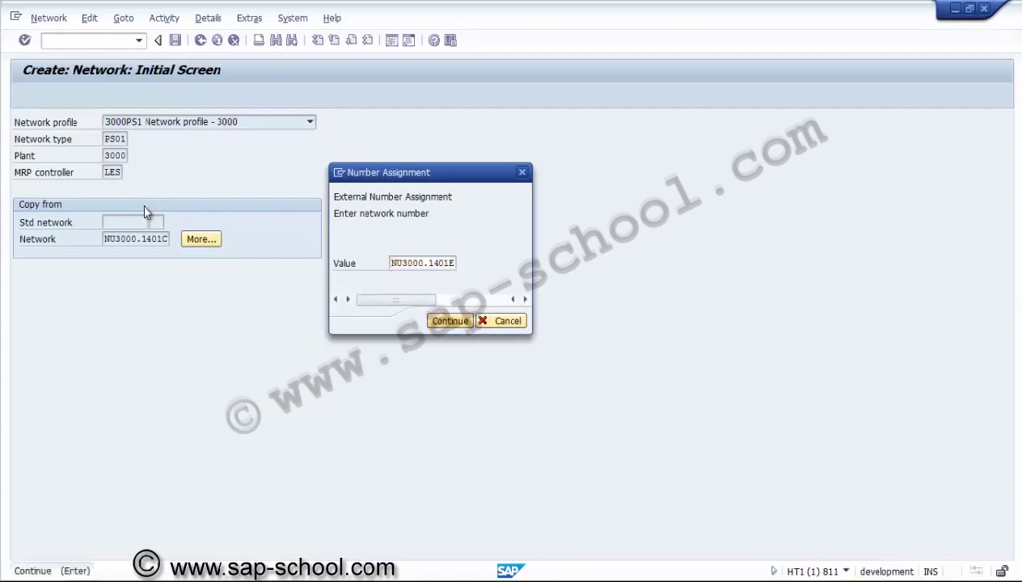
{"action": "key", "text": "Return"}
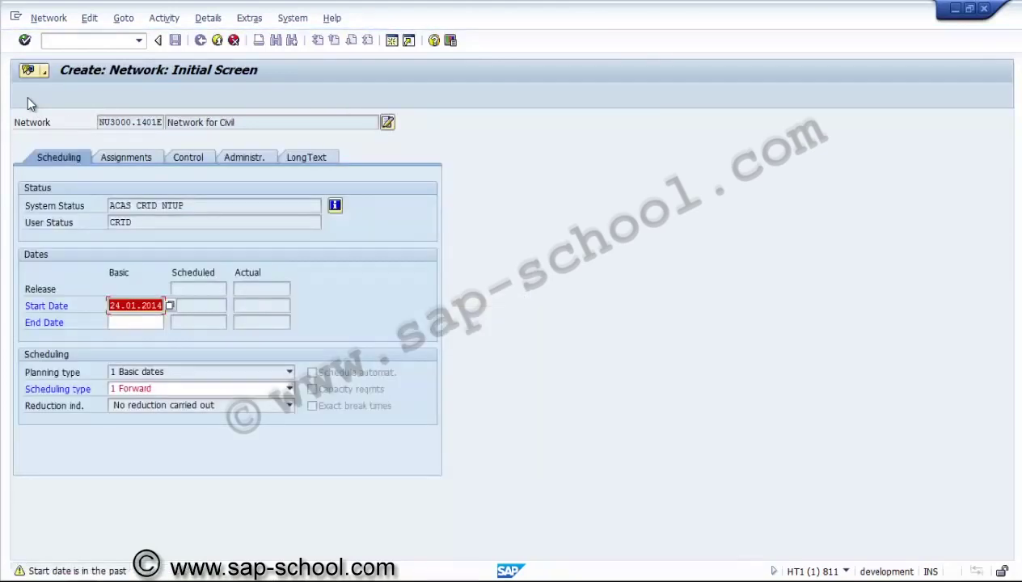
{"action": "key", "text": "Return"}
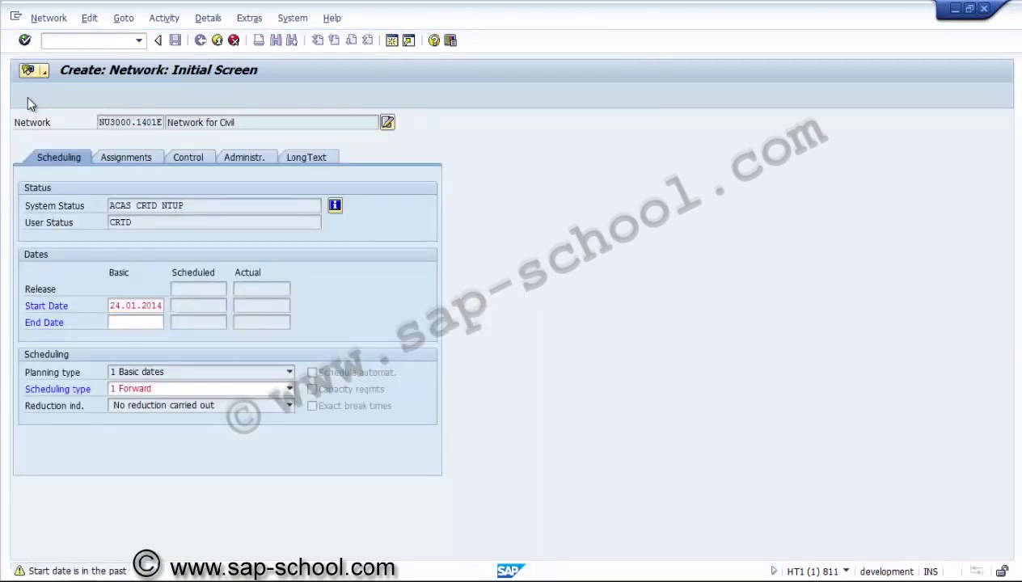
Set the basic end date of network NU3000.1401E to 30.09.2014 and confirm the scheduling dates
{"action": "key", "text": "Tab"}
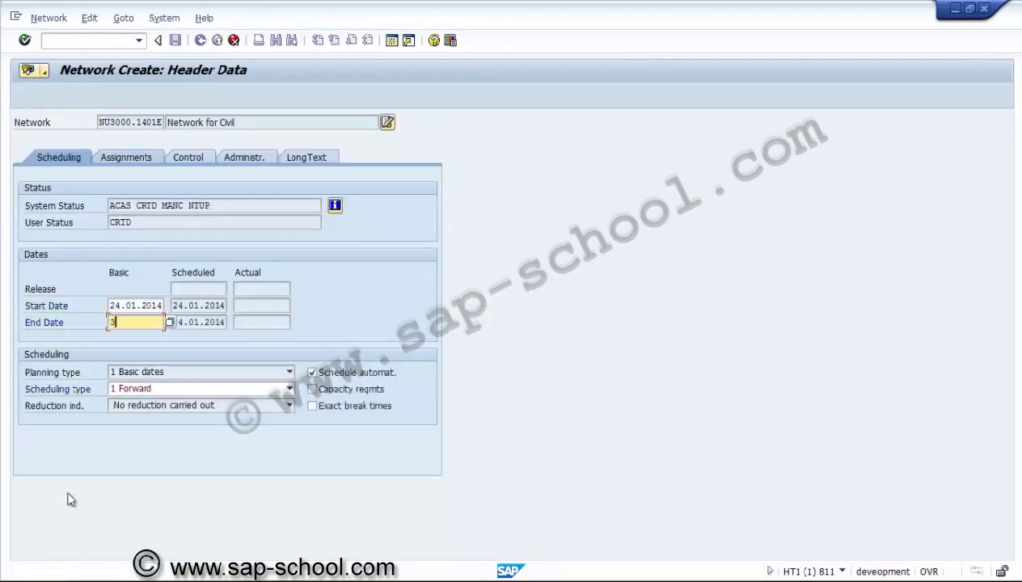
{"action": "type", "text": "30.09.2014"}
{"action": "key", "text": "Return"}
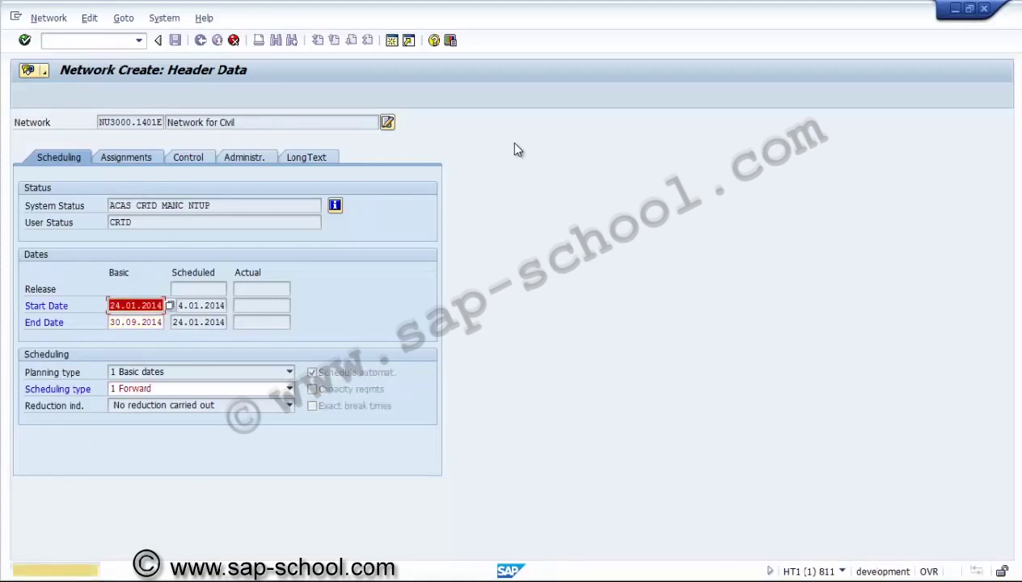
{"action": "key", "text": "Return"}
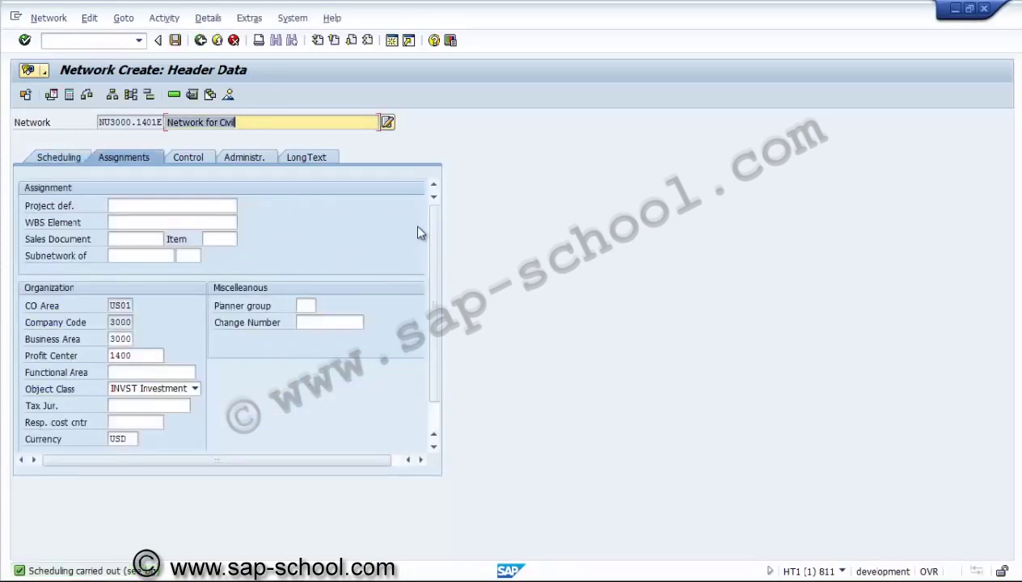
Assign the network to WBS element U3000.1401.E and accept the dates copied from that element
{"action": "key", "text": "Tab"}
{"action": "key", "text": "Tab"}
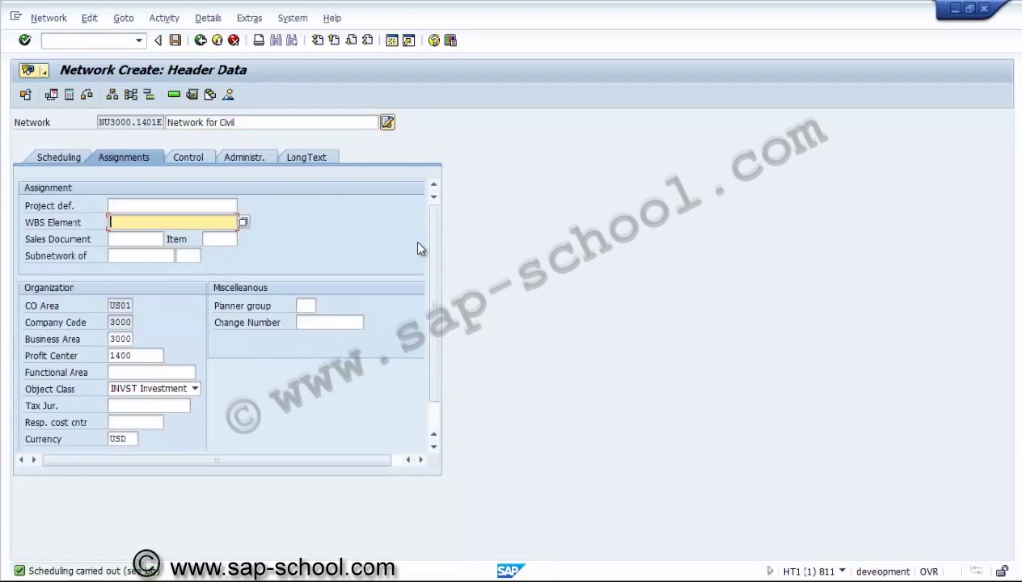
{"action": "type", "text": "U3000.1401.E"}
{"action": "key", "text": "Return"}
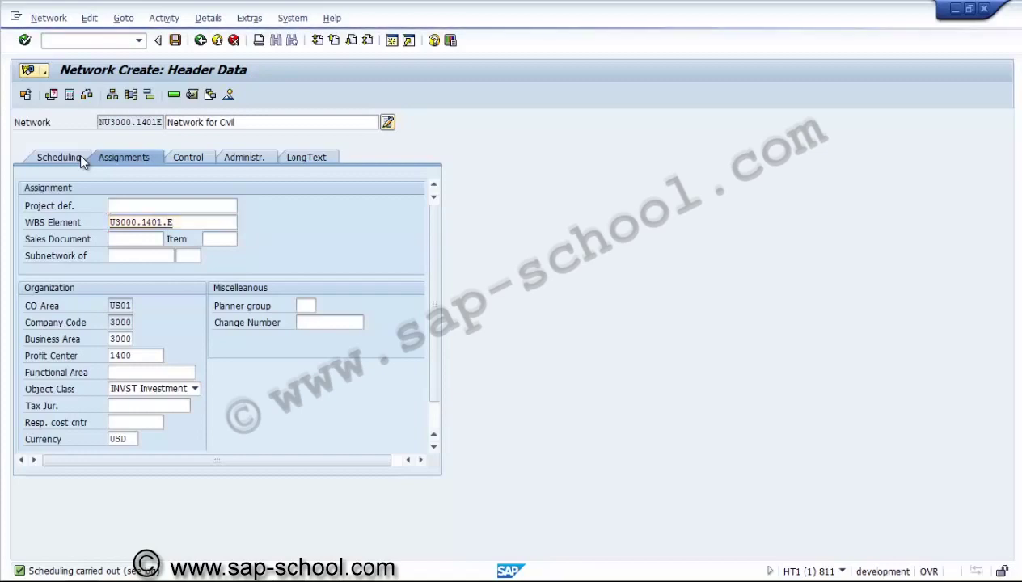
{"action": "key", "text": "Return"}
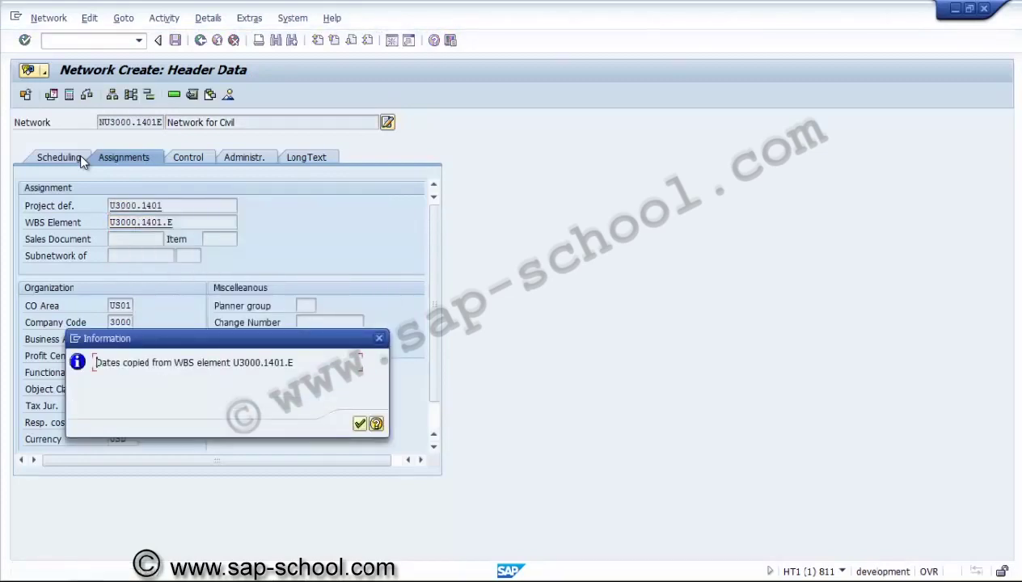
{"action": "key", "text": "Return"}
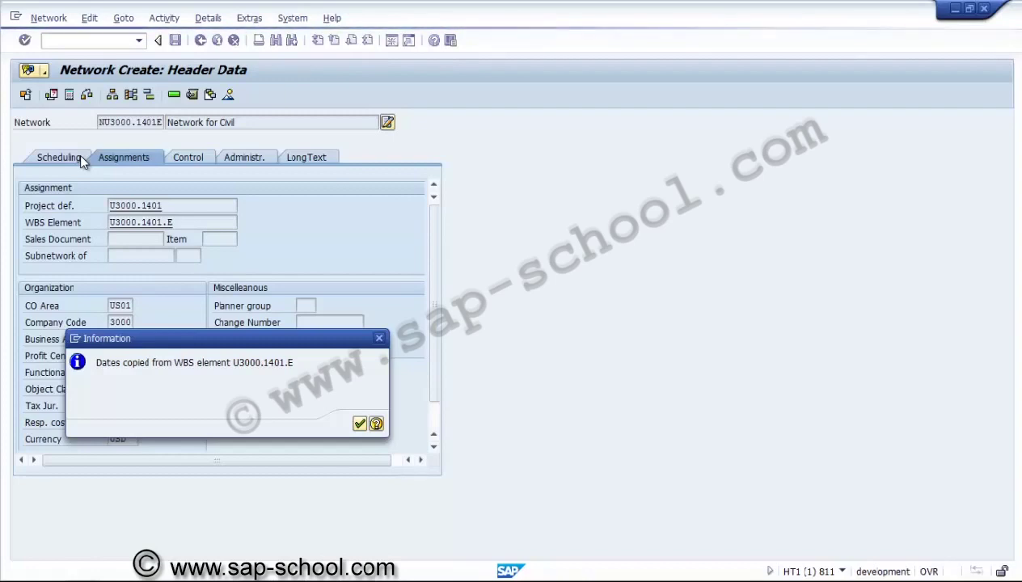
{"action": "key", "text": "Return"}
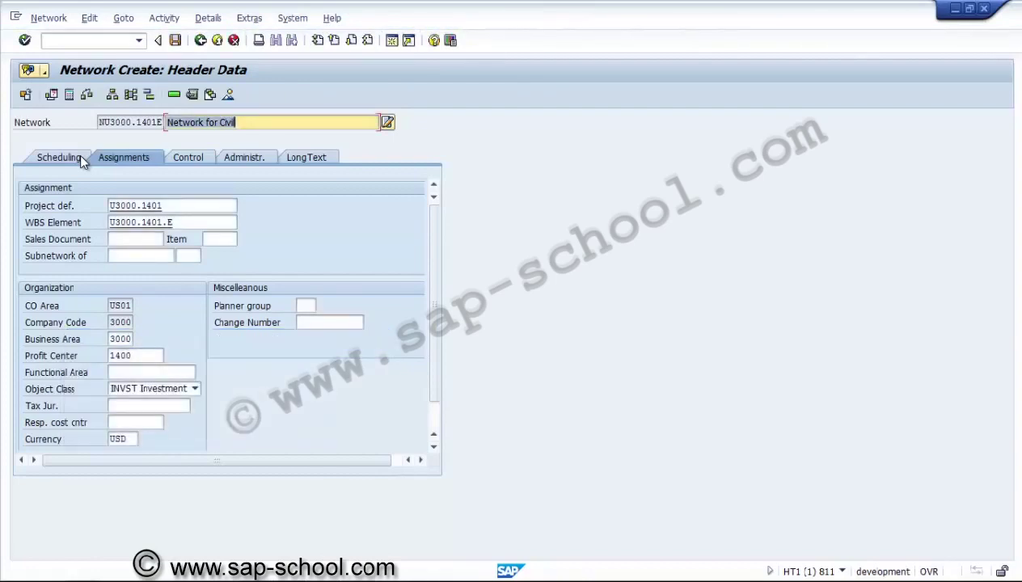
Open the network's activity overview and rename activity 0010 as "Equipment shifting"
{"action": "key", "text": "Return"}
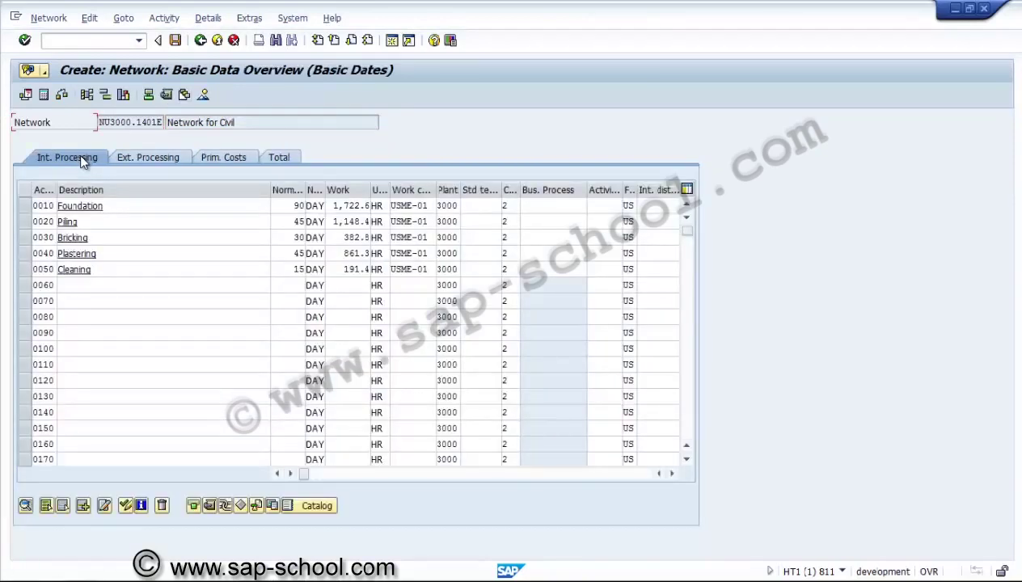
{"action": "key", "text": "Tab"}
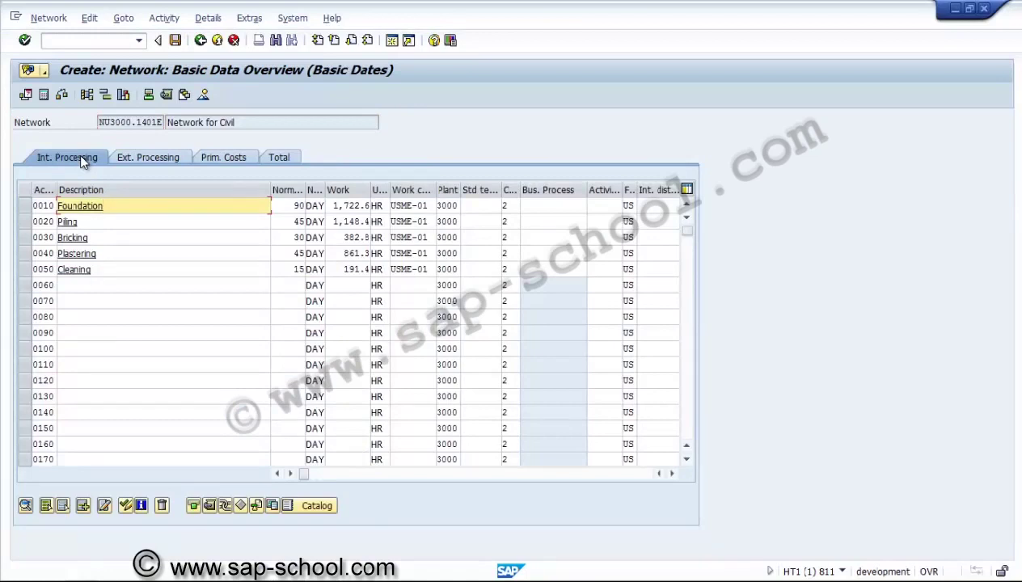
{"action": "key", "text": "BackSpace"}
{"action": "key", "text": "BackSpace"}
{"action": "key", "text": "BackSpace"}
{"action": "key", "text": "BackSpace"}
{"action": "key", "text": "BackSpace"}
{"action": "key", "text": "BackSpace"}
{"action": "key", "text": "BackSpace"}
{"action": "key", "text": "BackSpace"}
{"action": "key", "text": "BackSpace"}
{"action": "key", "text": "BackSpace"}
{"action": "type", "text": "eQYU"}
{"action": "key", "text": "BackSpace"}
{"action": "key", "text": "BackSpace"}
{"action": "key", "text": "BackSpace"}
{"action": "key", "text": "BackSpace"}
{"action": "type", "text": "Equipment shifting"}
{"action": "key", "text": "Down"}
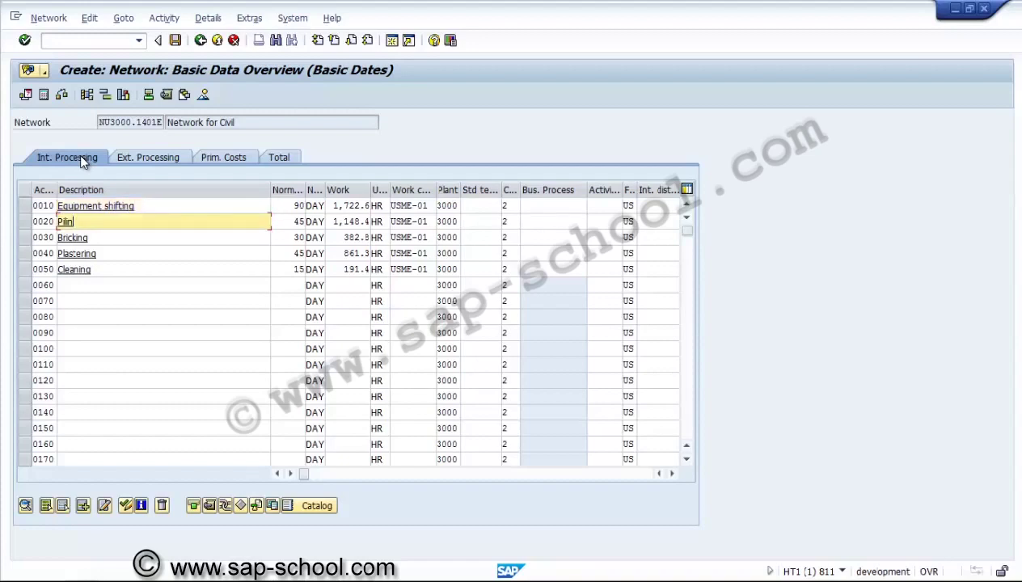
Rename activity 0020 as "Equipment assembling"
{"action": "key", "text": "BackSpace"}
{"action": "key", "text": "BackSpace"}
{"action": "key", "text": "BackSpace"}
{"action": "key", "text": "BackSpace"}
{"action": "key", "text": "BackSpace"}
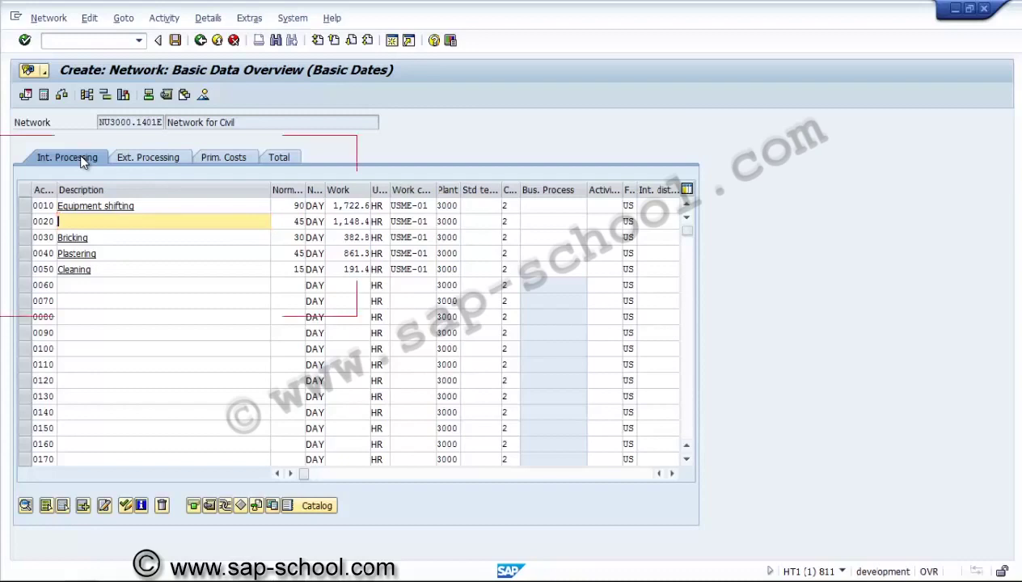
{"action": "type", "text": "Equi"}
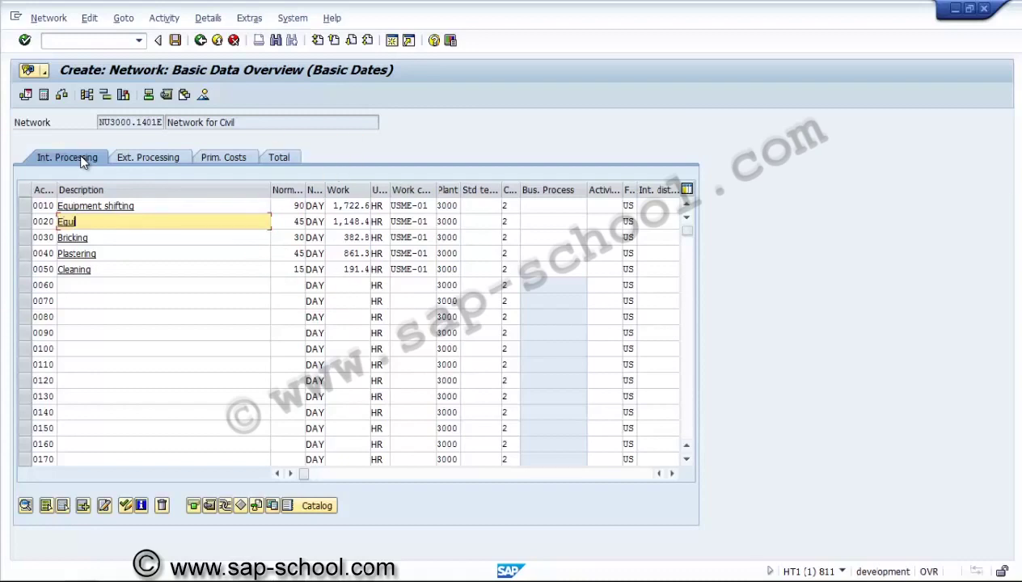
{"action": "type", "text": "pment assembling"}
{"action": "key", "text": "Down"}
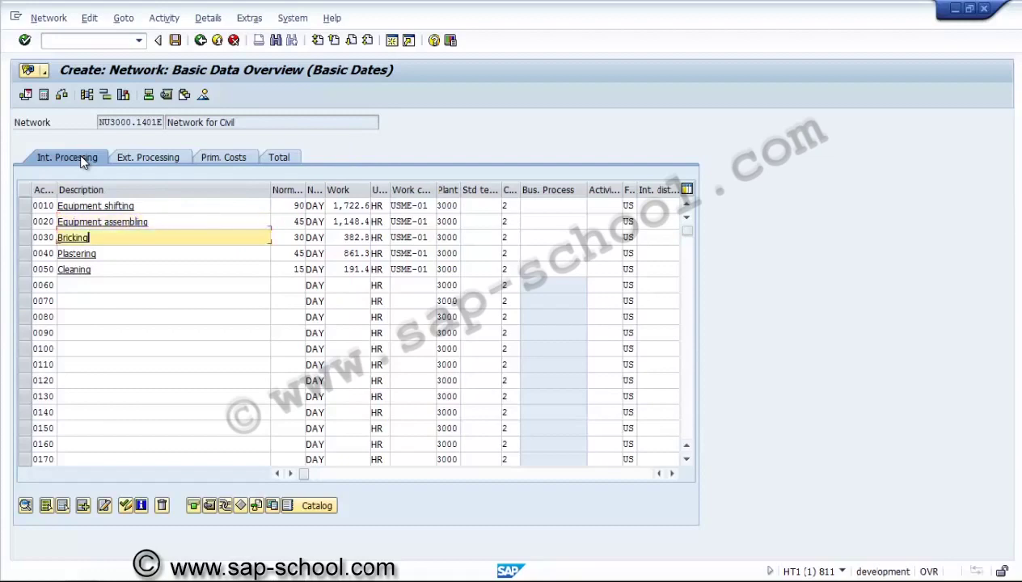
Rename activity 0030 as "Equipment erection"
{"action": "key", "text": "BackSpace"}
{"action": "key", "text": "BackSpace"}
{"action": "key", "text": "BackSpace"}
{"action": "key", "text": "BackSpace"}
{"action": "key", "text": "BackSpace"}
{"action": "key", "text": "BackSpace"}
{"action": "key", "text": "BackSpace"}
{"action": "key", "text": "BackSpace"}
{"action": "type", "text": "Equipment erect"}
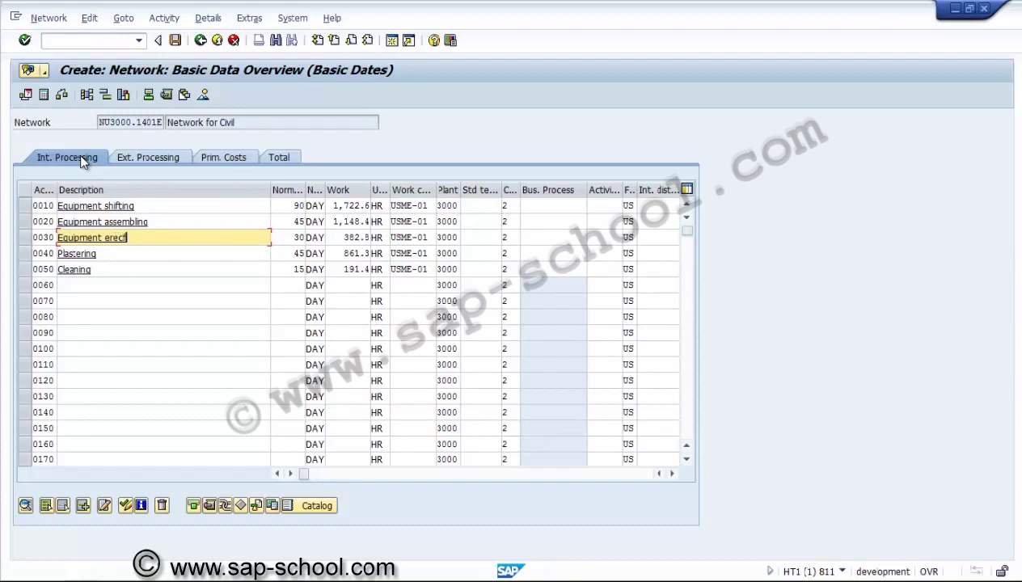
{"action": "type", "text": "ion"}
{"action": "key", "text": "BackSpace"}
{"action": "key", "text": "BackSpace"}
{"action": "key", "text": "BackSpace"}
{"action": "key", "text": "BackSpace"}
{"action": "type", "text": "tion"}
{"action": "key", "text": "Down"}
Rename activity 0040 as "Commissioning"
{"action": "key", "text": "BackSpace"}
{"action": "key", "text": "BackSpace"}
{"action": "key", "text": "BackSpace"}
{"action": "key", "text": "BackSpace"}
{"action": "key", "text": "BackSpace"}
{"action": "key", "text": "BackSpace"}
{"action": "key", "text": "BackSpace"}
{"action": "key", "text": "BackSpace"}
{"action": "key", "text": "BackSpace"}
{"action": "key", "text": "BackSpace"}
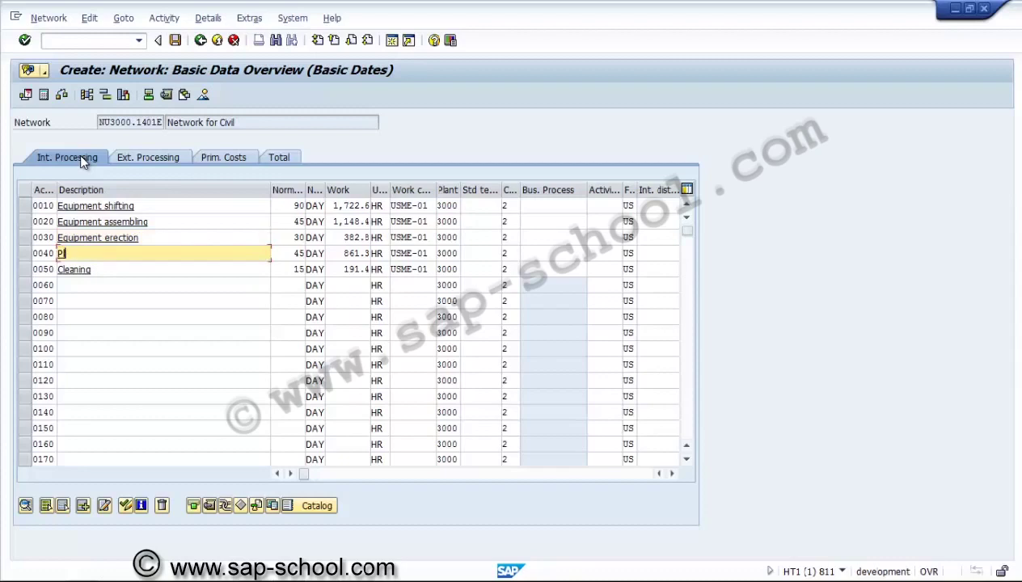
{"action": "type", "text": "Commissioning"}
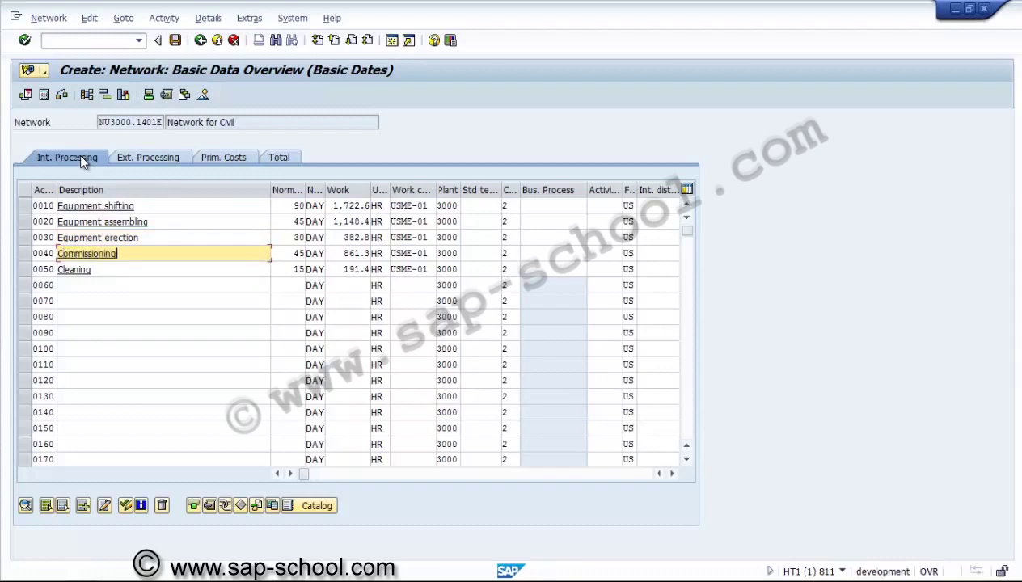
{"action": "key", "text": "Down"}
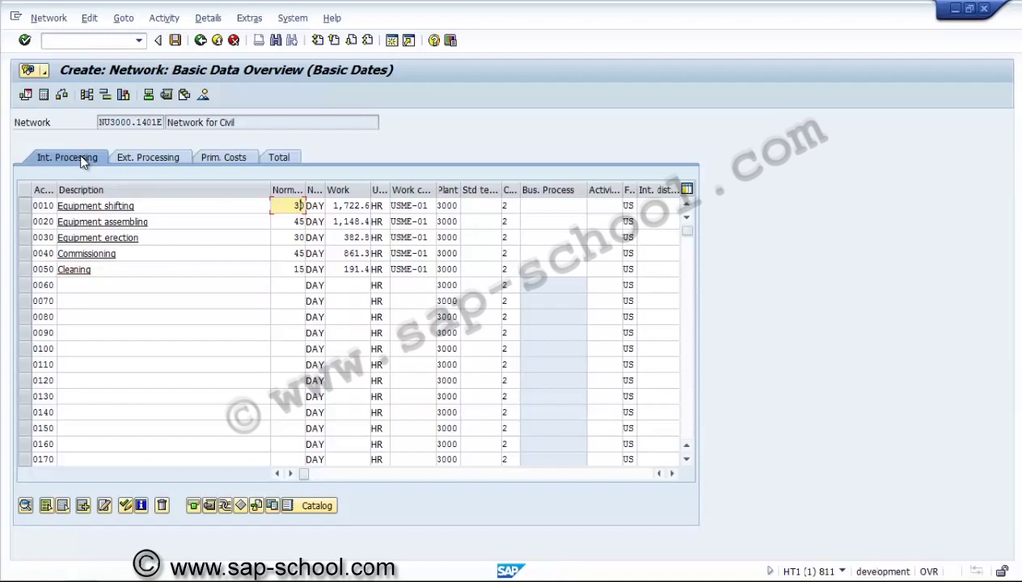
Set the normal duration of Equipment shifting to 10 days and of Equipment assembling to 15 days
{"action": "key", "text": "Down"}
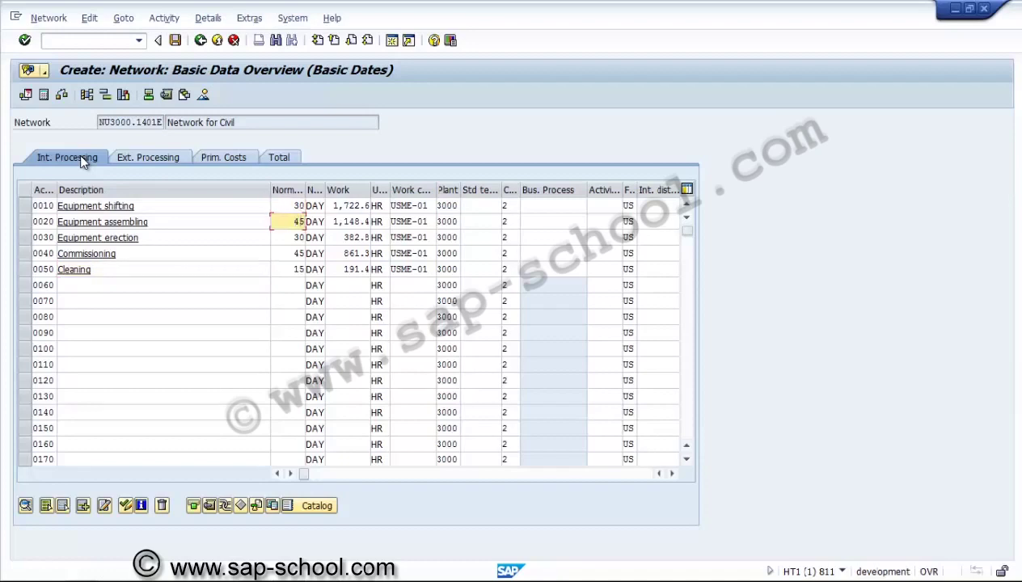
{"action": "type", "text": "1"}
{"action": "key", "text": "Down"}
{"action": "key", "text": "Up"}
{"action": "key", "text": "Up"}
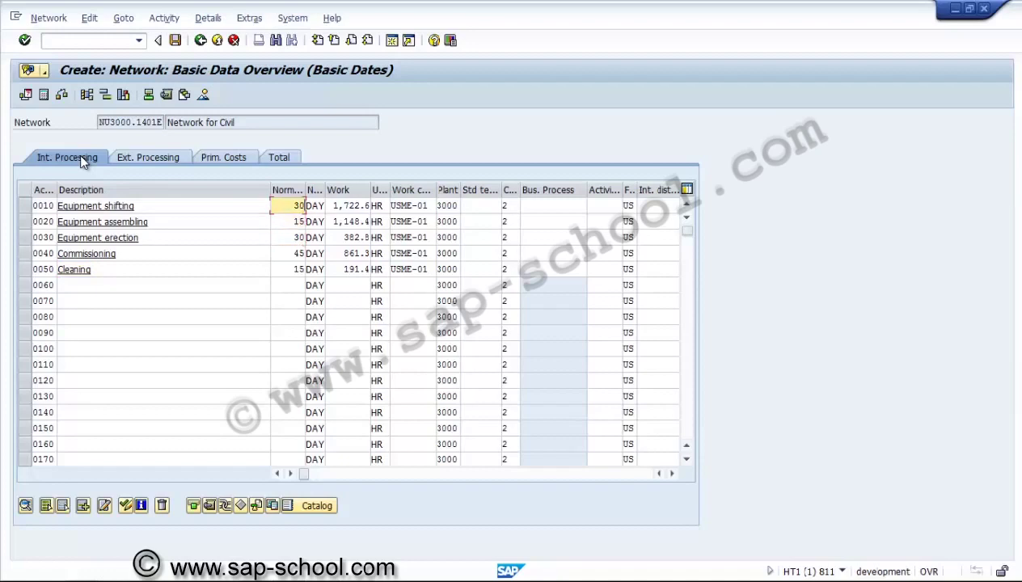
{"action": "type", "text": "1"}
{"action": "key", "text": "Down"}
{"action": "key", "text": "Down"}
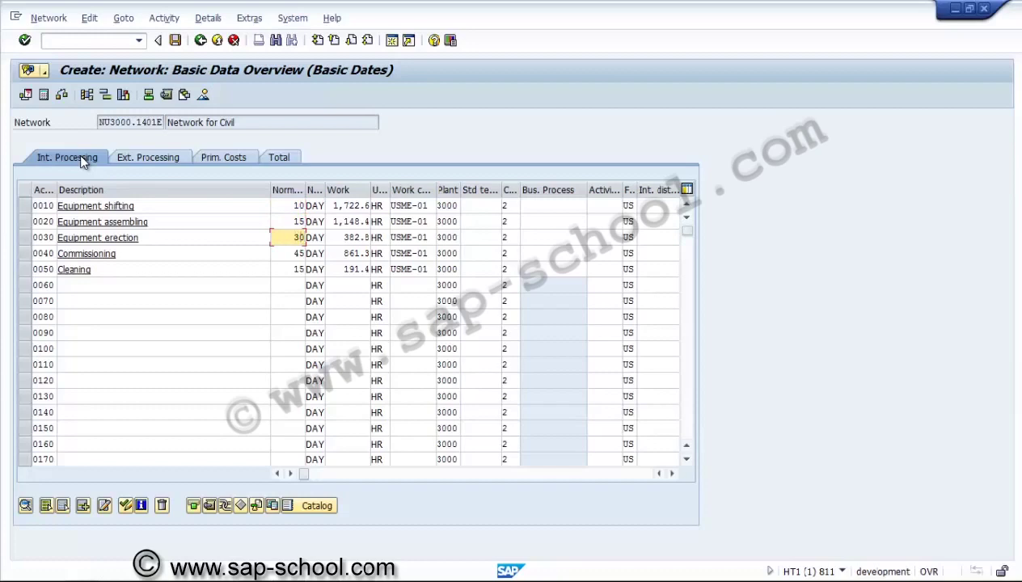
Set the normal duration of Equipment erection to 45 days and Commissioning to 30 days, and save the network, leaving network creation
{"action": "type", "text": "45"}
{"action": "key", "text": "Down"}
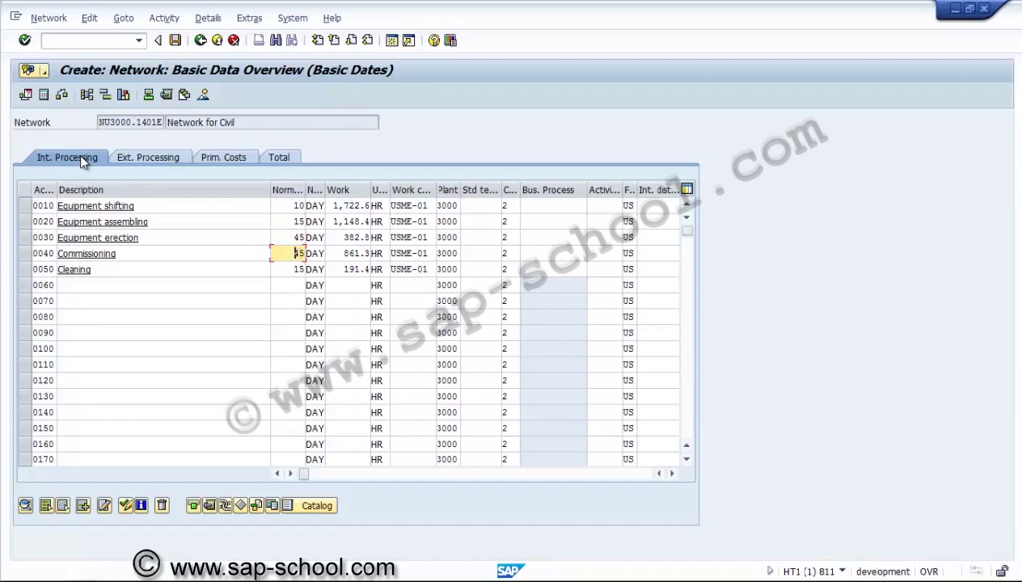
{"action": "type", "text": "30"}
{"action": "key", "text": "Return"}
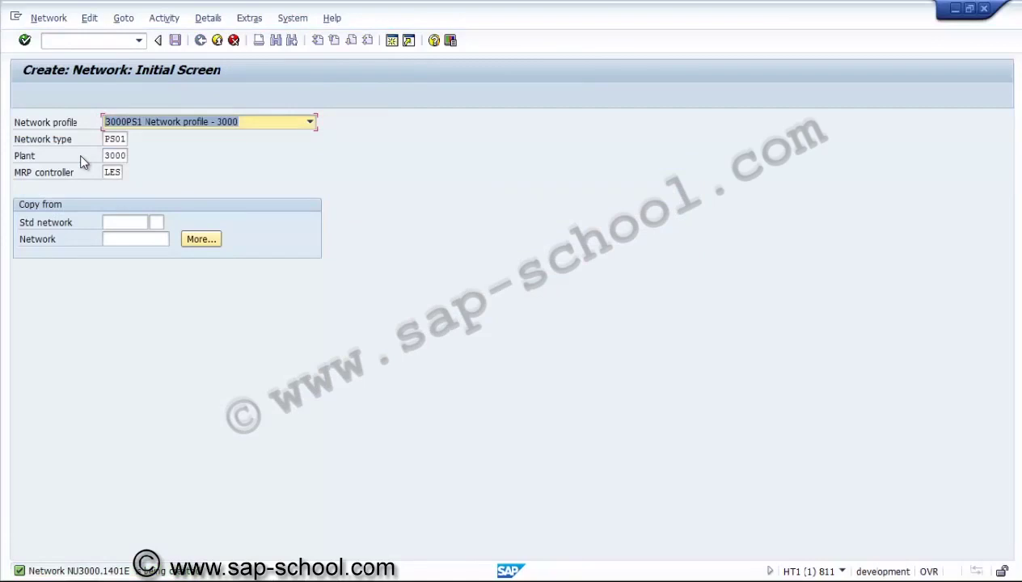
{"action": "key", "text": "shift+F3"}
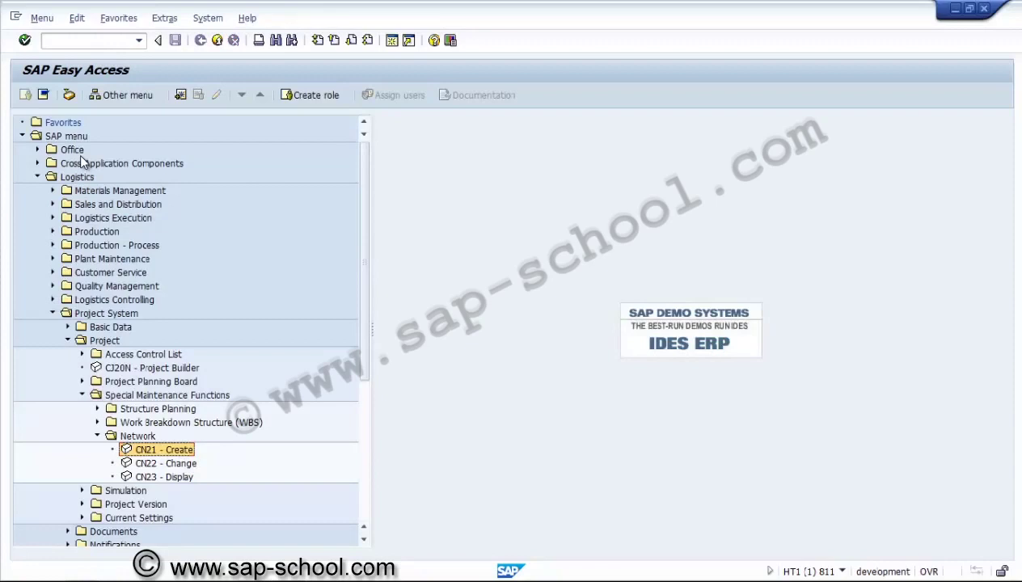
Look through the Structure Planning transactions under the project's Special Maintenance Functions
{"action": "key", "text": "Left"}
{"action": "key", "text": "Left"}
{"action": "key", "text": "Up"}
{"action": "key", "text": "Up"}
{"action": "key", "text": "Right"}
{"action": "key", "text": "Down"}
{"action": "key", "text": "Down"}
{"action": "key", "text": "Down"}
{"action": "key", "text": "Down"}
{"action": "key", "text": "Down"}
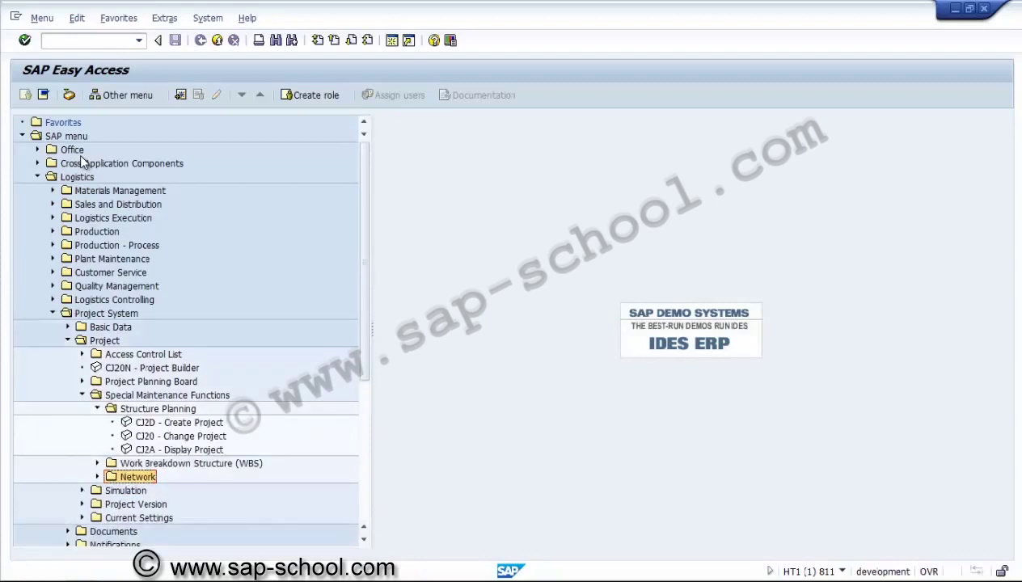
Look through the Work Breakdown Structure (WBS) transactions under Special Maintenance Functions
{"action": "key", "text": "Up"}
{"action": "key", "text": "Up"}
{"action": "key", "text": "Up"}
{"action": "key", "text": "Up"}
{"action": "key", "text": "Up"}
{"action": "key", "text": "Left"}
{"action": "key", "text": "Down"}
{"action": "key", "text": "Down"}
{"action": "key", "text": "Up"}
{"action": "key", "text": "Right"}
{"action": "key", "text": "Down"}
{"action": "key", "text": "Down"}
{"action": "key", "text": "Down"}
{"action": "key", "text": "Down"}
{"action": "key", "text": "Down"}
{"action": "key", "text": "Down"}
{"action": "key", "text": "Down"}
{"action": "key", "text": "Down"}
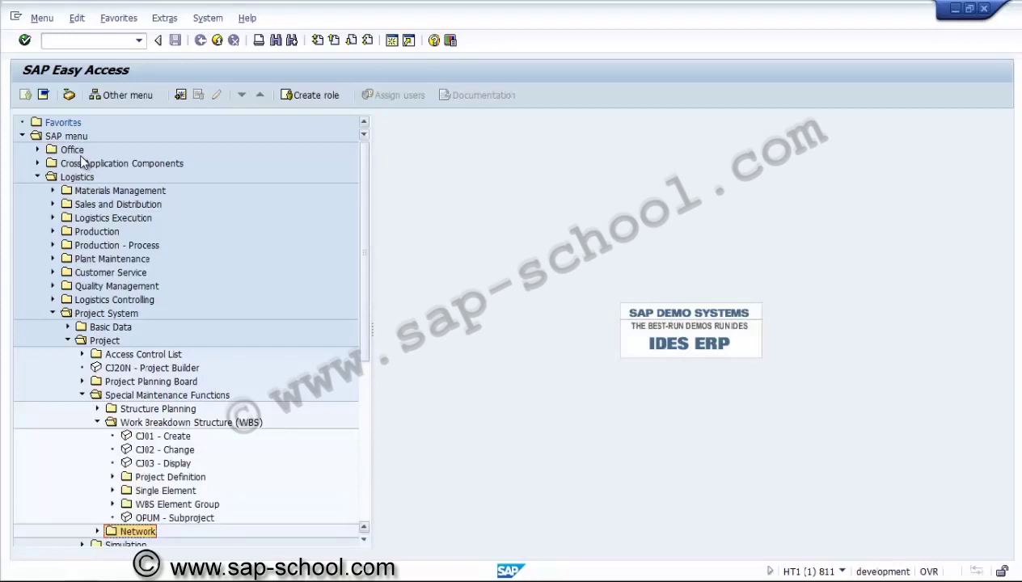
{"action": "scroll", "coordinate": [84, 162], "scroll_direction": "down", "scroll_amount": 2}
{"action": "scroll", "coordinate": [84, 161], "scroll_direction": "down", "scroll_amount": 2}
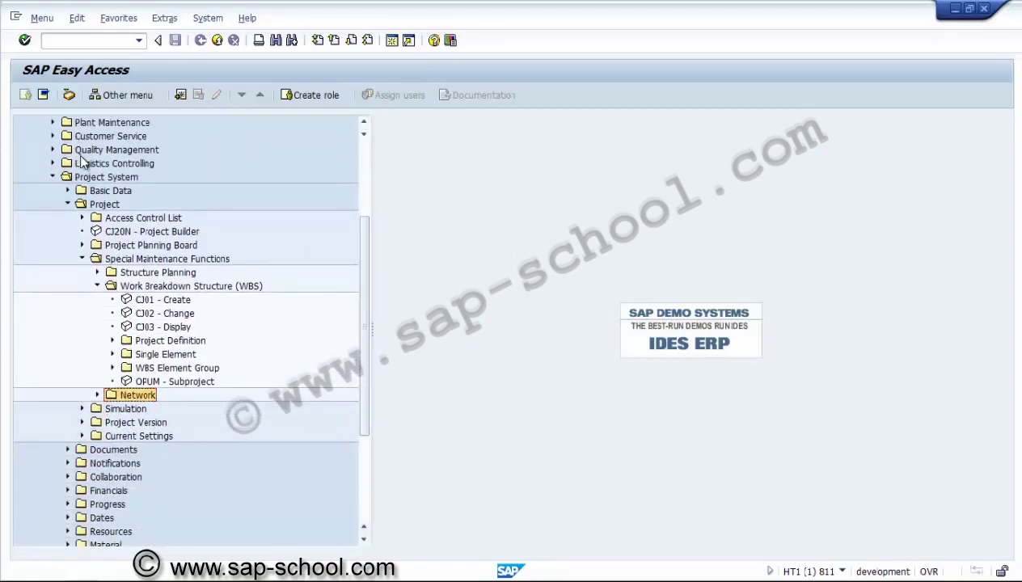
Start the Project Builder (CJ20N) and display project U3000.1401
{"action": "key", "text": "Up"}
{"action": "key", "text": "Up"}
{"action": "key", "text": "Up"}
{"action": "key", "text": "Up"}
{"action": "key", "text": "Up"}
{"action": "key", "text": "Up"}
{"action": "key", "text": "Up"}
{"action": "key", "text": "Up"}
{"action": "key", "text": "Up"}
{"action": "key", "text": "Up"}
{"action": "key", "text": "Up"}
{"action": "key", "text": "Up"}
{"action": "key", "text": "Return"}
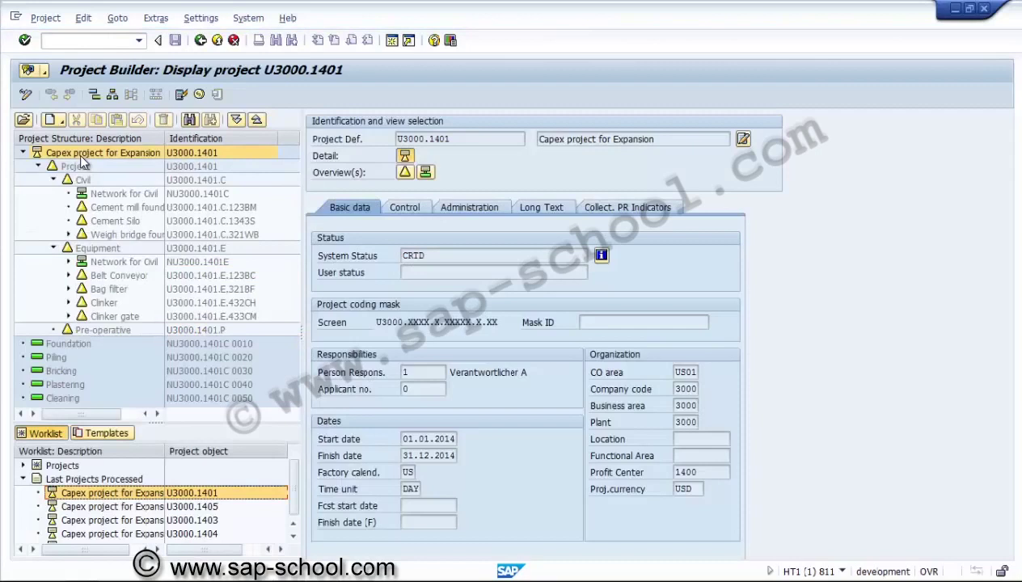
Examine the header data of networks NU3000.1401C and NU3000.1401E in the project structure
{"action": "key", "text": "Down"}
{"action": "key", "text": "Down"}
{"action": "key", "text": "Down"}
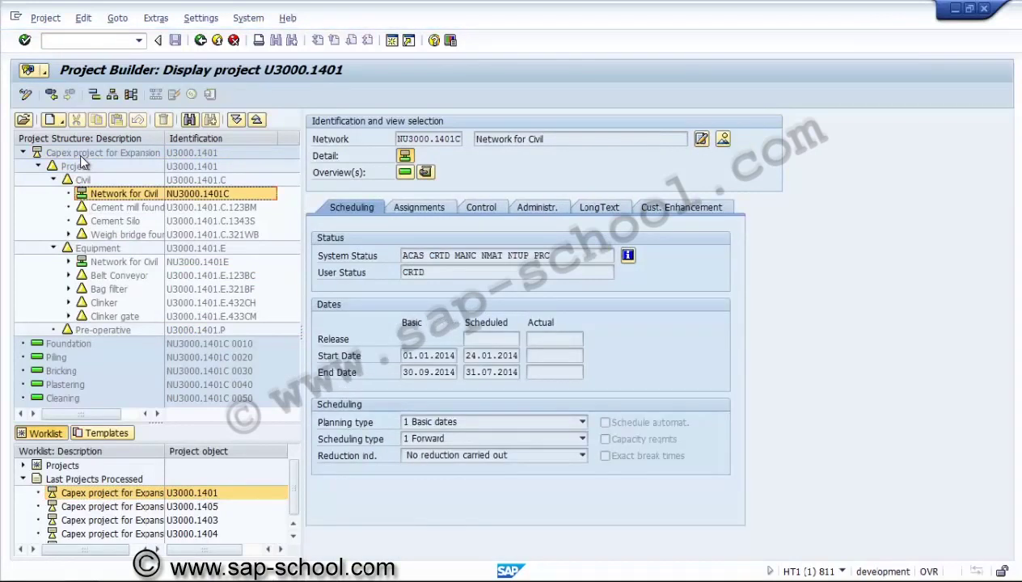
{"action": "key", "text": "Down"}
{"action": "key", "text": "Down"}
{"action": "key", "text": "Down"}
{"action": "key", "text": "Down"}
{"action": "key", "text": "Down"}
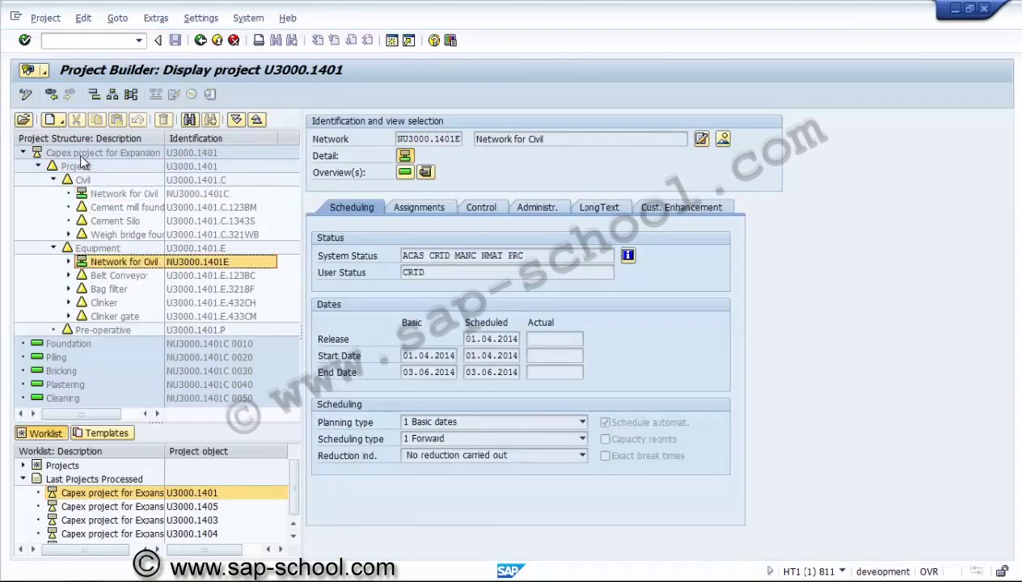
Open network NU3000.1401C for editing at its Foundation activity
{"action": "key", "text": "Down"}
{"action": "key", "text": "Down"}
{"action": "key", "text": "Down"}
{"action": "key", "text": "Down"}
{"action": "key", "text": "Down"}
{"action": "key", "text": "Down"}
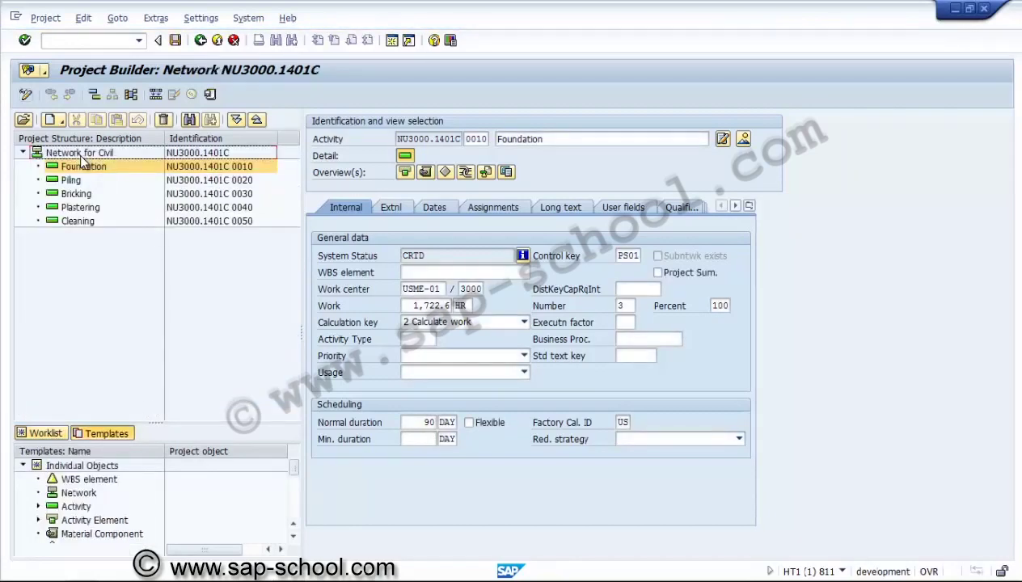
Reopen the whole project U3000.1401 and switch it to change mode
{"action": "left_click", "coordinate": [80, 154]}
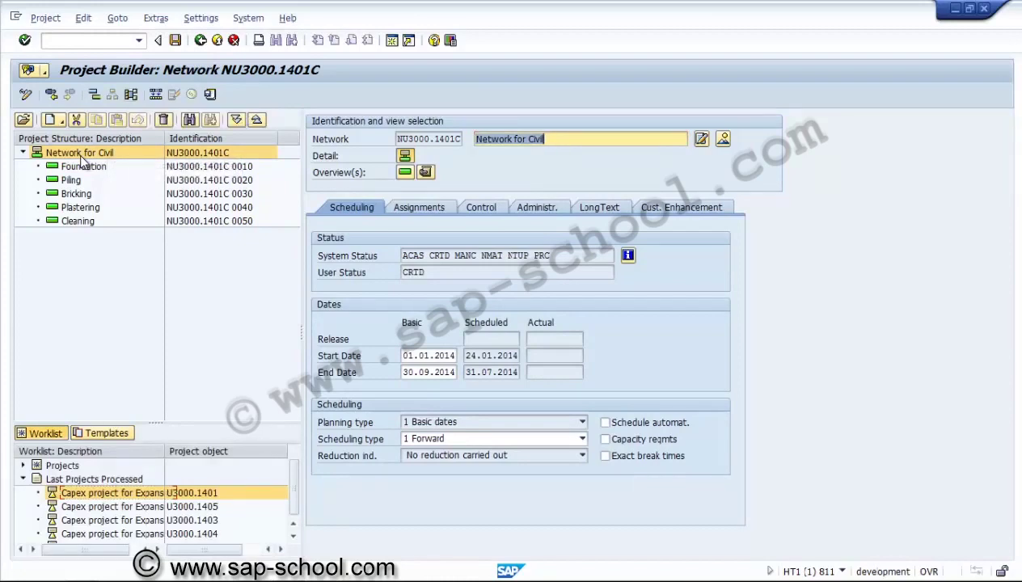
{"action": "key", "text": "shift+F7"}
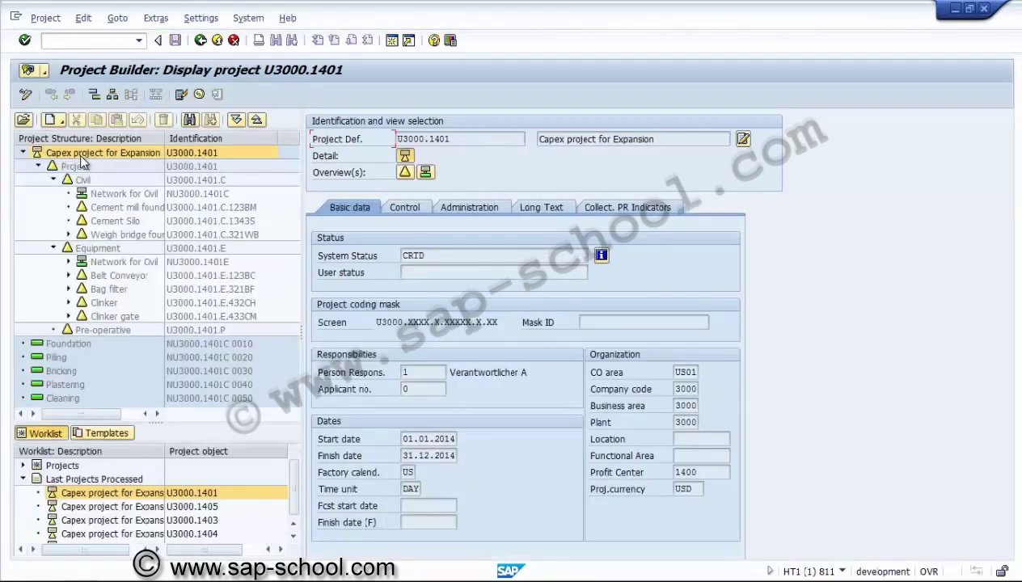
{"action": "key", "text": "ctrl+F1"}
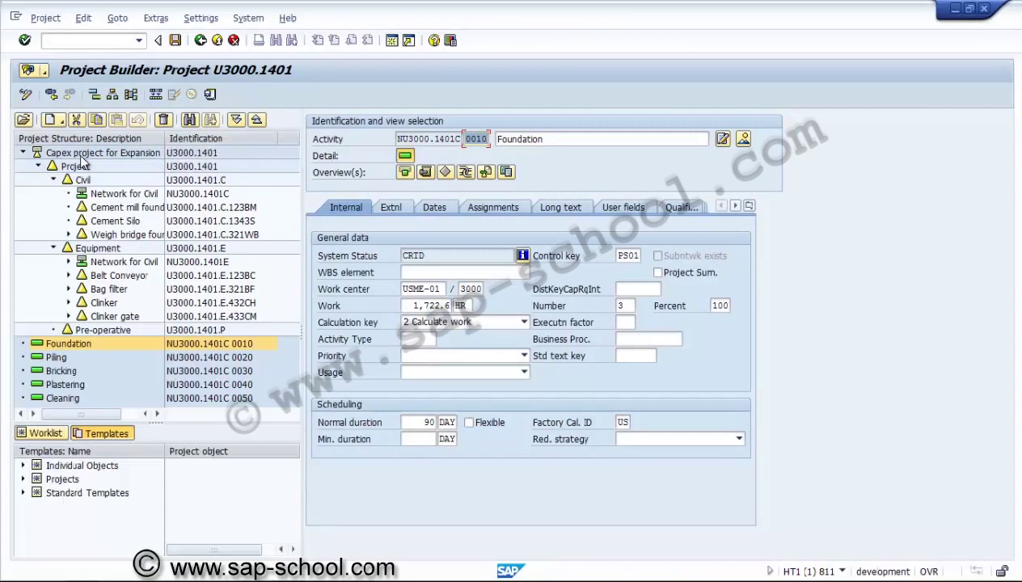
Try to assign the Foundation activity to WBS element U3000.1401.C.123BM, and terminate the reassignment
{"action": "key", "text": "Tab"}
{"action": "key", "text": "Up"}
{"action": "key", "text": "Up"}
{"action": "key", "text": "Up"}
{"action": "key", "text": "Up"}
{"action": "key", "text": "Up"}
{"action": "key", "text": "Up"}
{"action": "key", "text": "Up"}
{"action": "key", "text": "Up"}
{"action": "key", "text": "Up"}
{"action": "key", "text": "Up"}
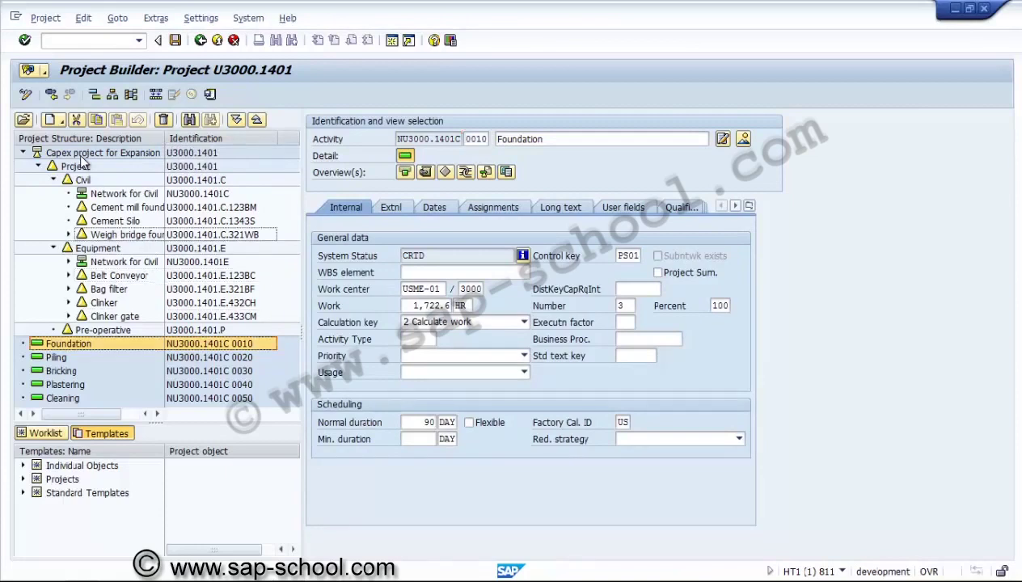
{"action": "key", "text": "Return"}
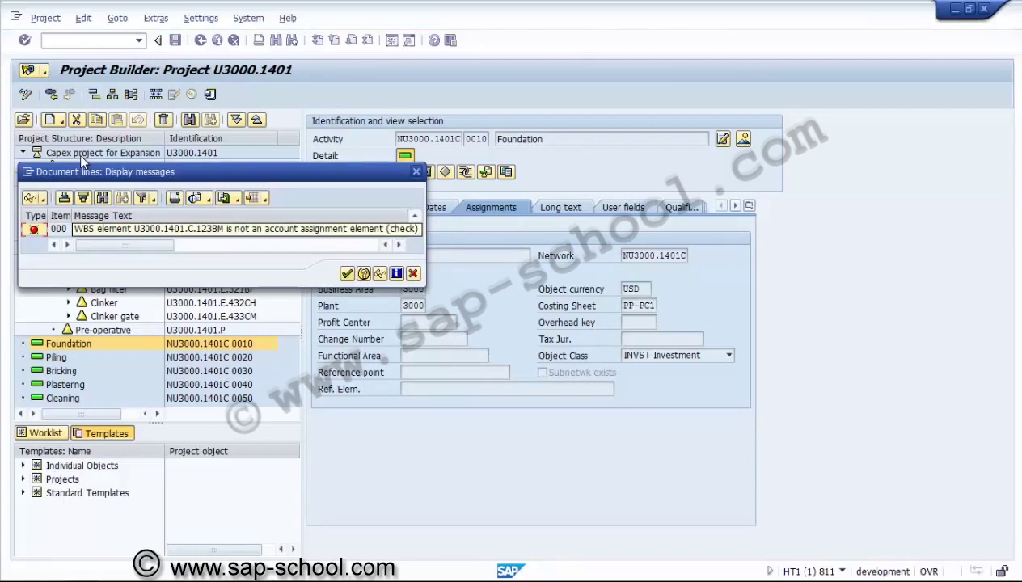
{"action": "key", "text": "Return"}
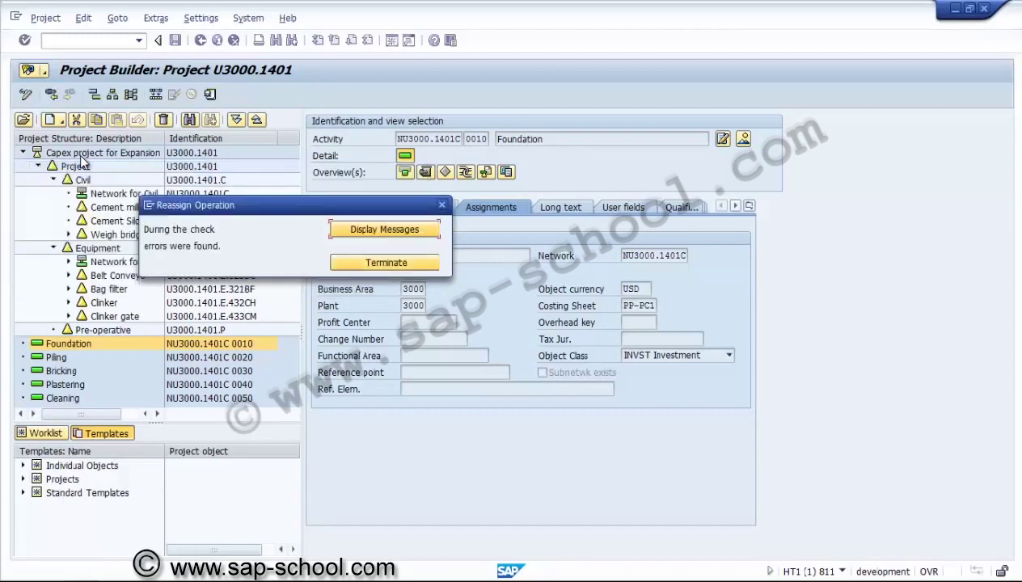
{"action": "key", "text": "Tab"}
{"action": "key", "text": "Return"}
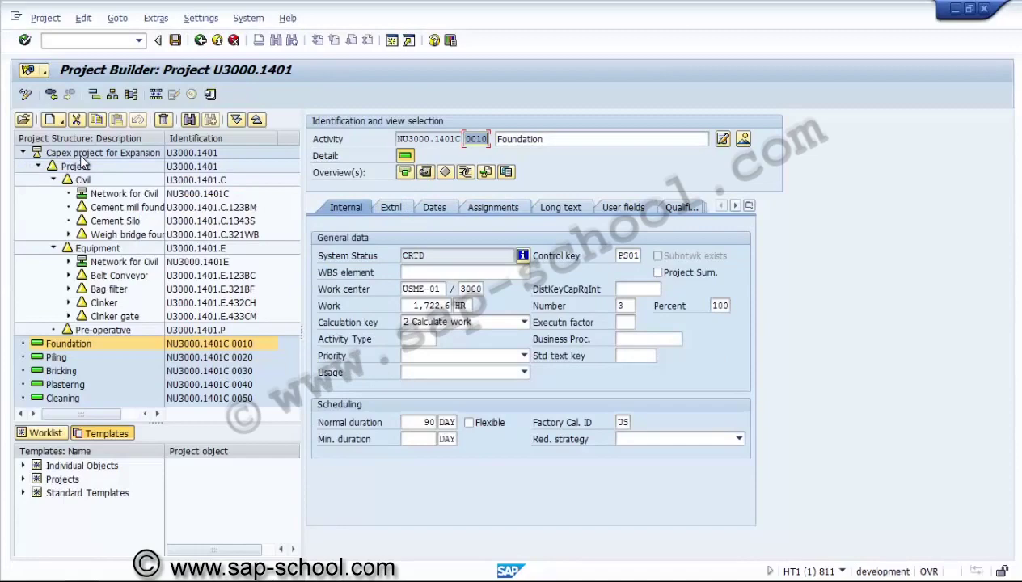
Expand WBS element U3000.1401.C.321WB in the project's WBS overview and return to the Foundation activity
{"action": "left_click", "coordinate": [82, 157]}
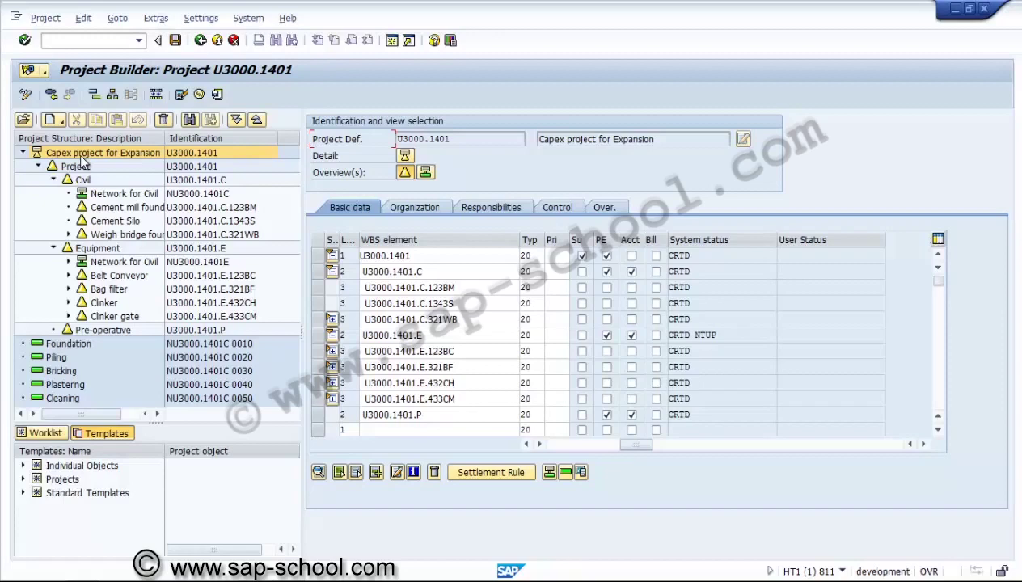
{"action": "left_click", "coordinate": [331, 318]}
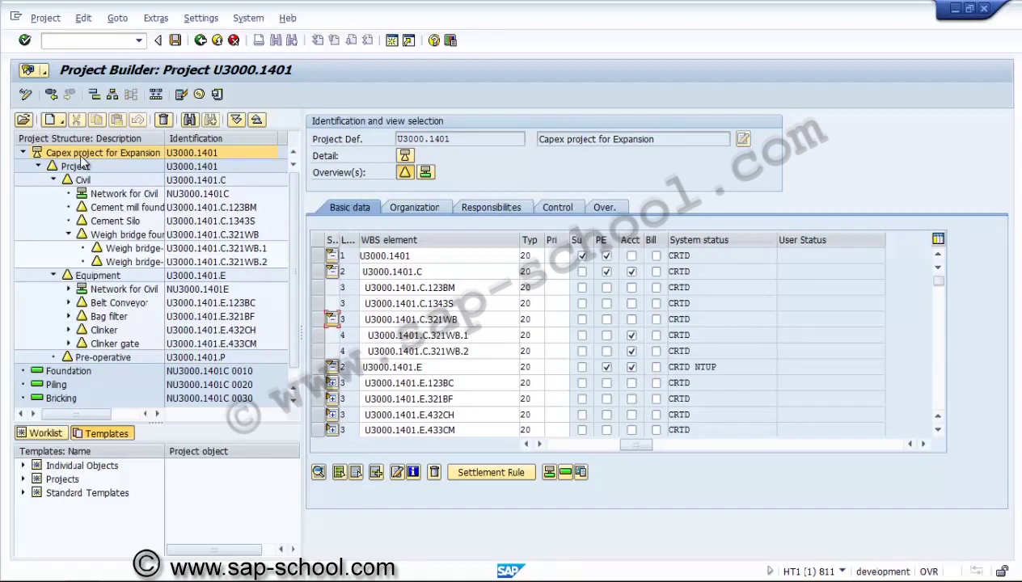
{"action": "left_click", "coordinate": [82, 159]}
{"action": "scroll", "coordinate": [82, 161], "scroll_direction": "down", "scroll_amount": 1}
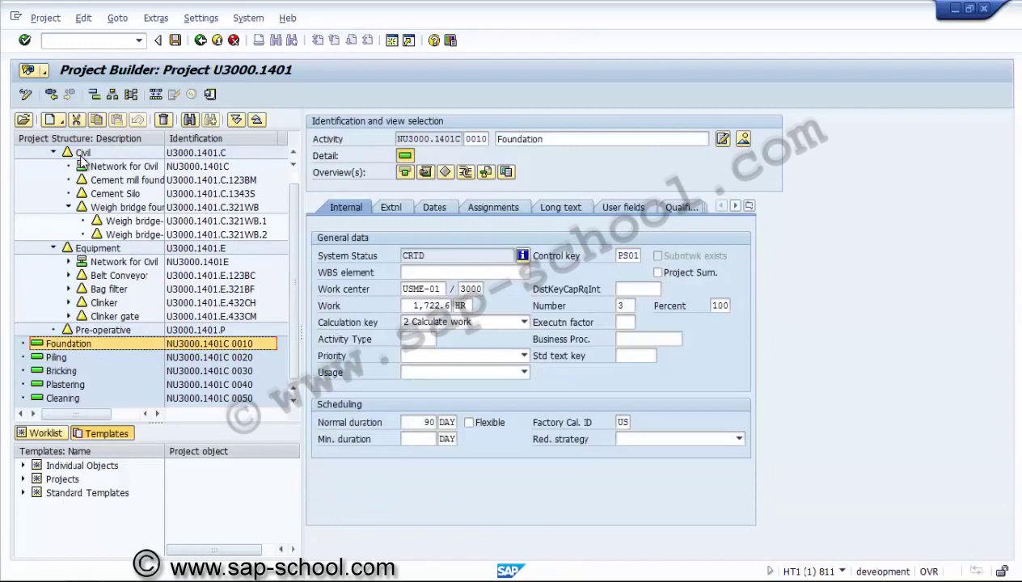
Widen the structure description column and assign activities Foundation and Bricking to Weigh bridge-1 foundation and Piling to Weigh bridge-2 foundation
{"action": "left_click_drag", "start_coordinate": [164, 138], "coordinate": [225, 138]}
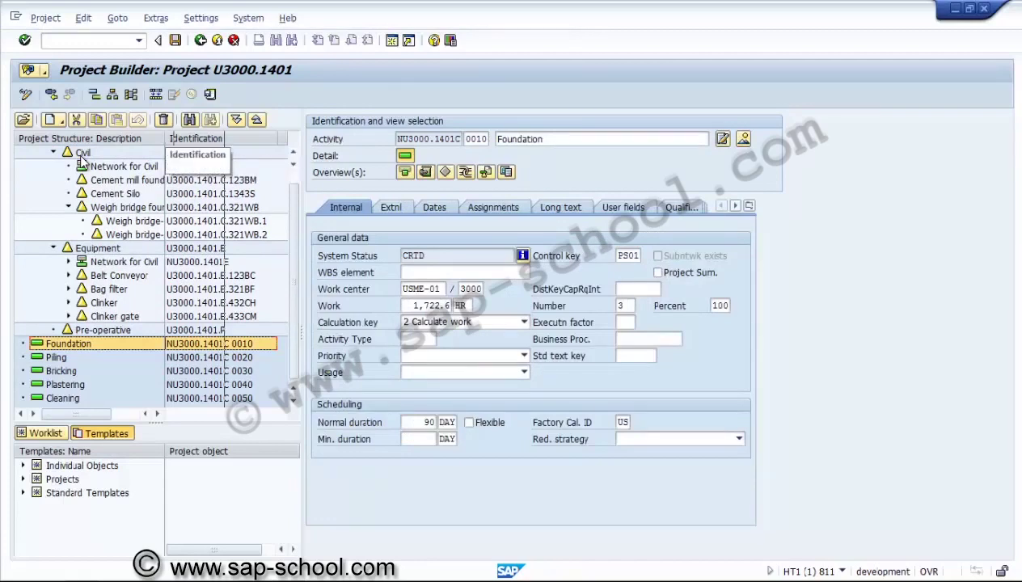
{"action": "scroll", "coordinate": [82, 161], "scroll_direction": "up", "scroll_amount": 1}
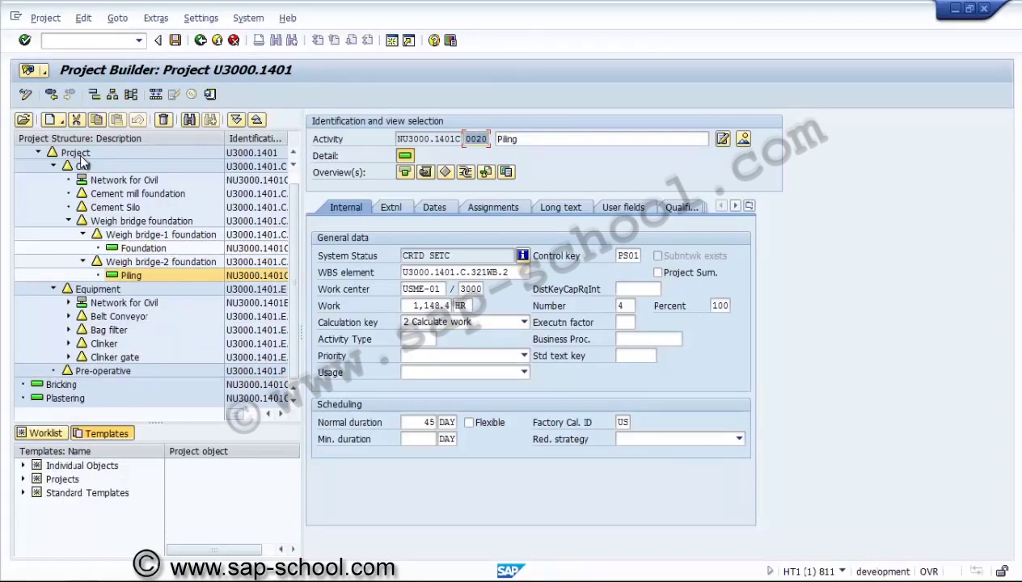
{"action": "type", "text": "0030"}
{"action": "key", "text": "Return"}
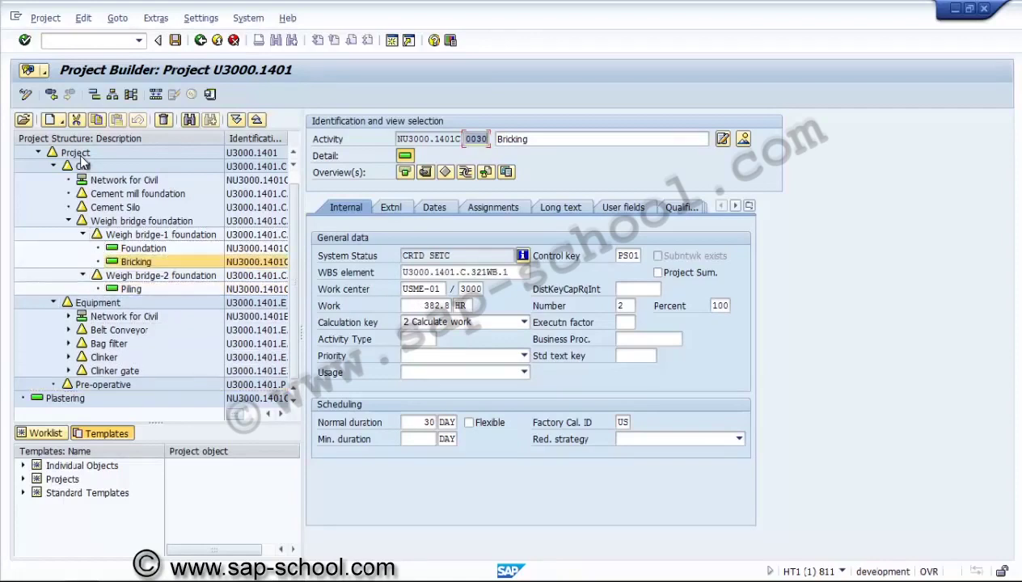
Assign civil activity Plastering to Weigh bridge-2 foundation and Cleaning to WBS element U3000.1401.C
{"action": "type", "text": "0040"}
{"action": "key", "text": "Return"}
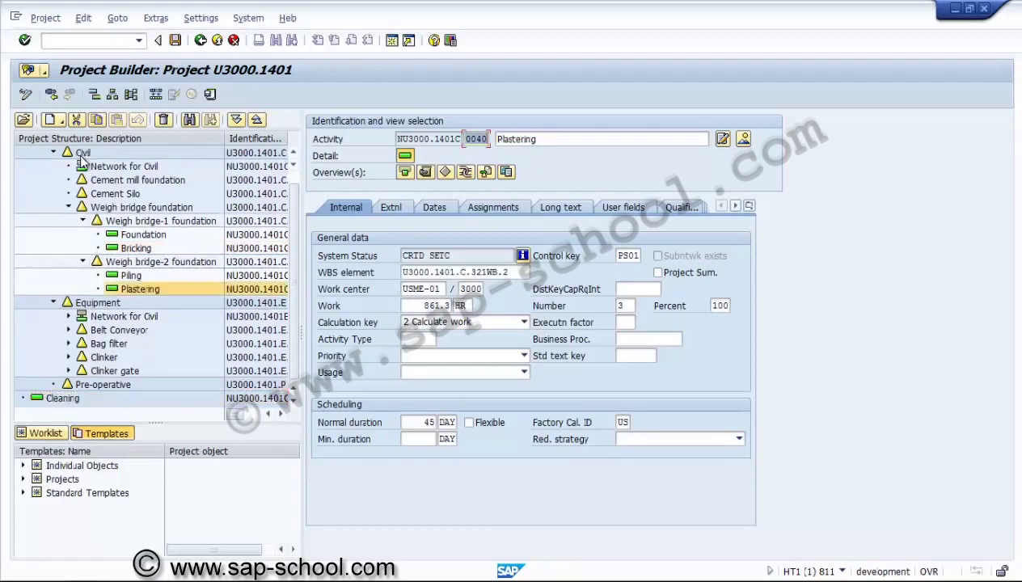
{"action": "type", "text": "0050"}
{"action": "key", "text": "Return"}
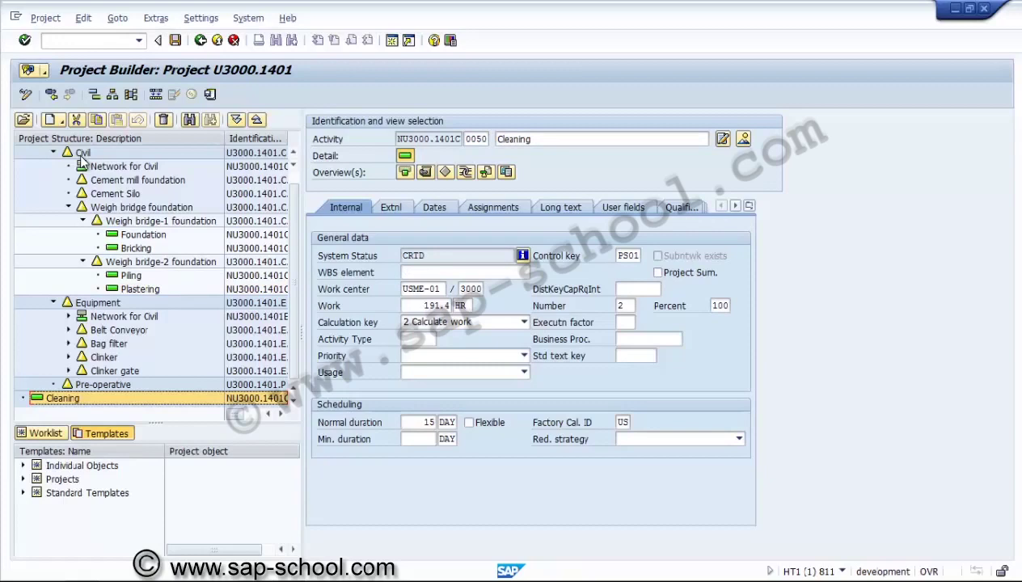
{"action": "scroll", "coordinate": [81, 162], "scroll_direction": "up", "scroll_amount": 1}
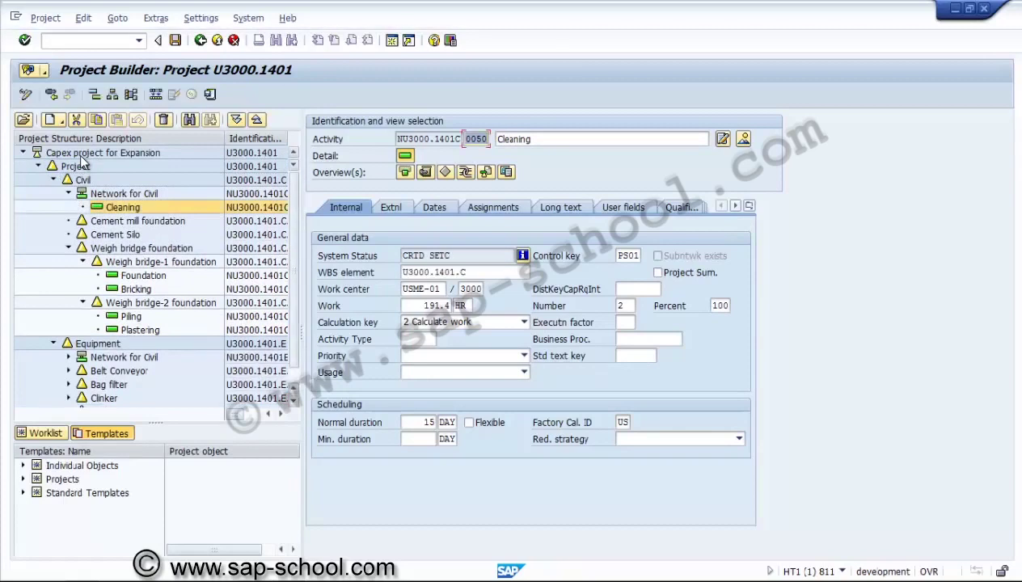
Expand network NU3000.1401E to list its activities, and expand the Belt Conveyor branch down to Belt Conveyor-1 motor
{"action": "scroll", "coordinate": [81, 162], "scroll_direction": "down", "scroll_amount": 2}
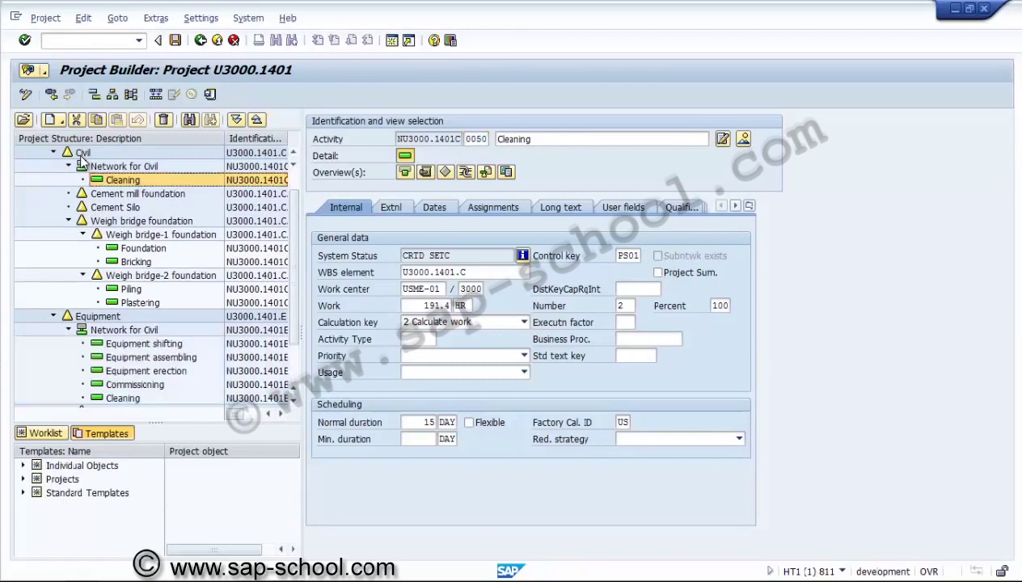
{"action": "scroll", "coordinate": [81, 162], "scroll_direction": "down", "scroll_amount": 5}
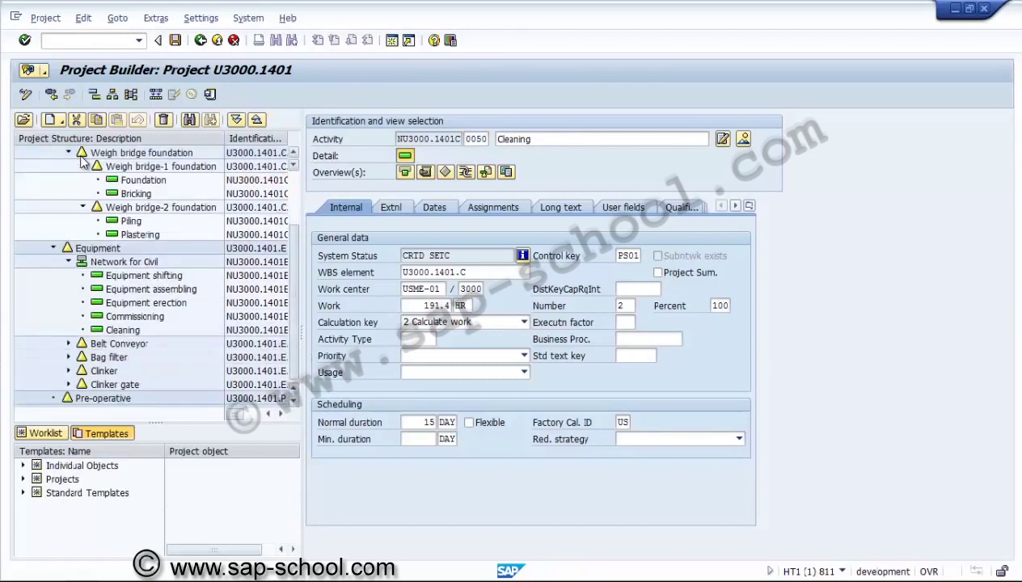
{"action": "key", "text": "Down"}
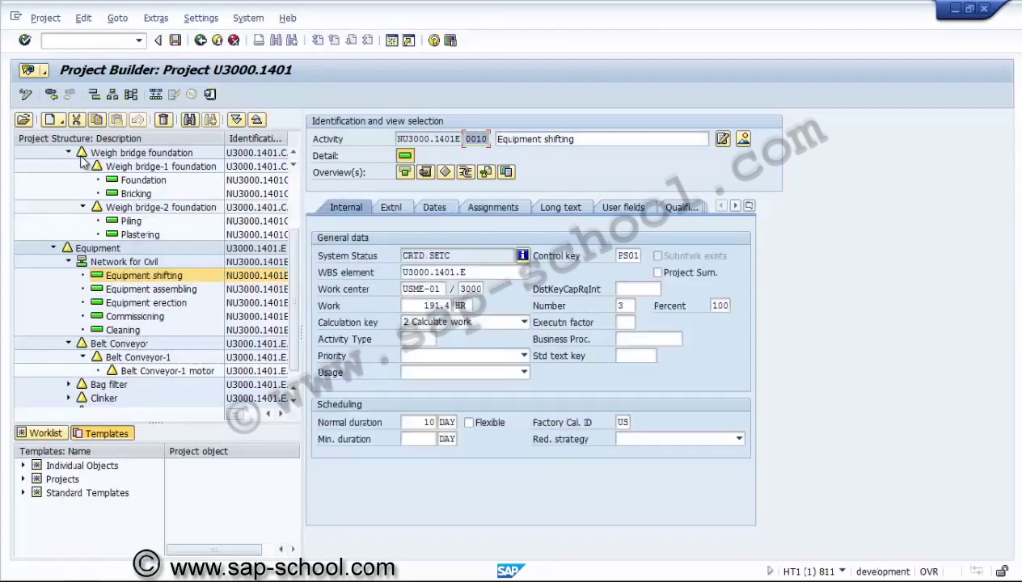
{"action": "scroll", "coordinate": [81, 162], "scroll_direction": "down", "scroll_amount": 2}
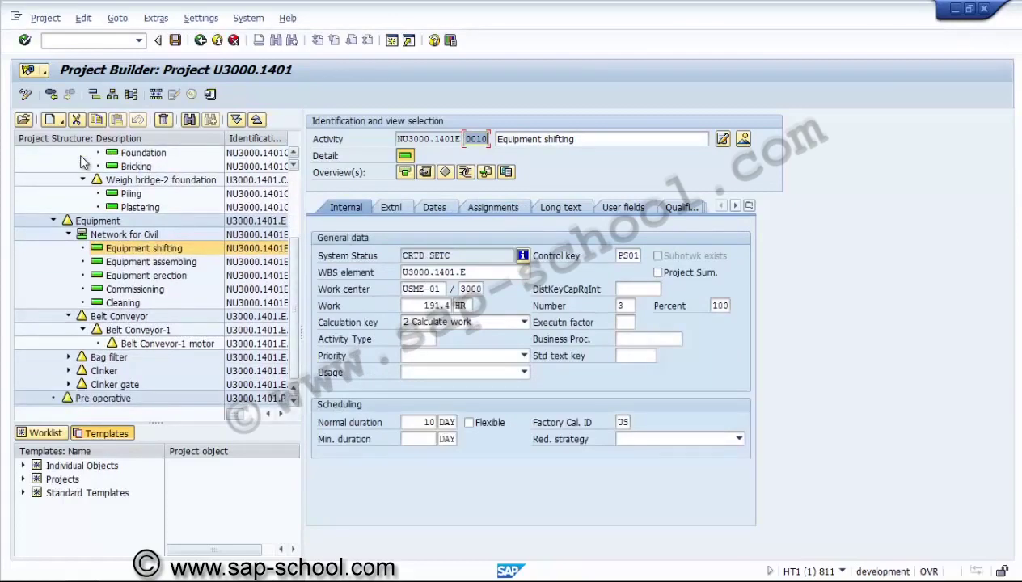
{"action": "scroll", "coordinate": [81, 161], "scroll_direction": "up", "scroll_amount": 3}
Expand the Bag filter, Clinker and Clinker gate elements in the project's WBS overview and return to the Equipment shifting activity
{"action": "left_click", "coordinate": [81, 158]}
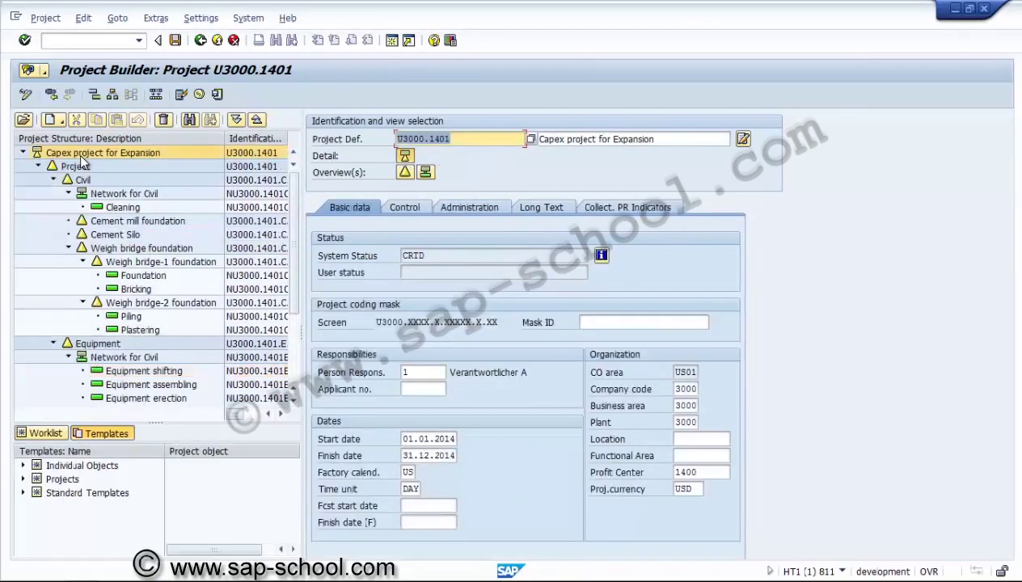
{"action": "double_click", "coordinate": [81, 157]}
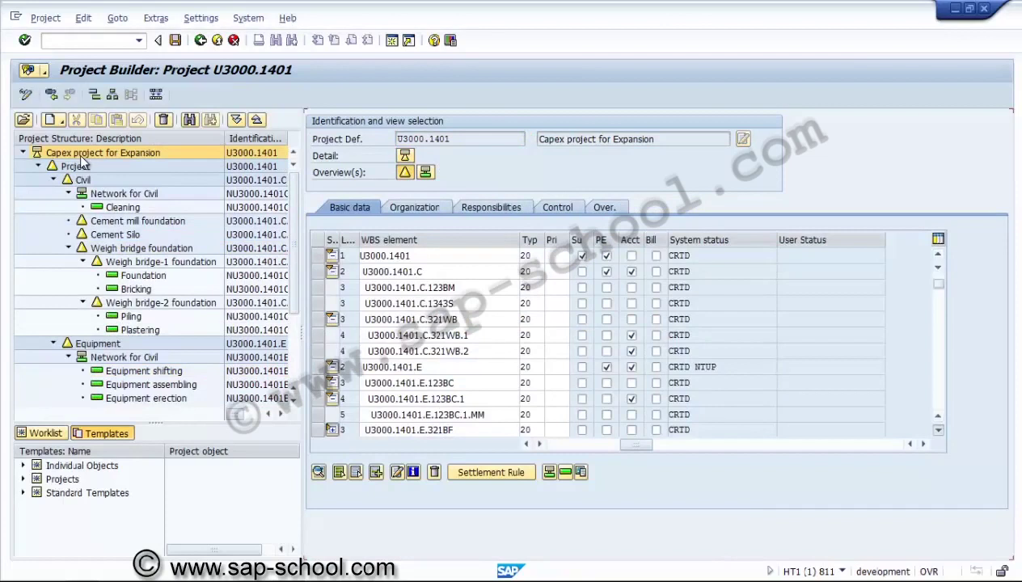
{"action": "scroll", "coordinate": [623, 340], "scroll_direction": "down", "scroll_amount": 1}
{"action": "scroll", "coordinate": [81, 162], "scroll_direction": "down", "scroll_amount": 2}
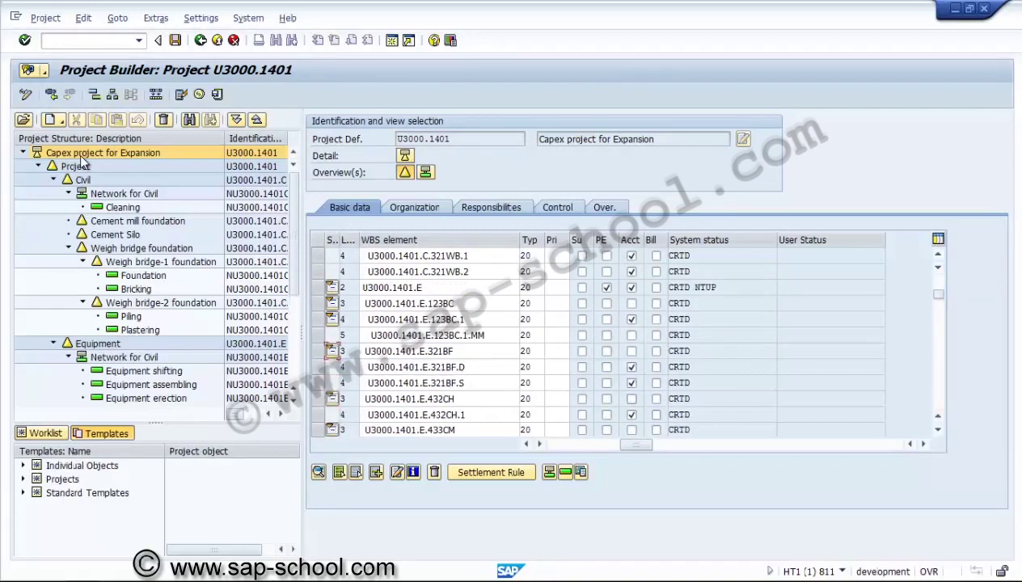
{"action": "key", "text": "space"}
{"action": "key", "text": "Up"}
{"action": "key", "text": "Up"}
{"action": "key", "text": "Up"}
{"action": "key", "text": "space"}
{"action": "key", "text": "Up"}
{"action": "key", "text": "space"}
{"action": "key", "text": "Up"}
{"action": "key", "text": "Up"}
{"action": "key", "text": "space"}
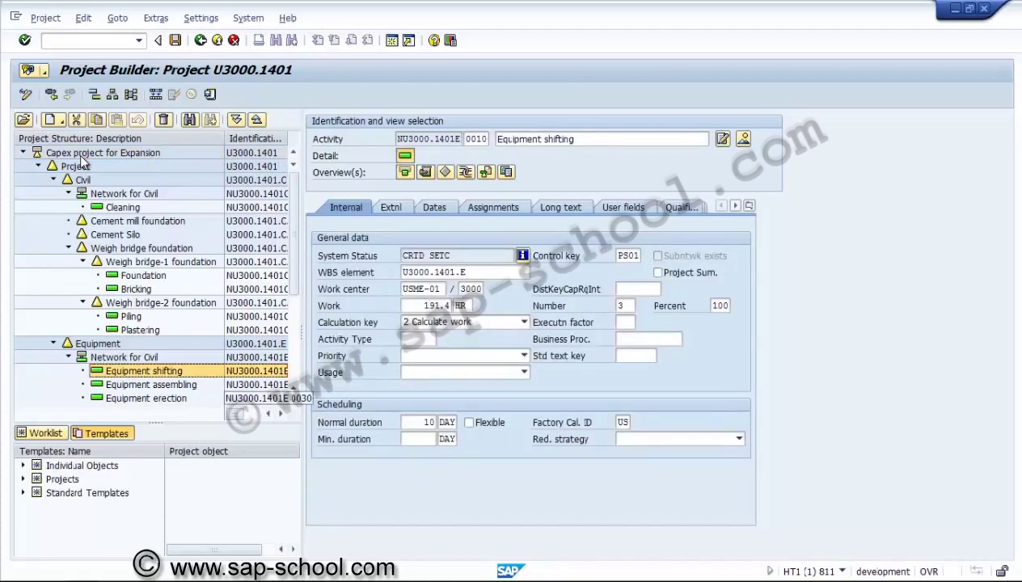
Assign the Equipment shifting activity of network NU3000.1401E to the Belt Conveyor-1 motor element
{"action": "key", "text": "Down"}
{"action": "key", "text": "Down"}
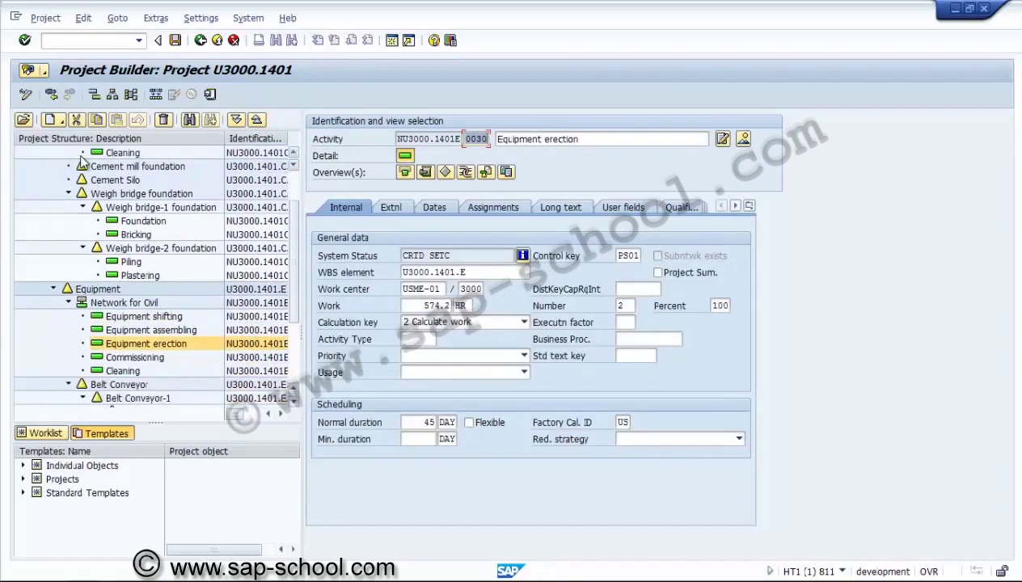
{"action": "scroll", "coordinate": [83, 162], "scroll_direction": "down", "scroll_amount": 4}
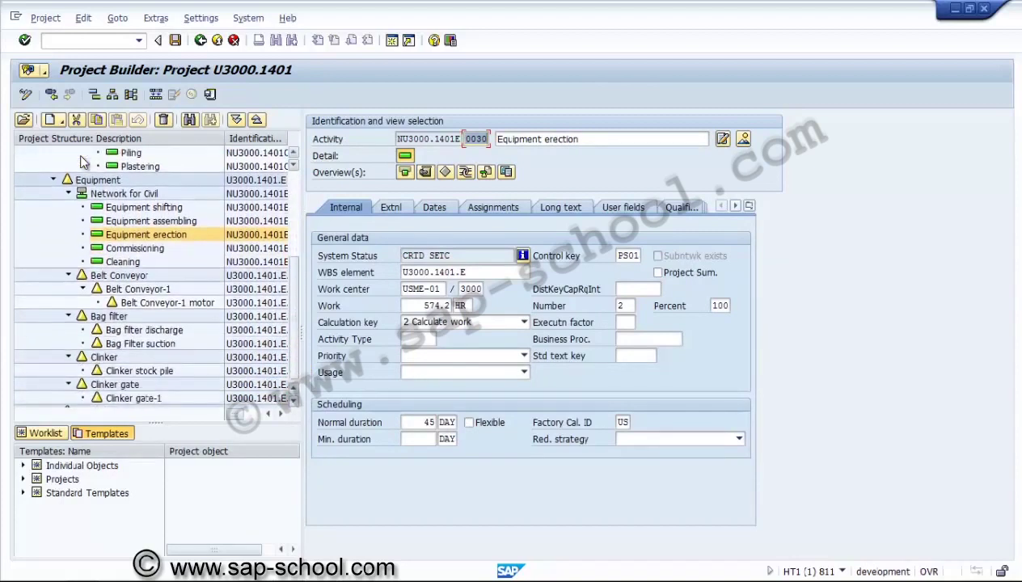
{"action": "key", "text": "Up"}
{"action": "key", "text": "Up"}
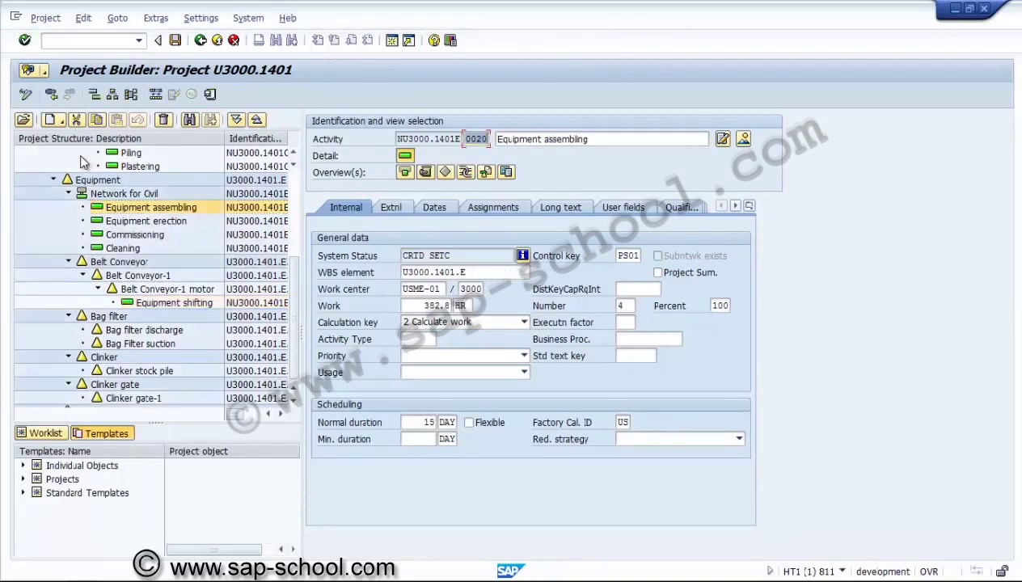
Assign Equipment assembling to Bag filter discharge, Equipment erection to Clinker gate-1 and Commissioning to Belt Conveyor-1
{"action": "left_click_drag", "start_coordinate": [150, 207], "coordinate": [144, 330]}
{"action": "left_click", "coordinate": [145, 207]}
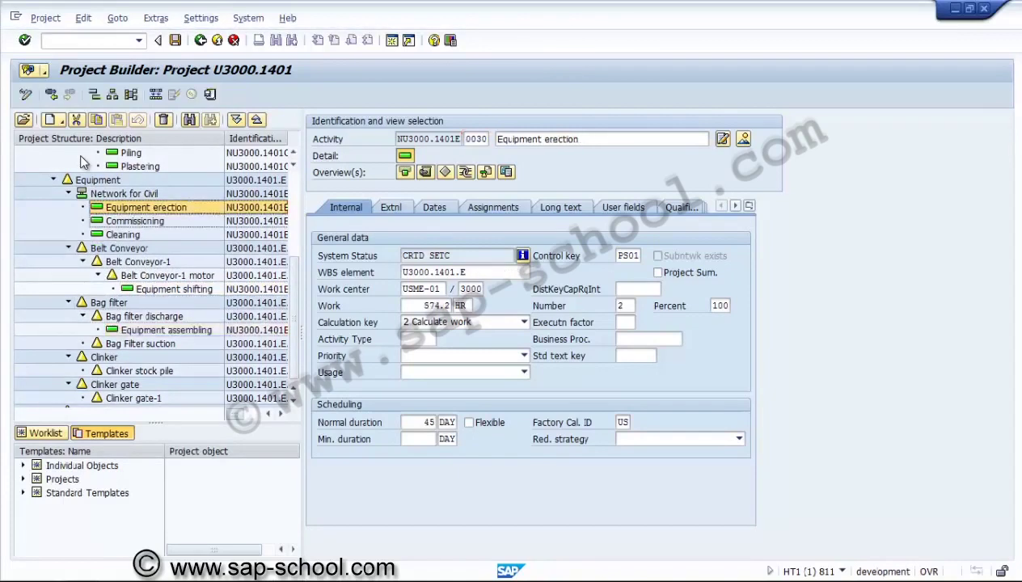
{"action": "left_click_drag", "start_coordinate": [146, 207], "coordinate": [134, 385]}
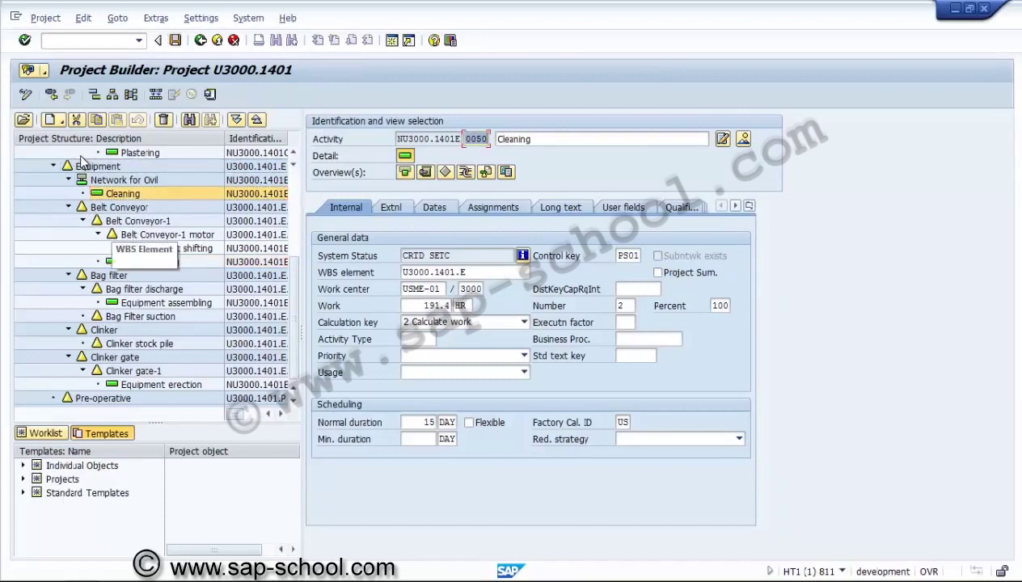
{"action": "key", "text": "Return"}
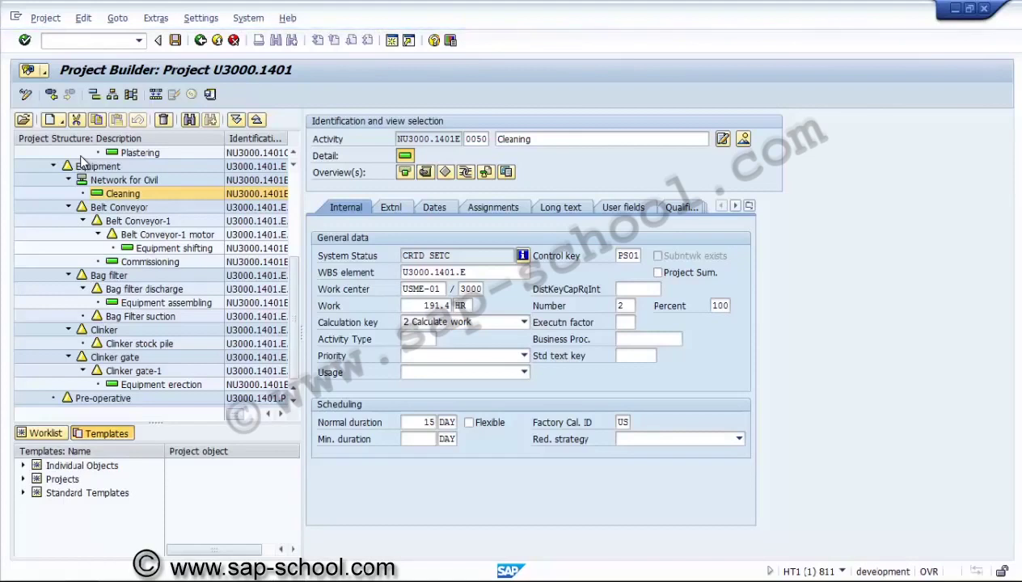
Save project U3000.1401 and review its WBS elements and activity bars in the project planning board
{"action": "key", "text": "ctrl+s"}
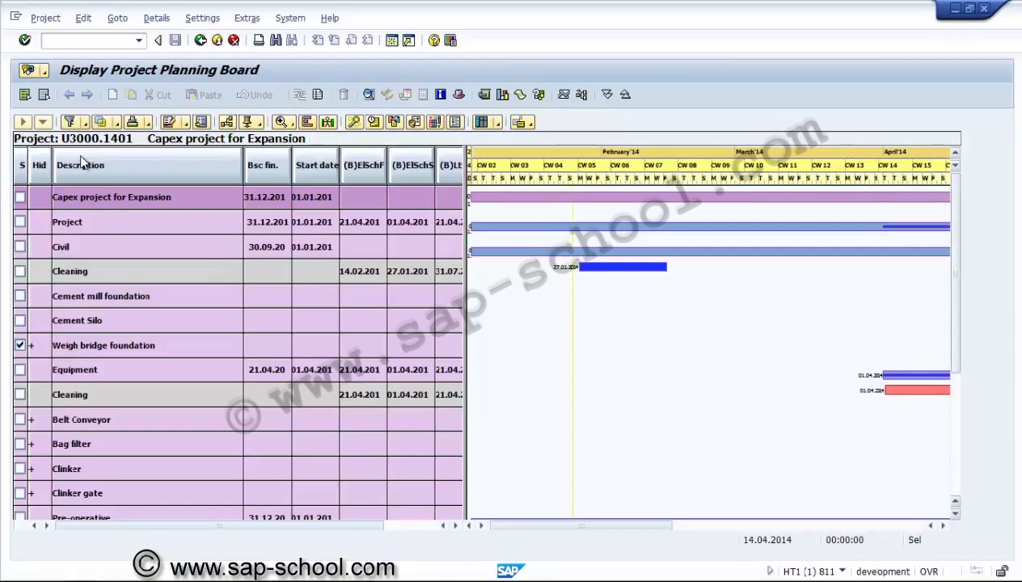
{"action": "scroll", "coordinate": [81, 162], "scroll_direction": "down", "scroll_amount": 3}
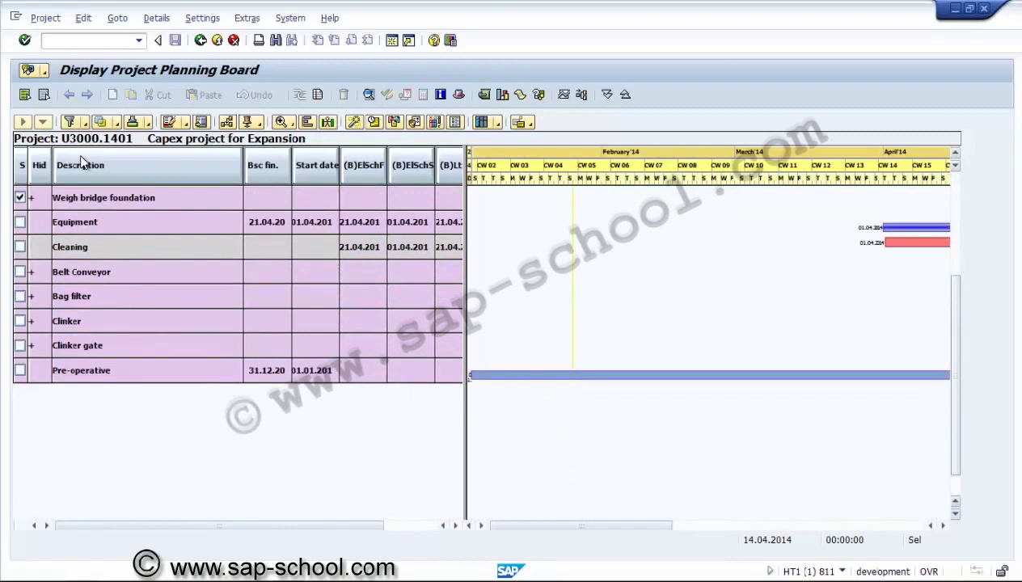
{"action": "scroll", "coordinate": [81, 162], "scroll_direction": "up", "scroll_amount": 3}
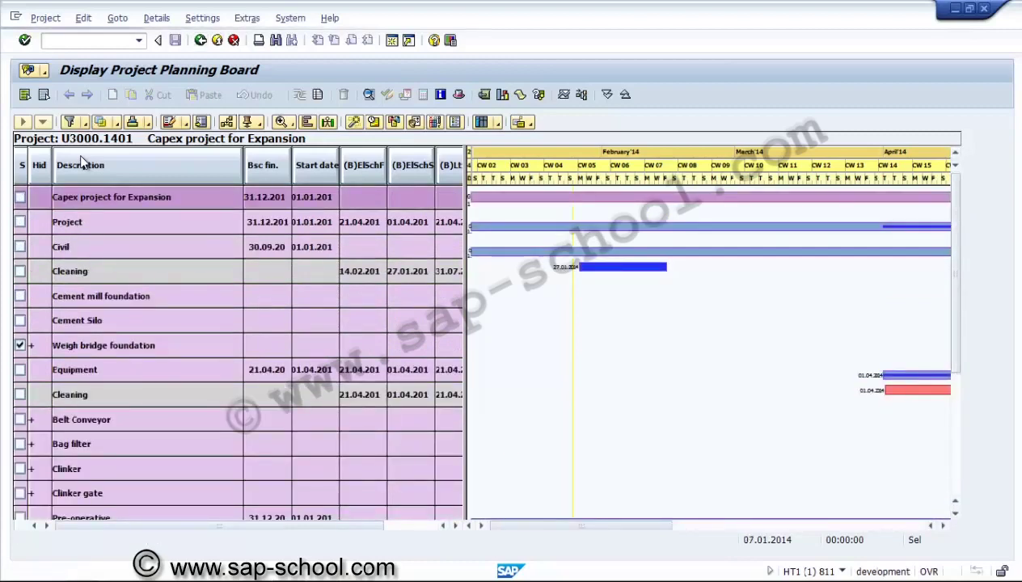
{"action": "key", "text": "F3"}
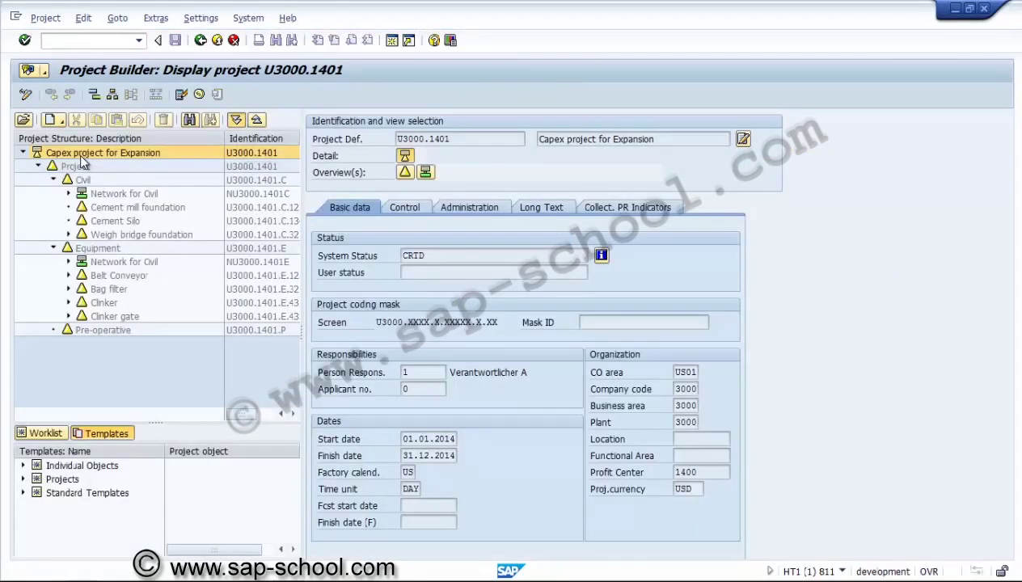
Check the fully expanded structure of U3000.1401, collapse it, and open project U3000.1402 from the last processed projects
{"action": "key", "text": "Return"}
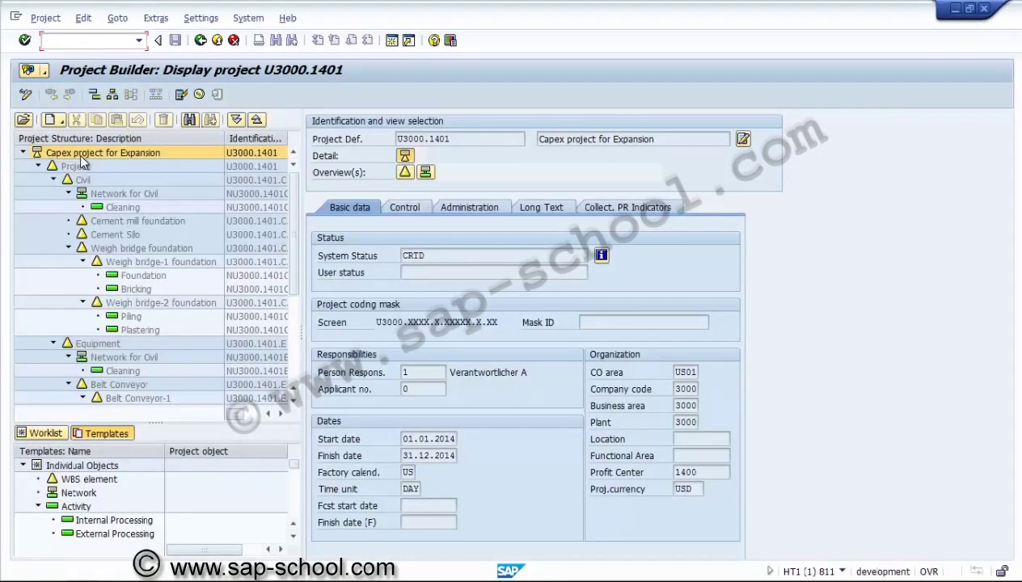
{"action": "double_click", "coordinate": [79, 154]}
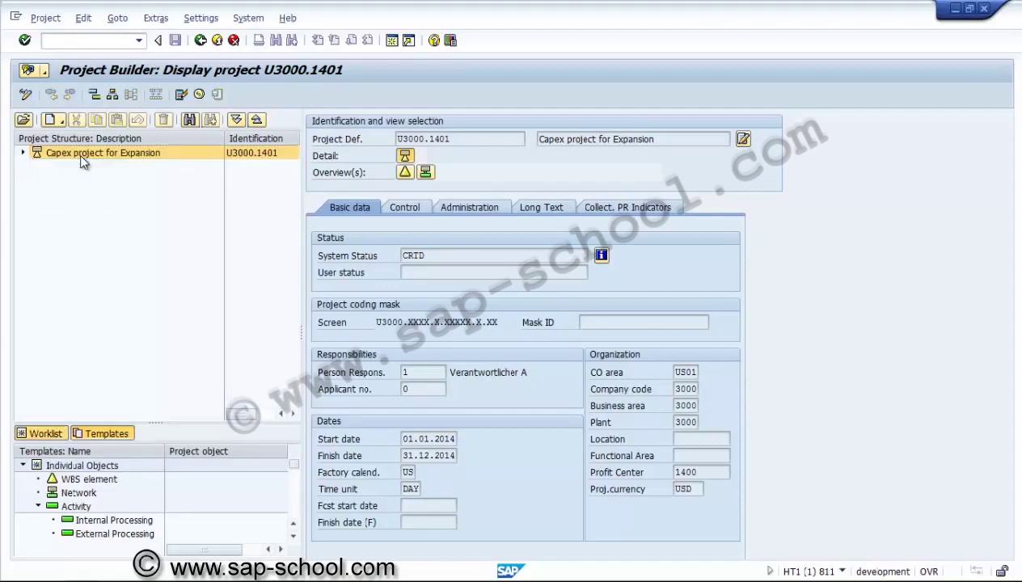
{"action": "key", "text": "Down"}
{"action": "key", "text": "Down"}
{"action": "key", "text": "Down"}
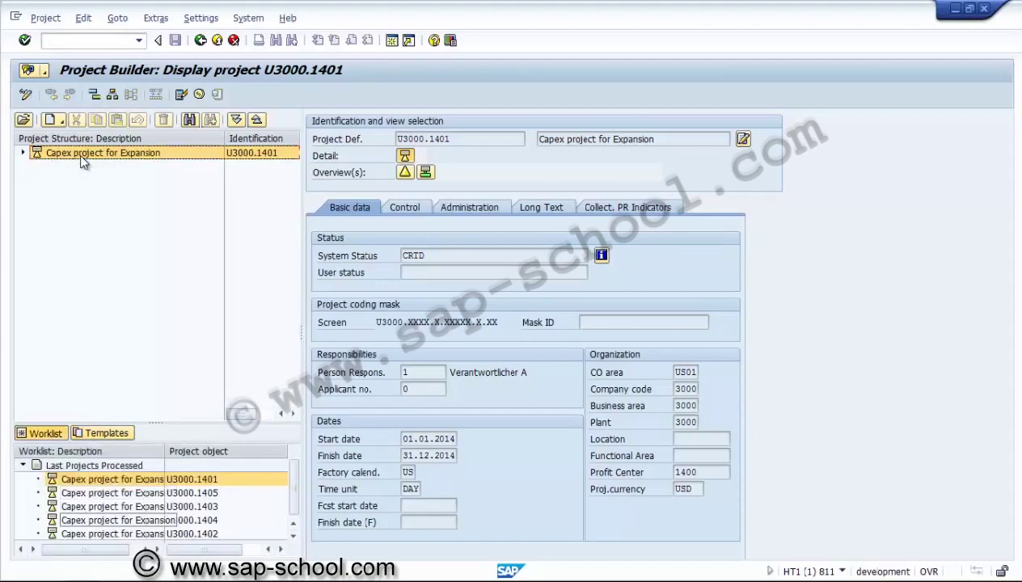
{"action": "key", "text": "Return"}
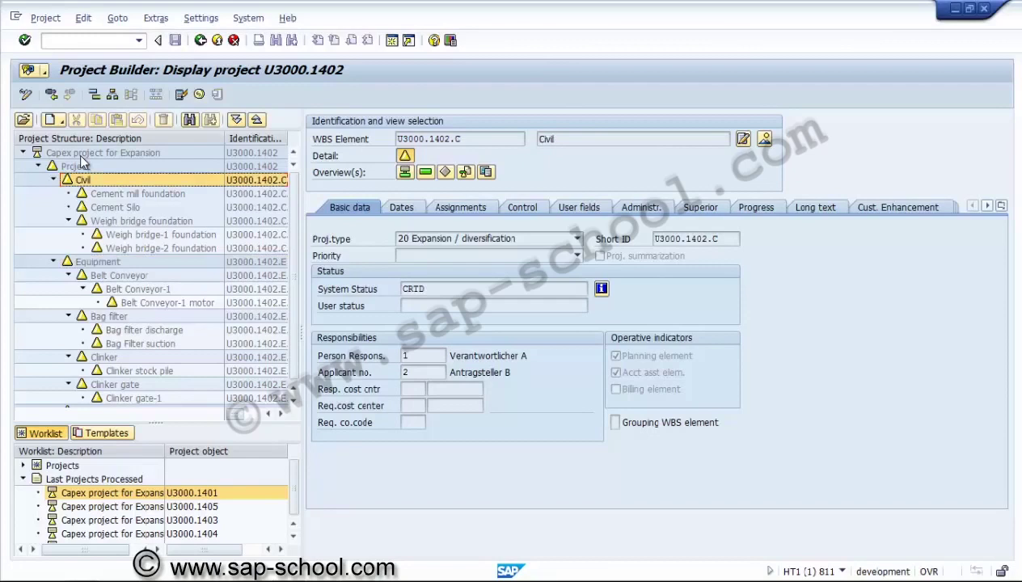
Open the Civil subproject U3000.1402.C for editing with the object templates shown, and select its project definition
{"action": "left_click", "coordinate": [101, 433]}
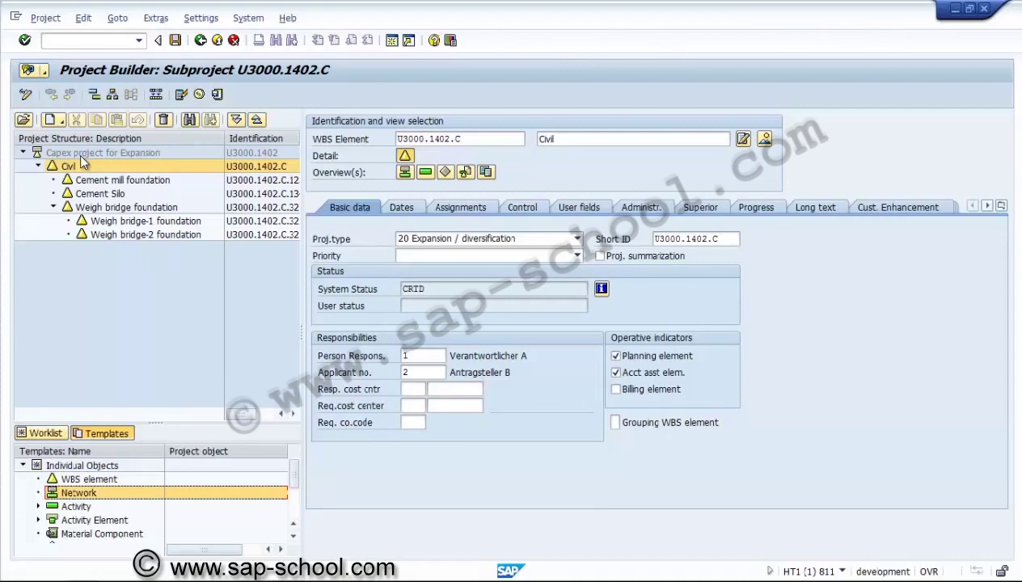
{"action": "left_click", "coordinate": [81, 157]}
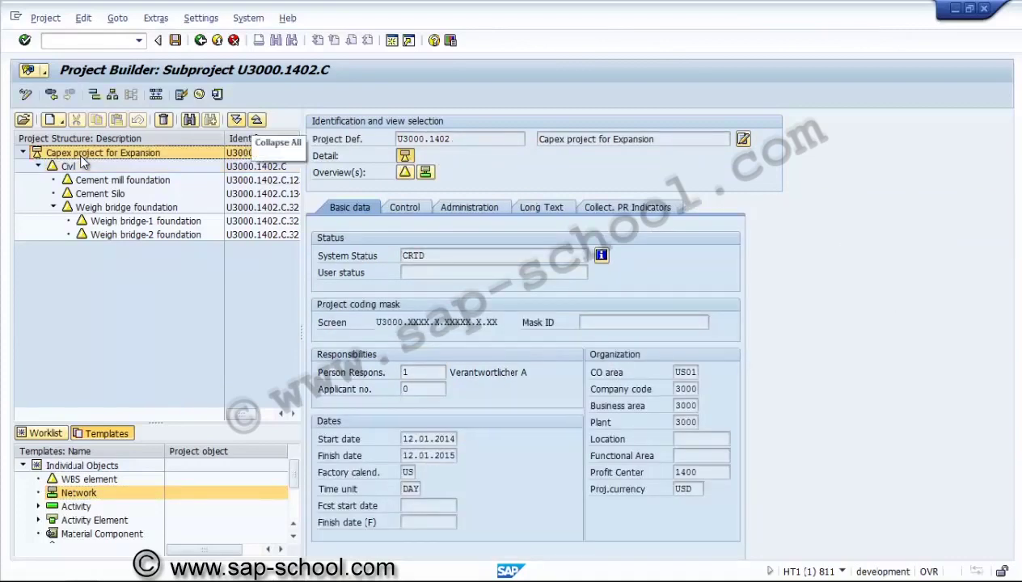
{"action": "key", "text": "Left"}
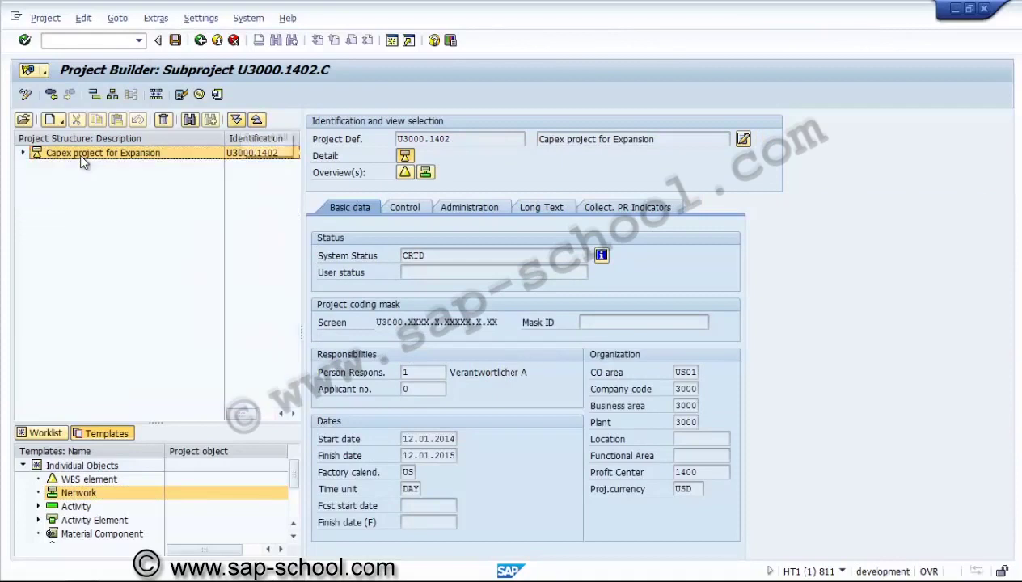
{"action": "key", "text": "Right"}
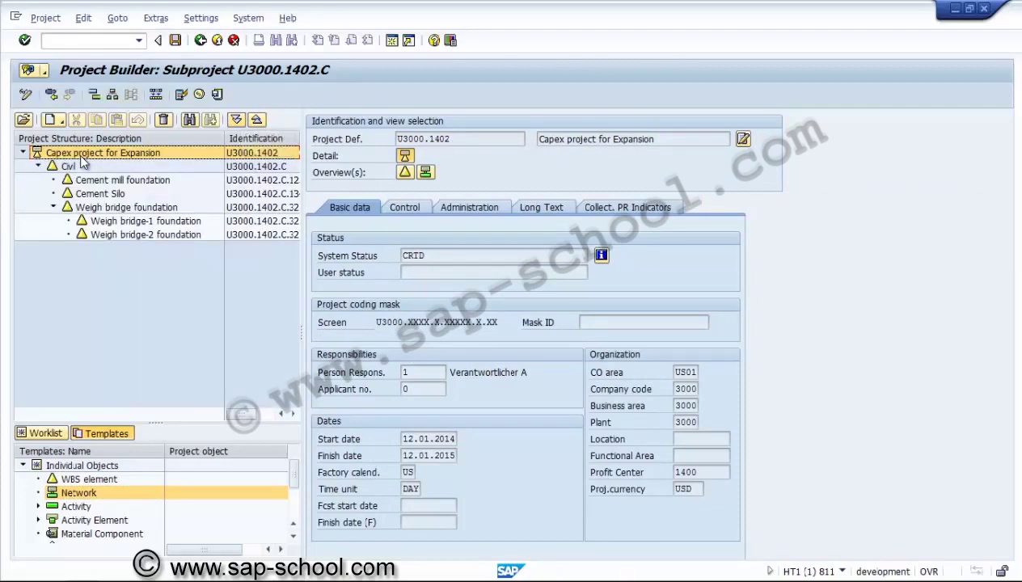
Create a network described as Network for Civil under WBS element U3000.1402.C with network number NU3000.1402C
{"action": "key", "text": "Tab"}
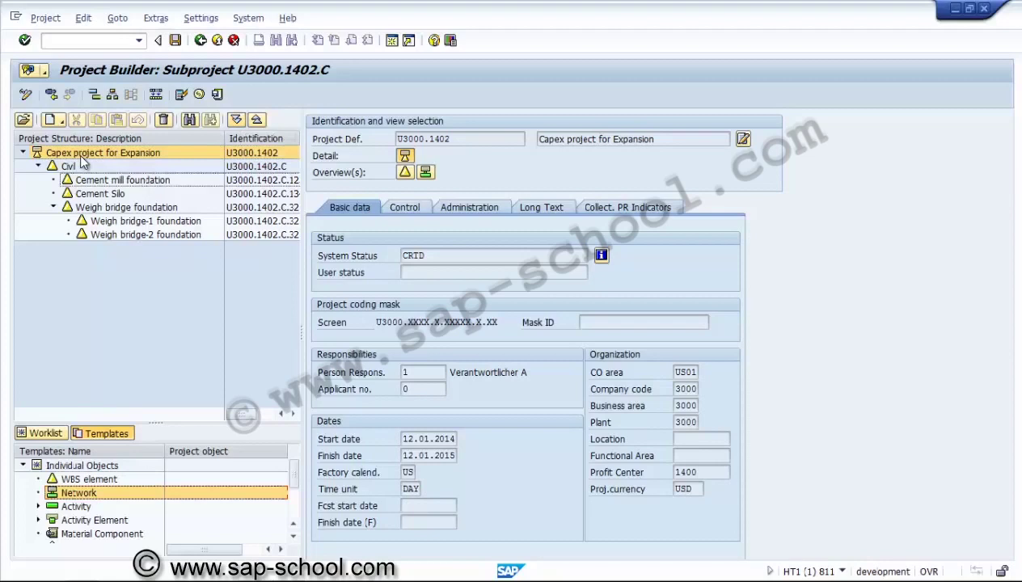
{"action": "key", "text": "Tab"}
{"action": "key", "text": "Return"}
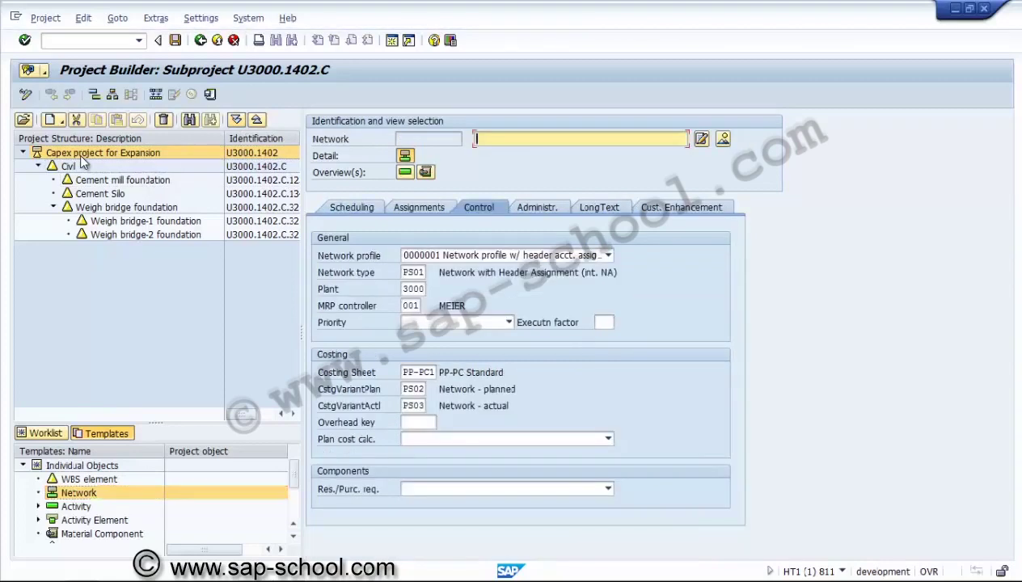
{"action": "type", "text": "Network for Civil"}
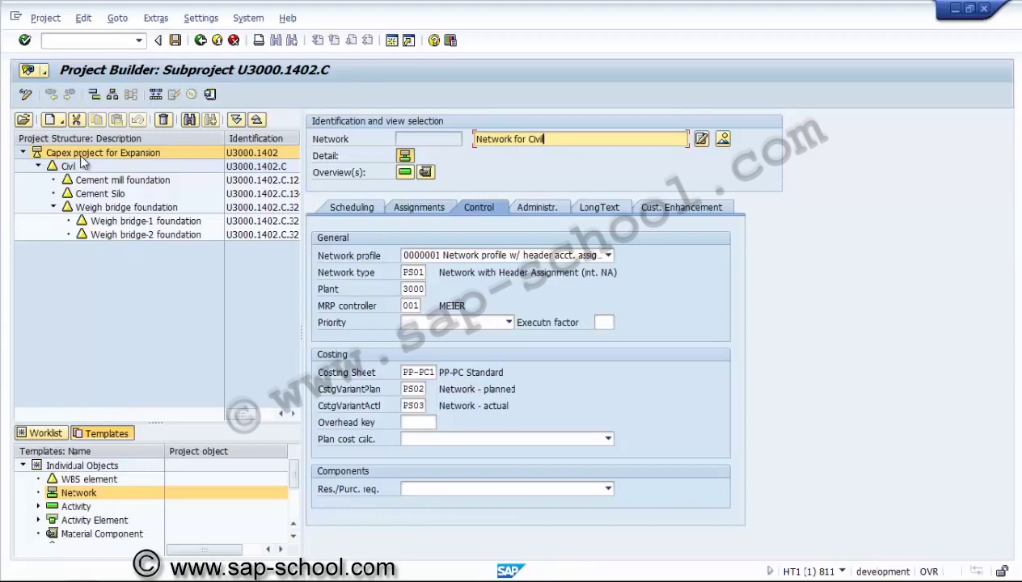
{"action": "key", "text": "Return"}
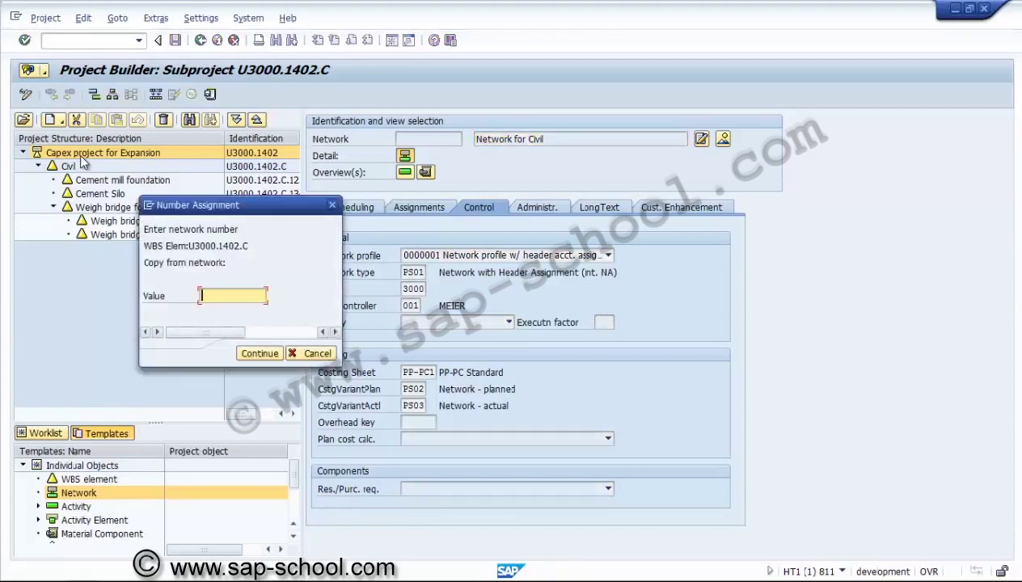
{"action": "type", "text": "NU"}
{"action": "type", "text": "00.1402C"}
{"action": "key", "text": "Return"}
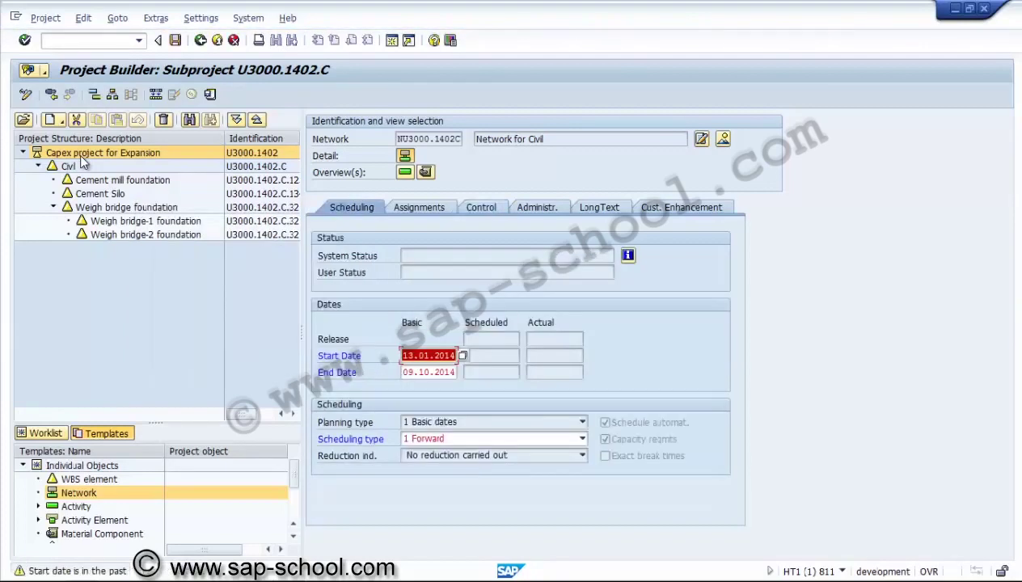
{"action": "key", "text": "Return"}
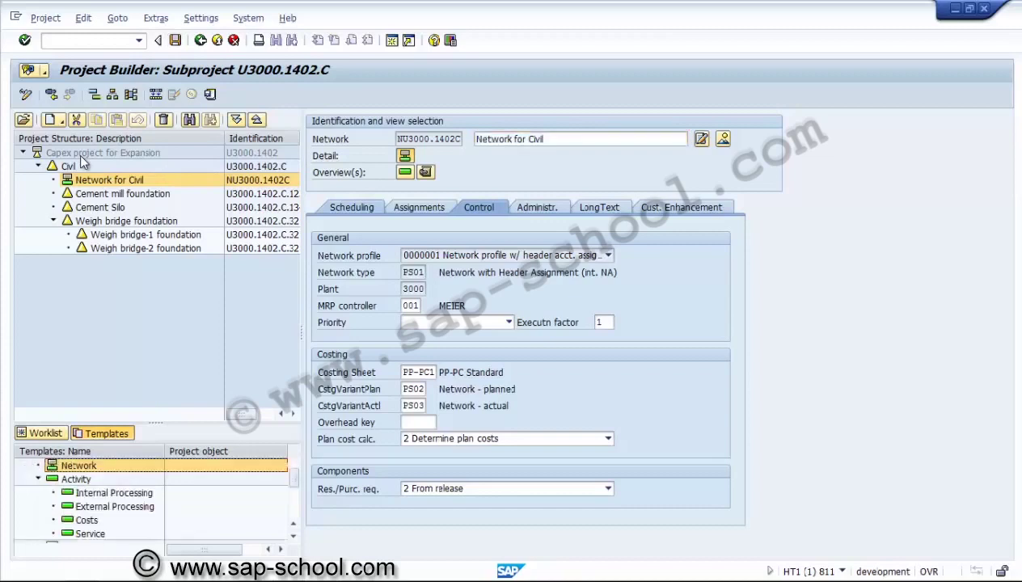
Try to add an internal processing activity to the Cement mill foundation in the Civil subproject
{"action": "key", "text": "Down"}
{"action": "key", "text": "Down"}
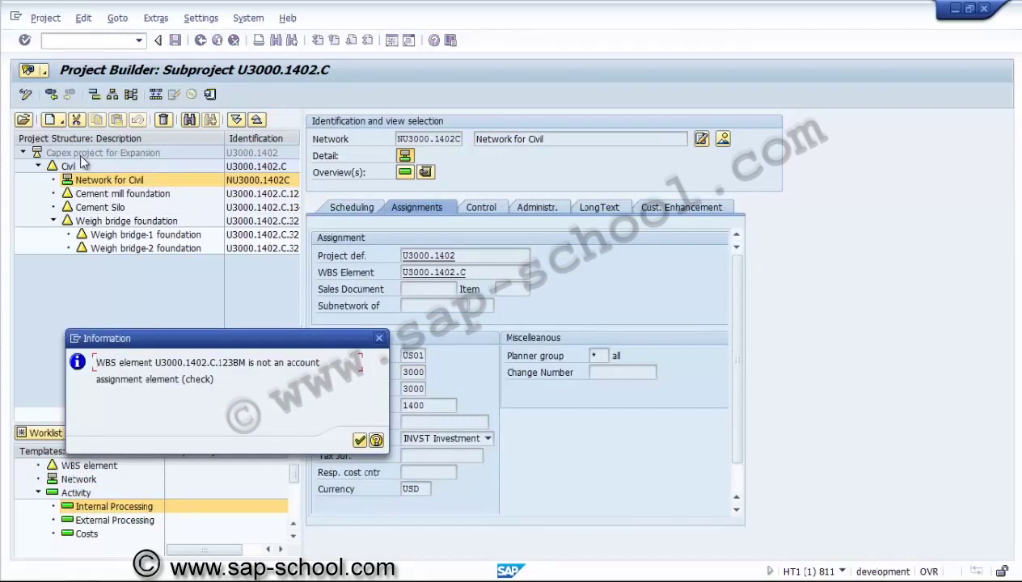
{"action": "key", "text": "Return"}
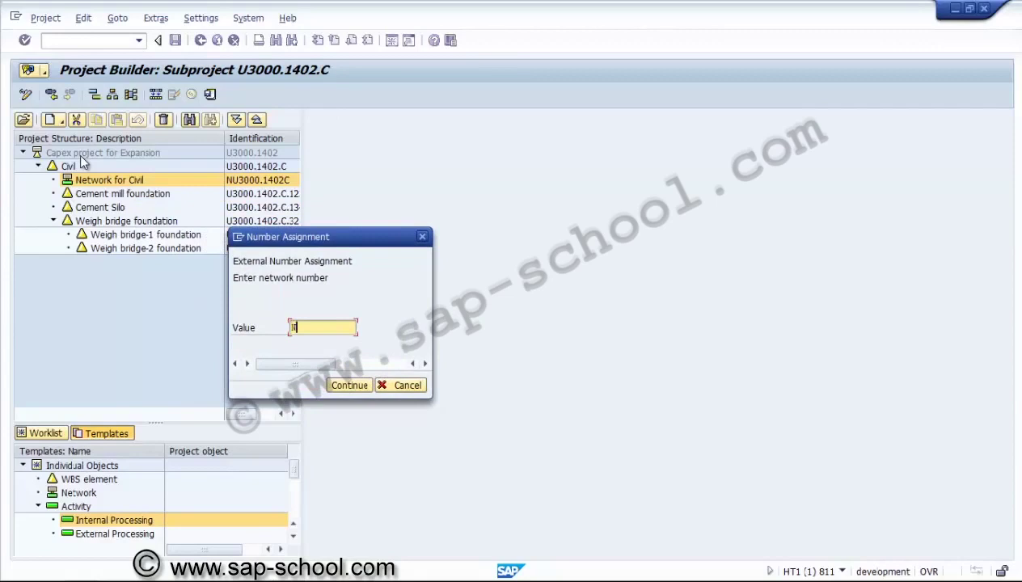
{"action": "type", "text": "NU3000.1"}
{"action": "key", "text": "Return"}
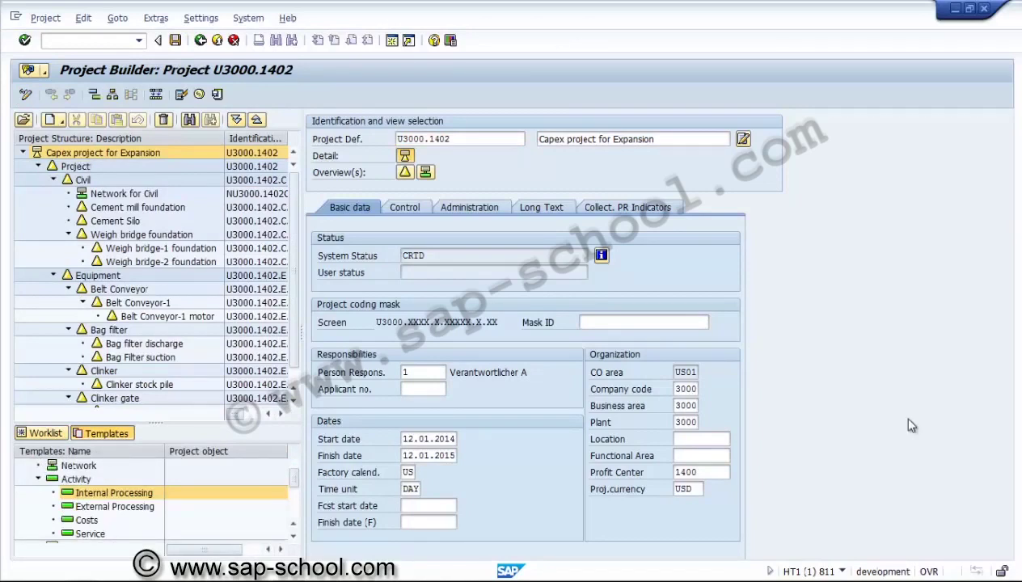
Add an internal processing activity to Weigh bridge-2 foundation in project U3000.1402 under a new network numbered NU3000.1402E
{"action": "left_click", "coordinate": [154, 496]}
{"action": "left_click_drag", "start_coordinate": [154, 498], "coordinate": [189, 267]}
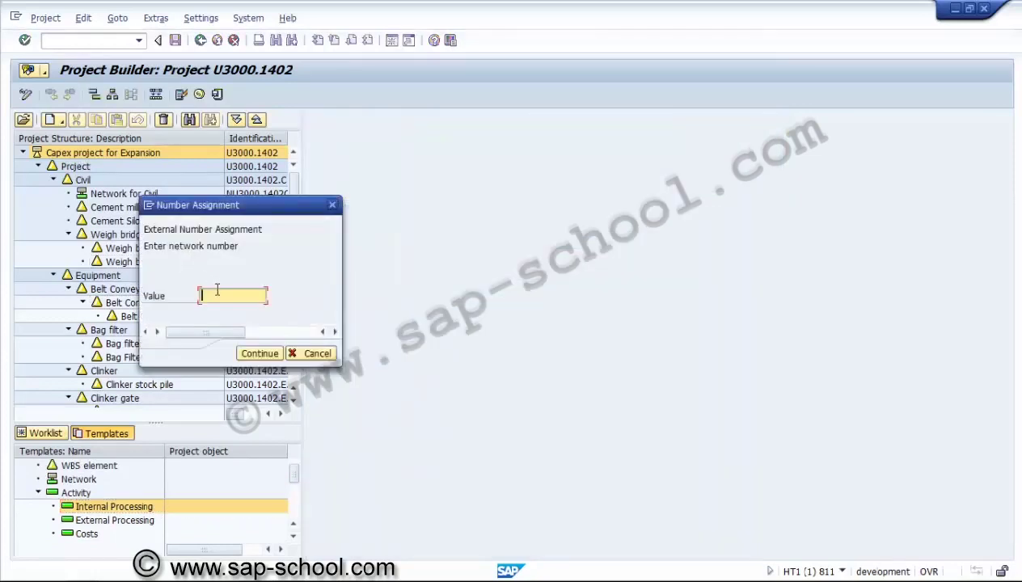
{"action": "type", "text": "NU3000.1402"}
{"action": "type", "text": "E"}
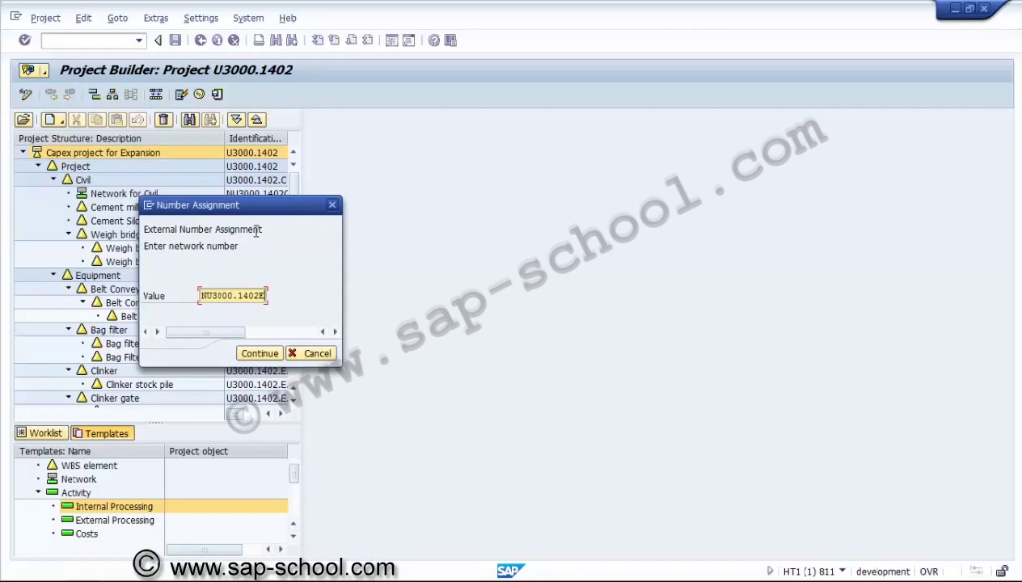
{"action": "left_click_drag", "start_coordinate": [259, 216], "coordinate": [515, 154]}
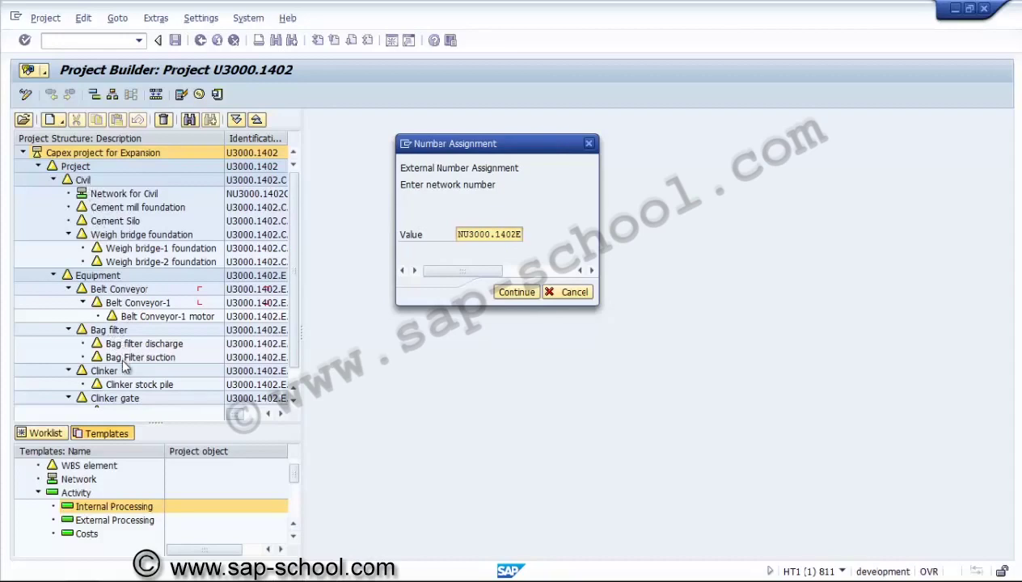
{"action": "left_click", "coordinate": [508, 294]}
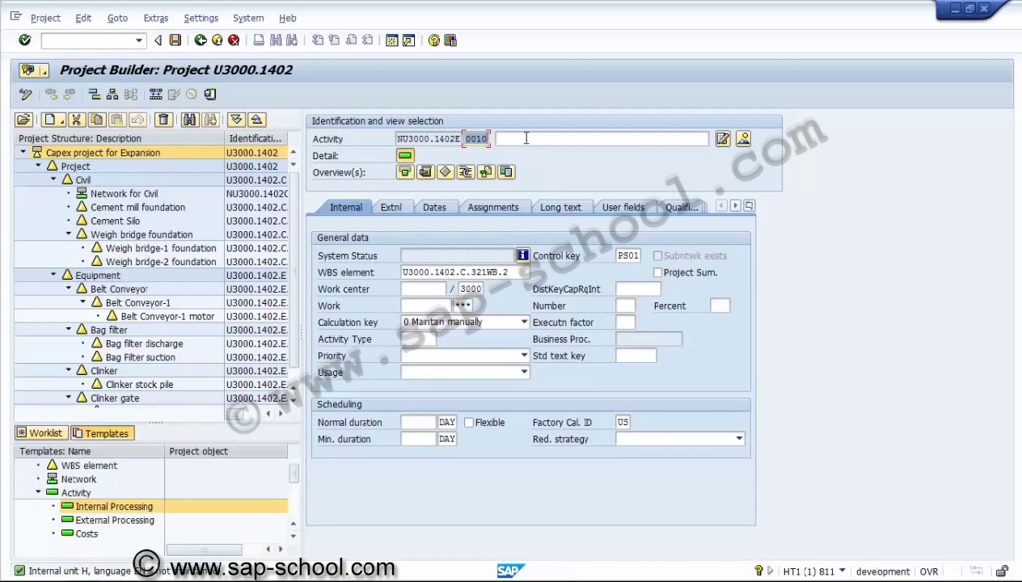
Set the work unit of activity 0010 in network NU3000.1402E to HR and accept the activity
{"action": "left_click", "coordinate": [526, 139]}
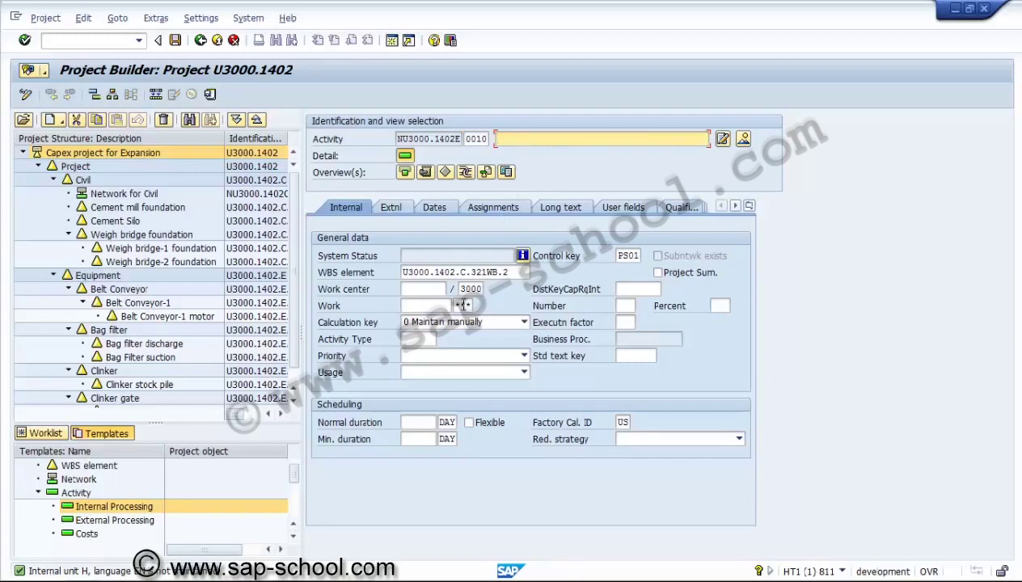
{"action": "left_click", "coordinate": [458, 306]}
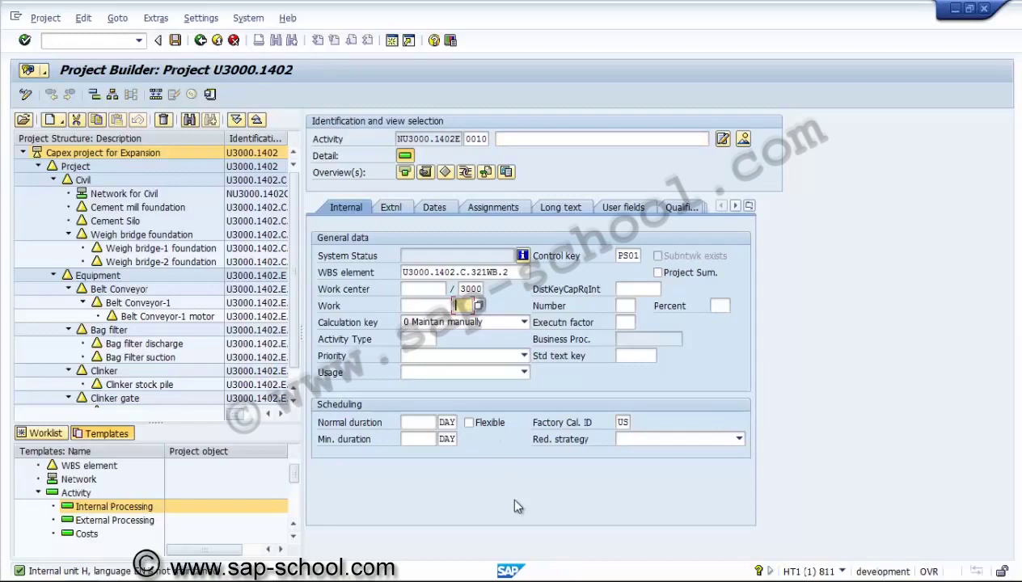
{"action": "type", "text": "hrs"}
{"action": "key", "text": "Return"}
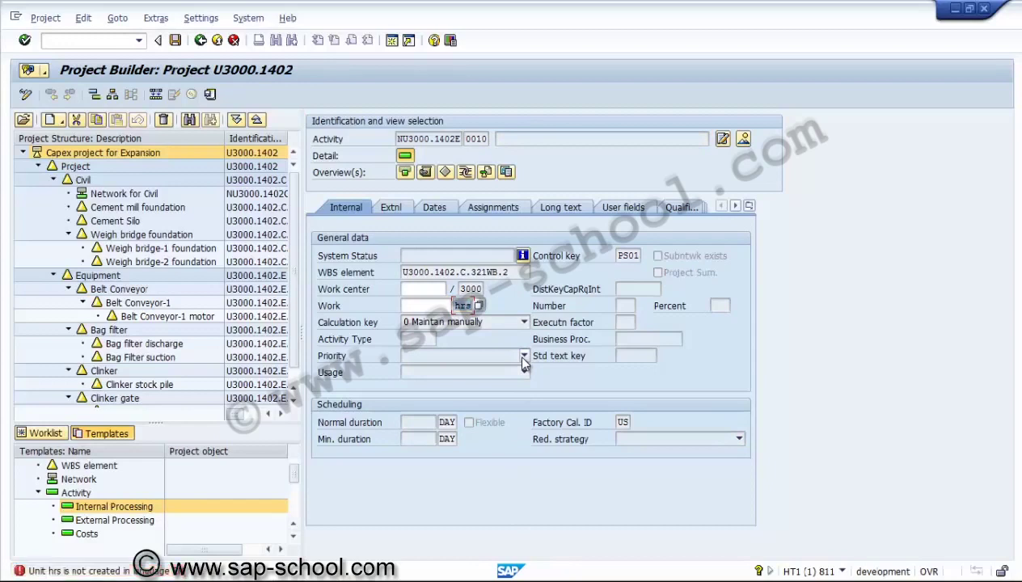
{"action": "type", "text": "hr"}
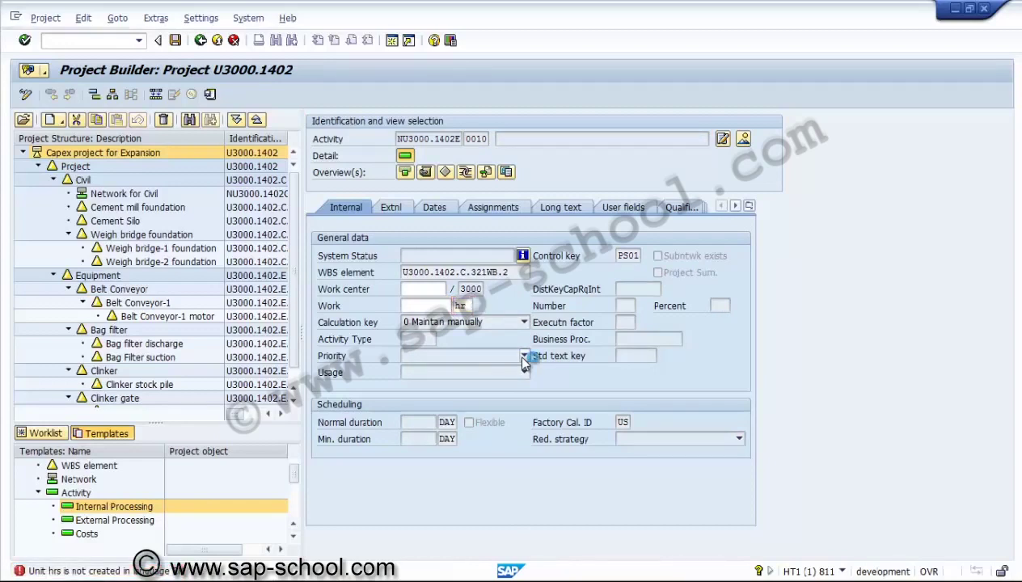
{"action": "key", "text": "Return"}
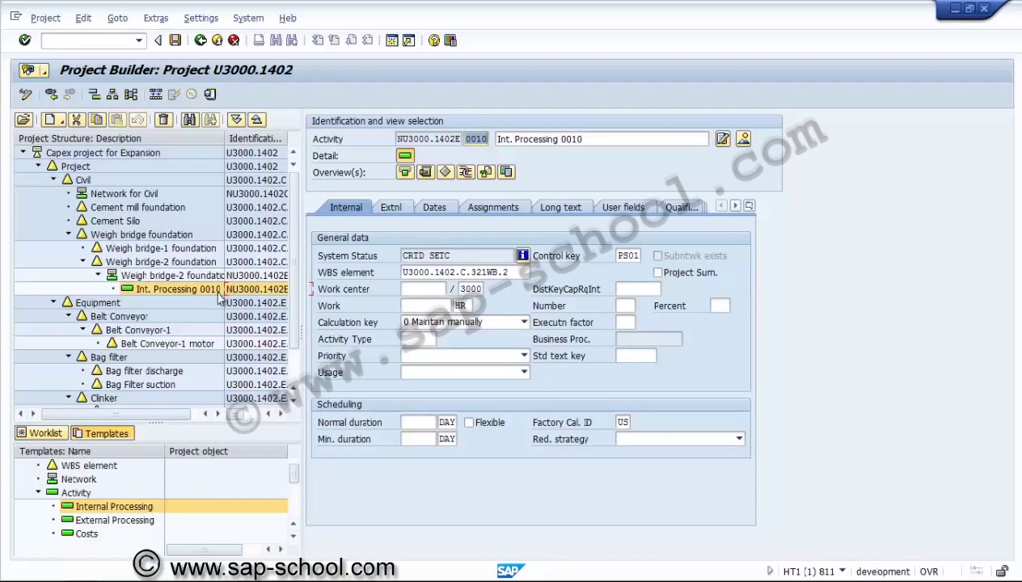
Save the project despite the scheduling warnings and reopen U3000.1402 from the last processed projects for editing
{"action": "left_click", "coordinate": [175, 41]}
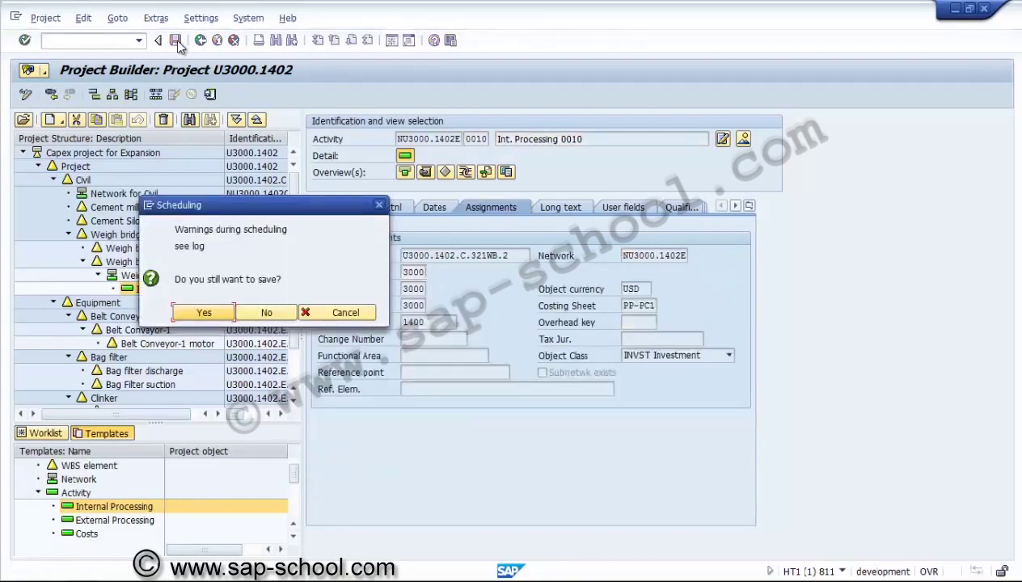
{"action": "left_click", "coordinate": [192, 316]}
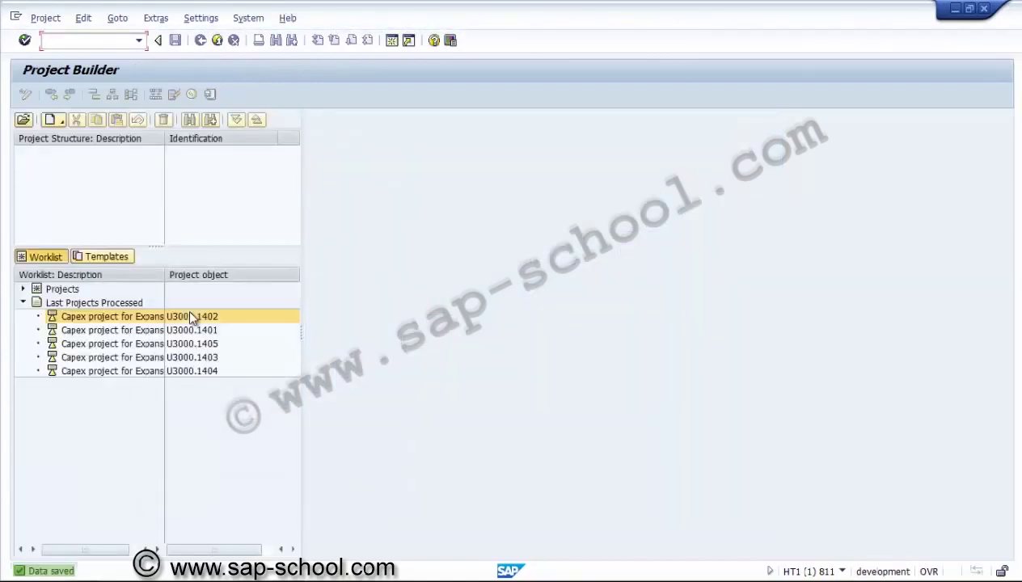
{"action": "left_click", "coordinate": [150, 319]}
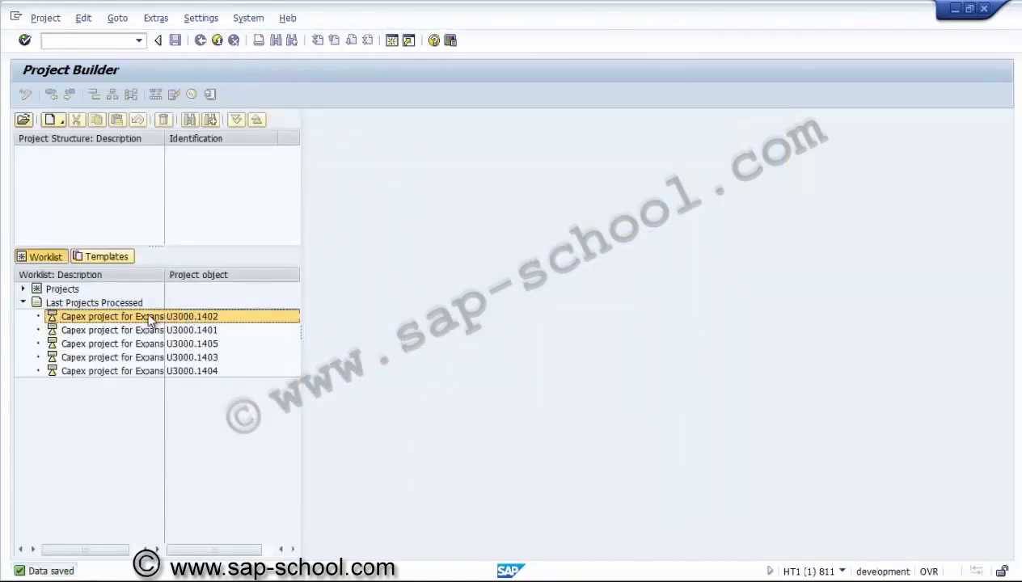
{"action": "double_click", "coordinate": [150, 319]}
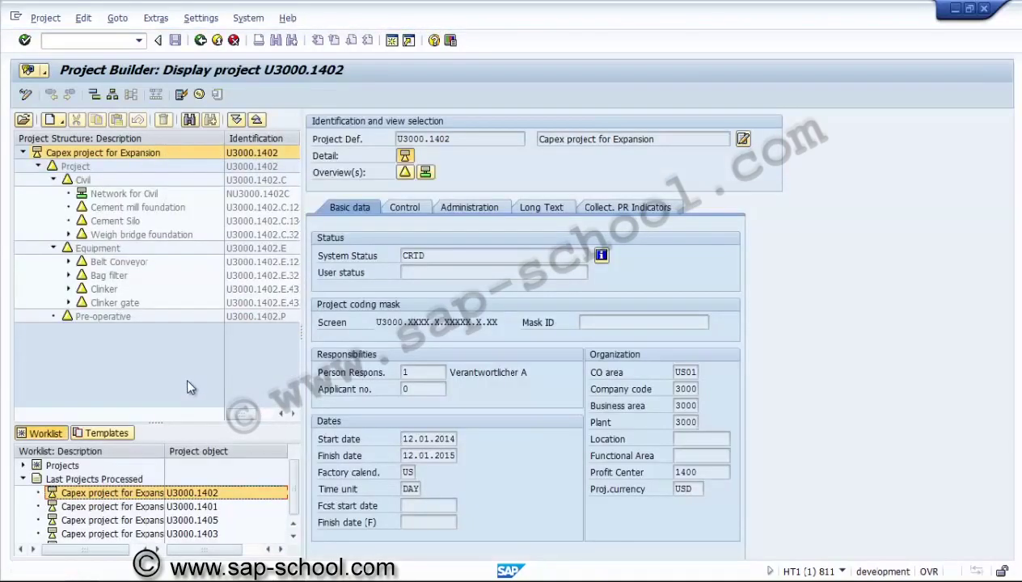
{"action": "left_click", "coordinate": [26, 95]}
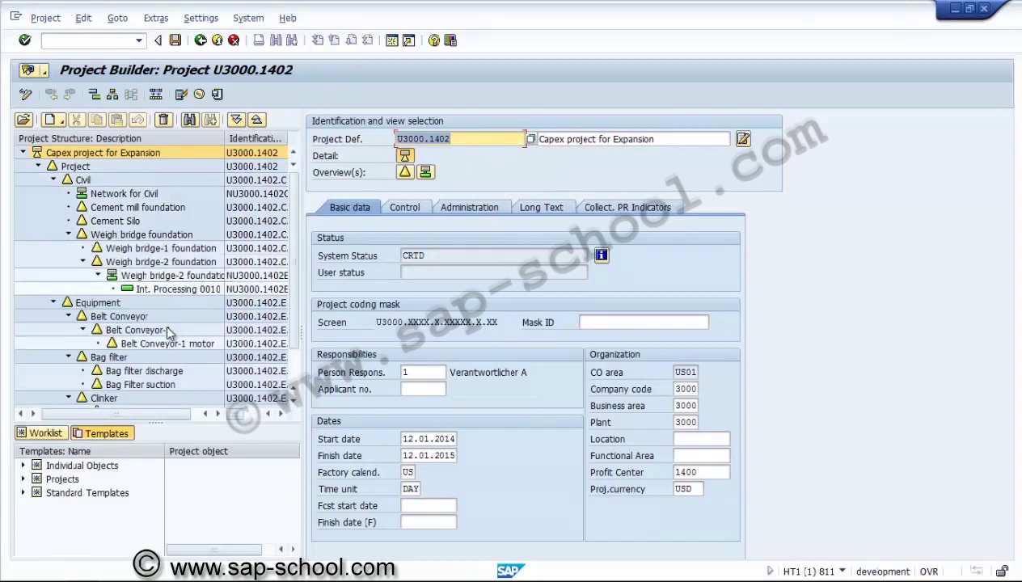
Move the Weigh bridge-2 foundation network under Equipment and assign its activity Int. Processing 0010 to Clinker stock pile
{"action": "scroll", "coordinate": [296, 402], "scroll_direction": "down", "scroll_amount": 4}
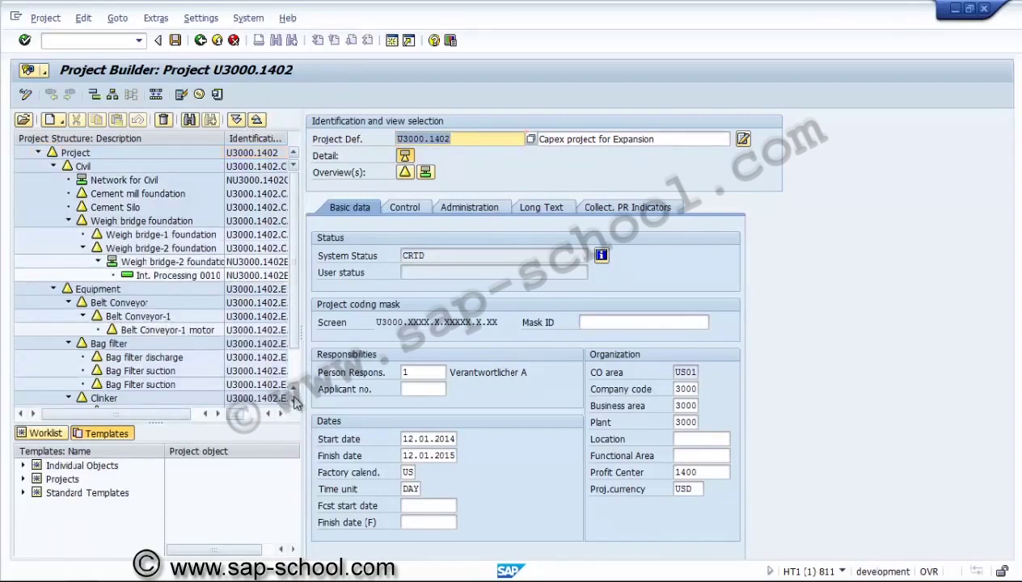
{"action": "left_click", "coordinate": [215, 223]}
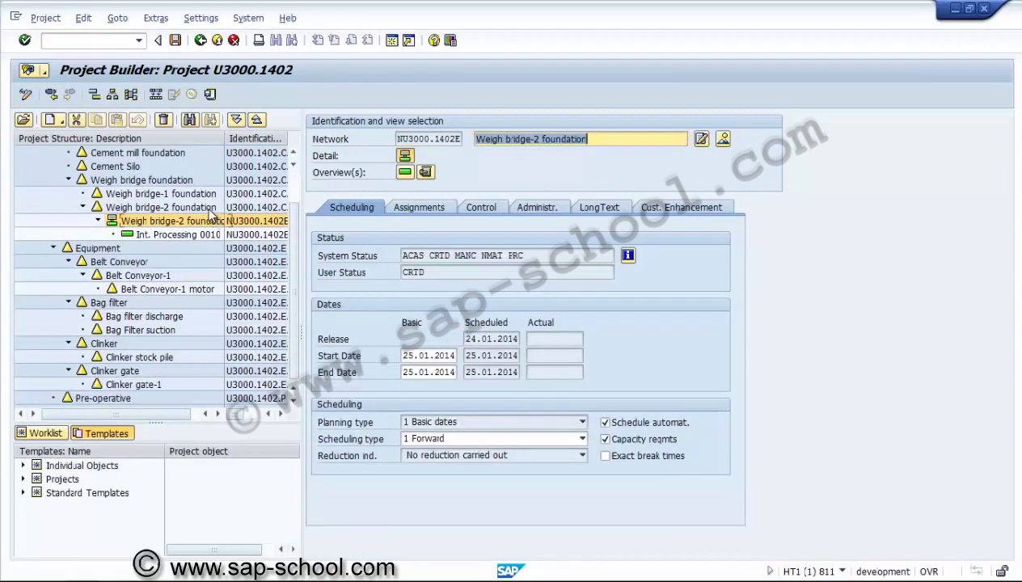
{"action": "left_click_drag", "start_coordinate": [199, 215], "coordinate": [114, 234]}
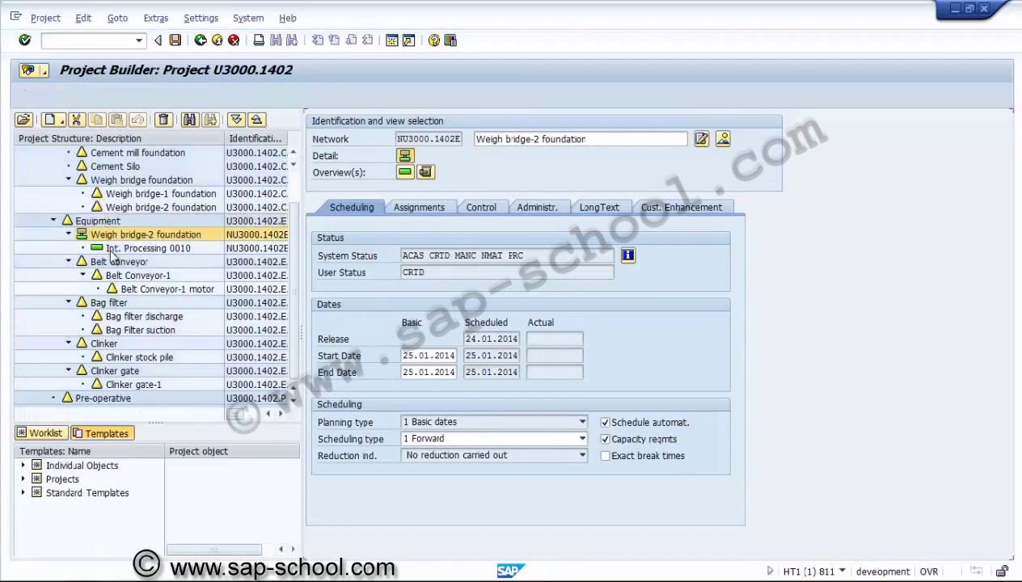
{"action": "left_click", "coordinate": [122, 250]}
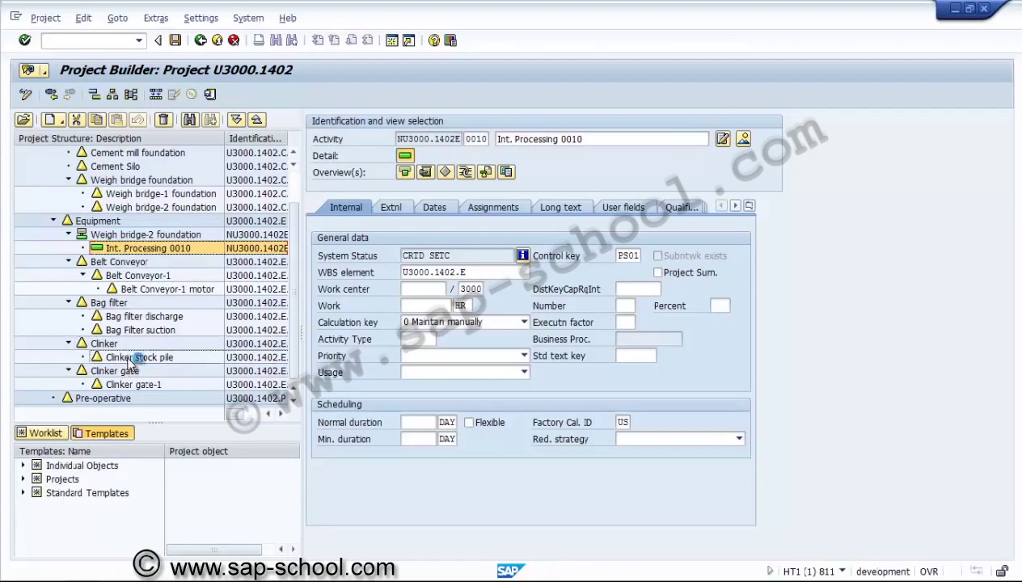
{"action": "left_click_drag", "start_coordinate": [130, 363], "coordinate": [131, 358]}
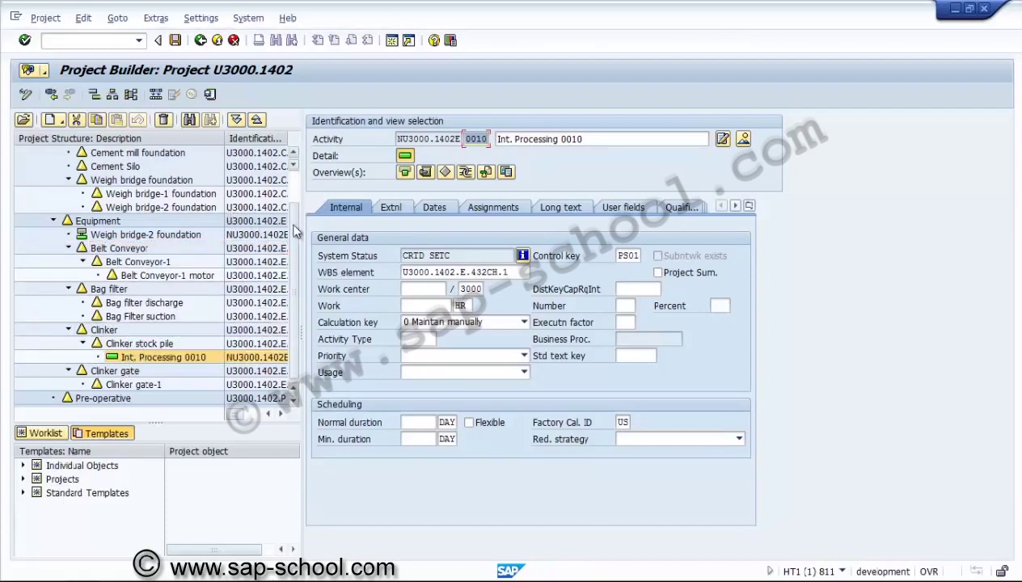
Try to add another internal processing activity to project U3000.1402 using network number NU3000.1402C, and cancel the number assignment
{"action": "left_click_drag", "start_coordinate": [295, 228], "coordinate": [301, 186]}
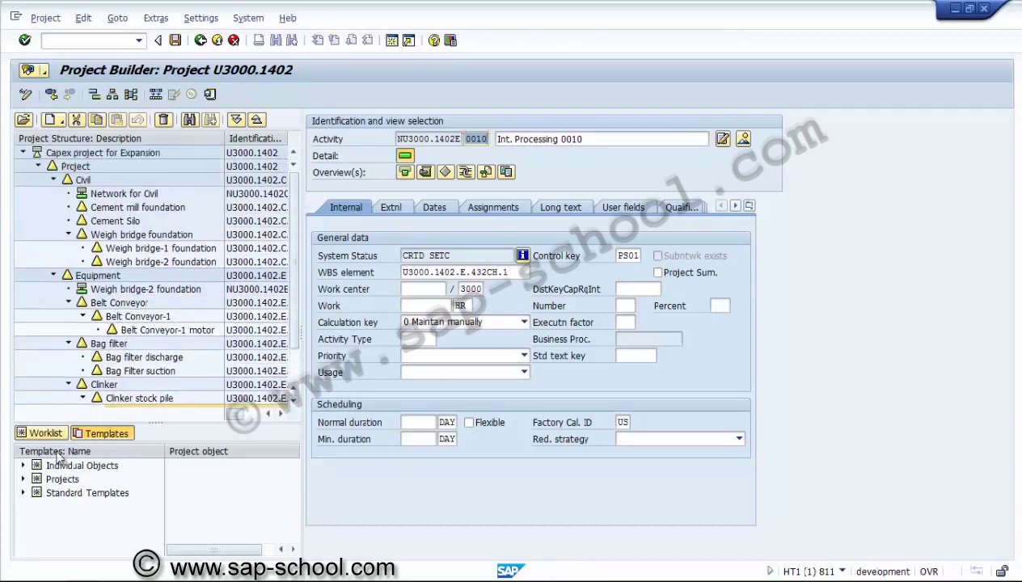
{"action": "left_click", "coordinate": [25, 466]}
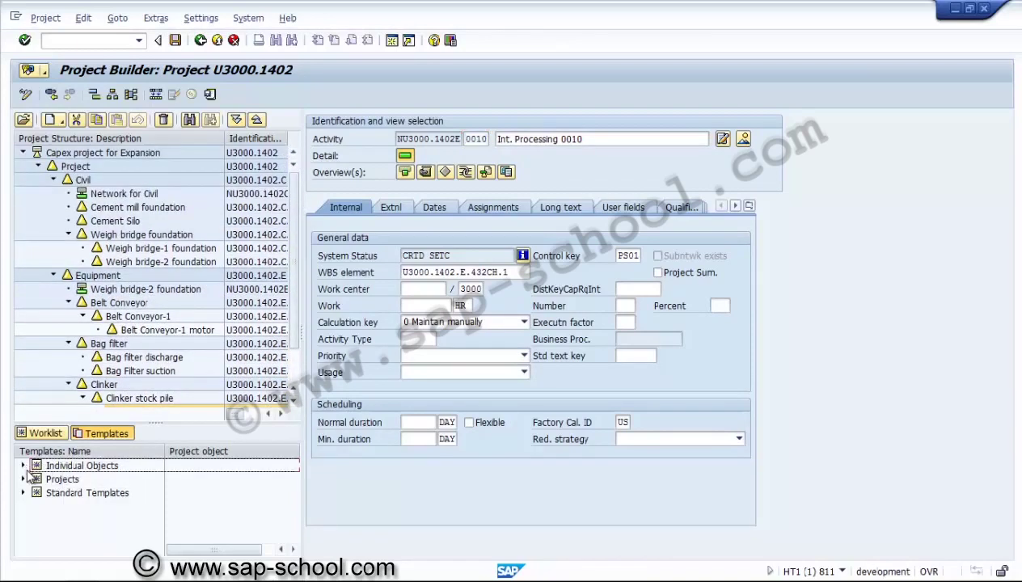
{"action": "left_click", "coordinate": [72, 507]}
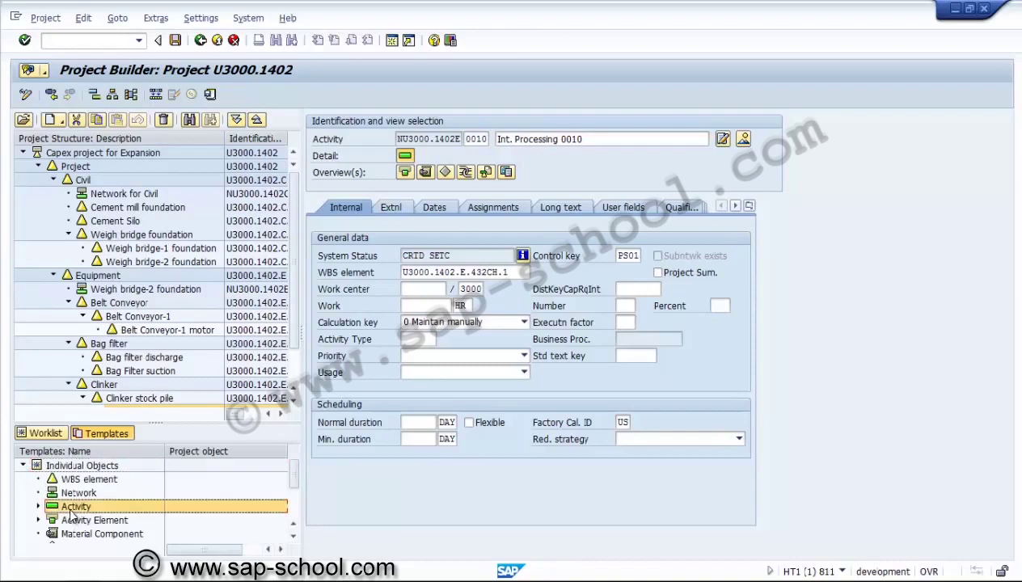
{"action": "left_click", "coordinate": [38, 506]}
{"action": "left_click", "coordinate": [105, 494]}
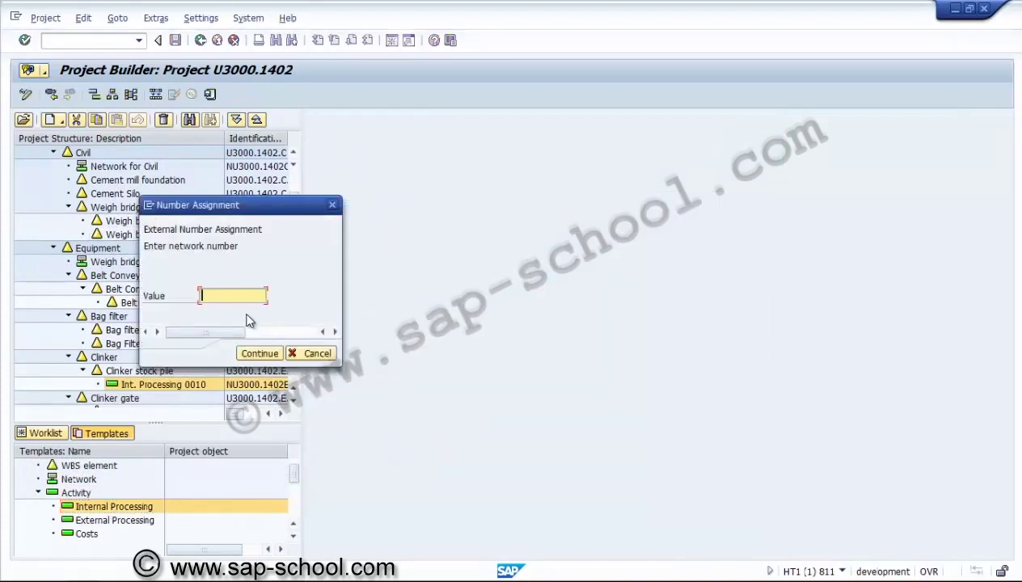
{"action": "type", "text": "NU3000.1401"}
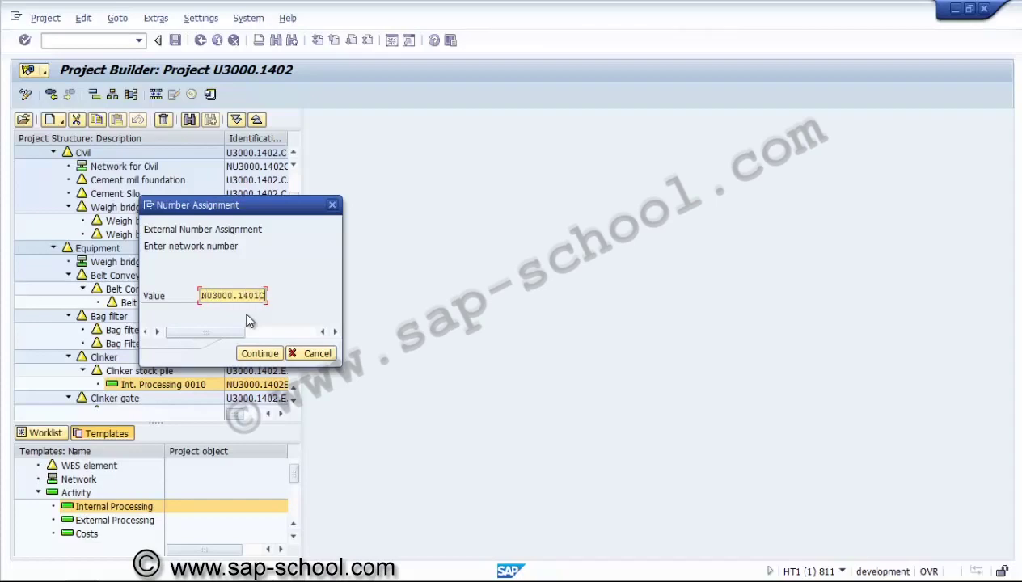
{"action": "key", "text": "BackSpace"}
{"action": "type", "text": "C"}
{"action": "left_click", "coordinate": [267, 356]}
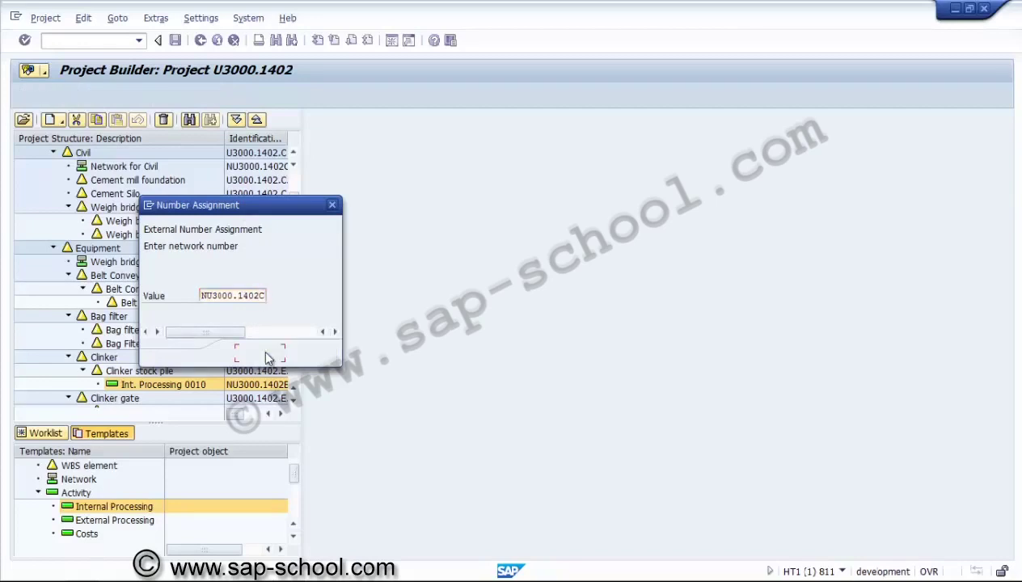
{"action": "left_click", "coordinate": [312, 354]}
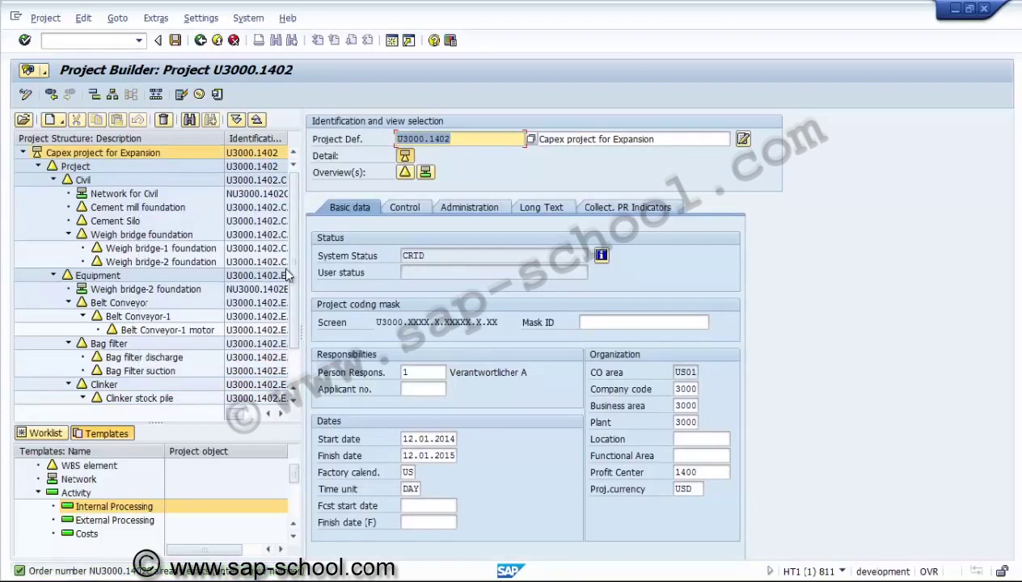
Save project U3000.1402 and open U3000.1403 from the last processed projects for editing
{"action": "left_click", "coordinate": [176, 42]}
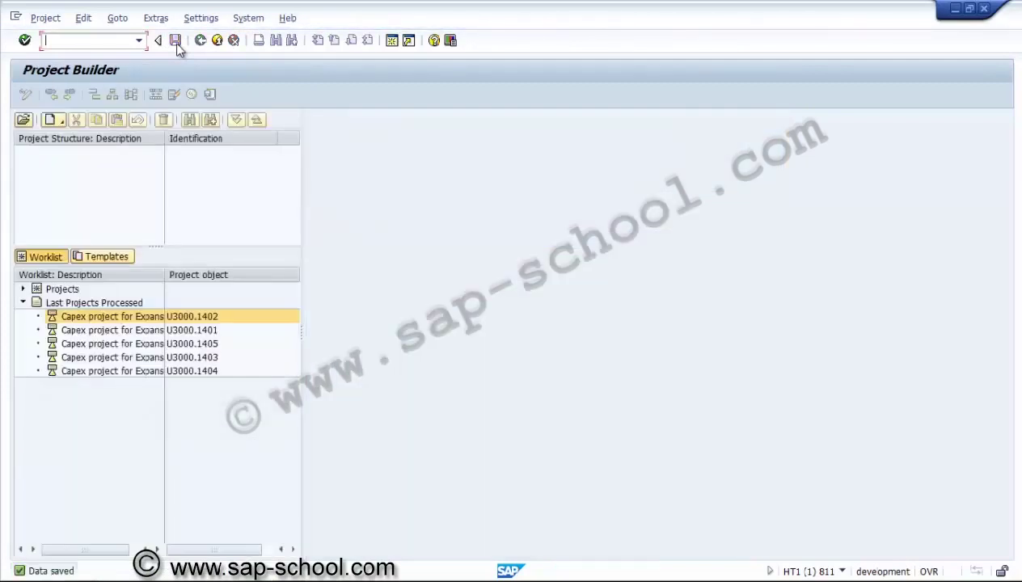
{"action": "double_click", "coordinate": [162, 359]}
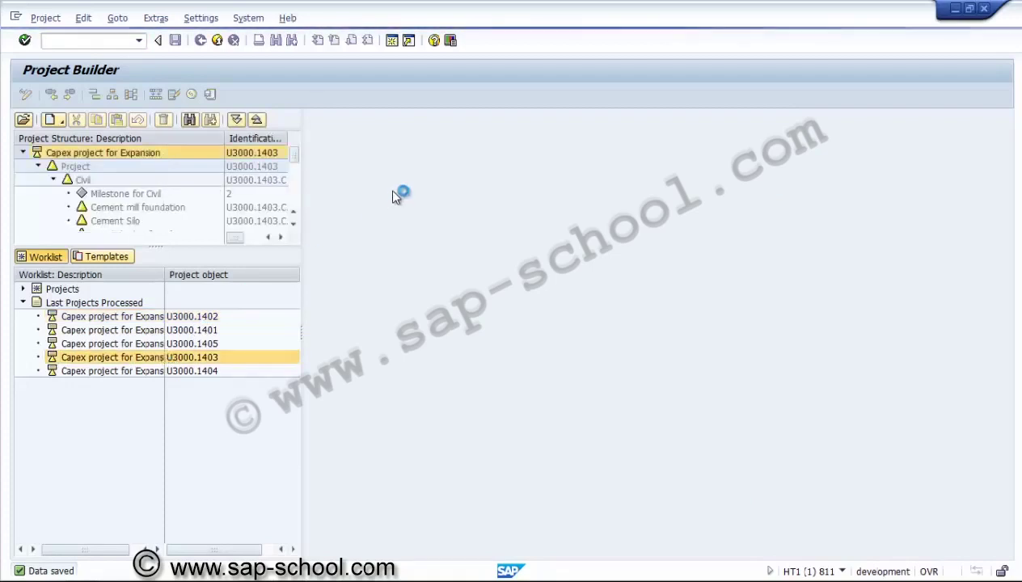
{"action": "left_click", "coordinate": [25, 97]}
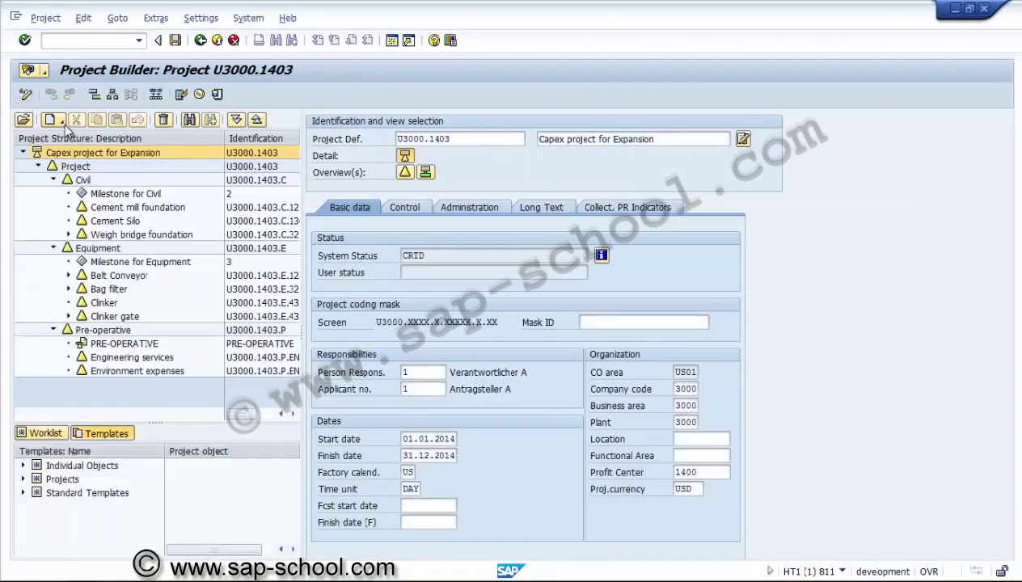
Set up a network copy from NU3000.1402C, keeping the preset object selection and network parameters, and proceed to number assignment
{"action": "left_click", "coordinate": [63, 121]}
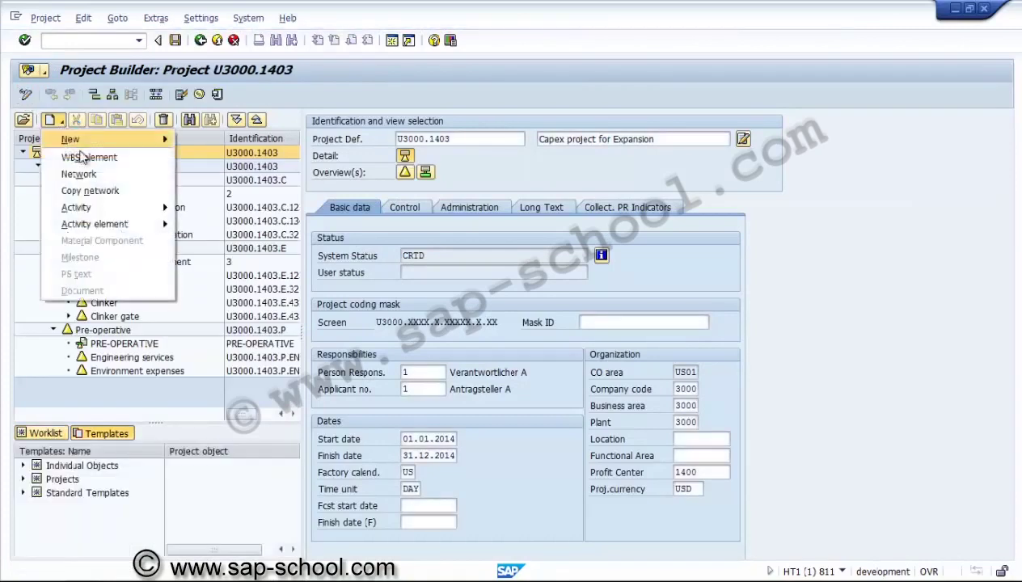
{"action": "left_click", "coordinate": [96, 191]}
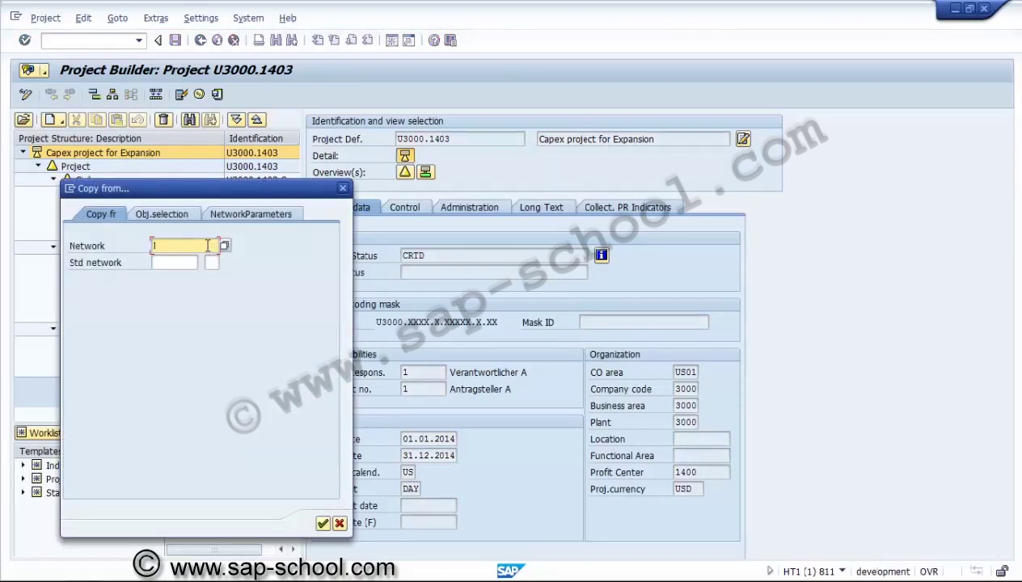
{"action": "type", "text": "NU3000.1402C"}
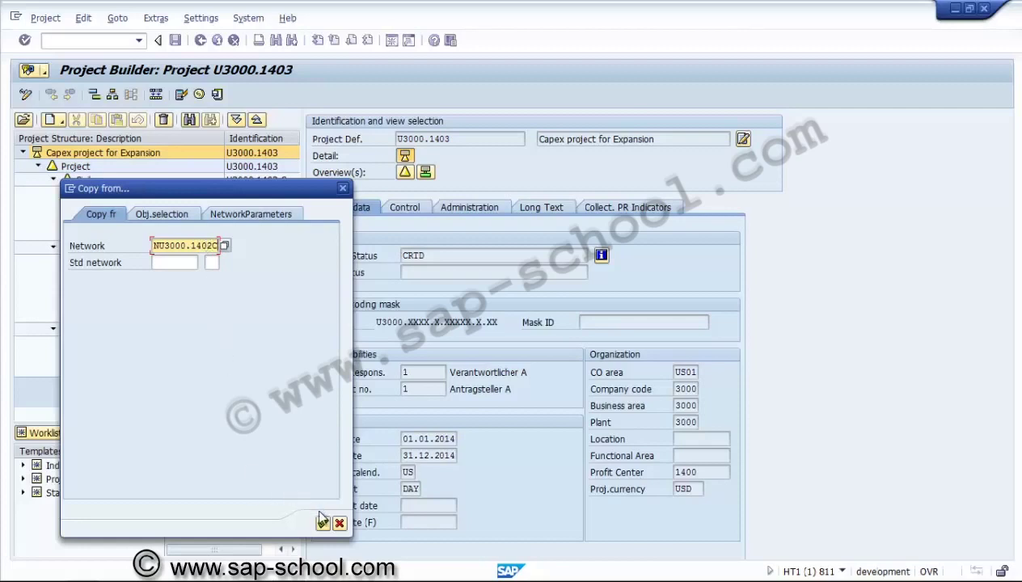
{"action": "left_click", "coordinate": [185, 213]}
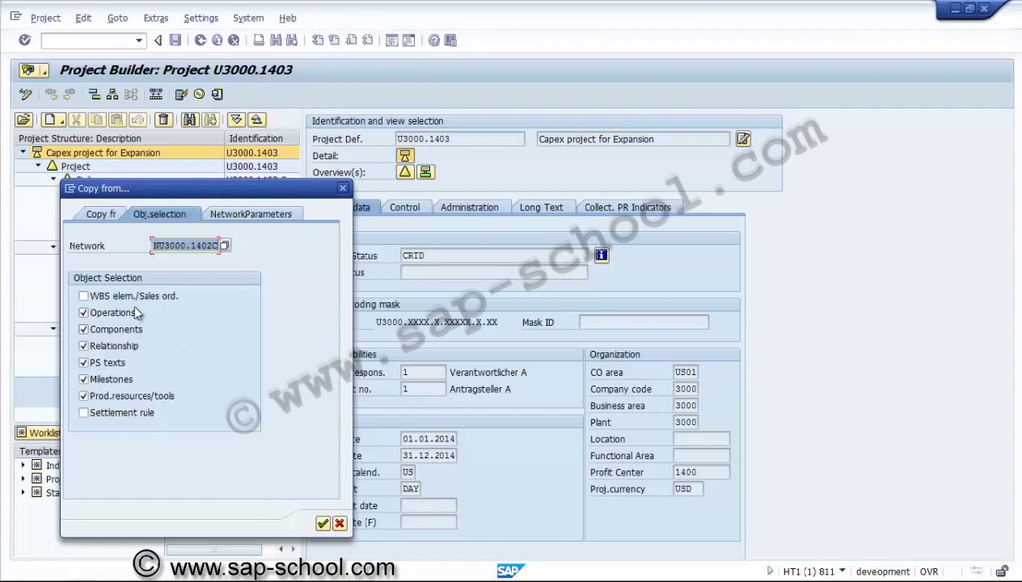
{"action": "left_click", "coordinate": [242, 215]}
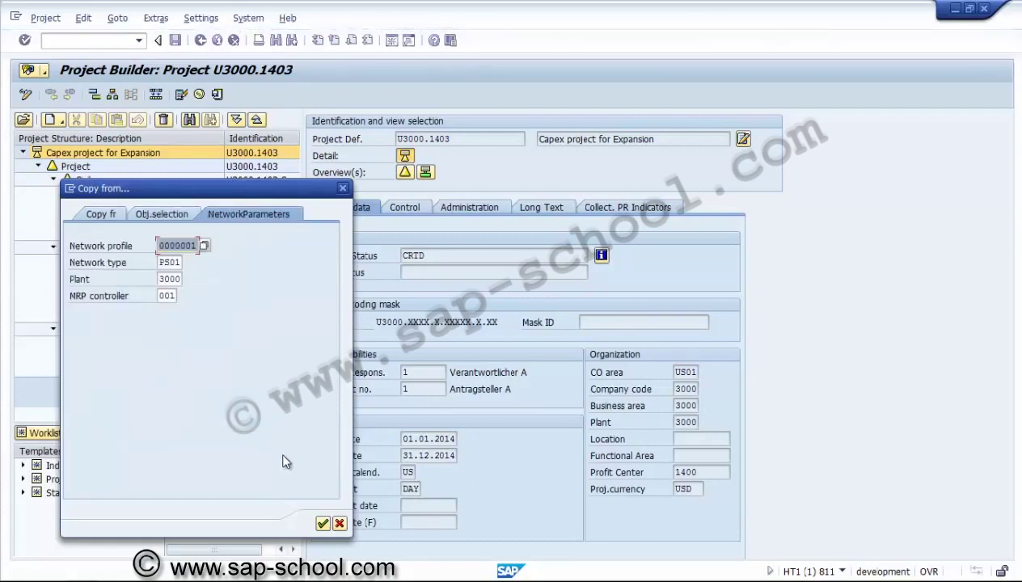
{"action": "left_click", "coordinate": [321, 524]}
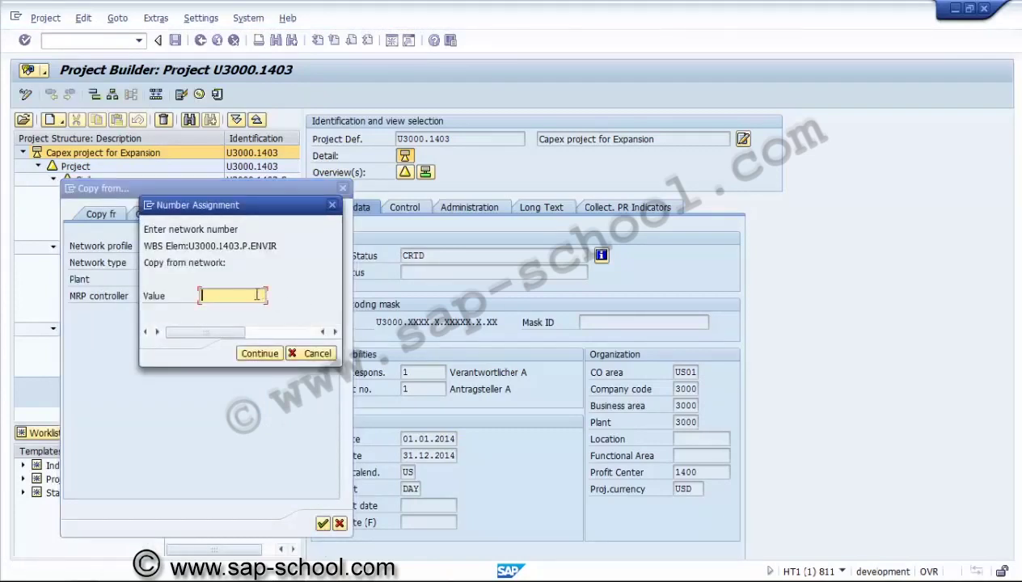
Try to assign the copied network the number NU3000.1403C, and retry with 3000.1403E
{"action": "type", "text": "NU#))"}
{"action": "key", "text": "BackSpace"}
{"action": "key", "text": "BackSpace"}
{"action": "key", "text": "BackSpace"}
{"action": "type", "text": "3000.1403C"}
{"action": "left_click", "coordinate": [260, 354]}
{"action": "type", "text": "3000.1403E"}
{"action": "left_click", "coordinate": [257, 355]}
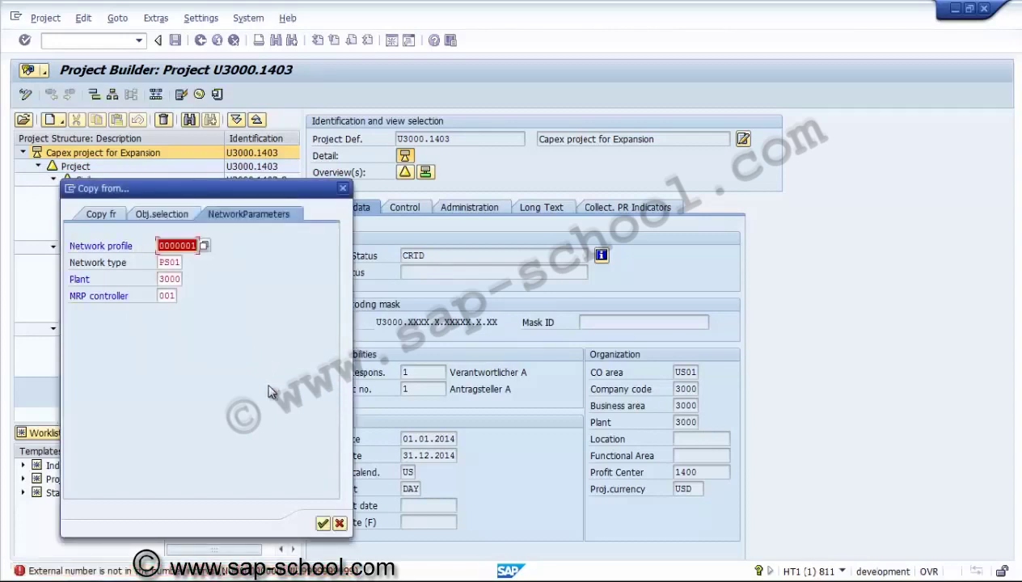
Assign number NU3000.1403E to the copied network and complete the copy from NU3000.1402C
{"action": "left_click", "coordinate": [119, 217]}
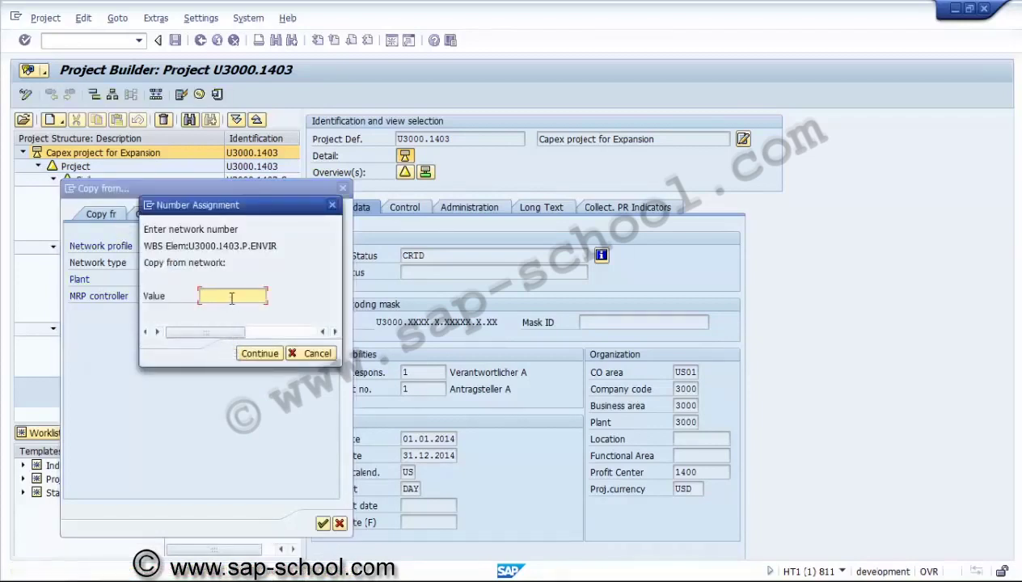
{"action": "type", "text": "NU3000.1403E"}
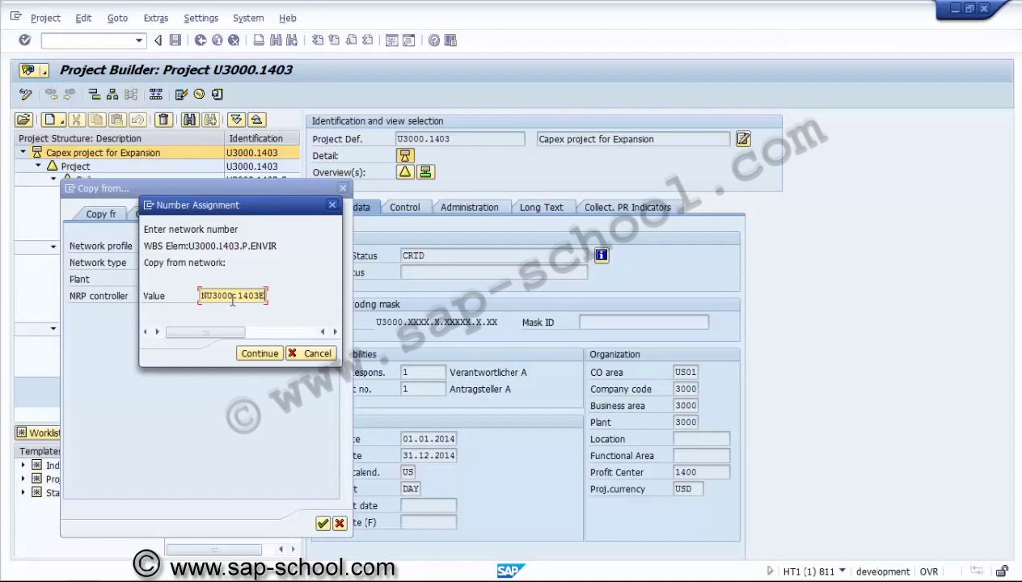
{"action": "left_click", "coordinate": [259, 354]}
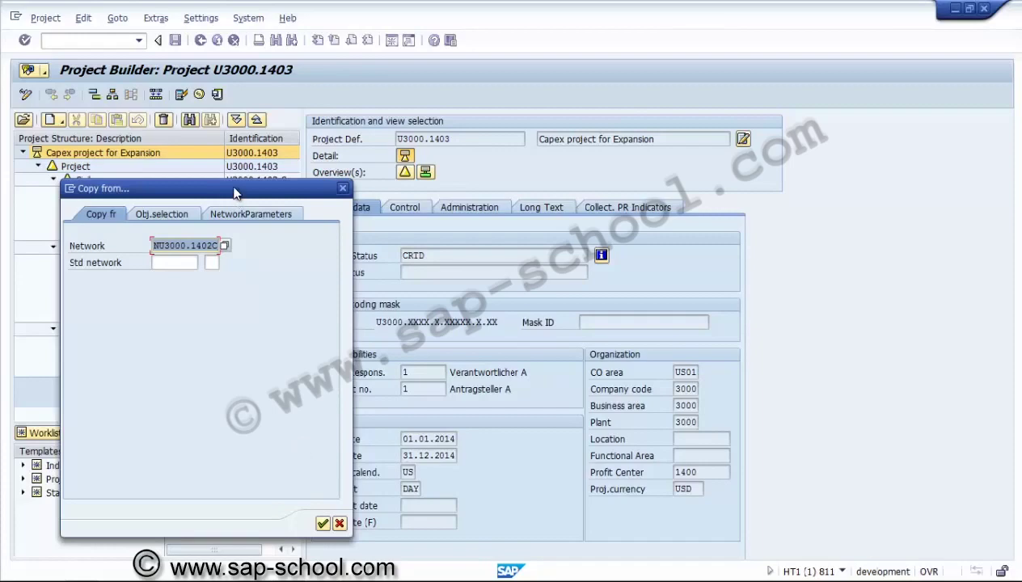
{"action": "left_click_drag", "start_coordinate": [234, 193], "coordinate": [701, 155]}
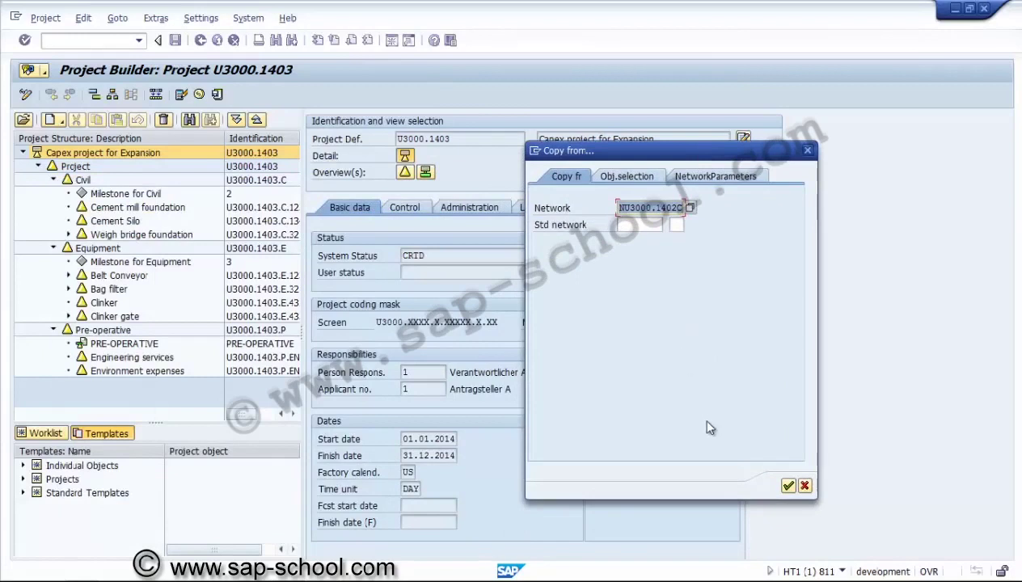
{"action": "left_click", "coordinate": [788, 486]}
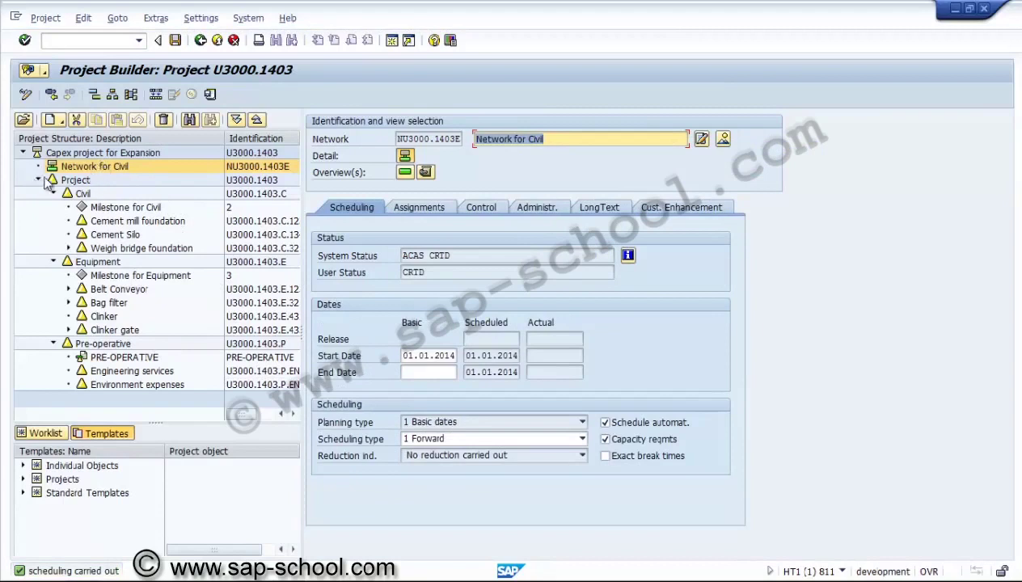
Open the activity overview of network NU3000.1403E and move the network under the Civil WBS element
{"action": "left_click", "coordinate": [158, 168]}
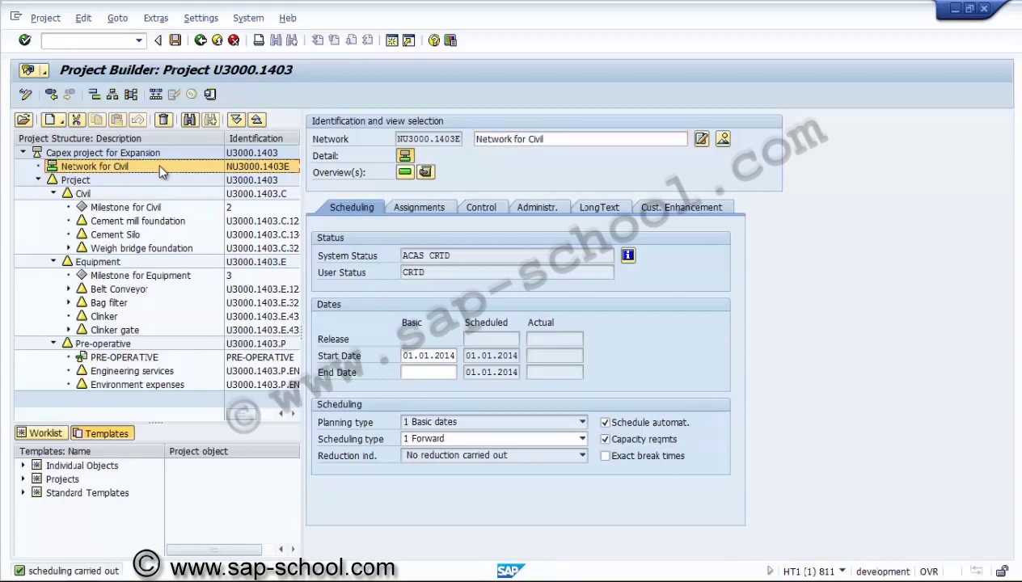
{"action": "left_click", "coordinate": [404, 172]}
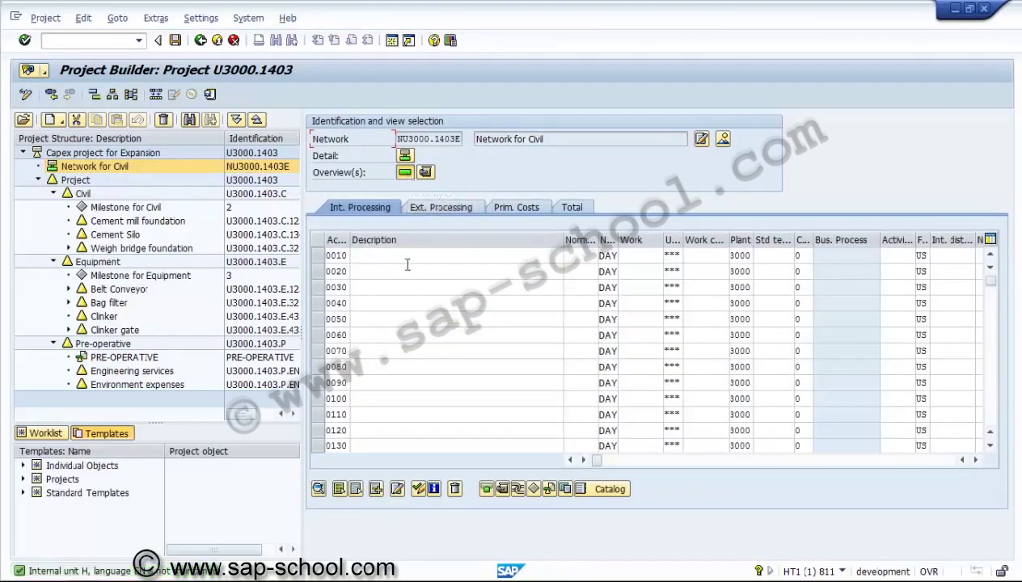
{"action": "left_click", "coordinate": [122, 165]}
{"action": "left_click_drag", "start_coordinate": [122, 193], "coordinate": [122, 193]}
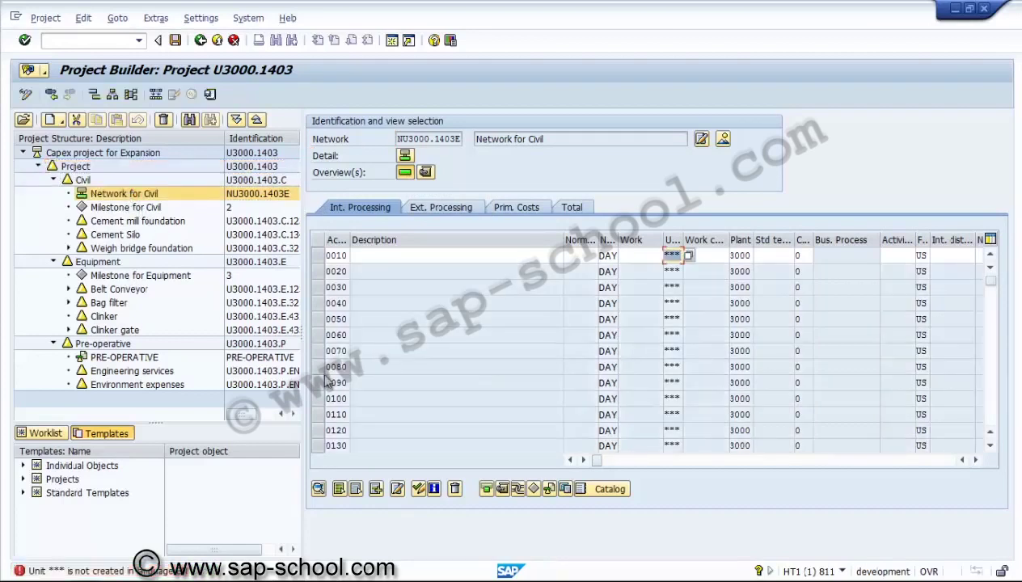
Set the work unit of activity 0010 in network NU3000.1403E to HR, accept its details and leave the activity overview
{"action": "type", "text": "hr"}
{"action": "key", "text": "F2"}
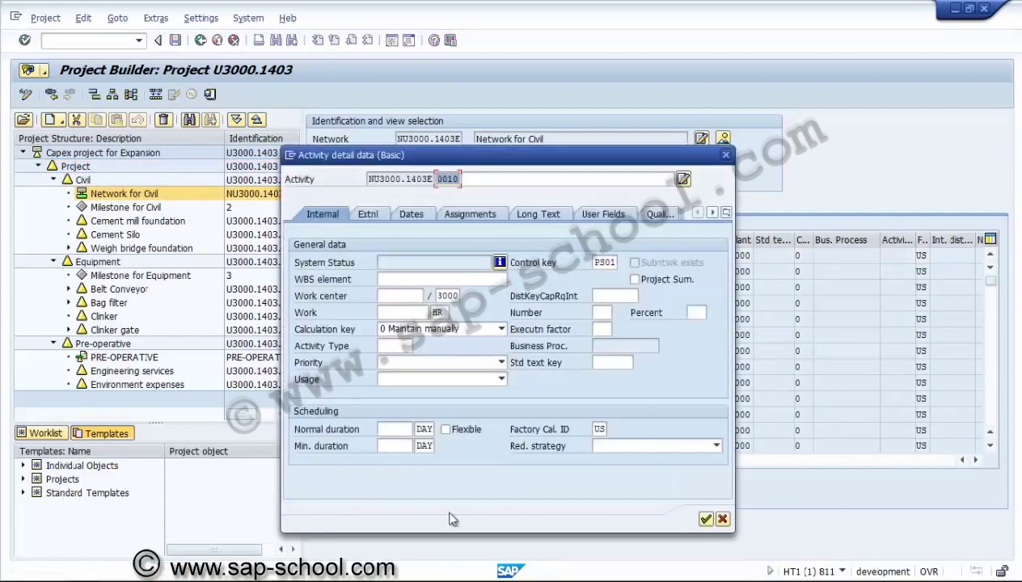
{"action": "left_click", "coordinate": [705, 521]}
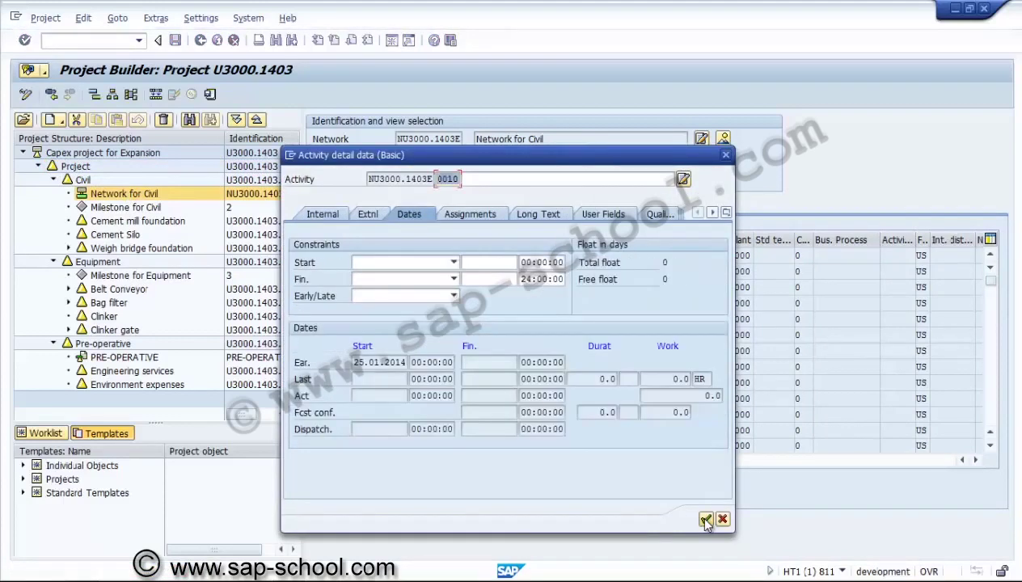
{"action": "left_click", "coordinate": [706, 520]}
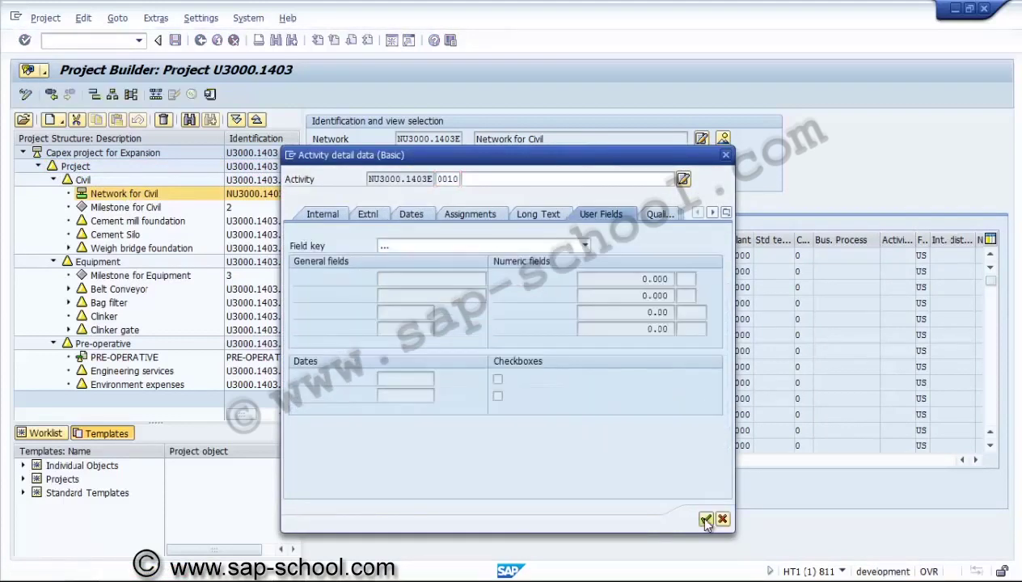
{"action": "left_click", "coordinate": [706, 520]}
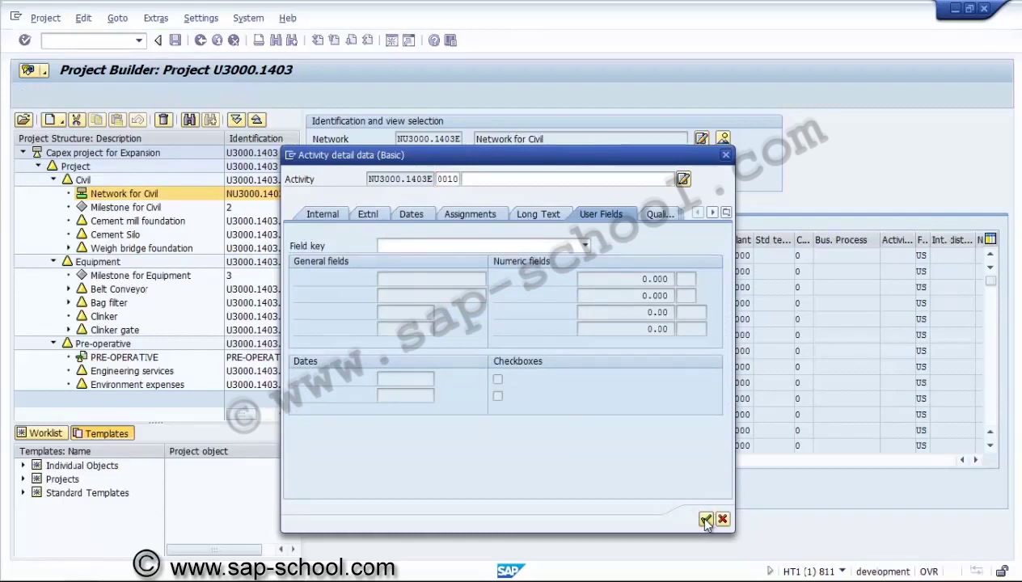
{"action": "left_click", "coordinate": [706, 520]}
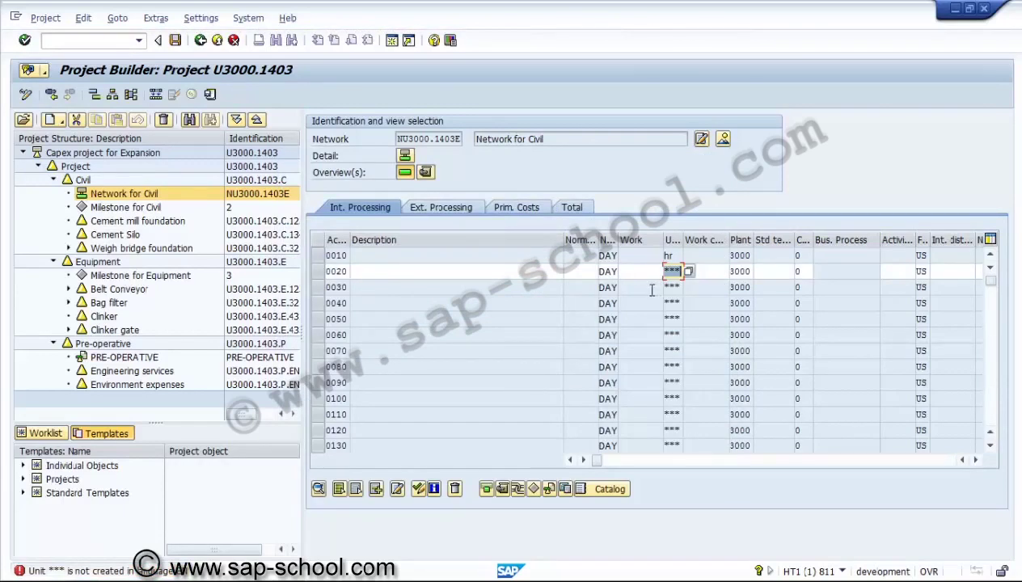
{"action": "left_click", "coordinate": [233, 42]}
{"action": "left_click", "coordinate": [233, 42]}
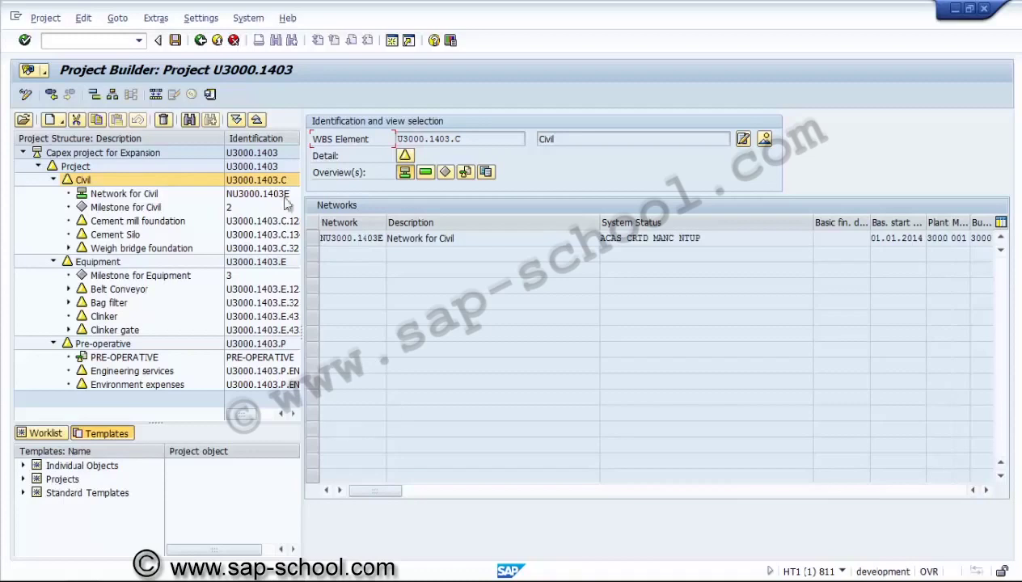
Save the project despite the scheduling warnings and reopen U3000.1403 from the last processed projects for editing
{"action": "left_click", "coordinate": [177, 41]}
{"action": "left_click", "coordinate": [177, 40]}
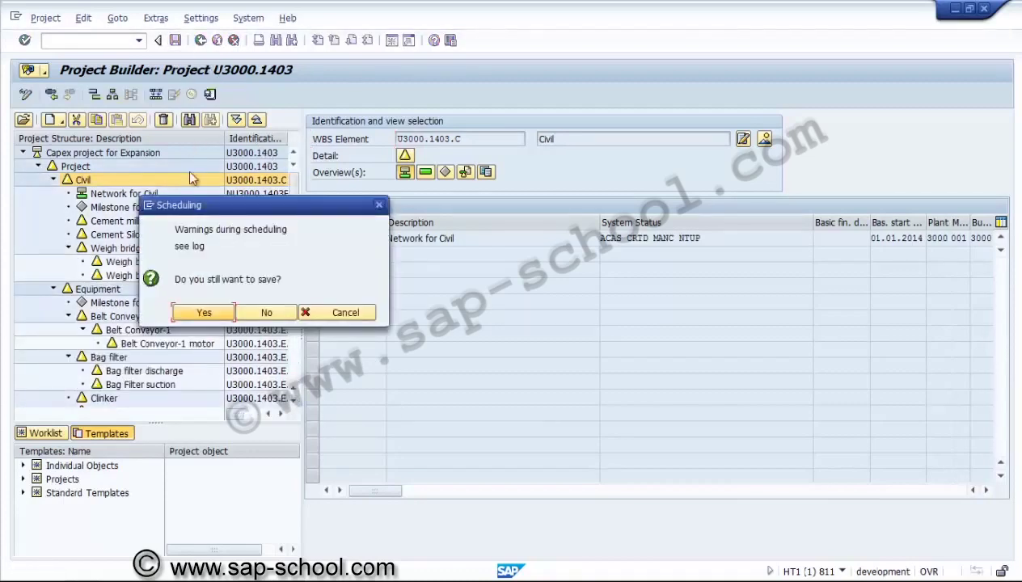
{"action": "left_click", "coordinate": [216, 314]}
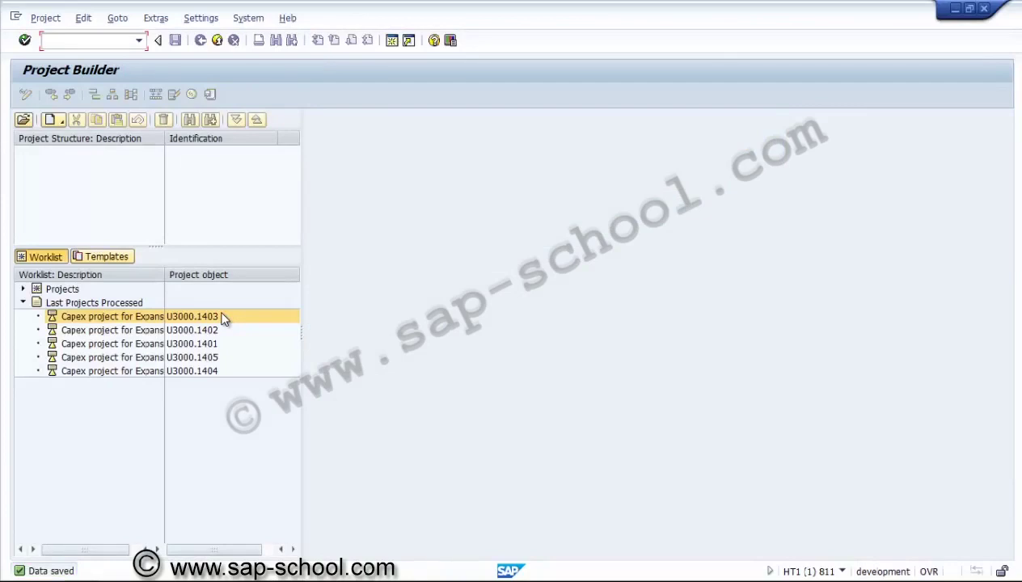
{"action": "left_click", "coordinate": [150, 321]}
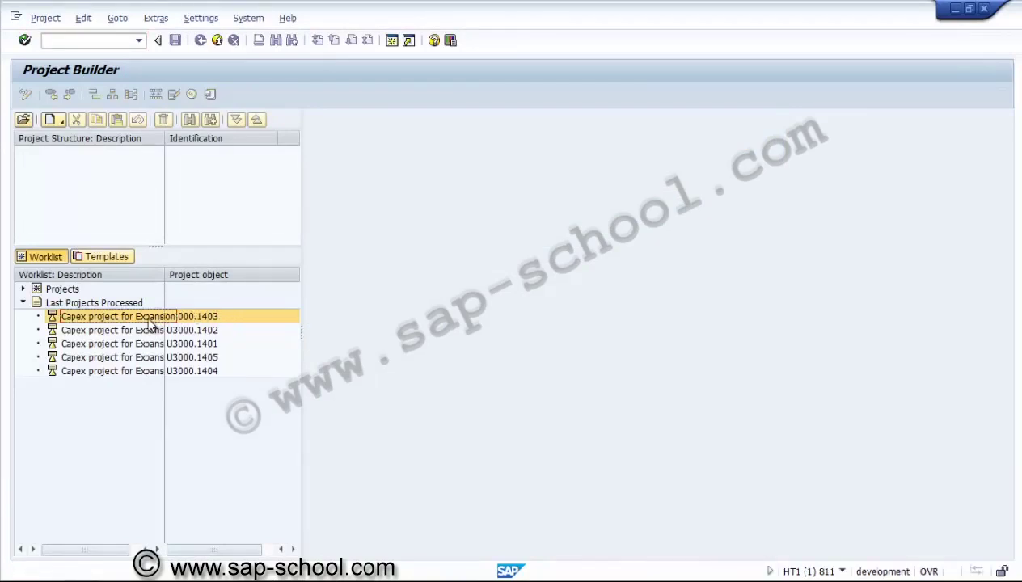
{"action": "double_click", "coordinate": [149, 322]}
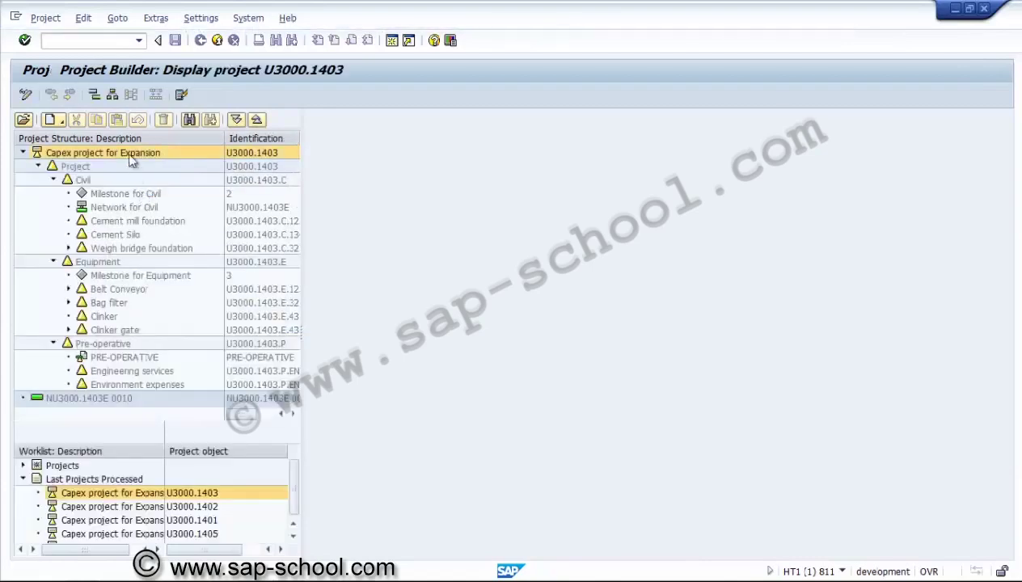
{"action": "left_click", "coordinate": [27, 96]}
Move network NU3000.1403E from Civil to the Equipment WBS element
{"action": "left_click", "coordinate": [133, 266]}
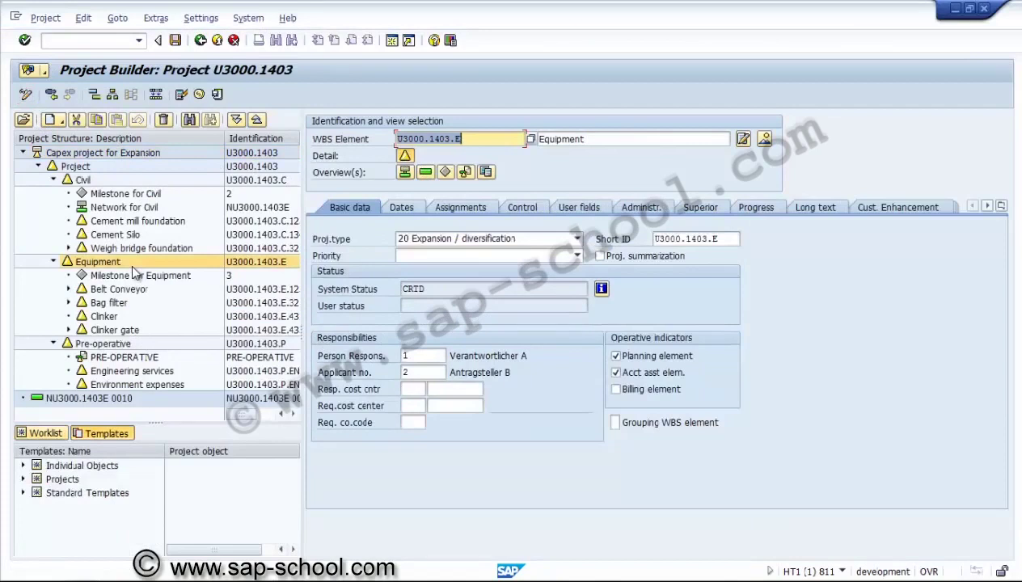
{"action": "left_click", "coordinate": [253, 209]}
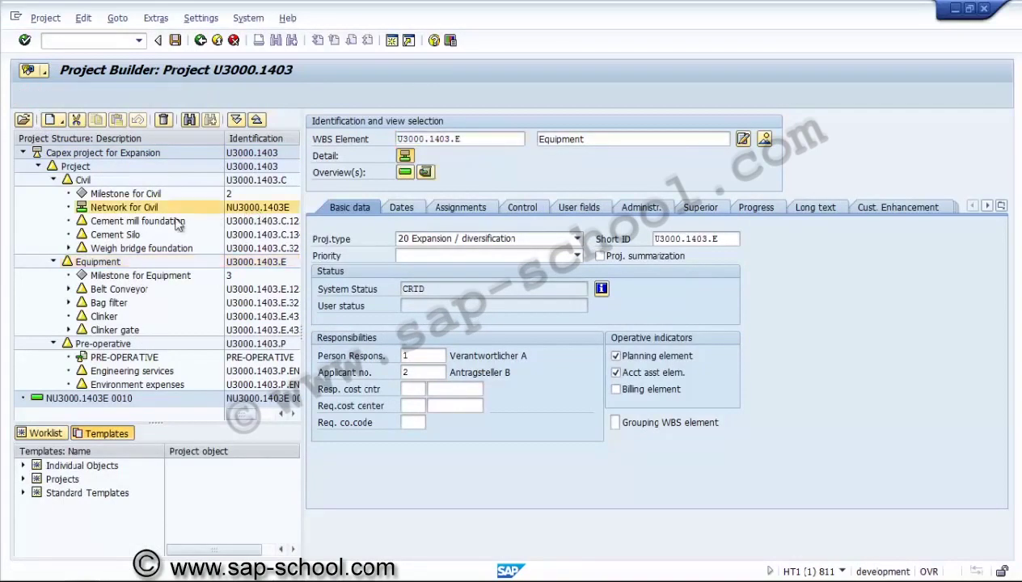
{"action": "left_click", "coordinate": [171, 209]}
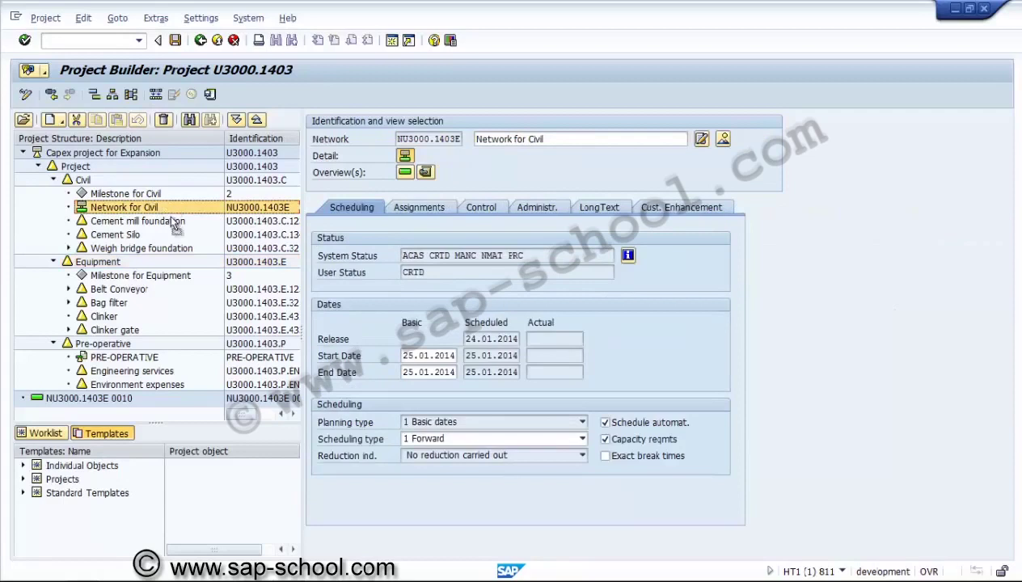
{"action": "left_click_drag", "start_coordinate": [168, 261], "coordinate": [168, 260]}
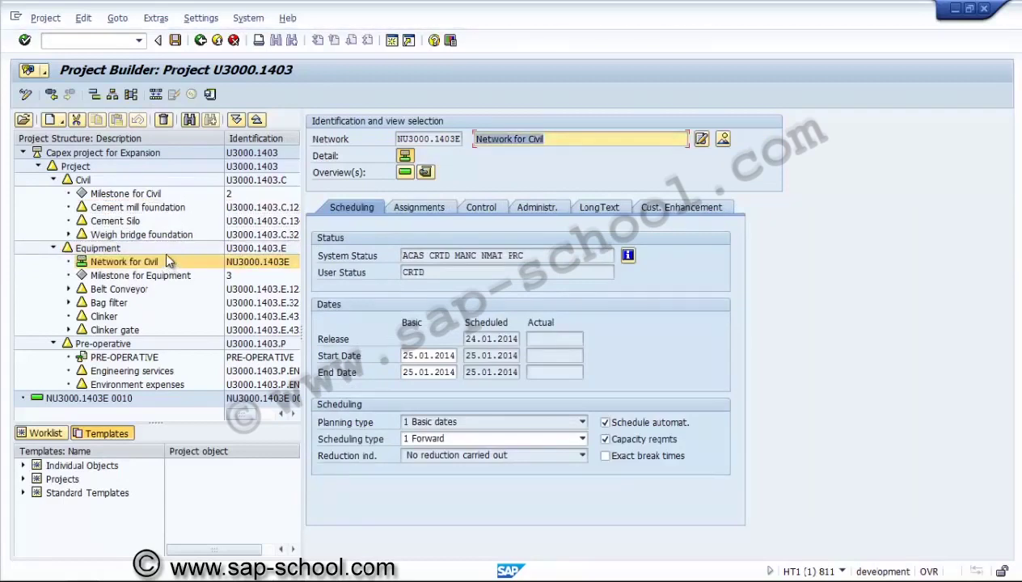
{"action": "left_click", "coordinate": [147, 181]}
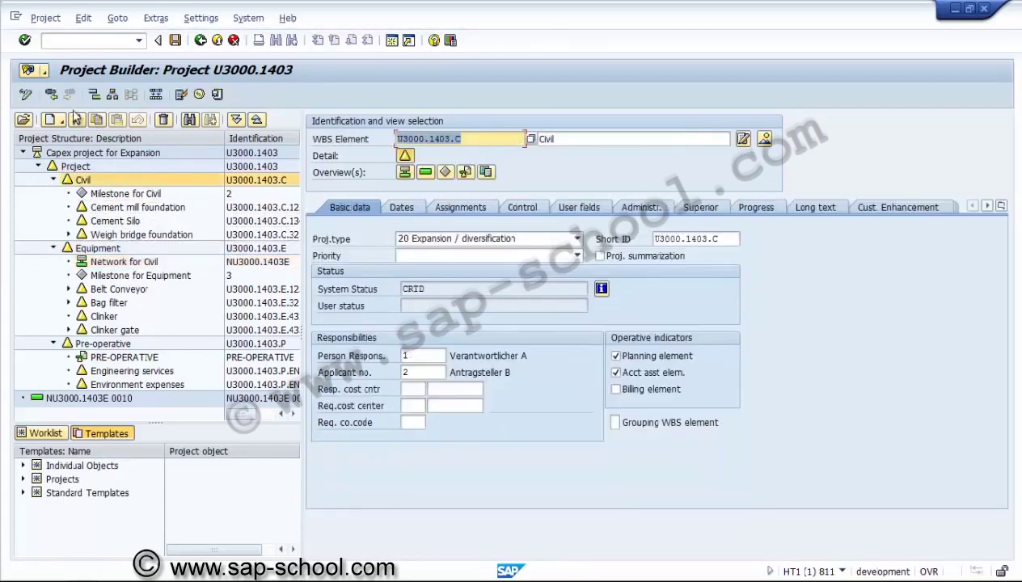
{"action": "left_click", "coordinate": [55, 120]}
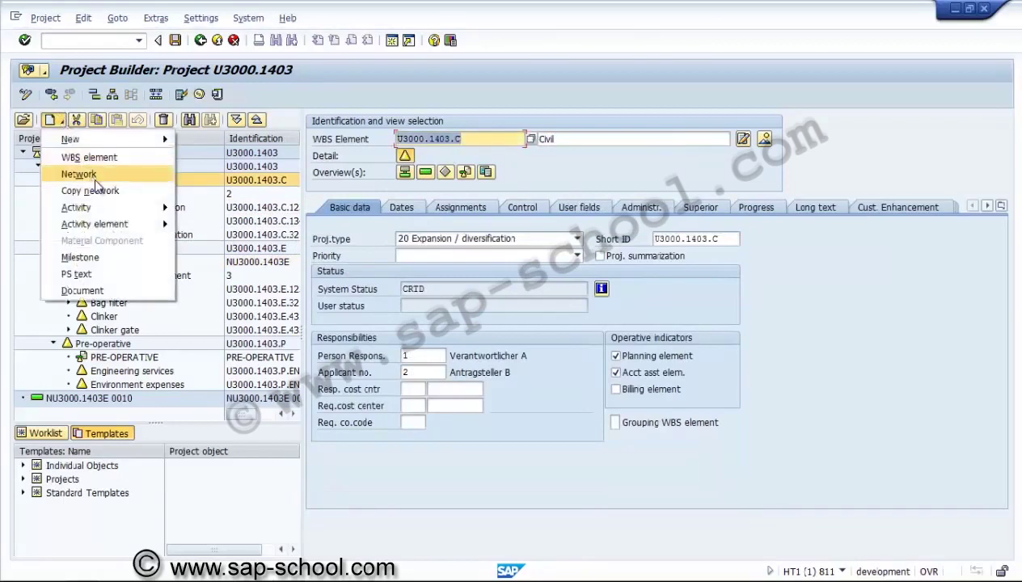
{"action": "left_click", "coordinate": [97, 175]}
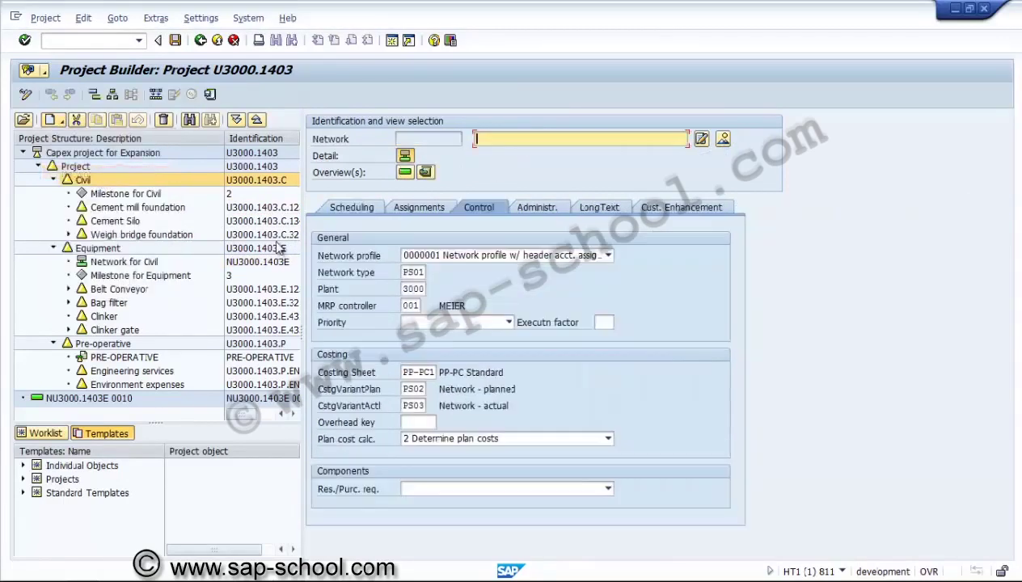
{"action": "left_click", "coordinate": [233, 40]}
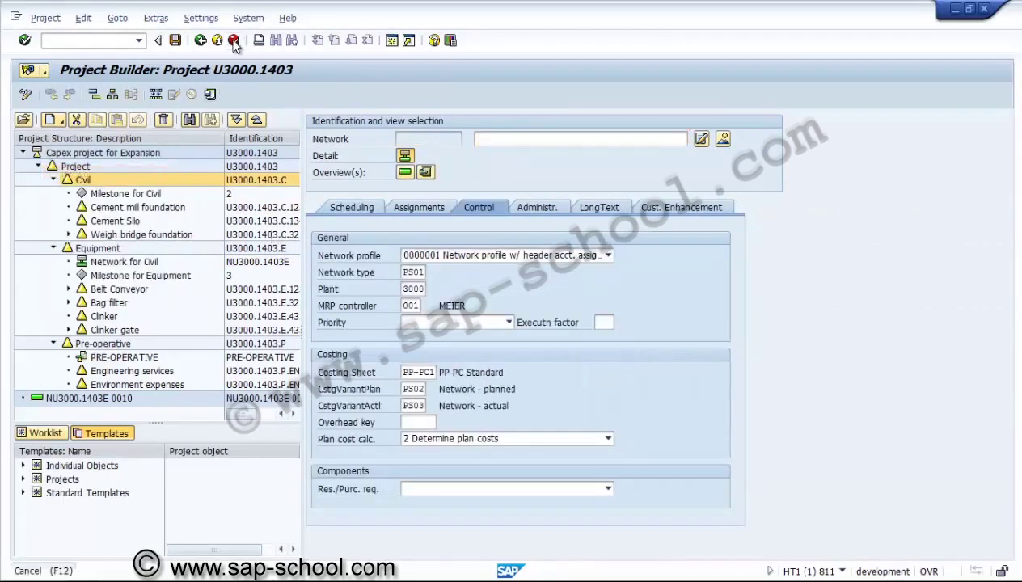
Start copying network NU3000.1402C to the Civil WBS element, reviewing the object selection and setting the network profile to 3000PS1
{"action": "left_click", "coordinate": [62, 119]}
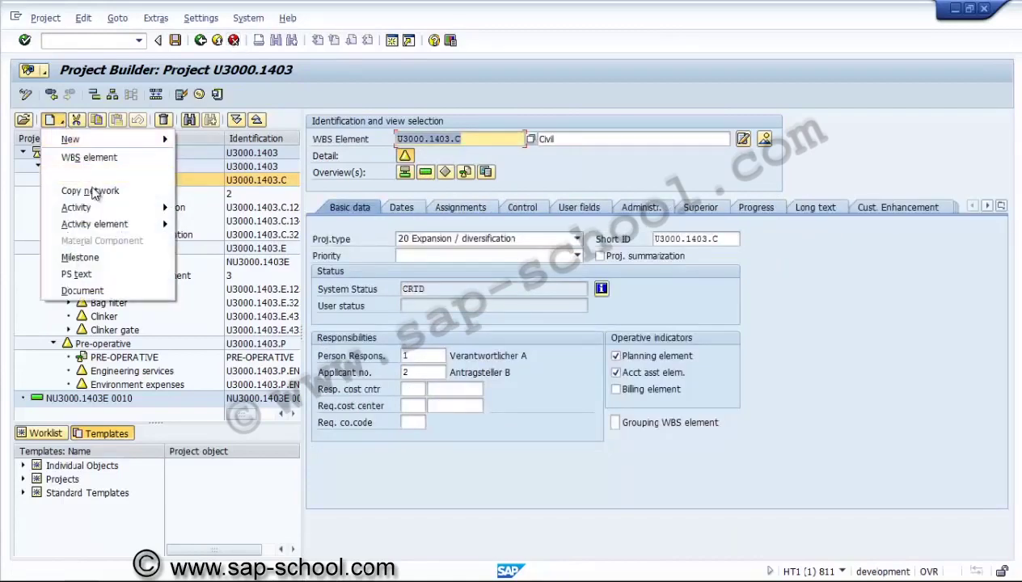
{"action": "left_click", "coordinate": [94, 188]}
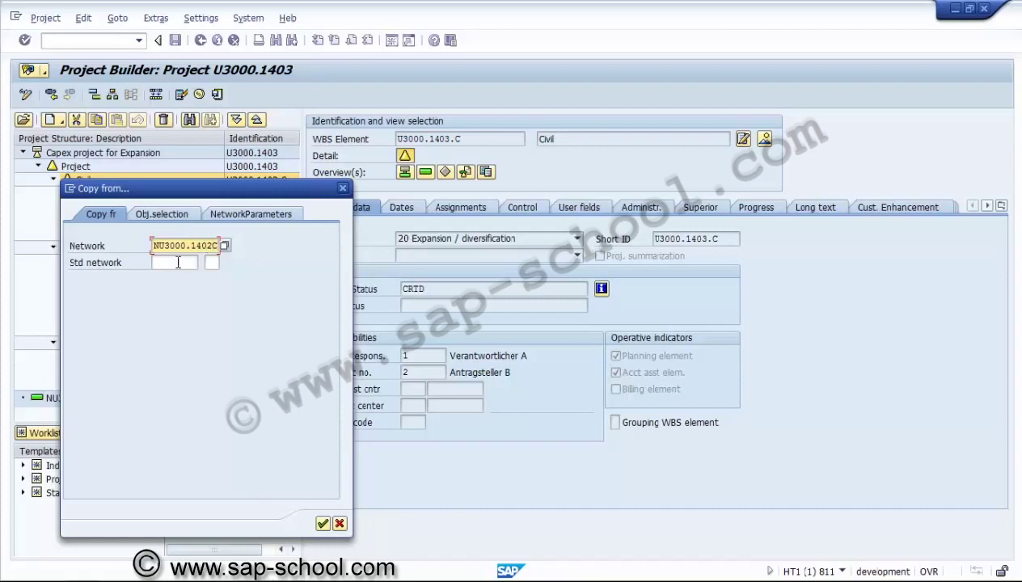
{"action": "left_click", "coordinate": [181, 216]}
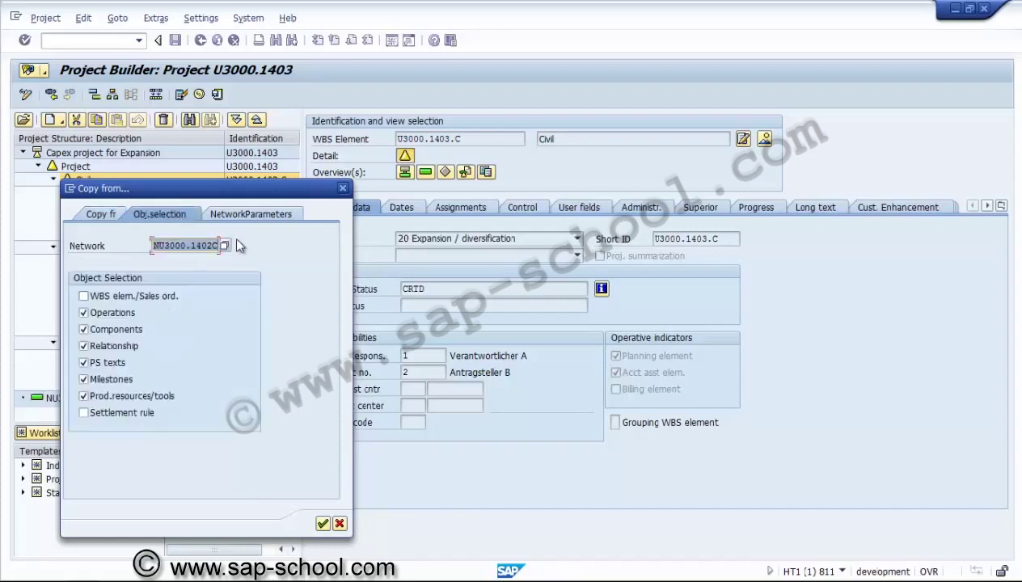
{"action": "left_click", "coordinate": [271, 215]}
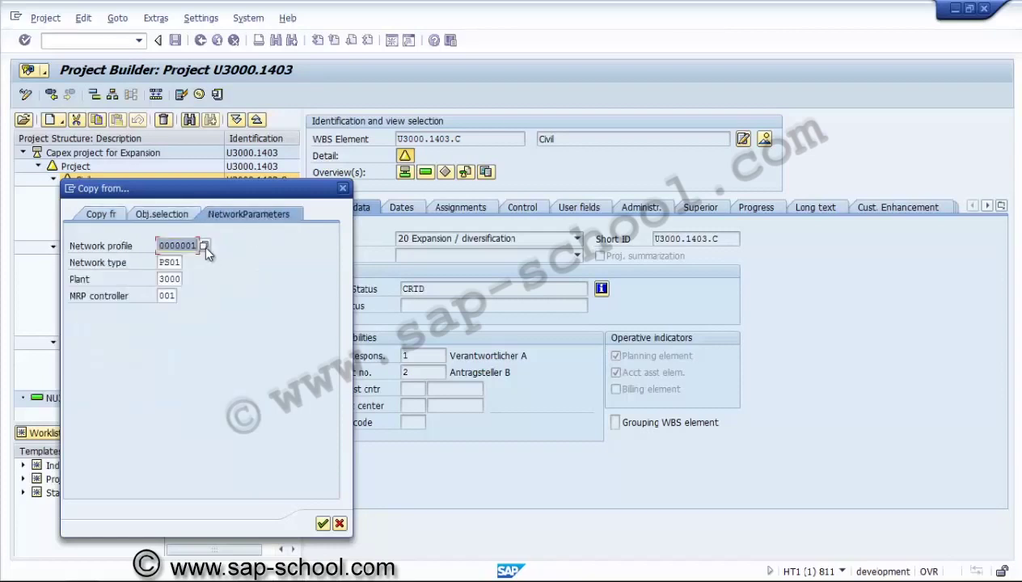
{"action": "left_click", "coordinate": [204, 245]}
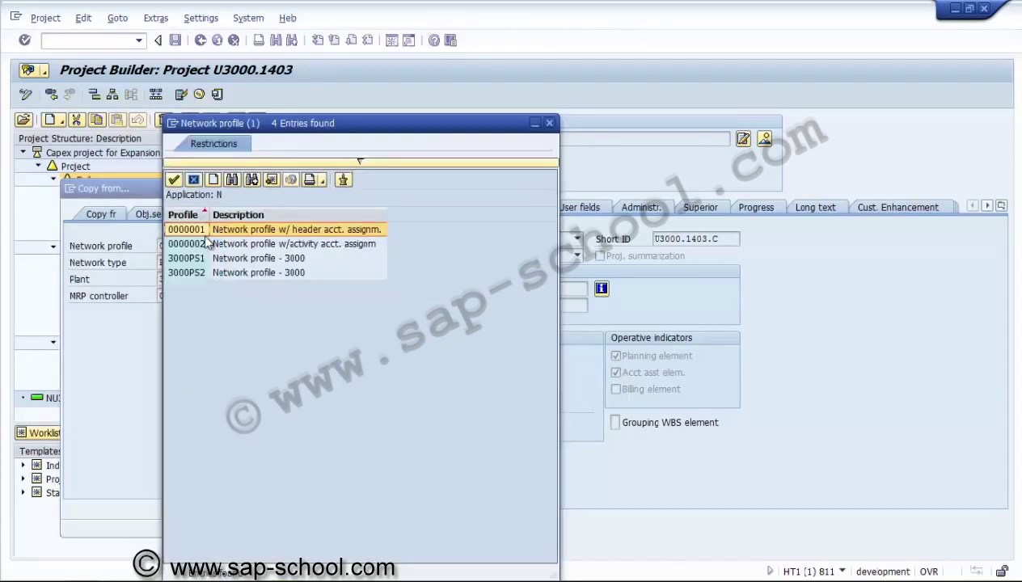
{"action": "double_click", "coordinate": [200, 257]}
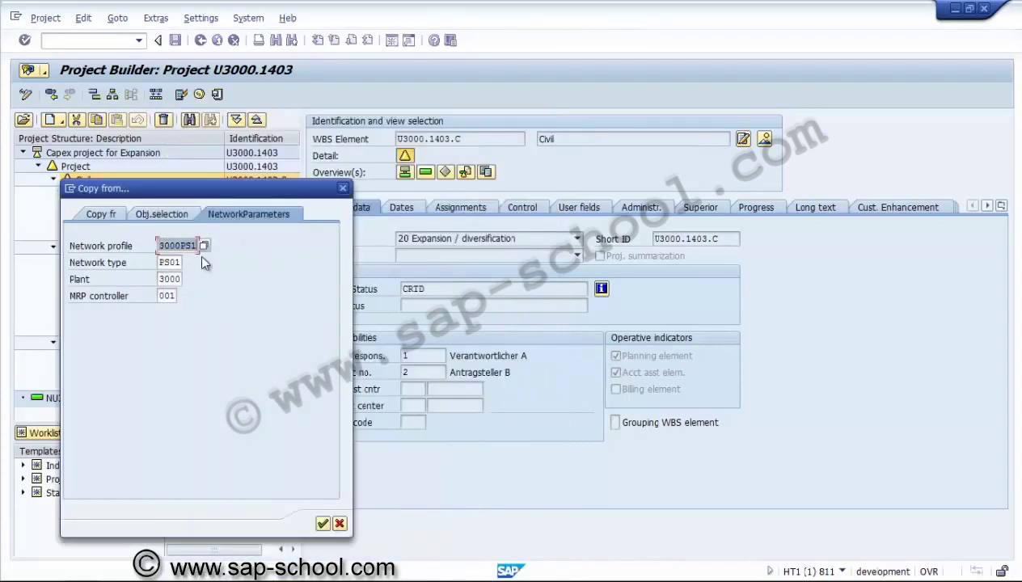
Assign network number NU3000.1403C to the copy and create it under the Civil WBS element
{"action": "left_click", "coordinate": [105, 213]}
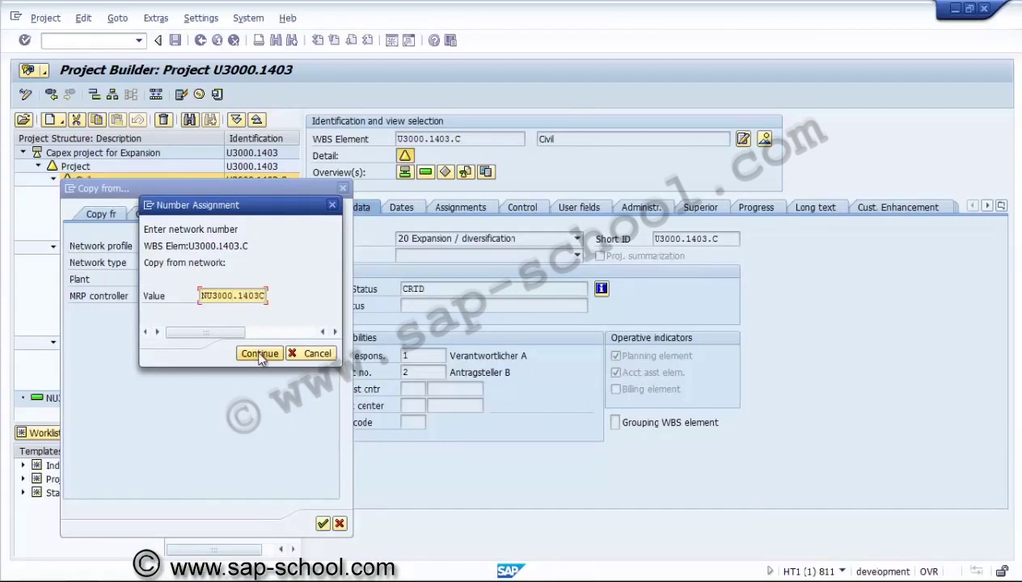
{"action": "left_click", "coordinate": [258, 352]}
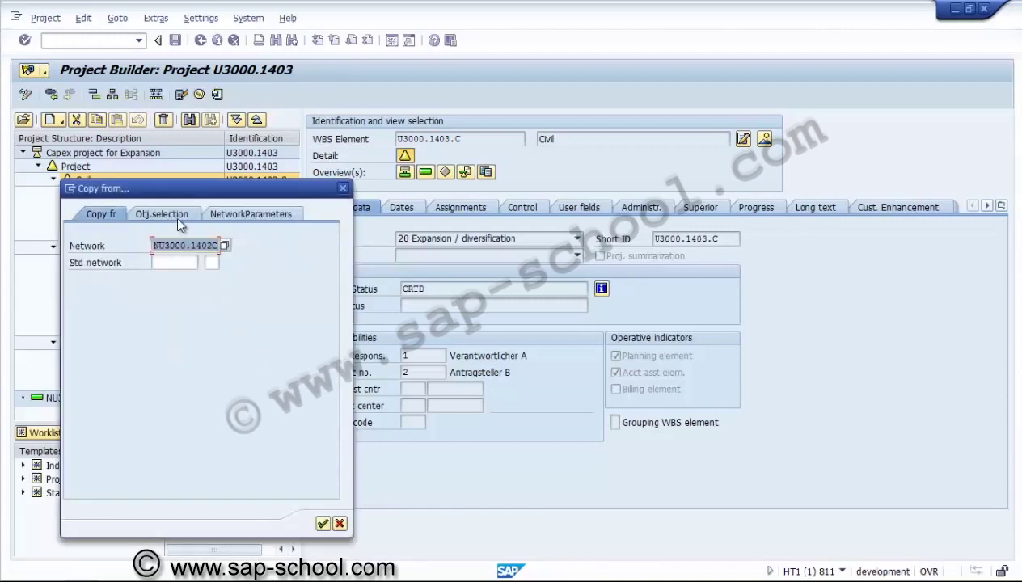
{"action": "left_click", "coordinate": [322, 524]}
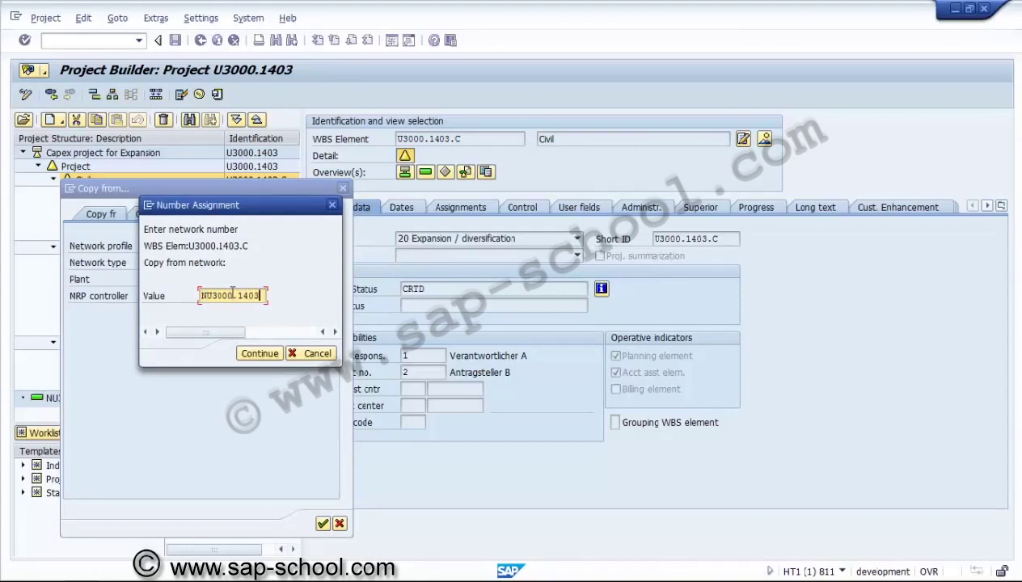
{"action": "left_click", "coordinate": [246, 356]}
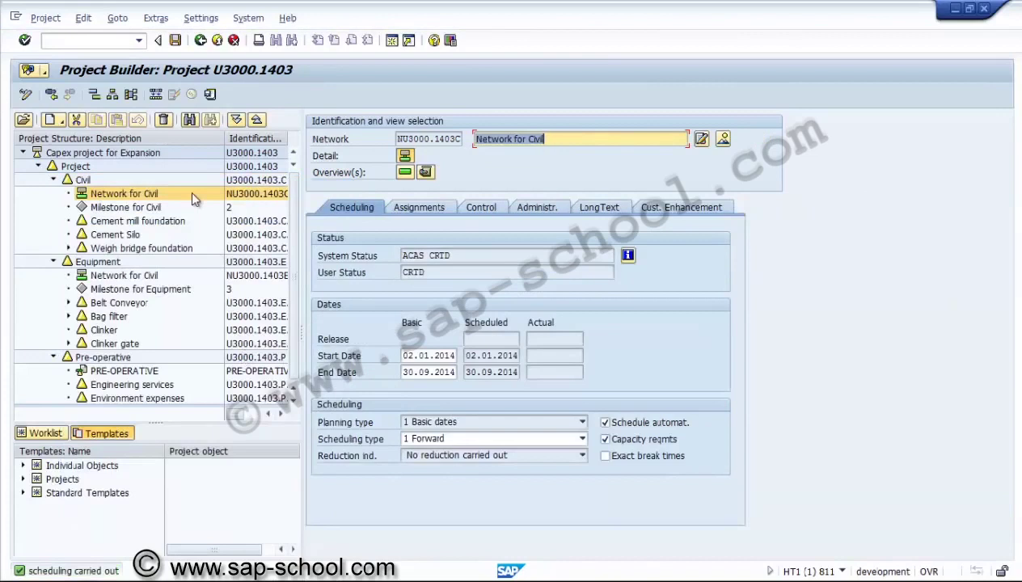
{"action": "left_click", "coordinate": [62, 121]}
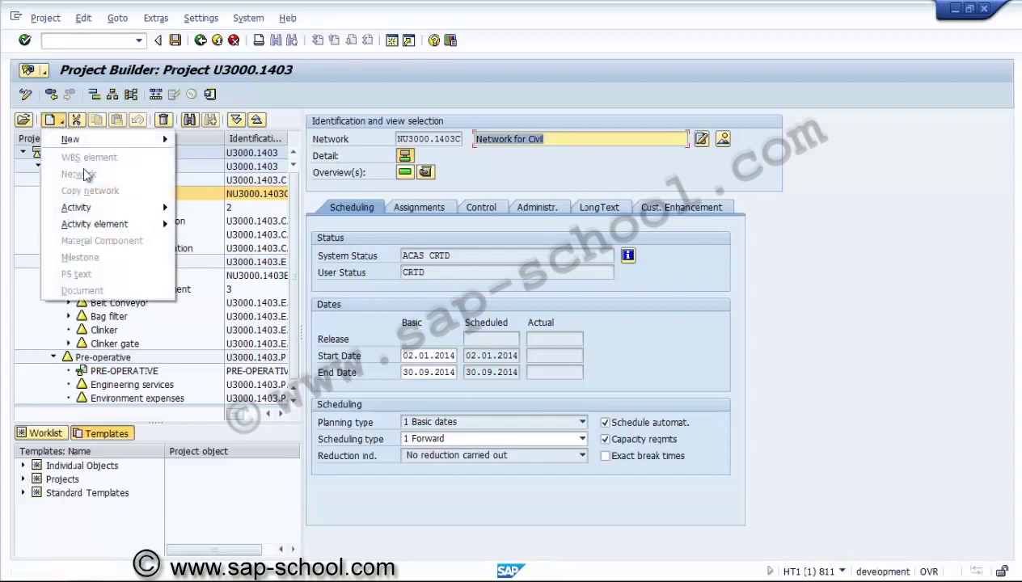
{"action": "mouse_move", "coordinate": [99, 203]}
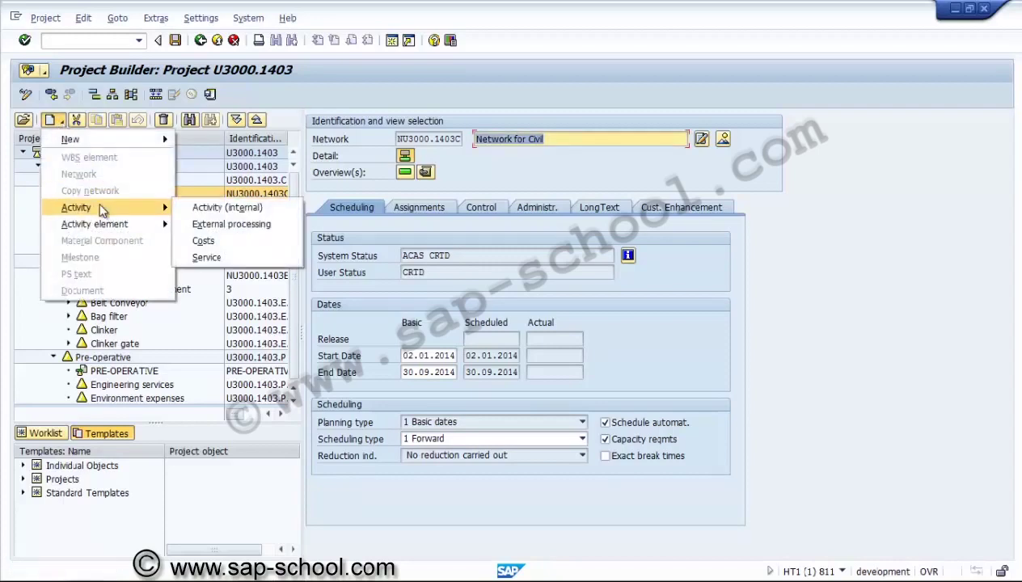
{"action": "mouse_move", "coordinate": [119, 141]}
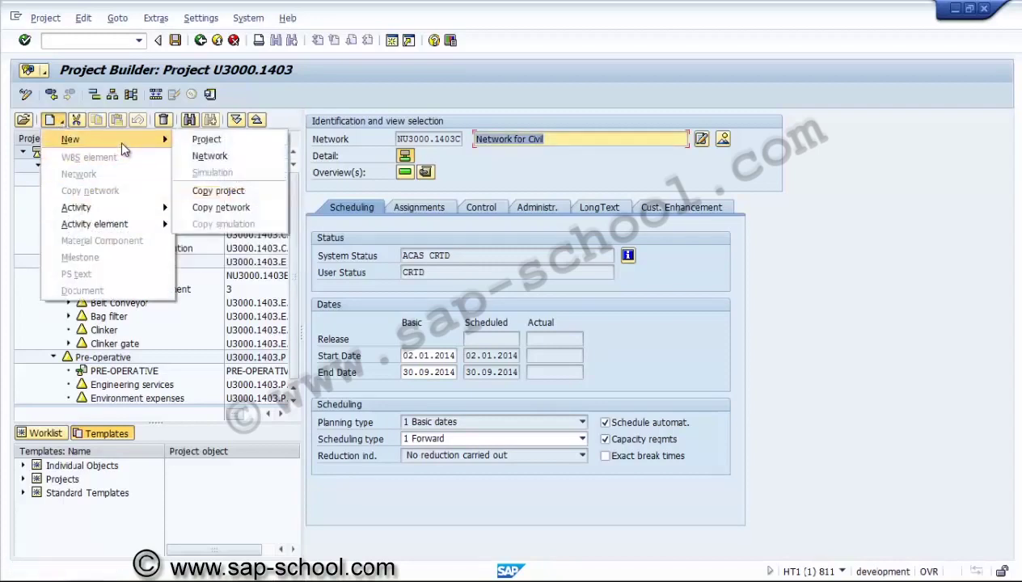
{"action": "key", "text": "Escape"}
{"action": "key", "text": "Escape"}
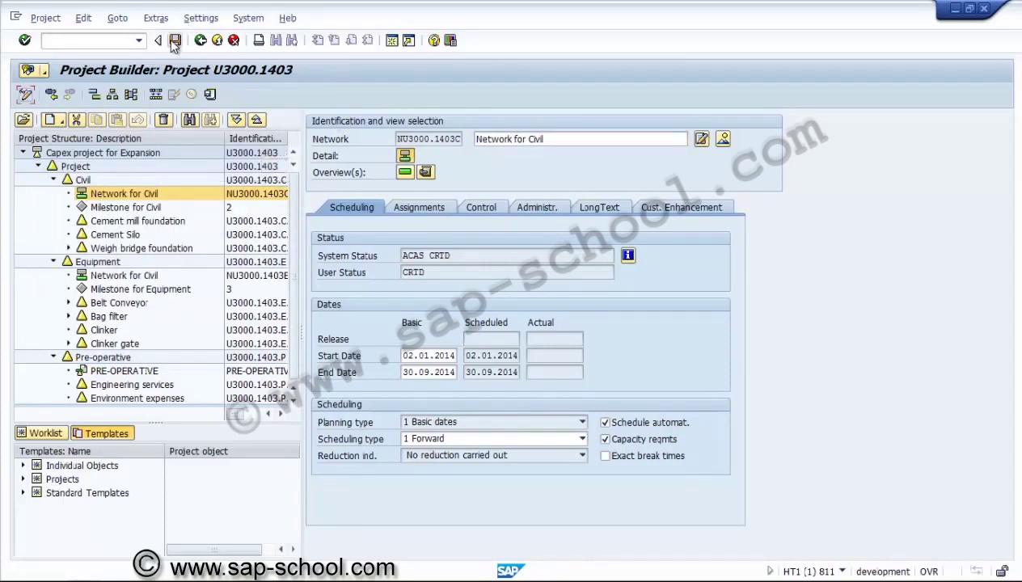
Save the project and reopen U3000.1403 to check its network structure before leaving it
{"action": "left_click", "coordinate": [175, 39]}
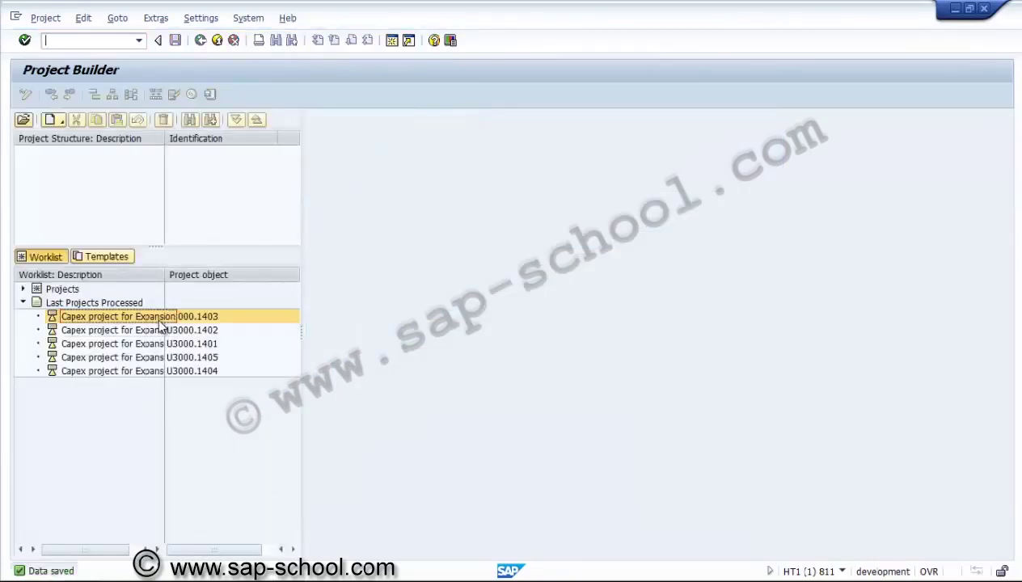
{"action": "double_click", "coordinate": [160, 319]}
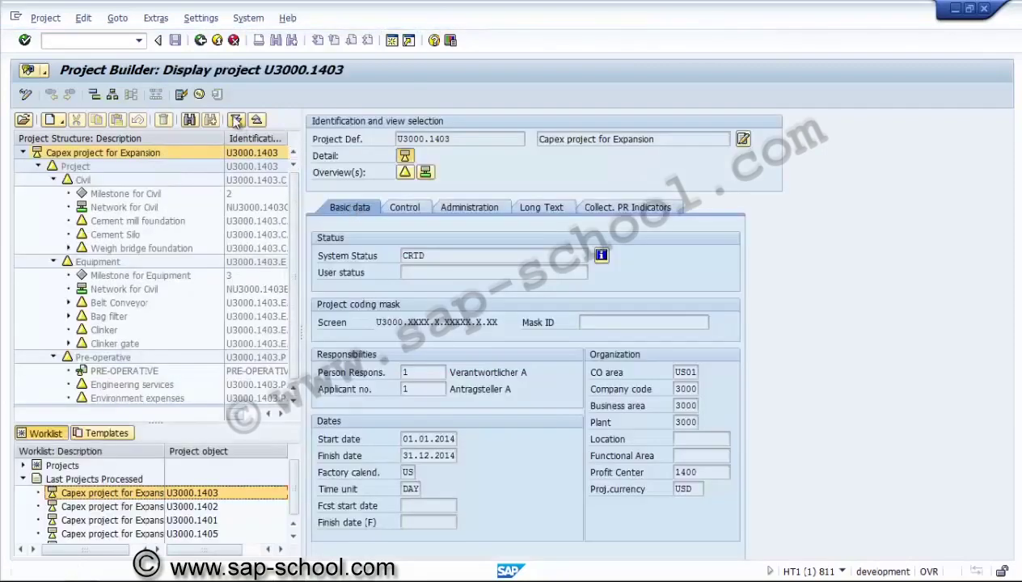
{"action": "left_click", "coordinate": [201, 40]}
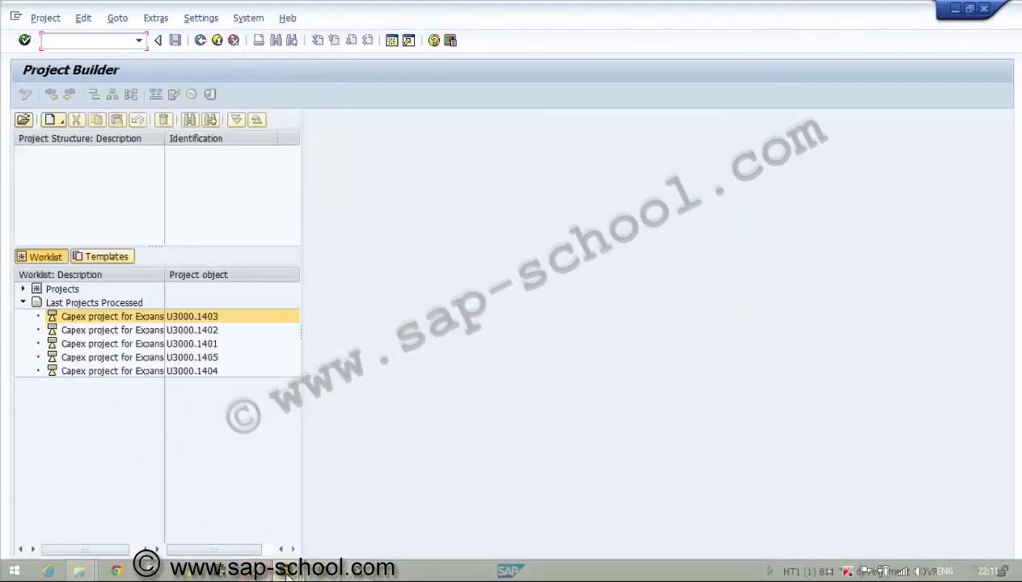
Switch to the SAP Easy Access session and start CN01 - Create for a standard network under Project System's basic data templates
{"action": "mouse_move", "coordinate": [284, 573]}
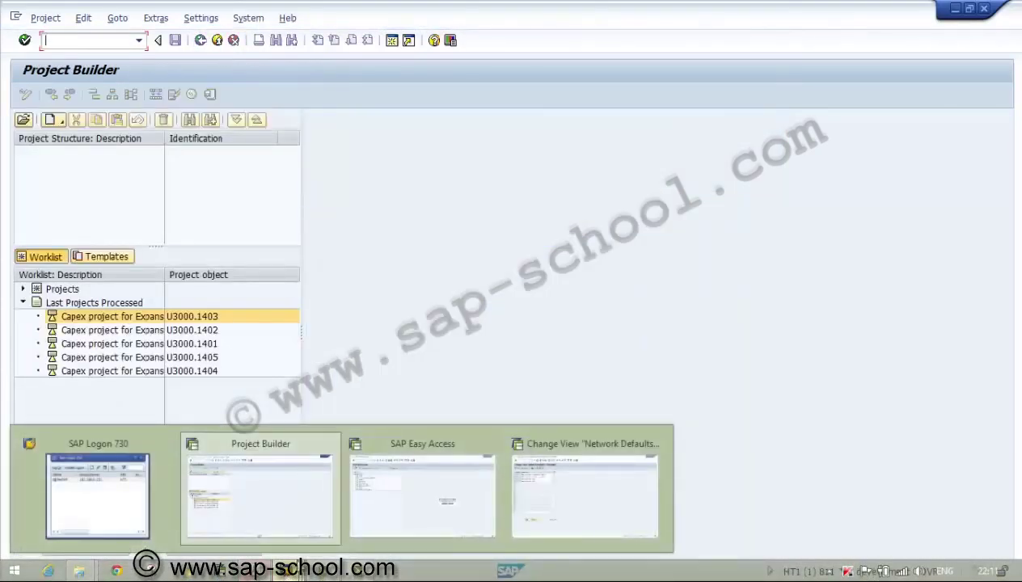
{"action": "left_click", "coordinate": [358, 525]}
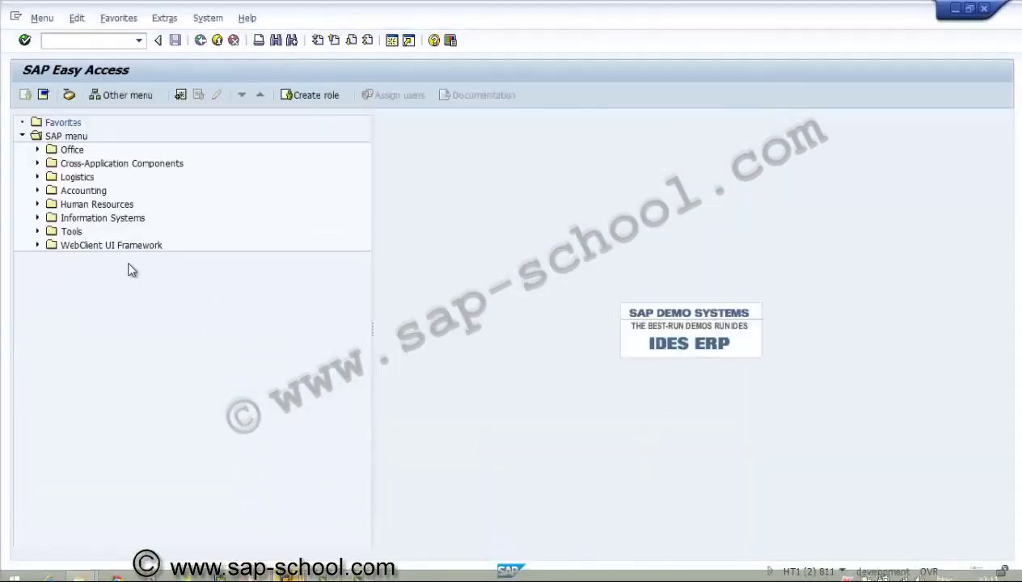
{"action": "left_click", "coordinate": [36, 177]}
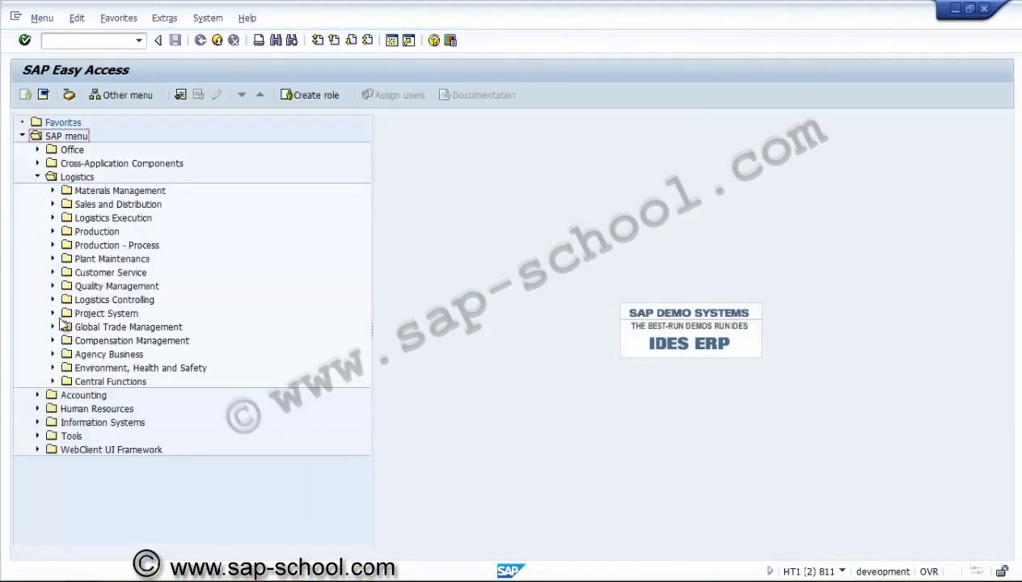
{"action": "left_click", "coordinate": [53, 313]}
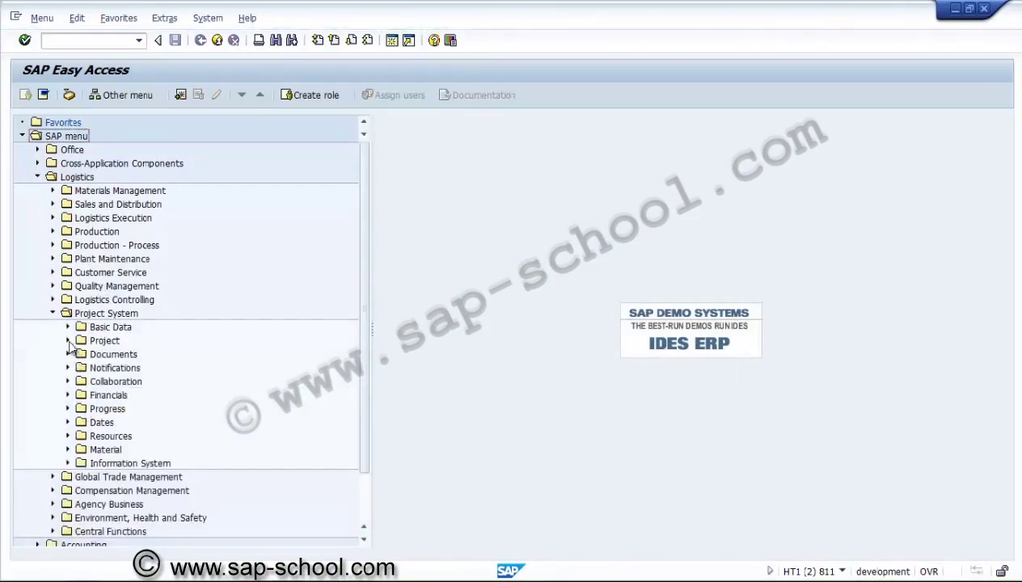
{"action": "left_click", "coordinate": [68, 342]}
{"action": "left_click", "coordinate": [69, 328]}
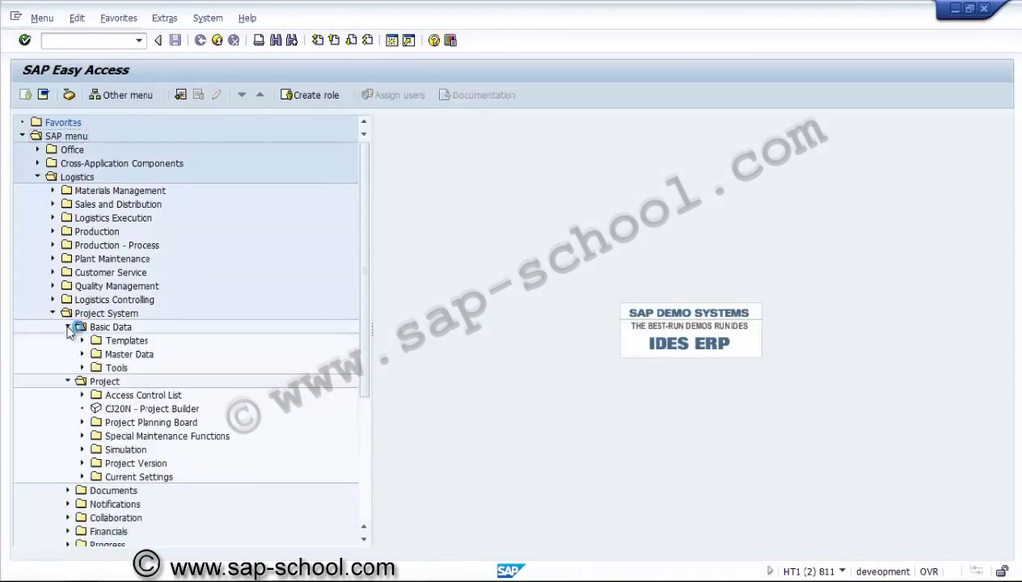
{"action": "left_click", "coordinate": [82, 340]}
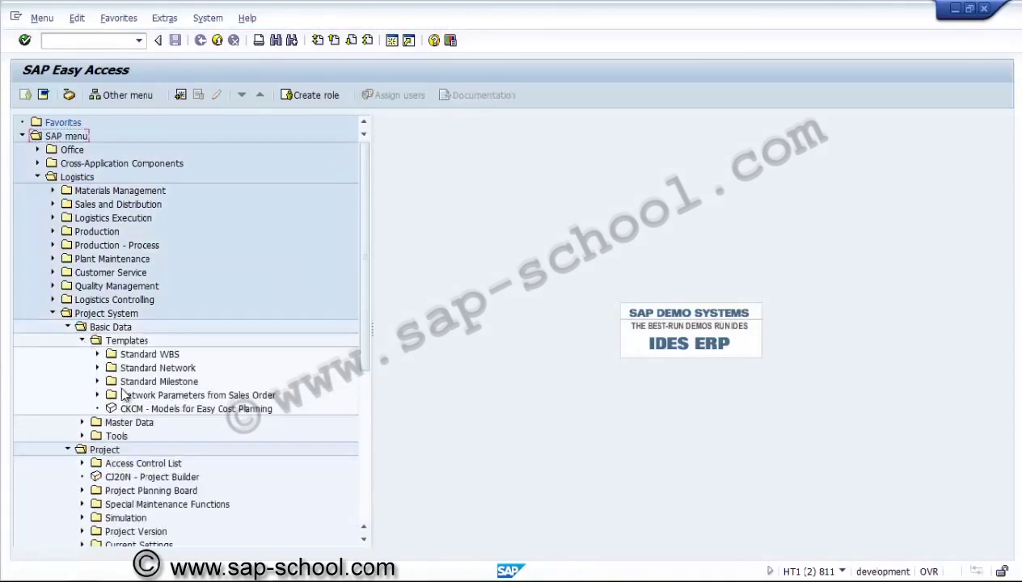
{"action": "left_click", "coordinate": [129, 369]}
{"action": "left_click", "coordinate": [98, 368]}
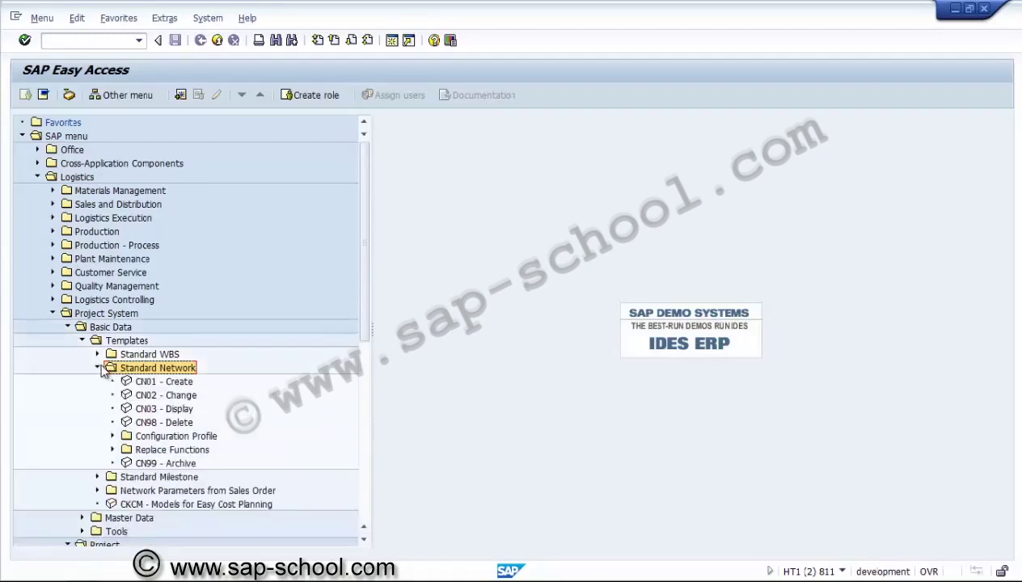
{"action": "double_click", "coordinate": [150, 382]}
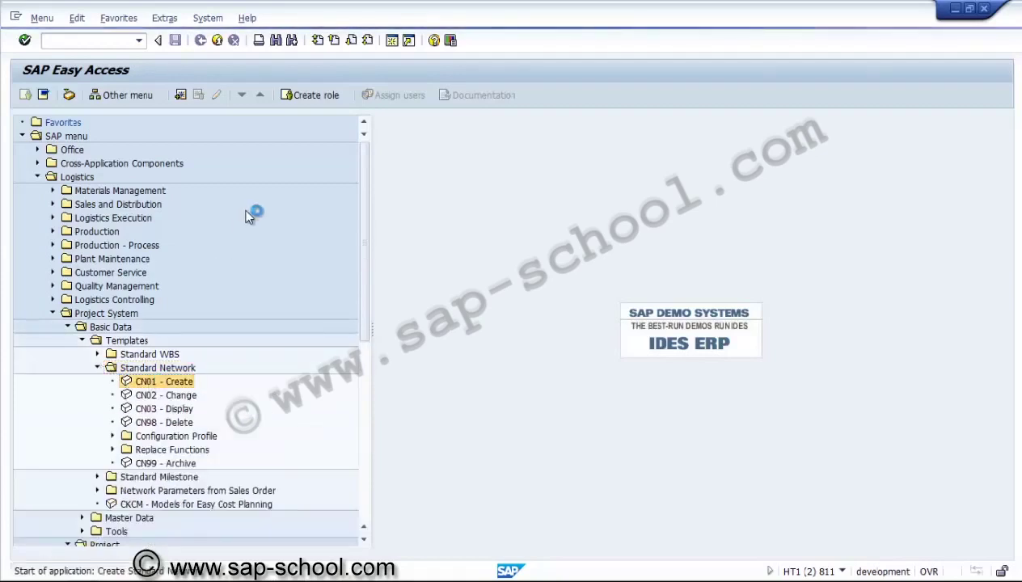
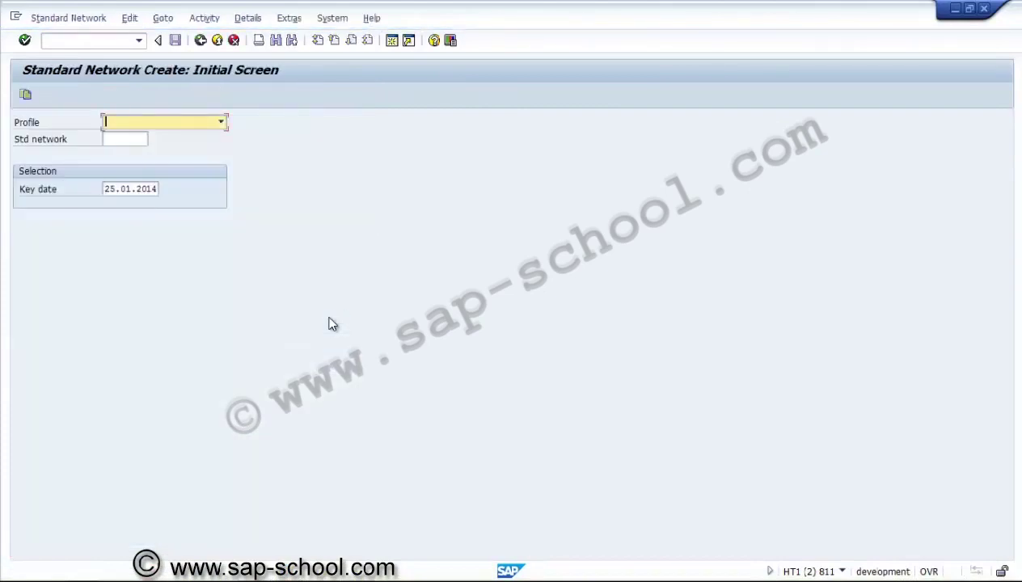
Choose profile 0000001 Standard network profile, leave the standard network number blank and continue to the network header
{"action": "left_click", "coordinate": [220, 121]}
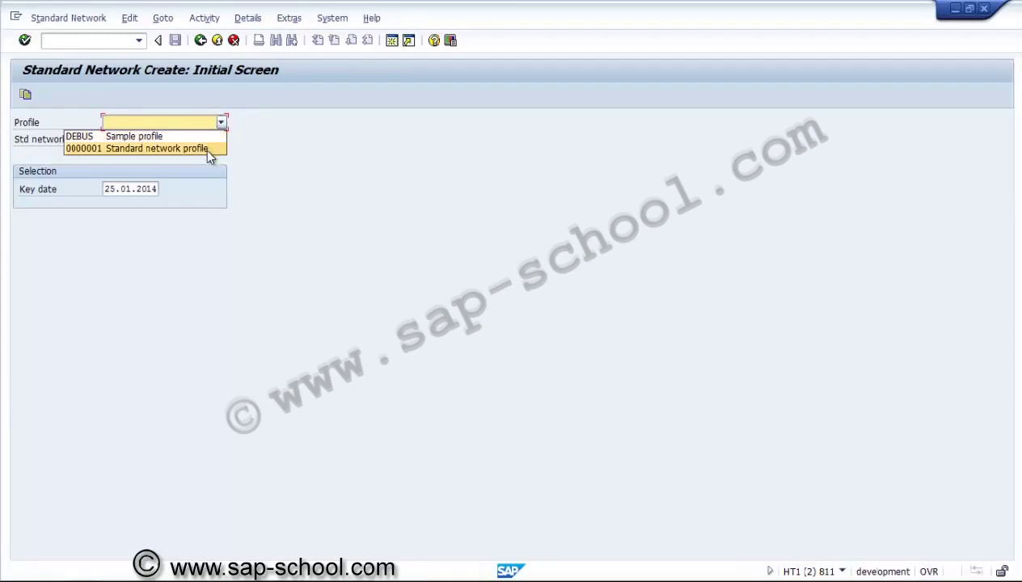
{"action": "left_click", "coordinate": [207, 150]}
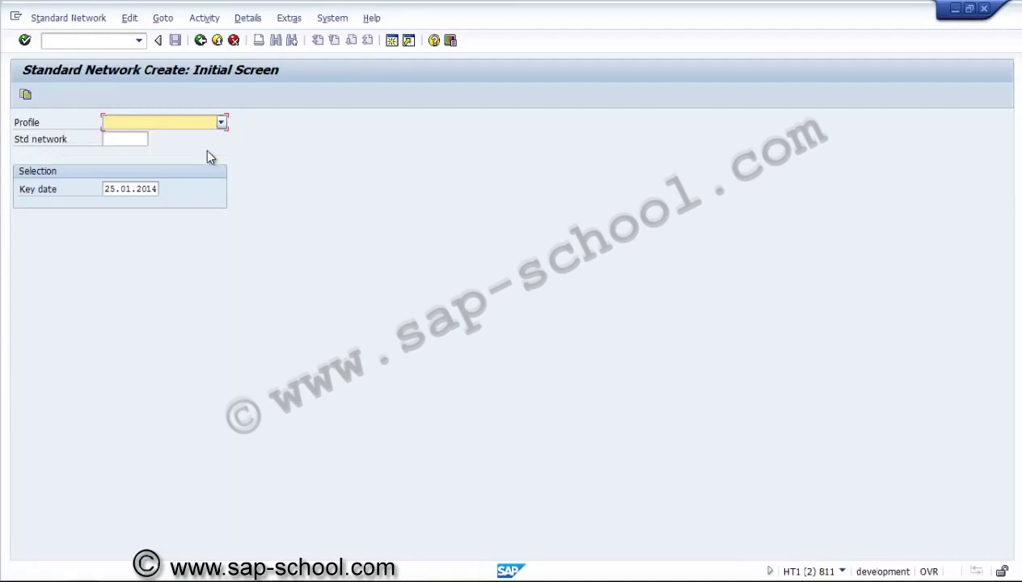
{"action": "left_click", "coordinate": [130, 140]}
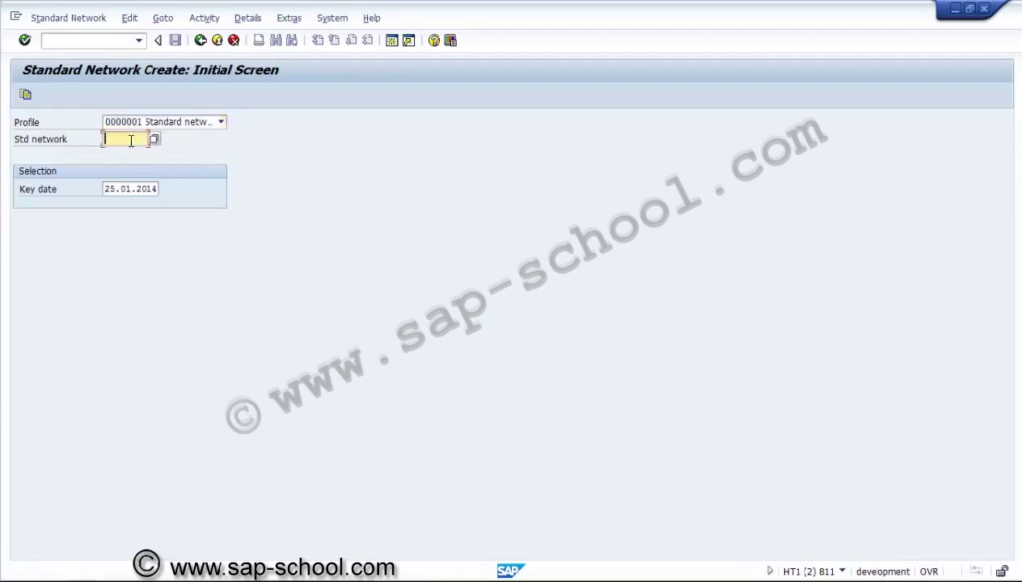
{"action": "left_click", "coordinate": [25, 40]}
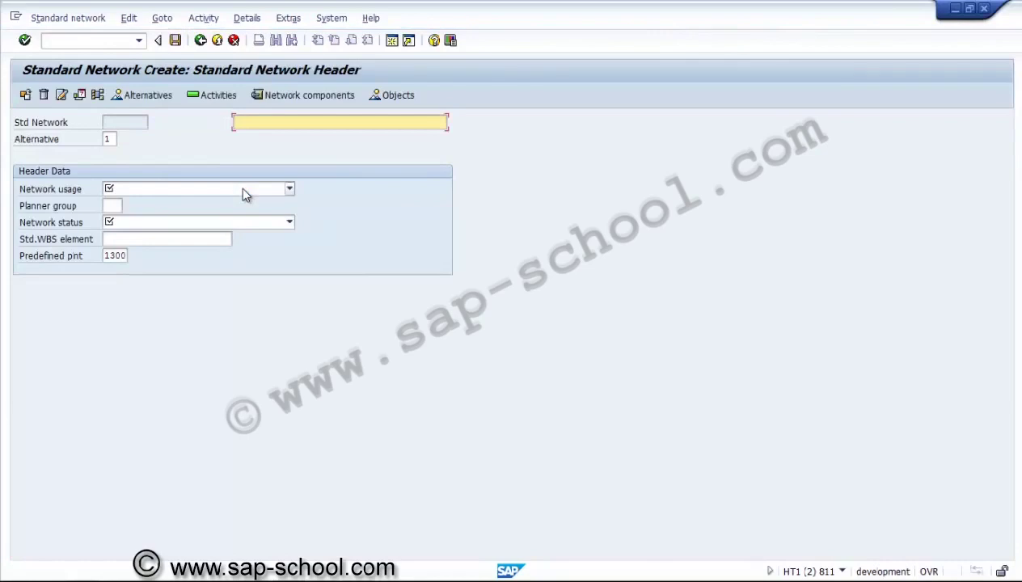
Enter "Standard Network" as the description of the new standard network
{"action": "type", "text": "Standard t"}
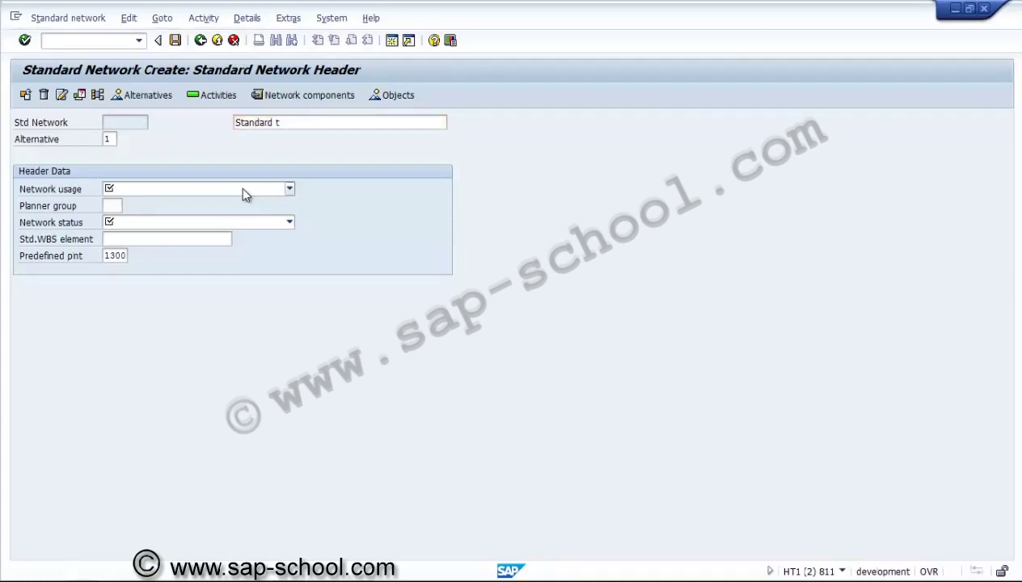
{"action": "type", "text": "work"}
{"action": "key", "text": "BackSpace"}
{"action": "key", "text": "BackSpace"}
{"action": "key", "text": "BackSpace"}
{"action": "key", "text": "BackSpace"}
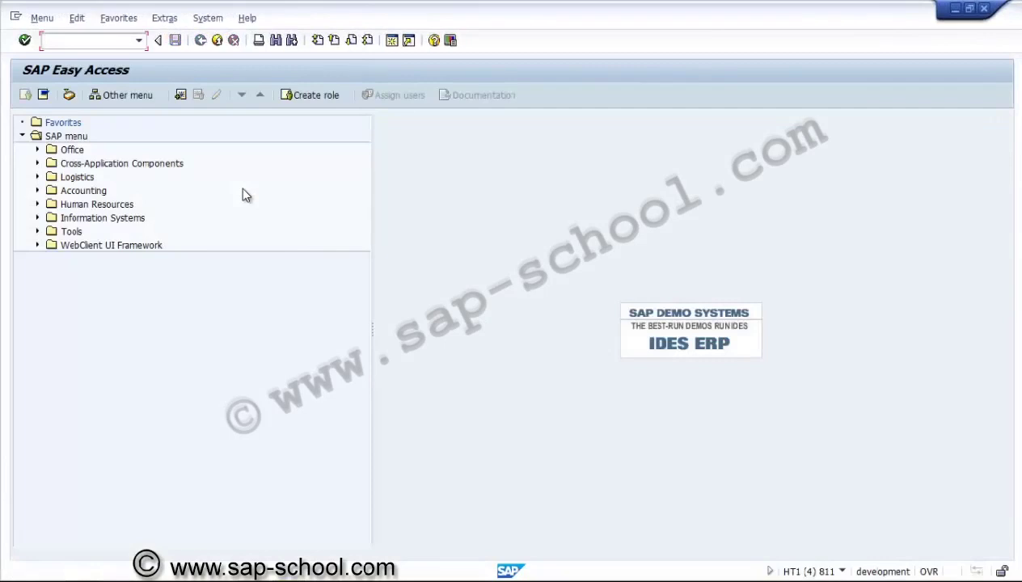
{"action": "key", "text": "alt+Tab"}
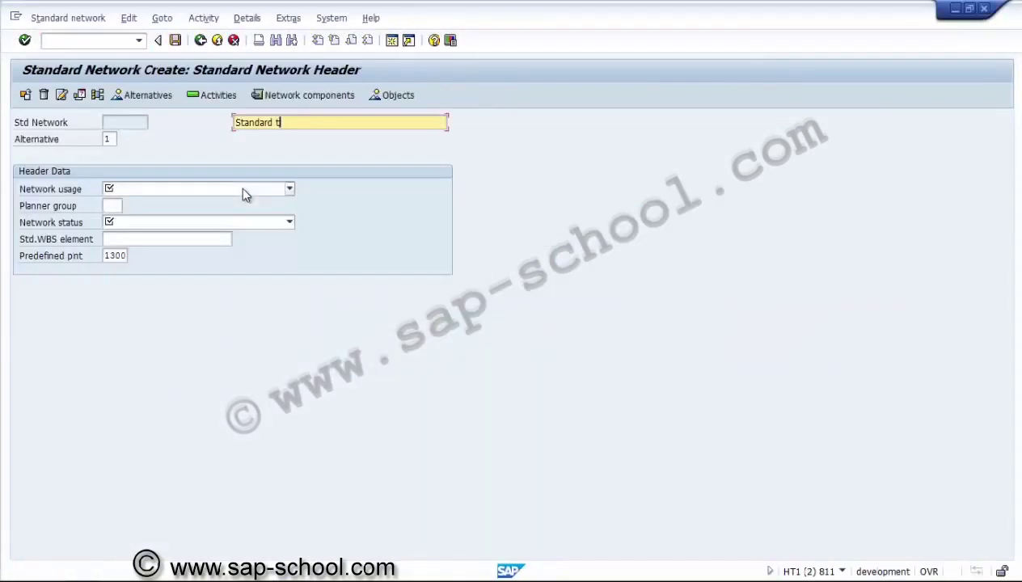
{"action": "key", "text": "BackSpace"}
{"action": "type", "text": "Network"}
Set the header's network usage to 4 Plant maintenance, network status to 1 Created and predefined plant to 3000
{"action": "left_click", "coordinate": [233, 192]}
{"action": "left_click", "coordinate": [233, 194]}
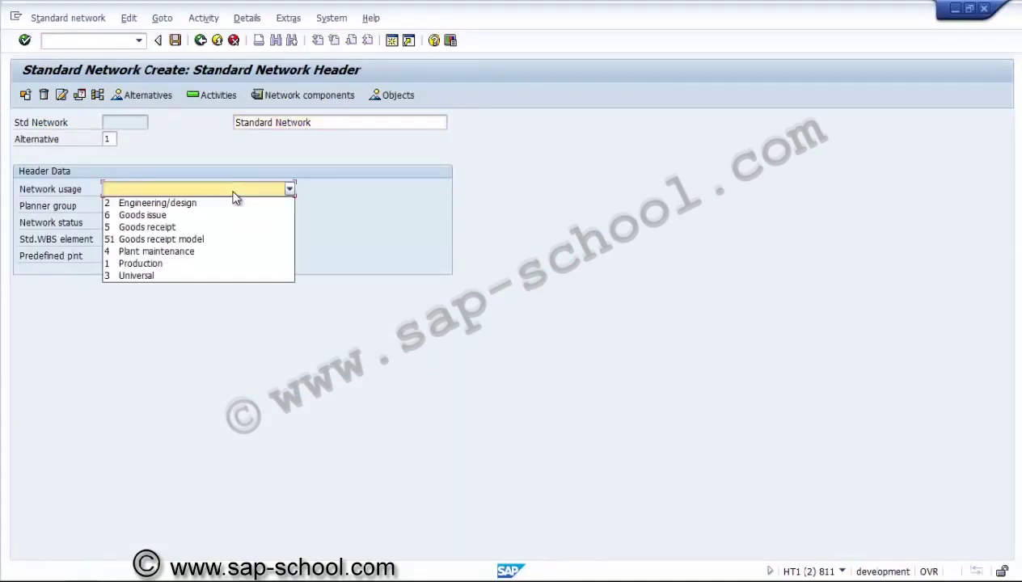
{"action": "left_click", "coordinate": [215, 255]}
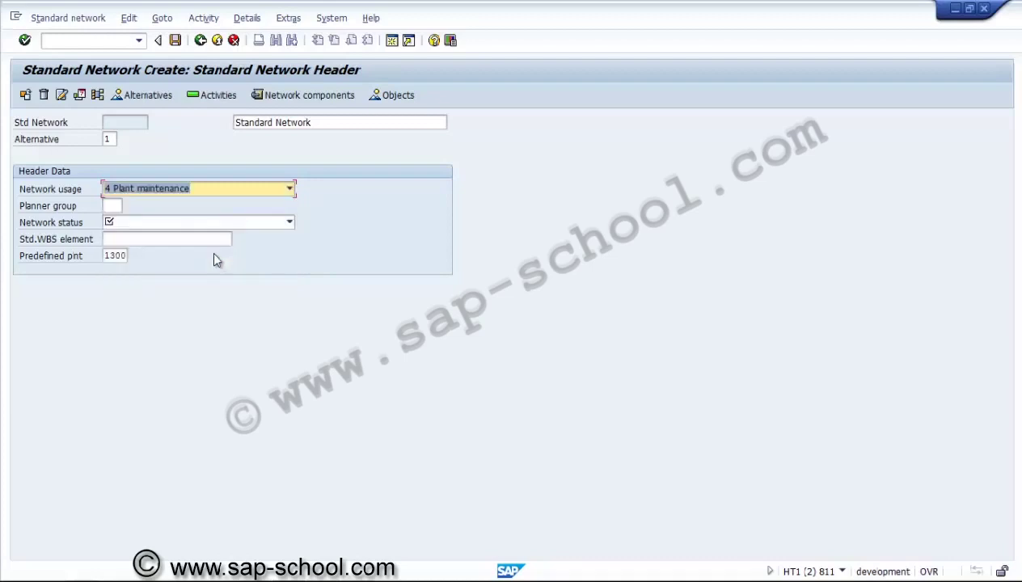
{"action": "left_click", "coordinate": [115, 226]}
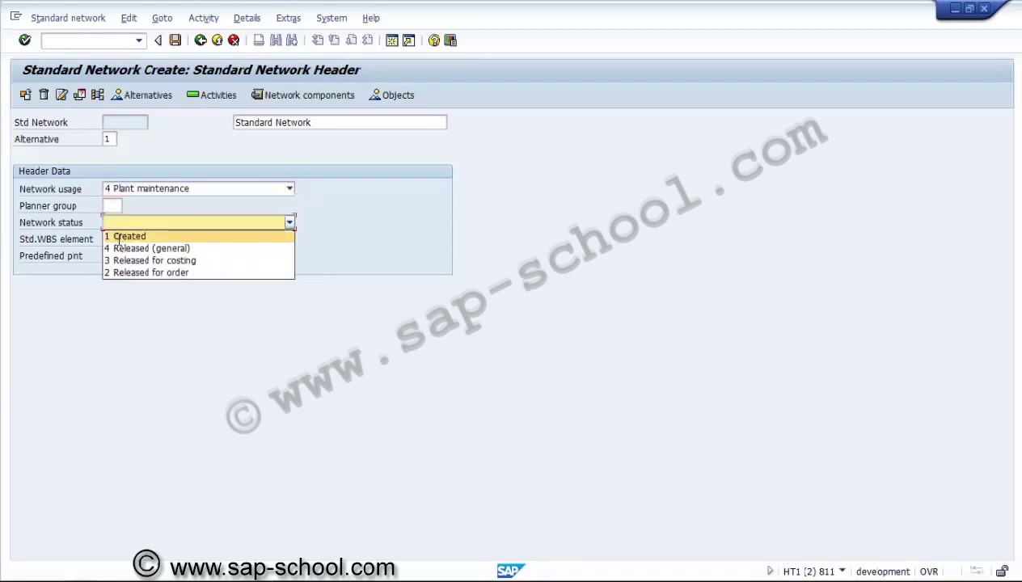
{"action": "left_click", "coordinate": [119, 236]}
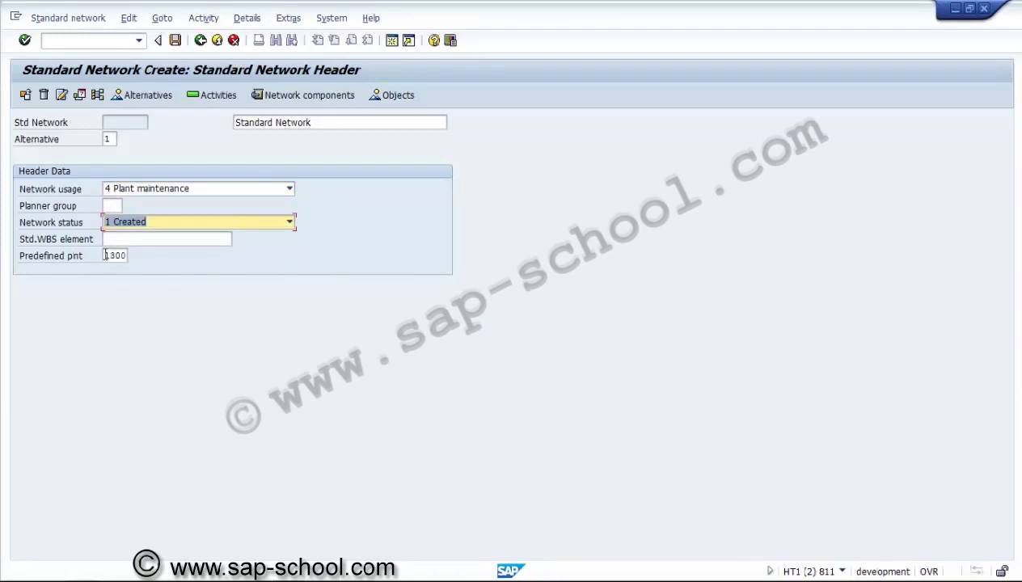
{"action": "left_click", "coordinate": [106, 256]}
{"action": "type", "text": "3"}
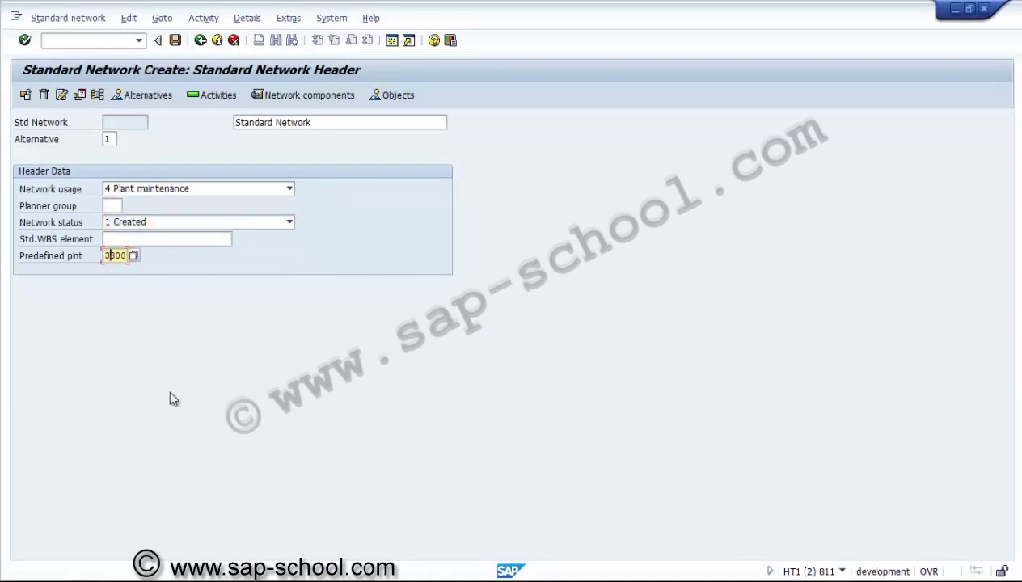
{"action": "type", "text": "000"}
{"action": "key", "text": "Return"}
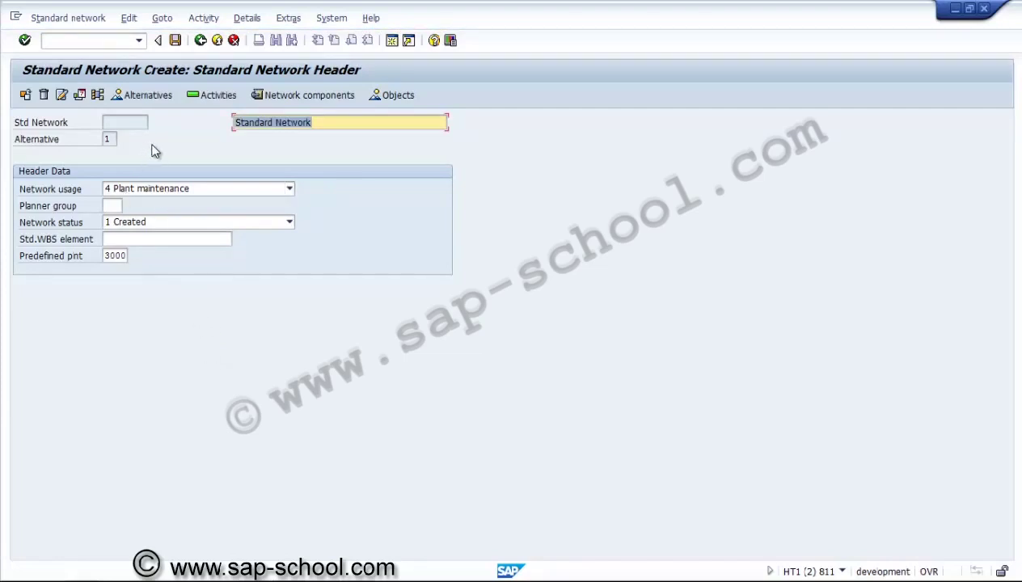
Add internal processing activities 0010 Foundation, 0020 Bricking and 0030 Cleaning to the standard network
{"action": "left_click", "coordinate": [212, 96]}
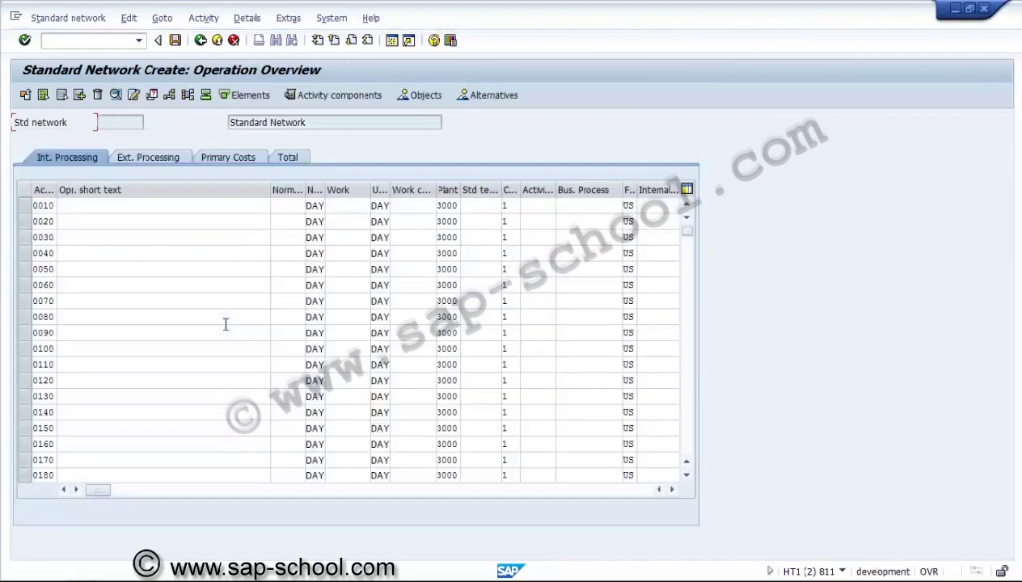
{"action": "left_click", "coordinate": [169, 204]}
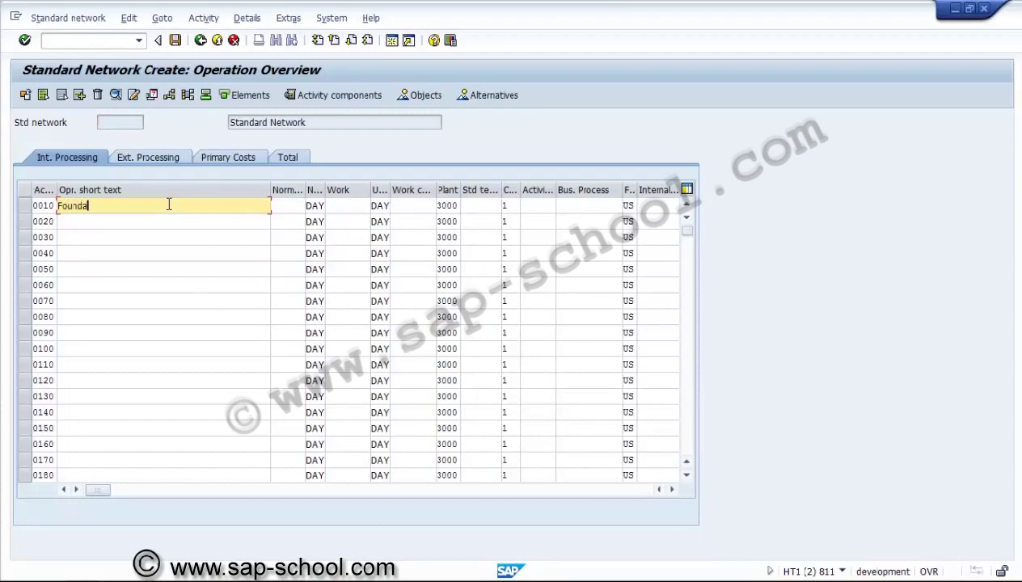
{"action": "key", "text": "Down"}
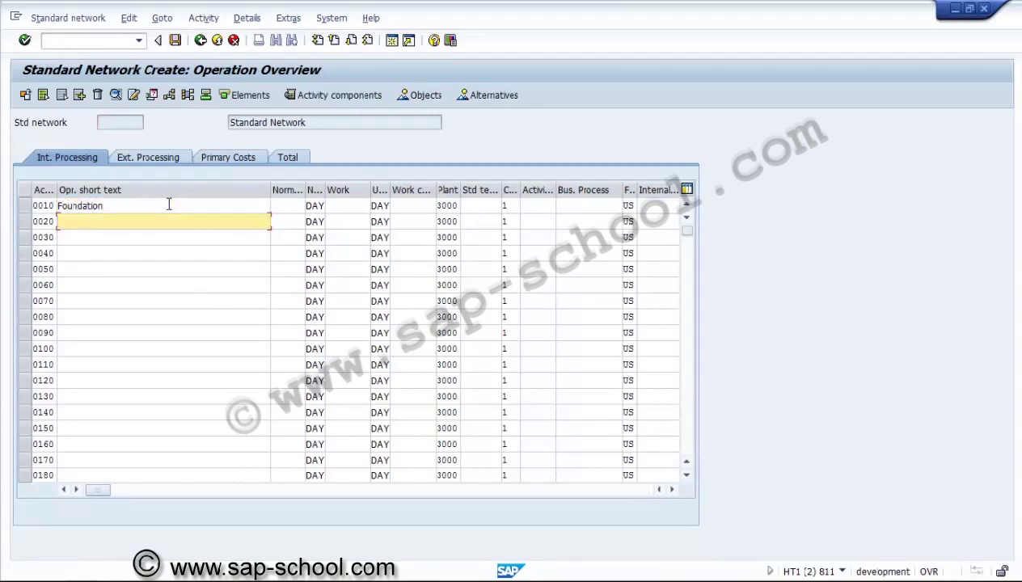
{"action": "type", "text": "Bricking"}
{"action": "key", "text": "Down"}
{"action": "type", "text": "Cle"}
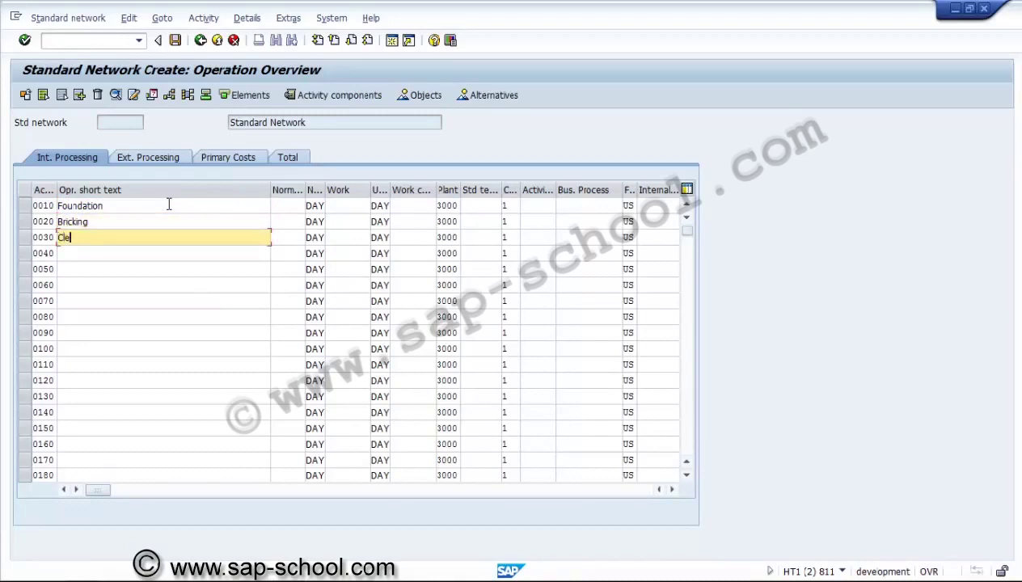
{"action": "type", "text": "aning"}
{"action": "key", "text": "Return"}
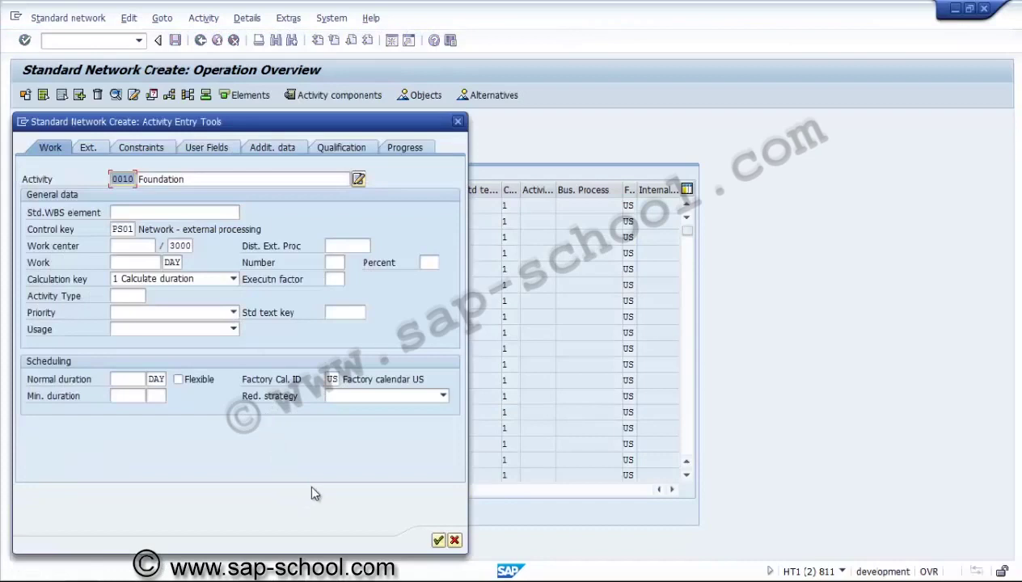
Accept the entry details of all three activities without additional values and save the standard network
{"action": "left_click", "coordinate": [439, 541]}
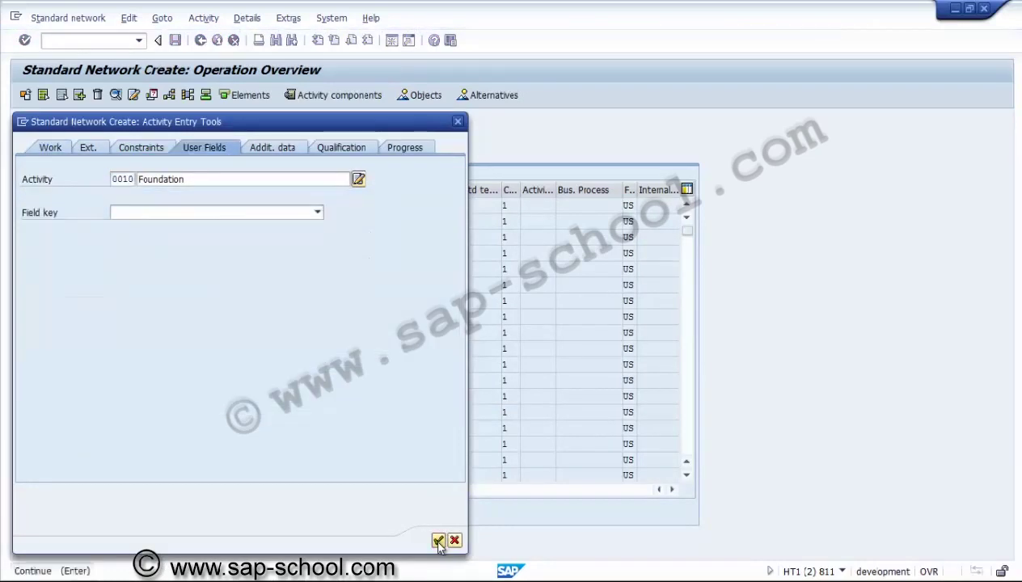
{"action": "left_click", "coordinate": [438, 541]}
{"action": "left_click", "coordinate": [439, 540]}
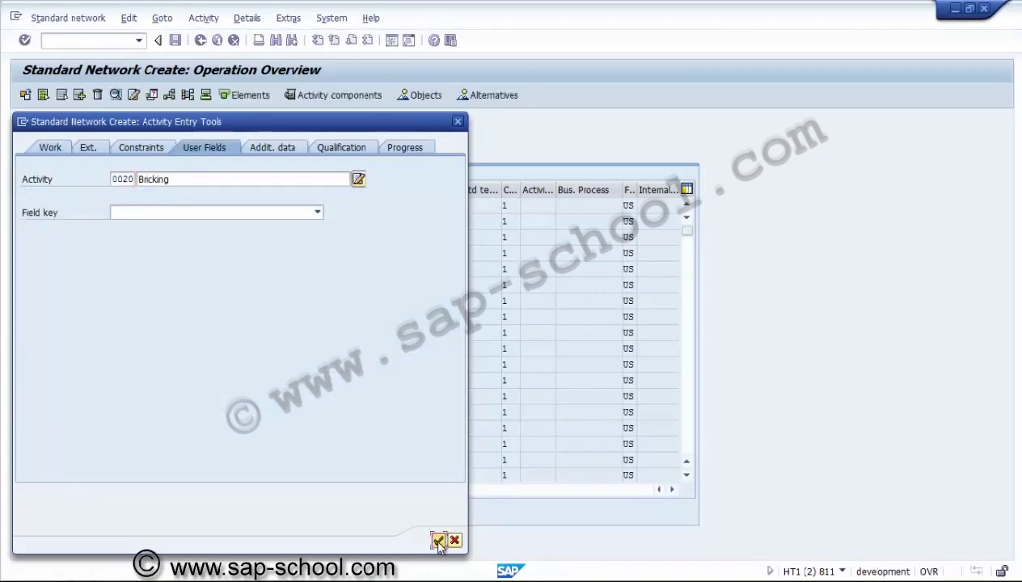
{"action": "left_click", "coordinate": [439, 540]}
{"action": "left_click", "coordinate": [438, 540]}
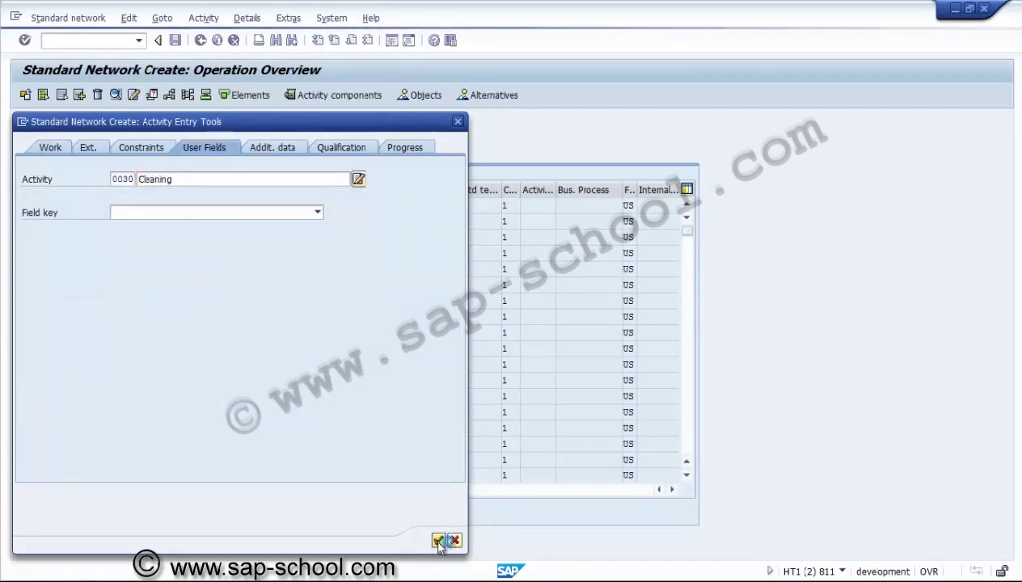
{"action": "left_click", "coordinate": [439, 540]}
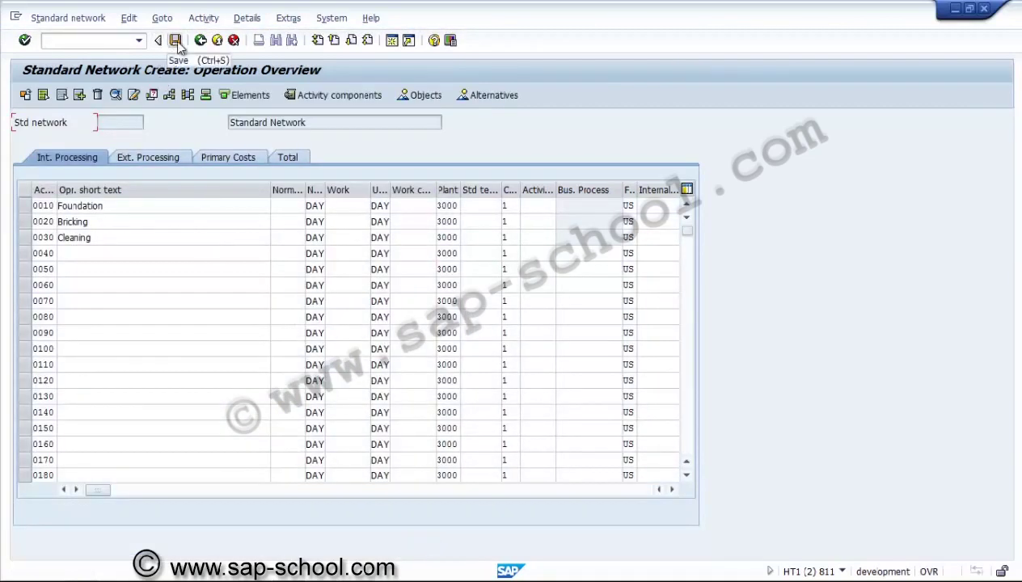
{"action": "left_click", "coordinate": [175, 40]}
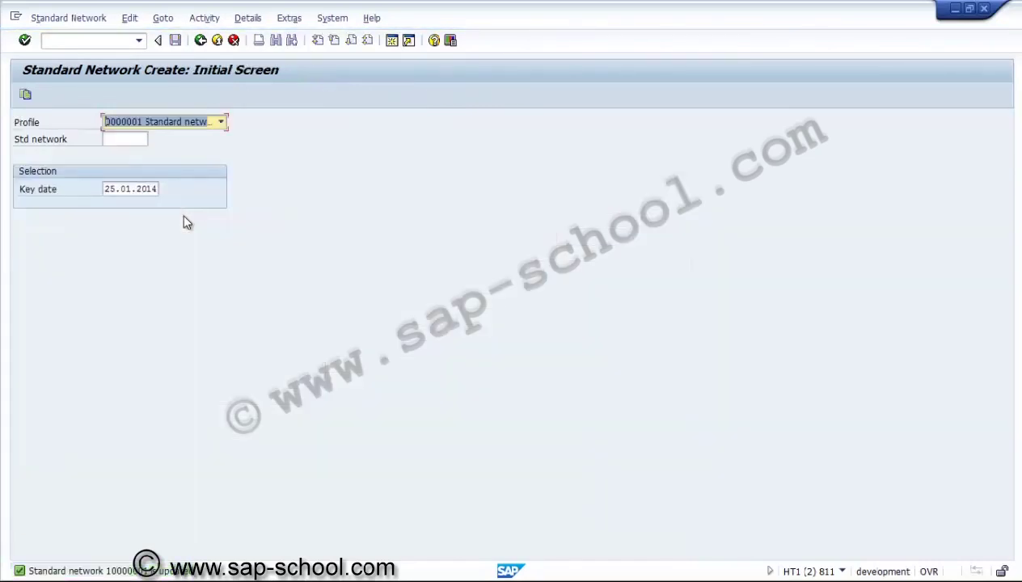
Switch to changing standard networks, find standard network 10000001 through the value search and open its activities
{"action": "left_click", "coordinate": [90, 25]}
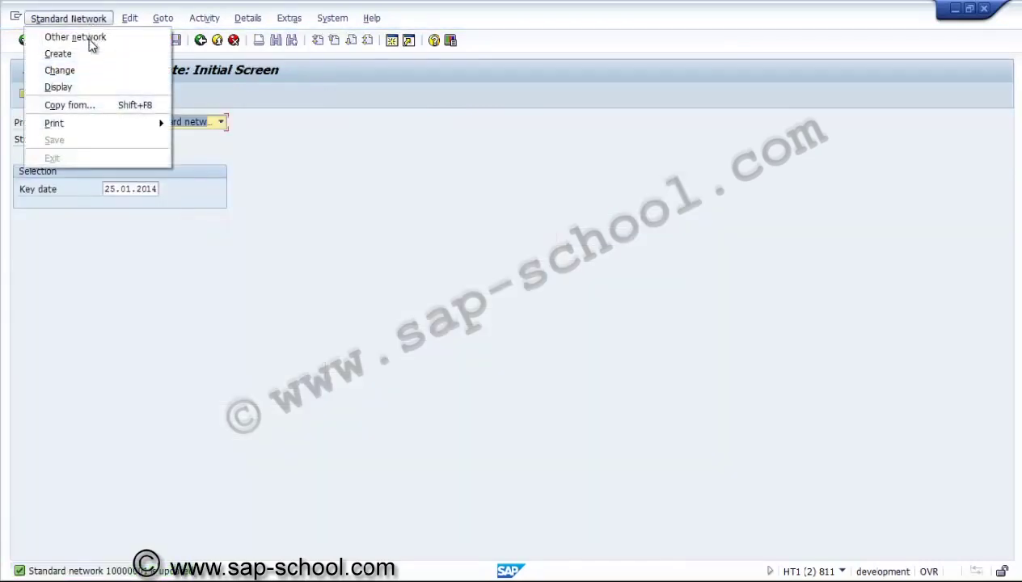
{"action": "left_click", "coordinate": [92, 72]}
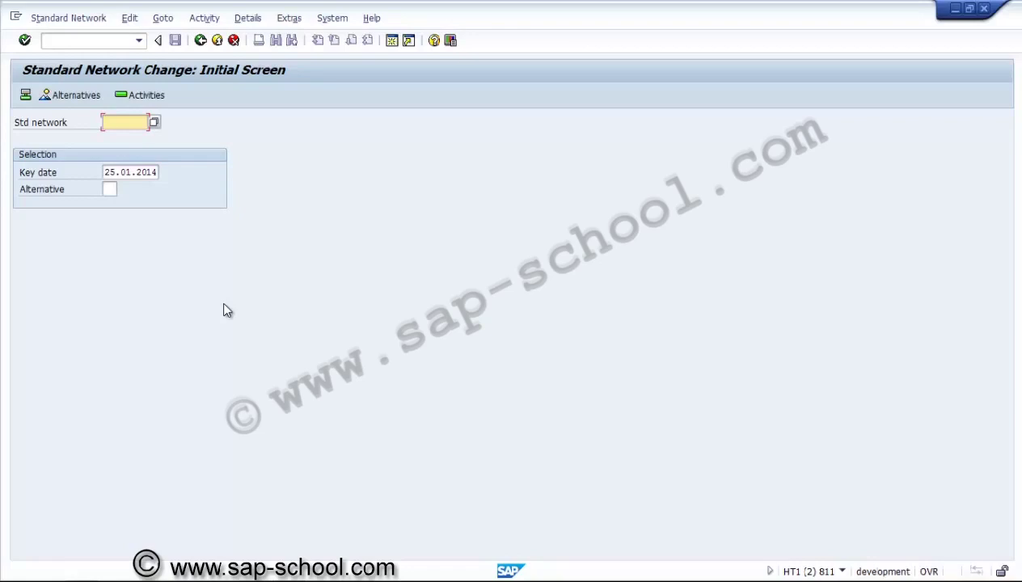
{"action": "key", "text": "Return"}
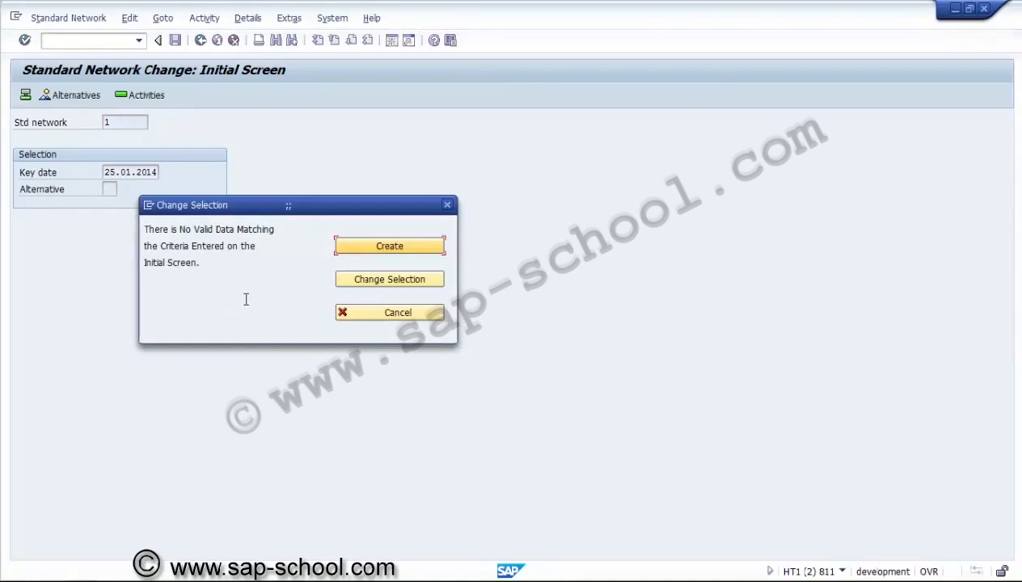
{"action": "left_click", "coordinate": [344, 318]}
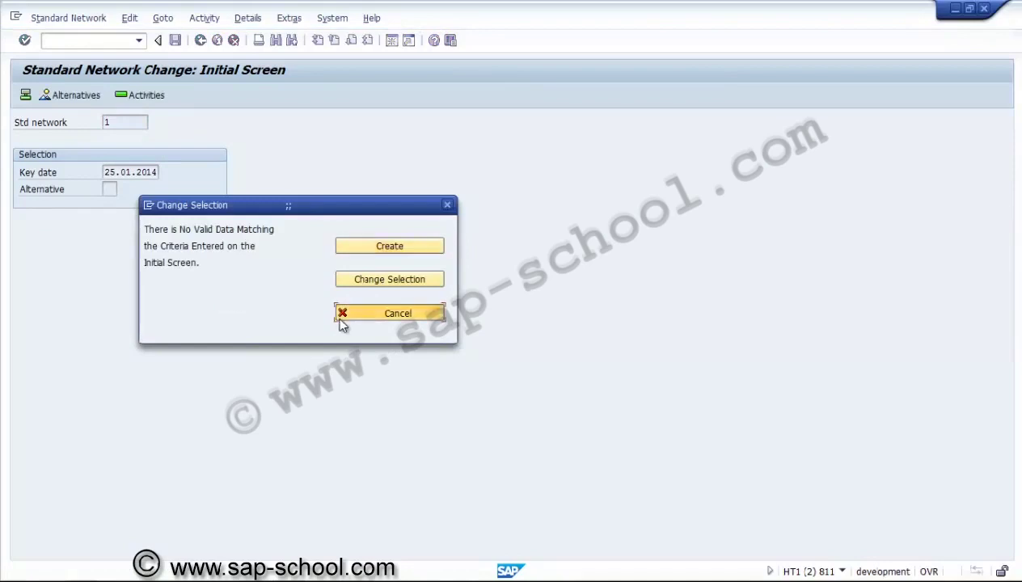
{"action": "left_click", "coordinate": [153, 123]}
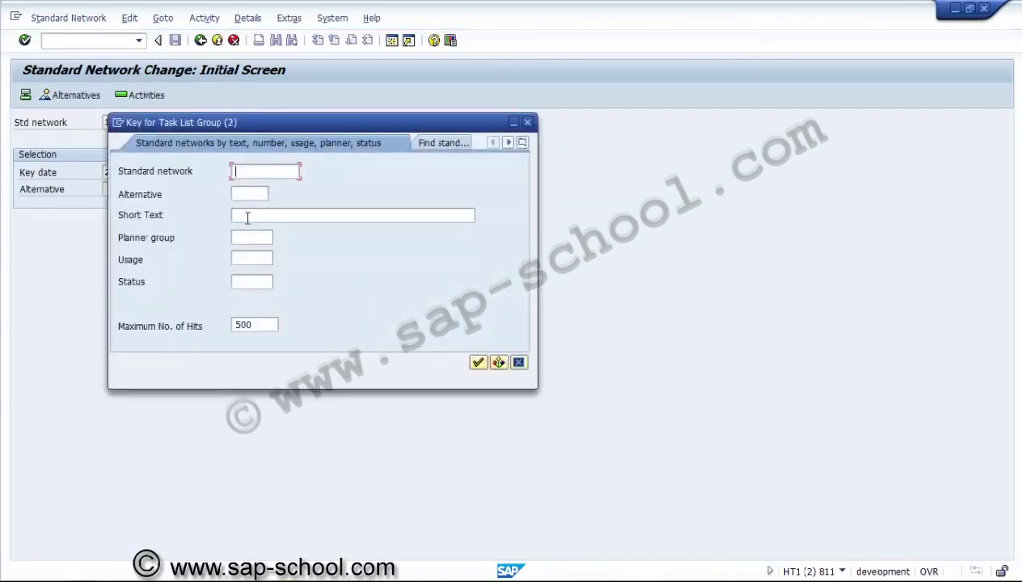
{"action": "left_click", "coordinate": [479, 363]}
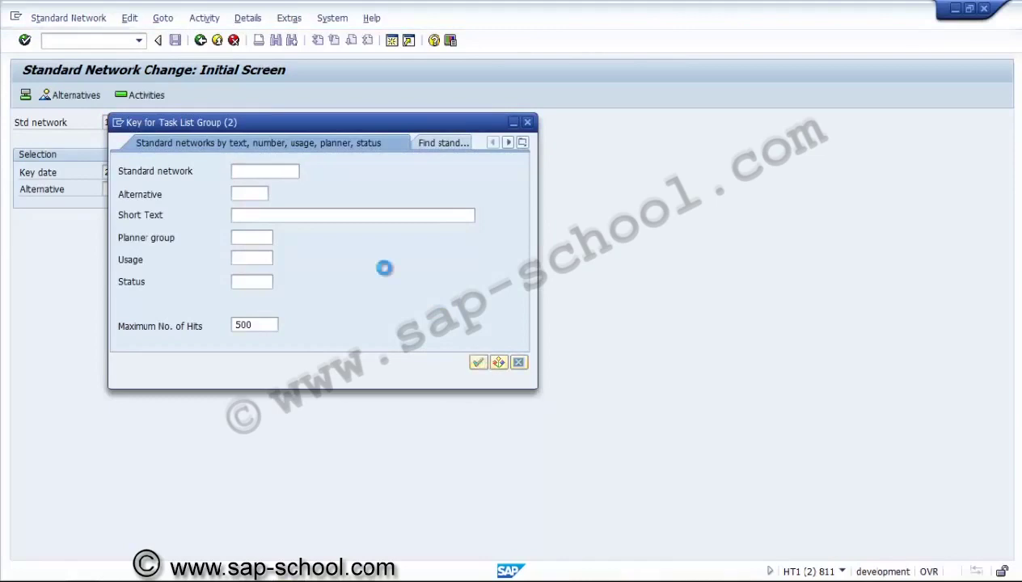
{"action": "key", "text": "Return"}
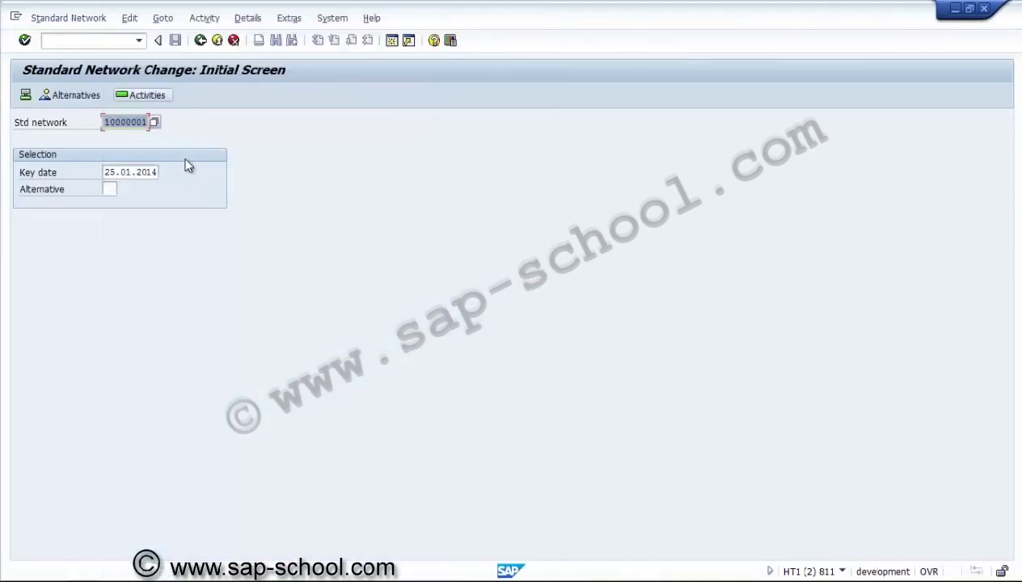
{"action": "key", "text": "Return"}
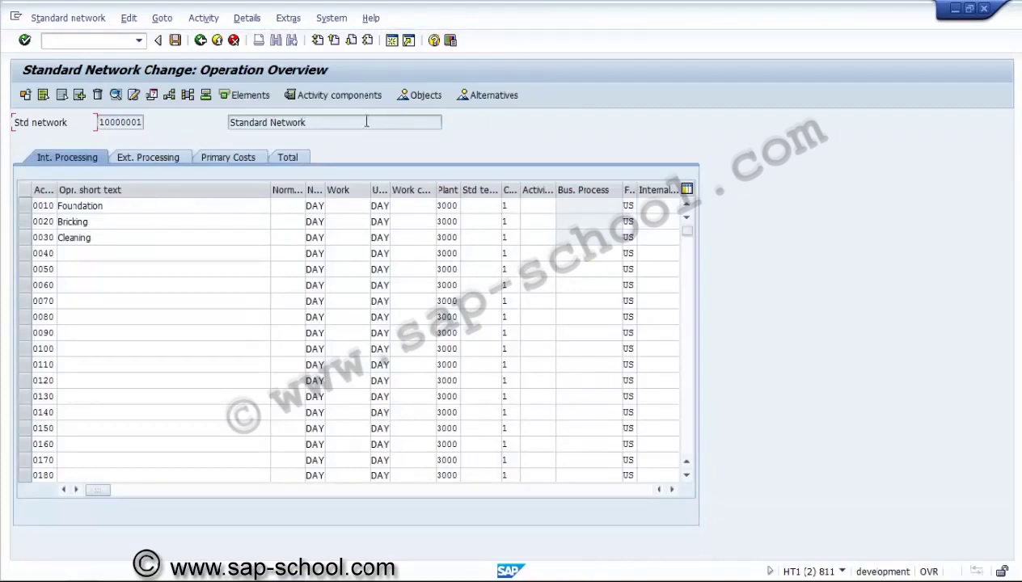
Check the header data of standard network 10000001 and return to the SAP Easy Access menu
{"action": "left_click", "coordinate": [206, 95]}
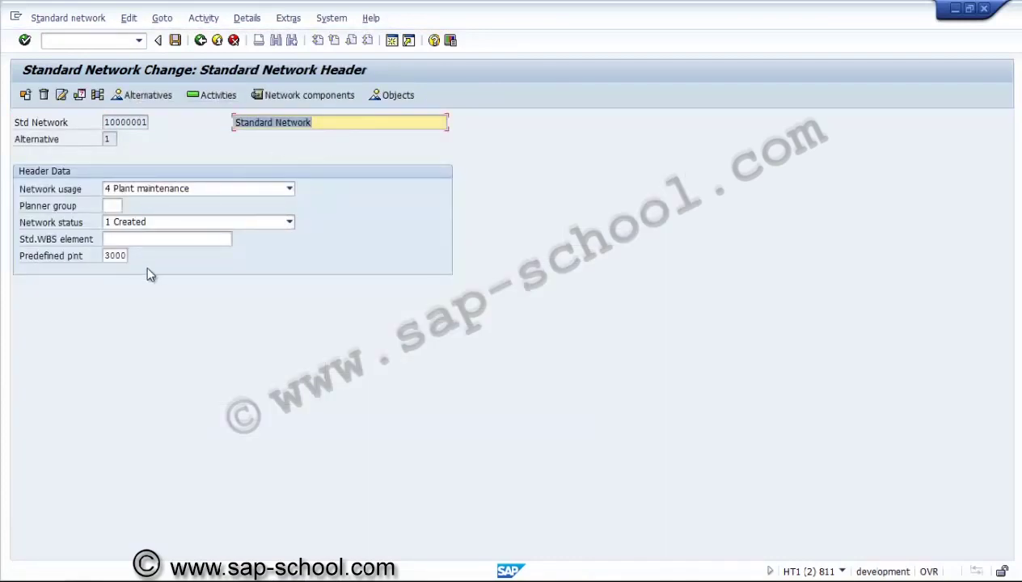
{"action": "left_click", "coordinate": [200, 42]}
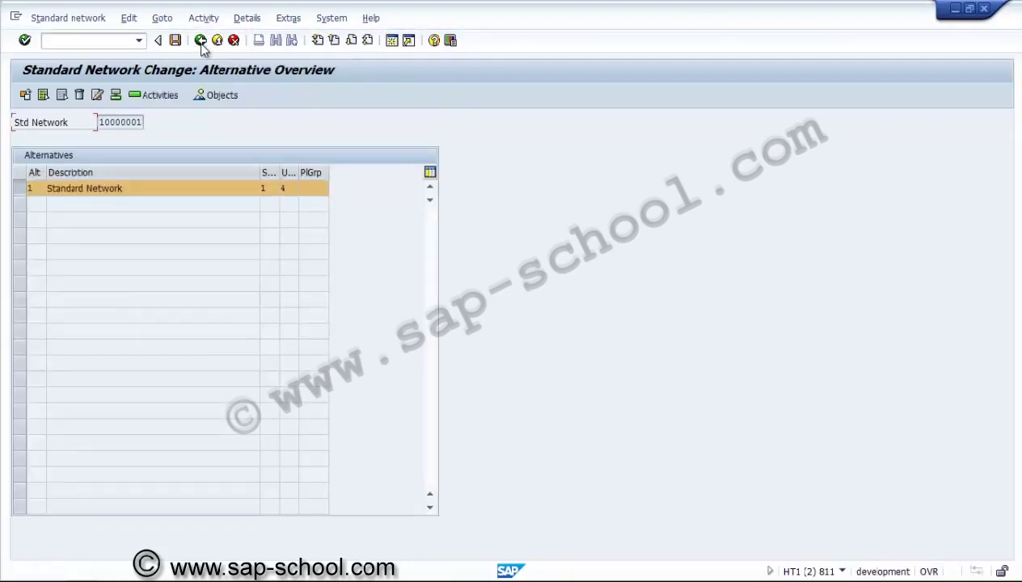
{"action": "left_click", "coordinate": [200, 42]}
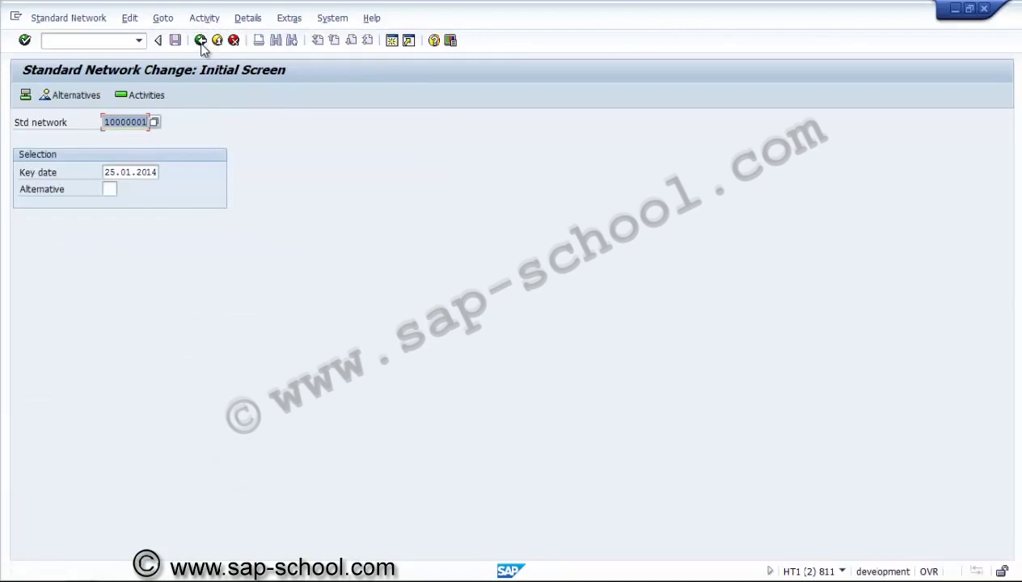
{"action": "left_click", "coordinate": [201, 41]}
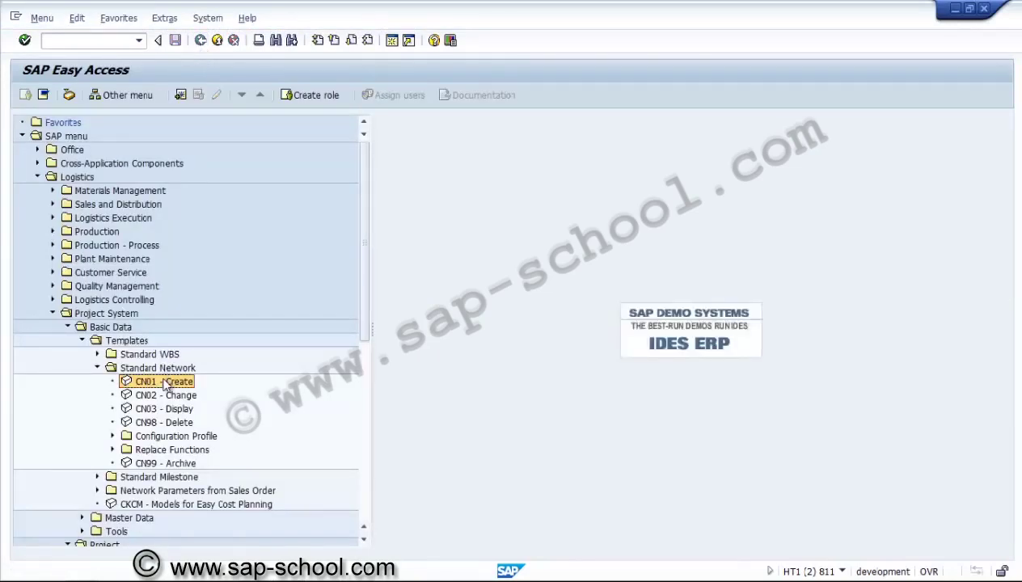
View the copy function for standard networks in CN01 - Create and leave it without copying anything
{"action": "double_click", "coordinate": [164, 382]}
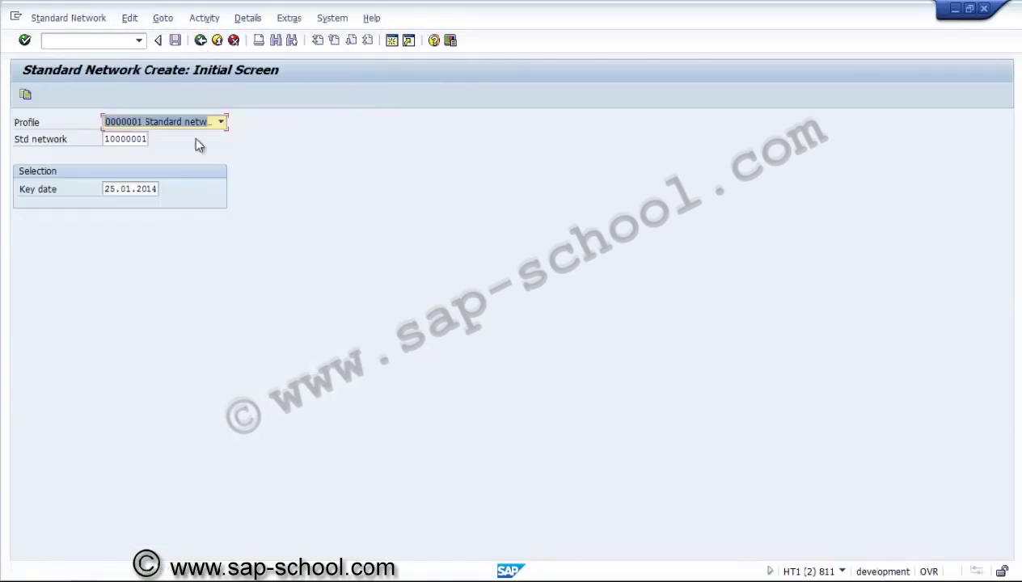
{"action": "left_click", "coordinate": [26, 96]}
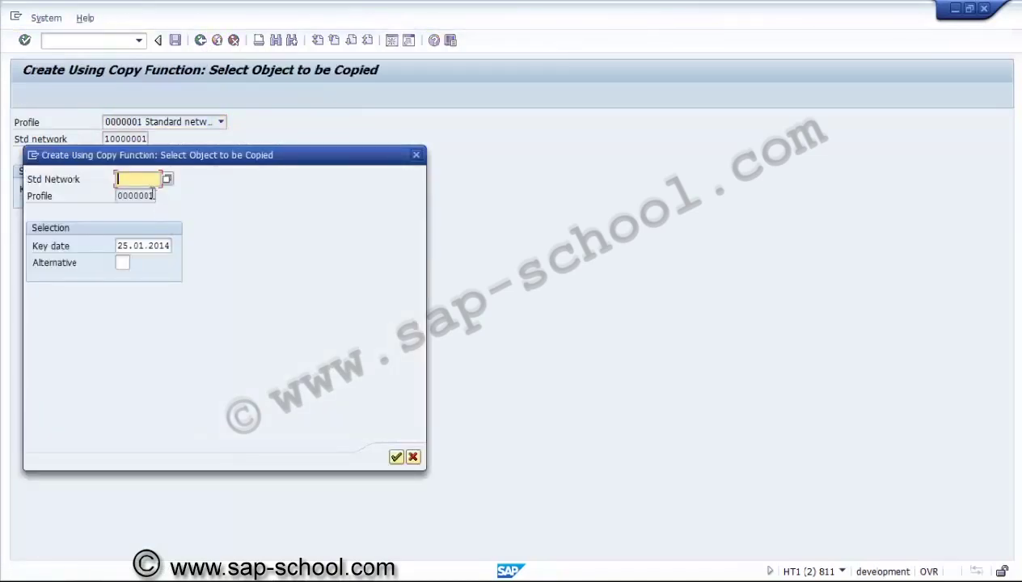
{"action": "left_click", "coordinate": [413, 458]}
{"action": "left_click", "coordinate": [201, 41]}
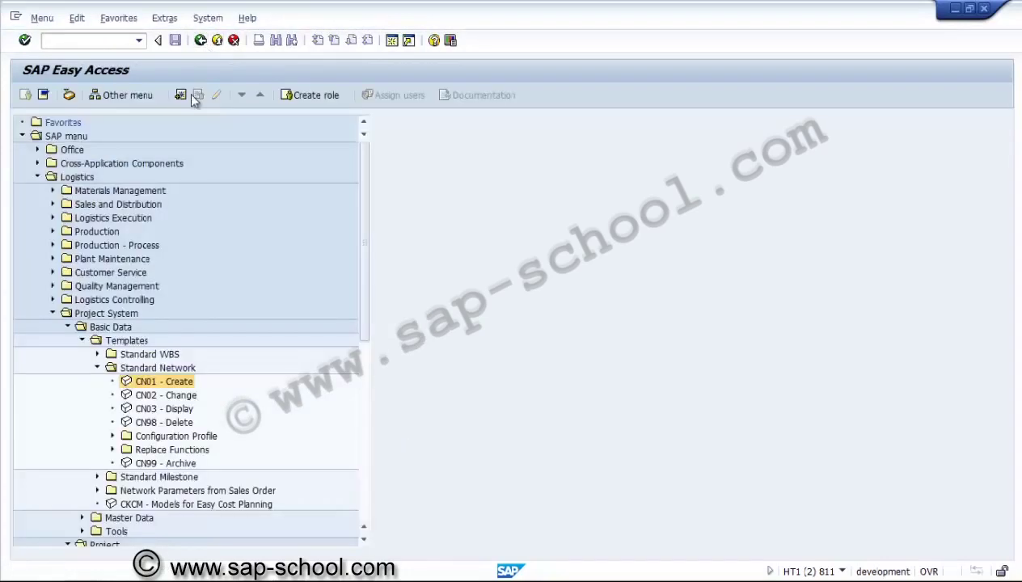
Start CN98 - Delete to view the selection criteria for deleting standard networks
{"action": "left_click", "coordinate": [154, 423]}
{"action": "double_click", "coordinate": [155, 423]}
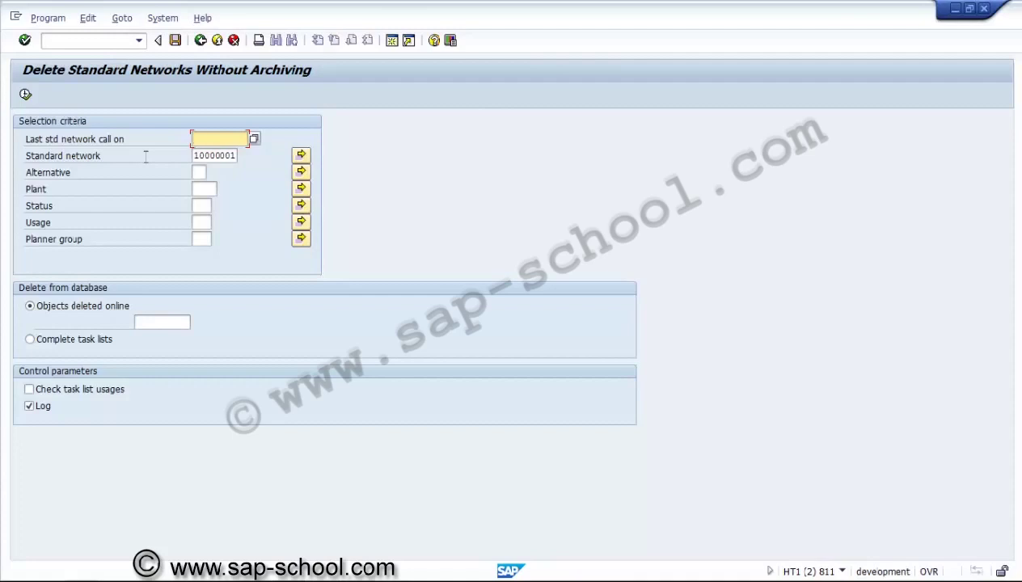
Delete standard network 10000001 without archiving, then return to the SAP Easy Access menu with the Project System folder collapsed
{"action": "key", "text": "F8"}
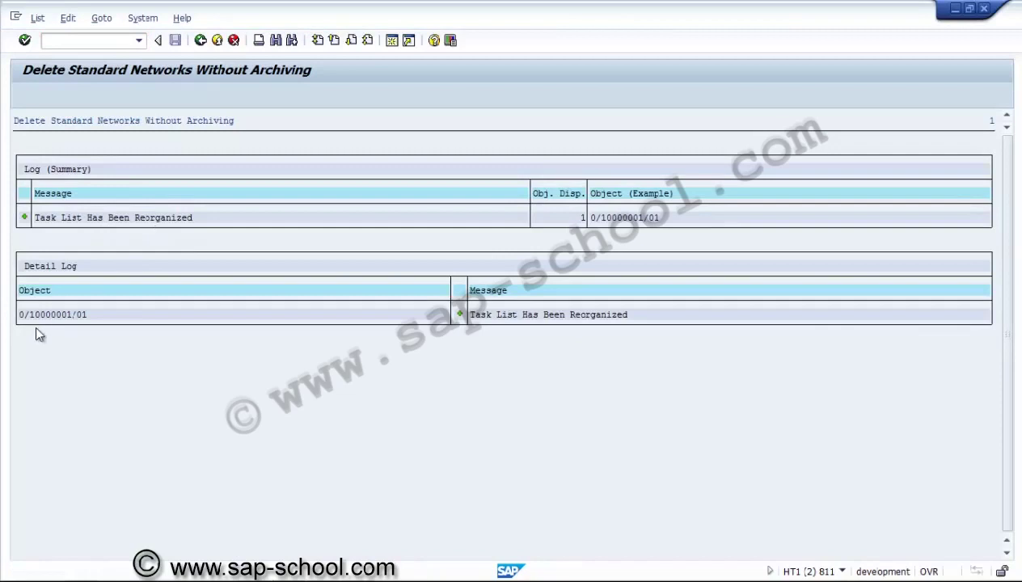
{"action": "left_click", "coordinate": [200, 40]}
{"action": "left_click", "coordinate": [200, 40]}
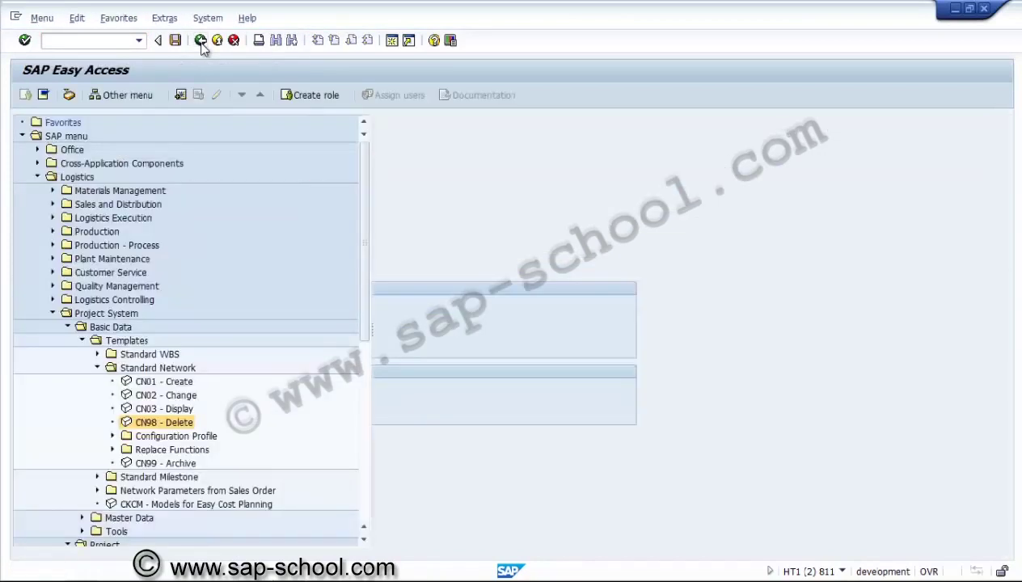
{"action": "left_click", "coordinate": [52, 313]}
Start transaction CJ20N, view project U3000.1403 from the last processed projects and return to the SAP Easy Access menu
{"action": "left_click", "coordinate": [122, 40]}
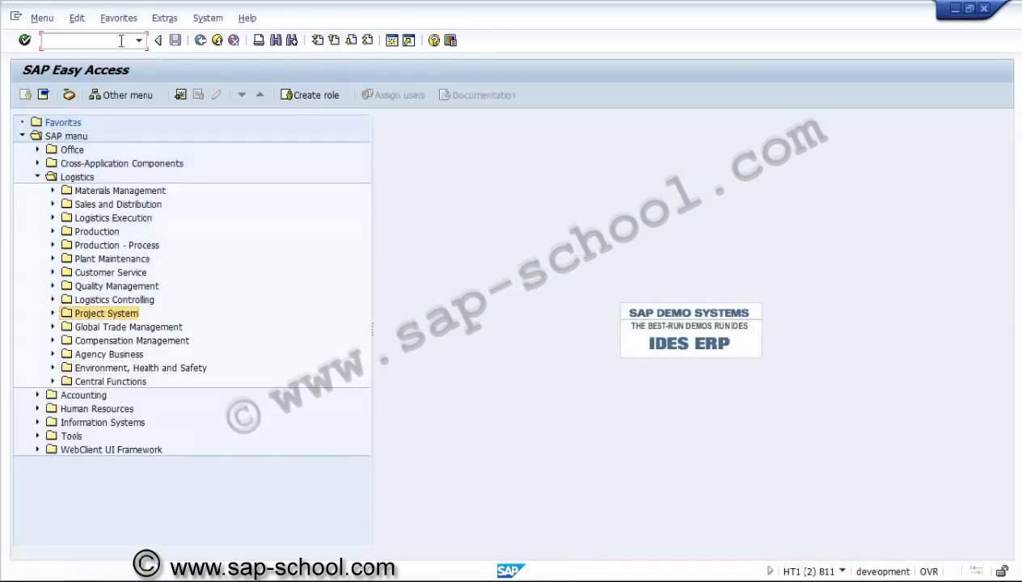
{"action": "type", "text": "cj20n"}
{"action": "key", "text": "Return"}
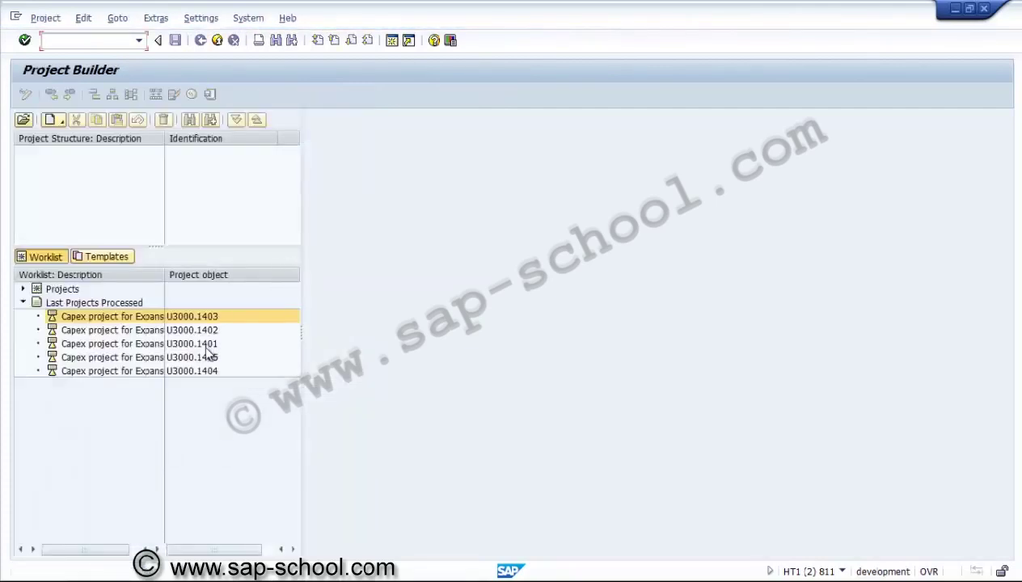
{"action": "double_click", "coordinate": [155, 317]}
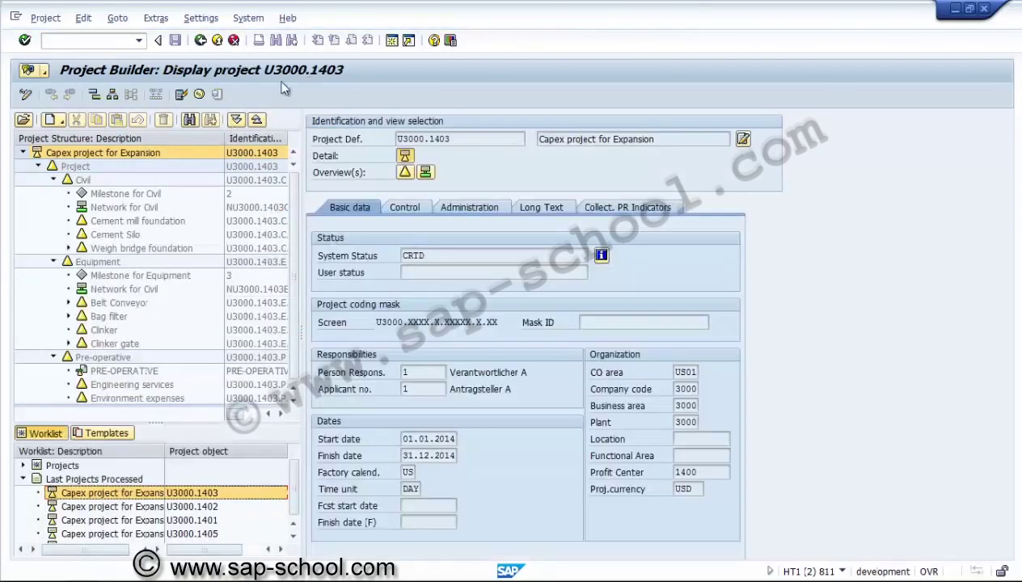
{"action": "left_click", "coordinate": [219, 45]}
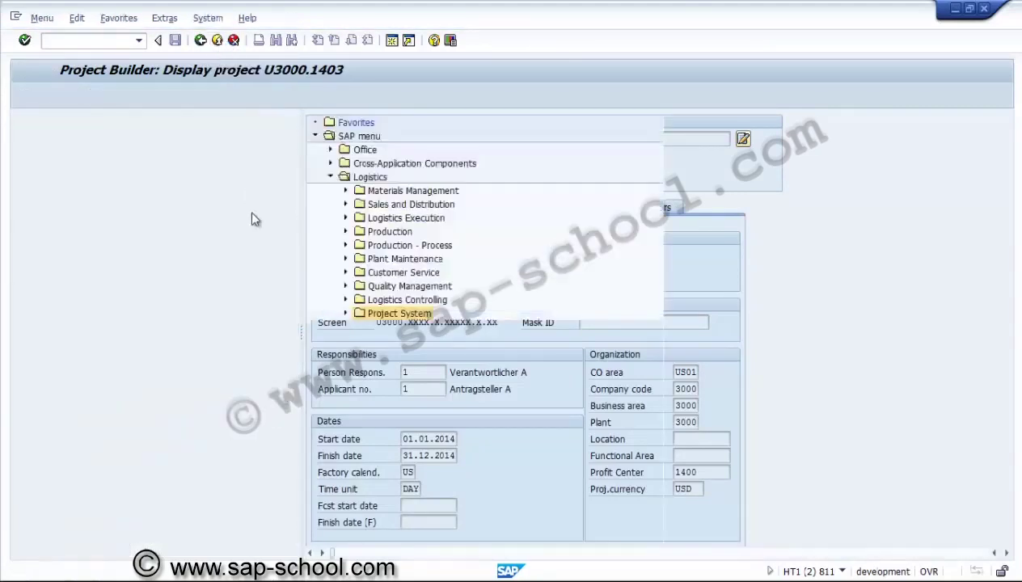